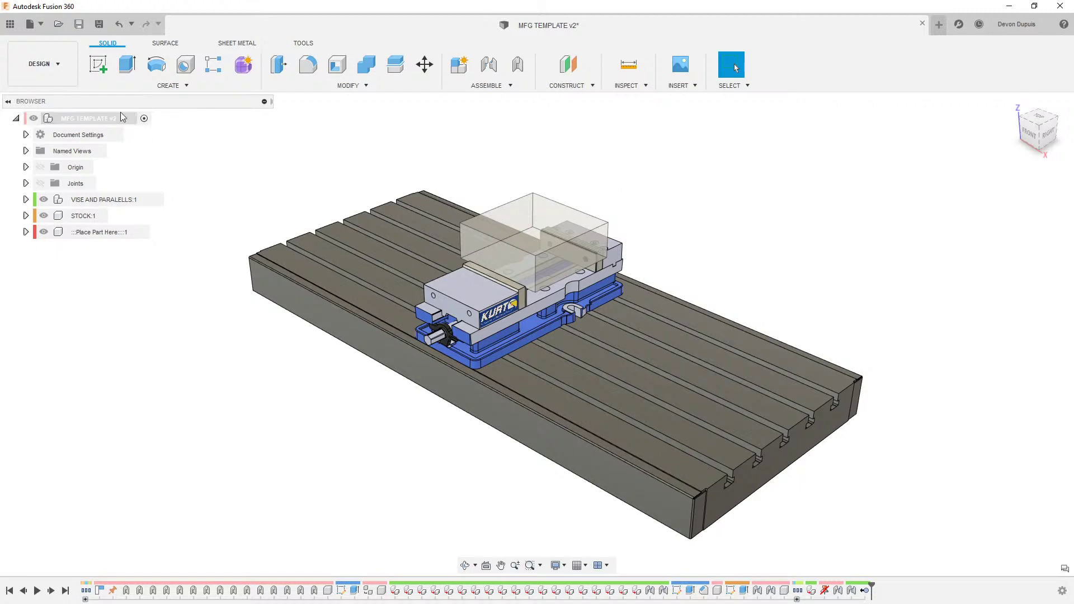
Step: Insert PART 1, PART 2 and PART 3 from the Let 3D Work 4 U project into the template at their default positions
left_click(7, 25)
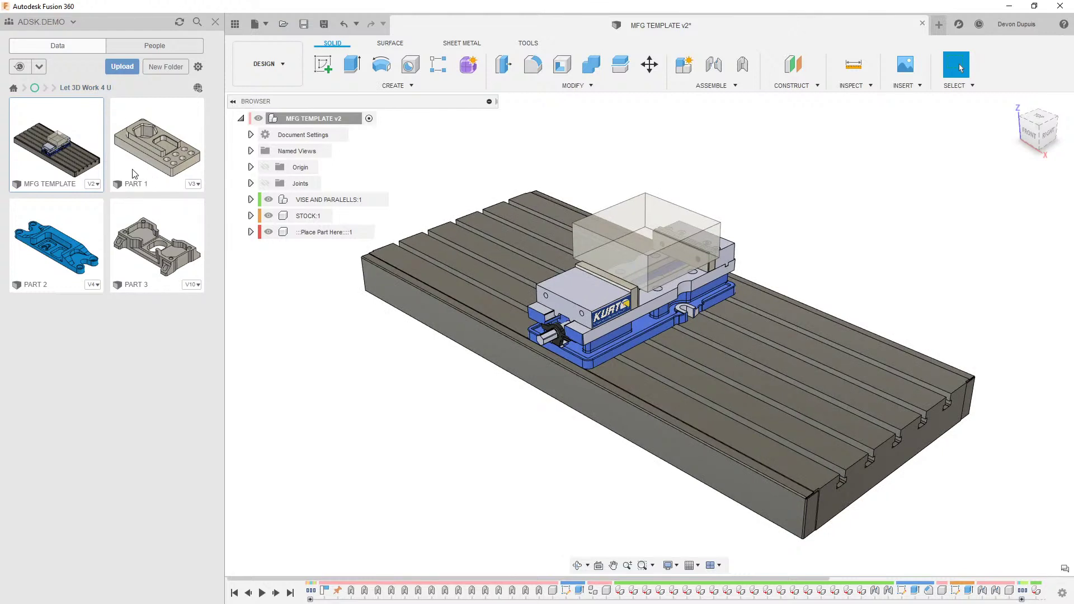
left_click_drag(134, 174, 319, 297)
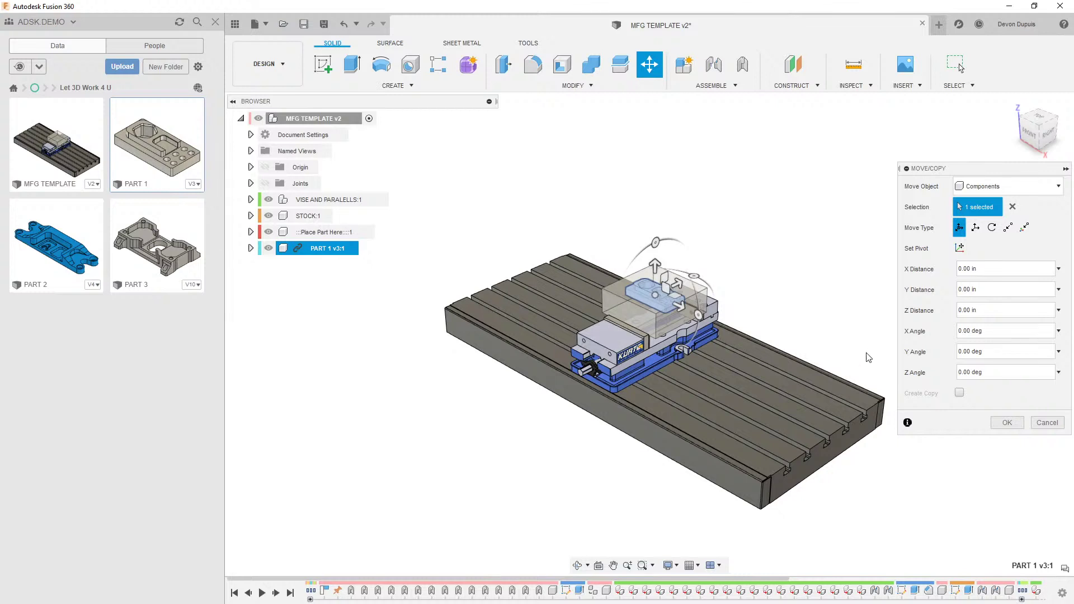
left_click(1007, 422)
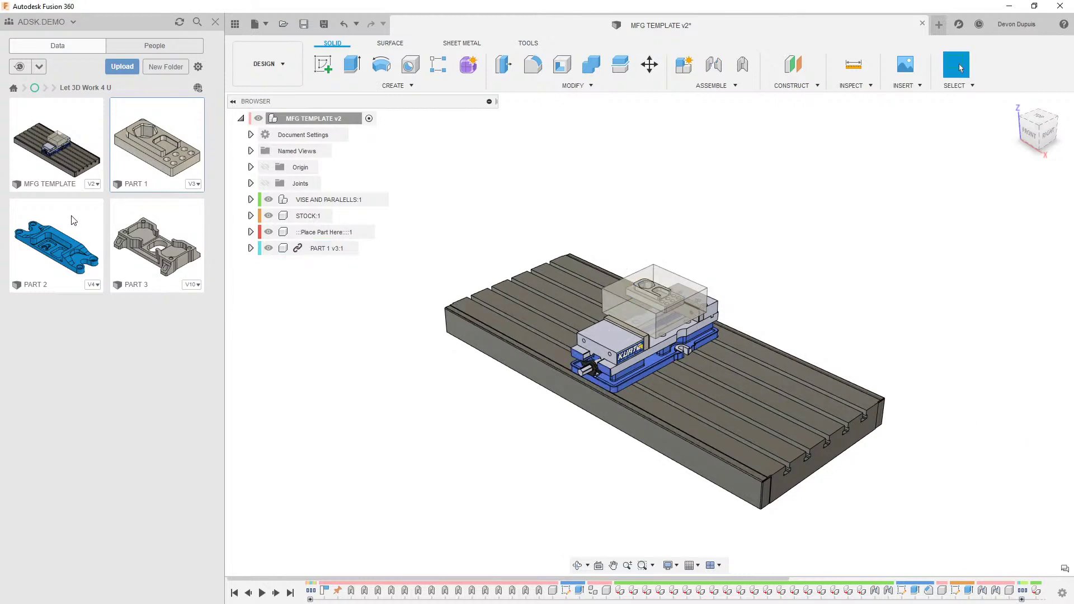
left_click_drag(73, 220, 313, 304)
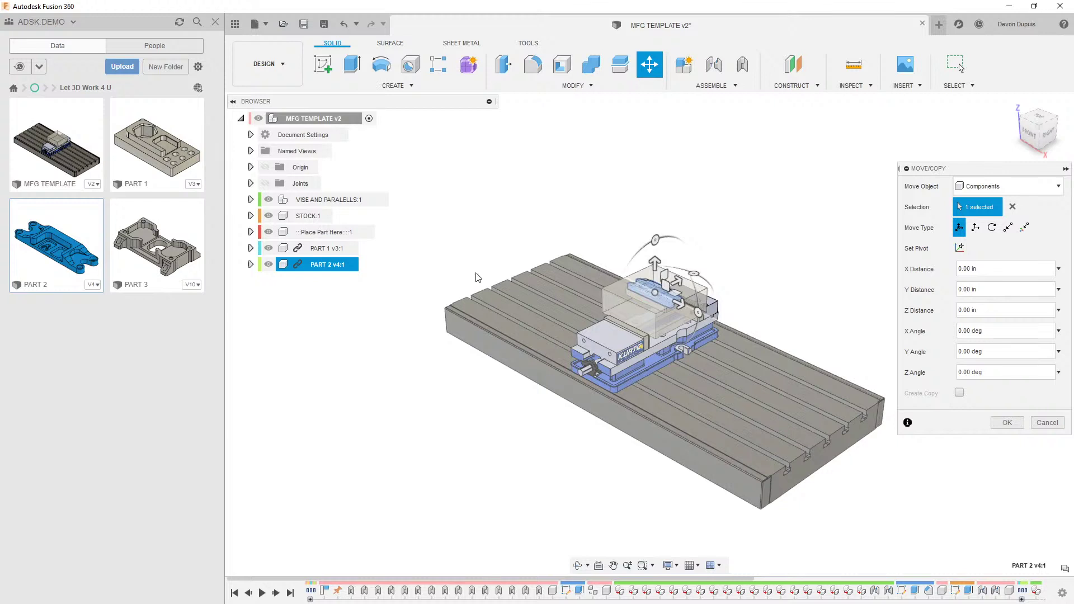
left_click(1003, 424)
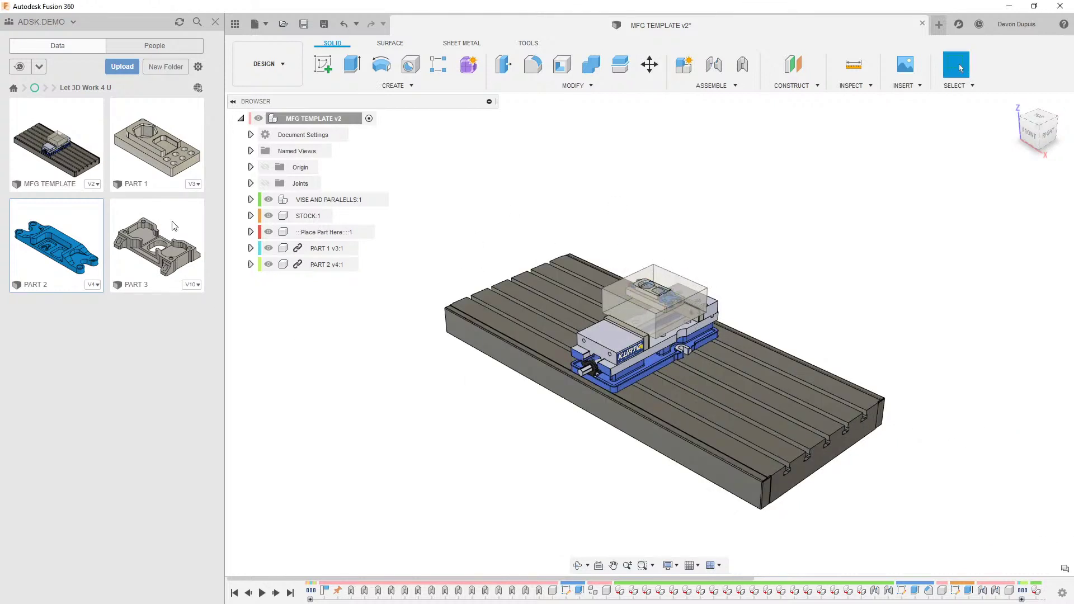
left_click_drag(175, 226, 334, 301)
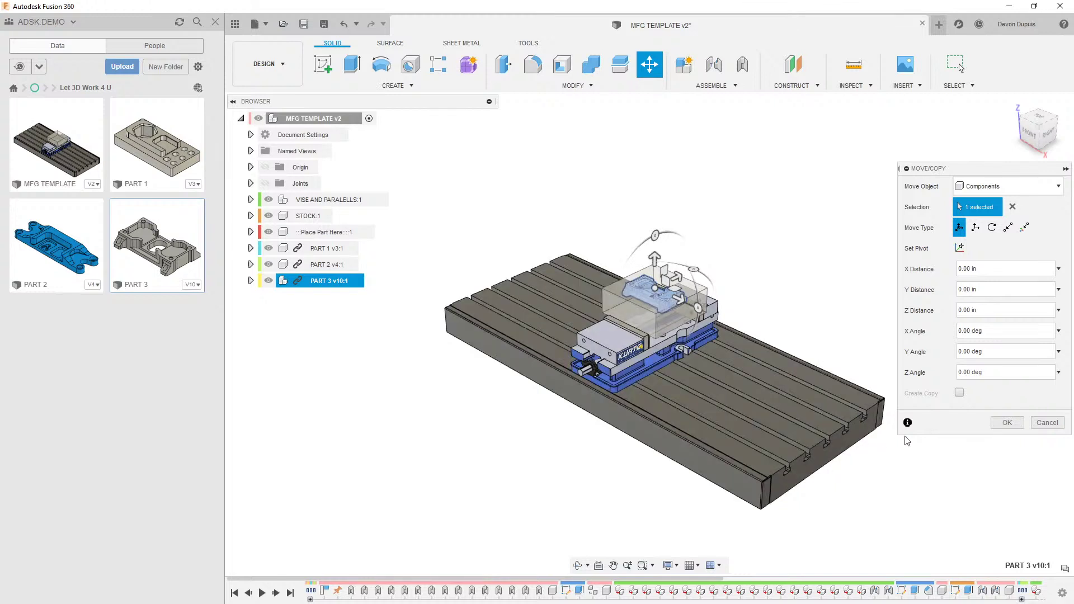
left_click(1007, 423)
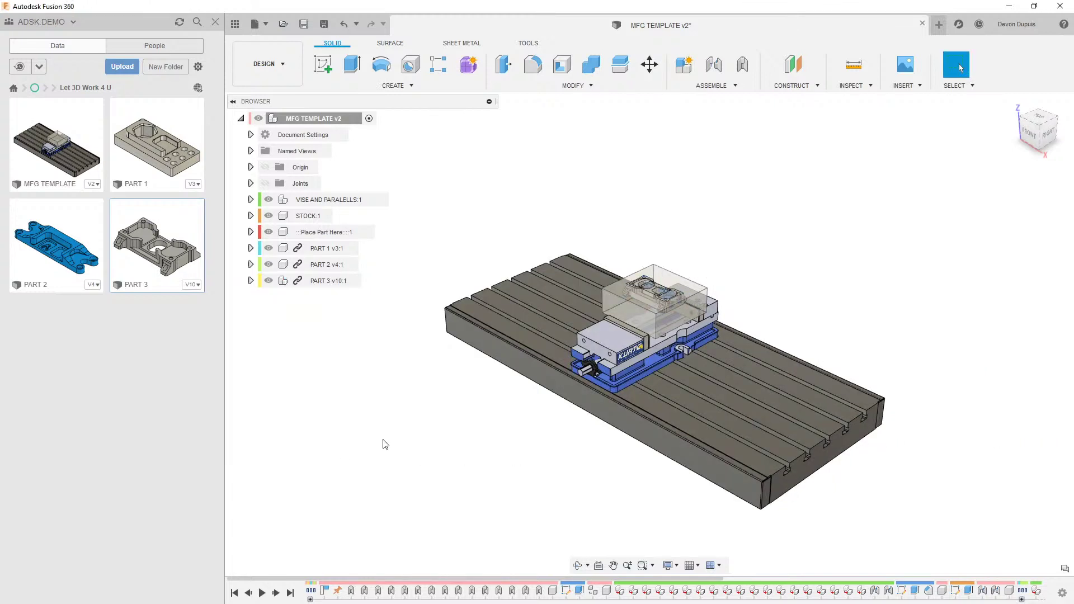
scroll(763, 223, "up", 5)
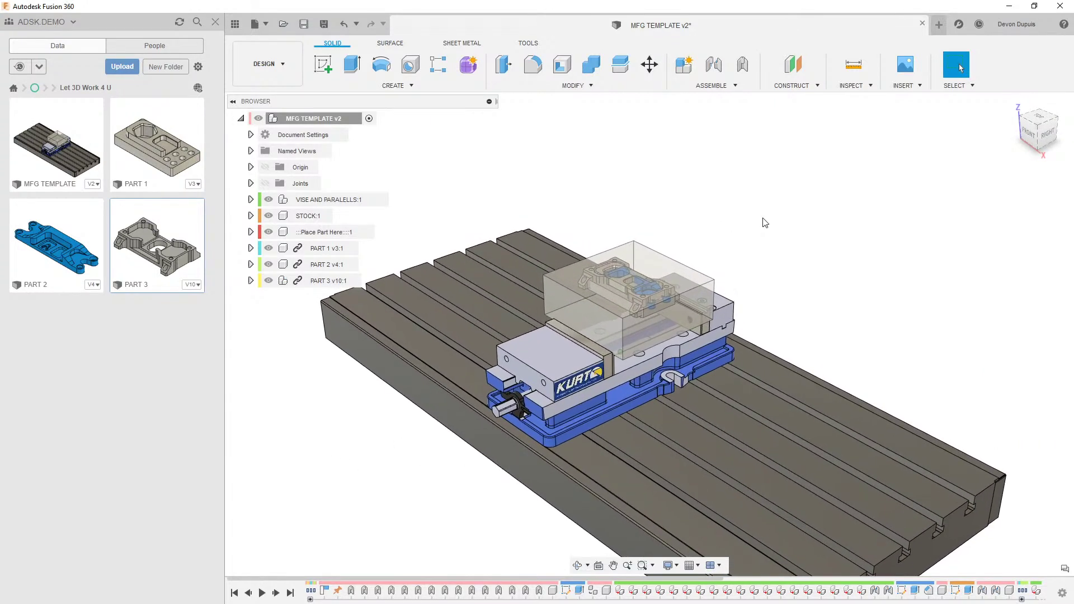
left_click(215, 23)
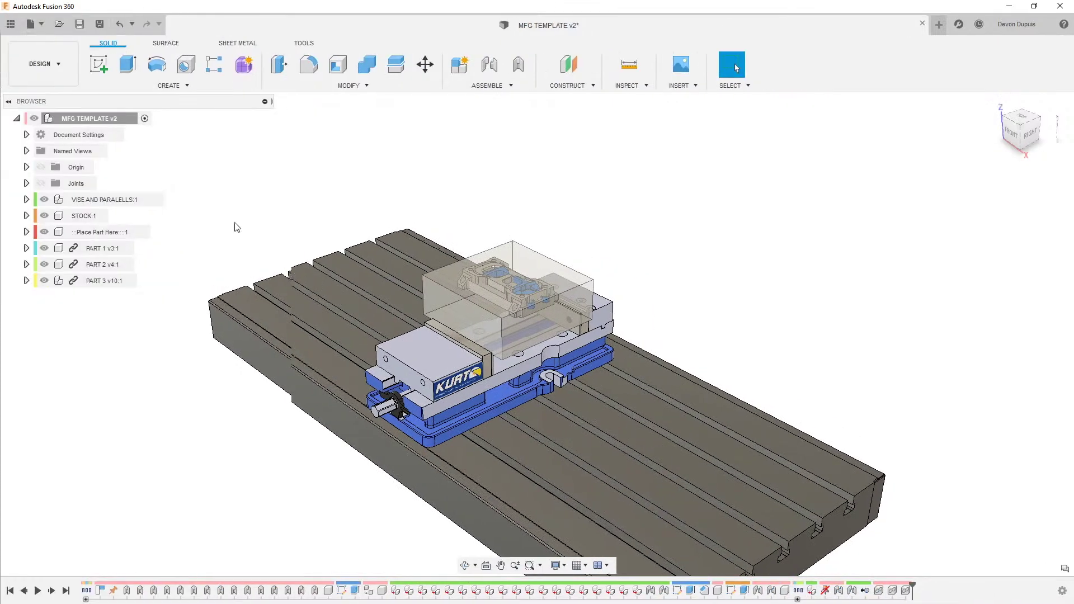
Step: Hide the PART 2 and PART 3 components so that only PART 1 is shown inside the stock
left_click(44, 265)
left_click(44, 280)
scroll(386, 274, "up", 3)
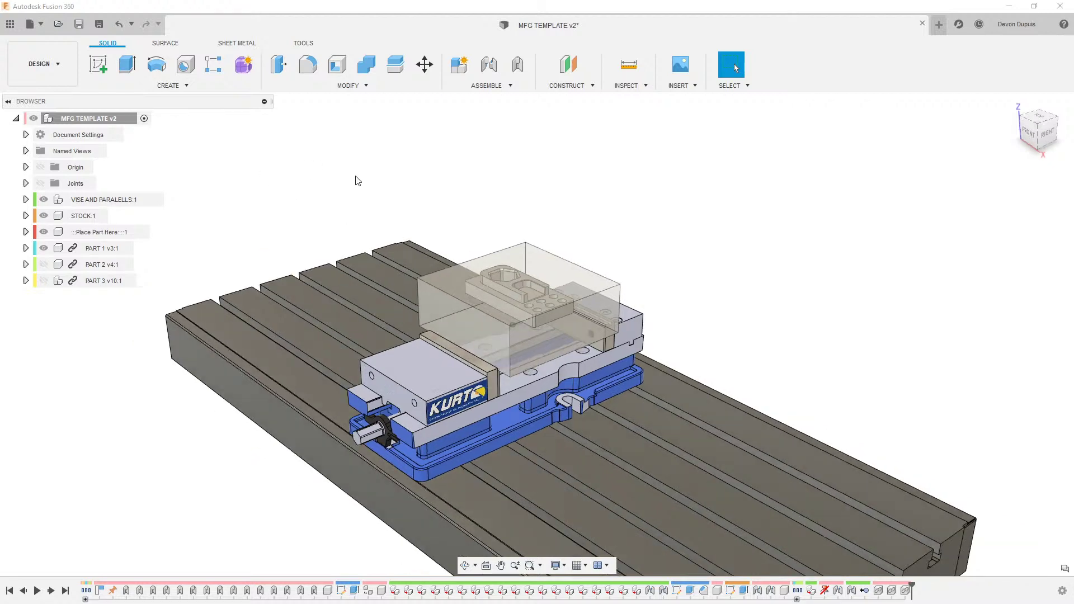
scroll(349, 178, "down", 1)
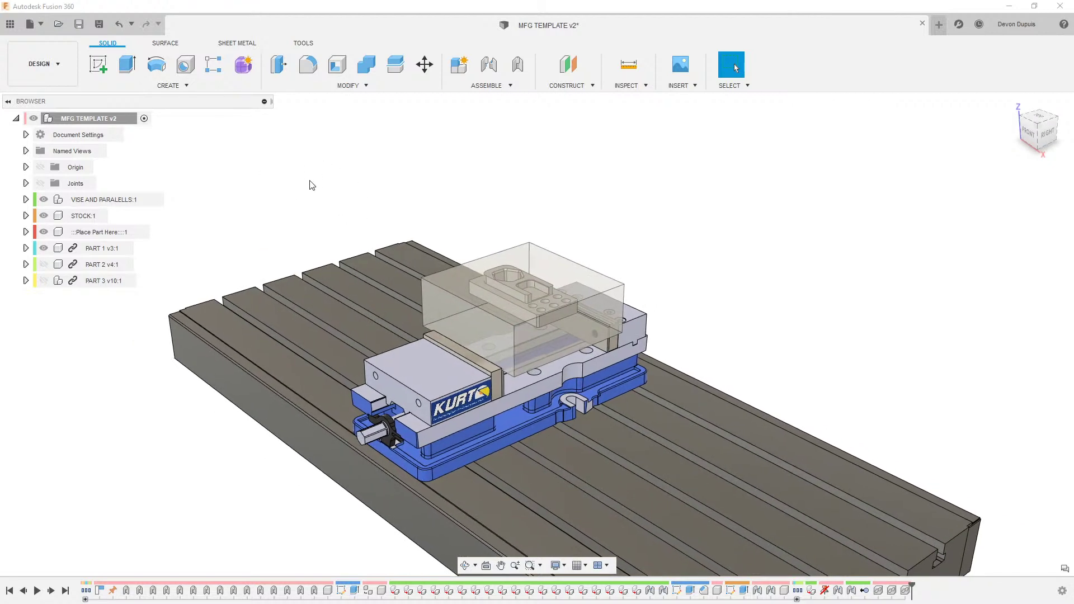
scroll(306, 186, "down", 1)
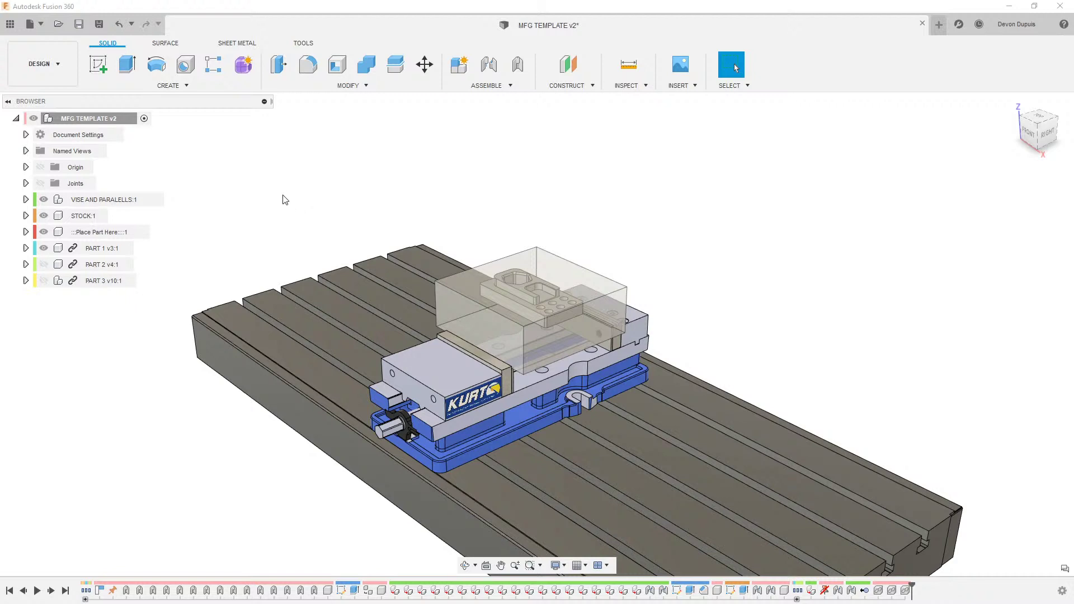
Step: Switch to the Manufacture workspace and examine the probing, roughing, facing and finishing operations listed under Setup1
left_click(43, 64)
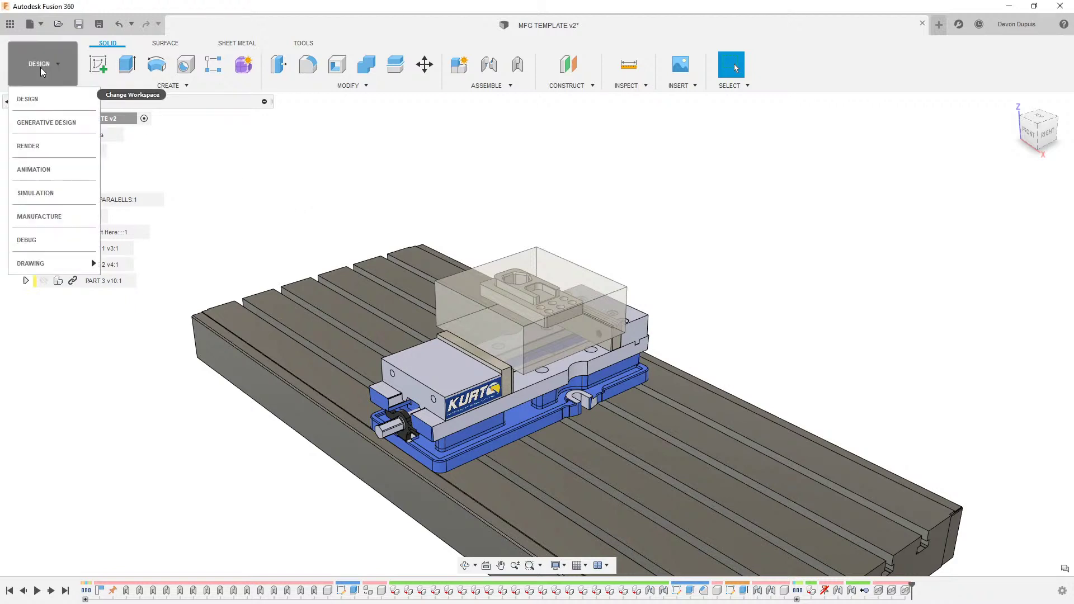
left_click(74, 217)
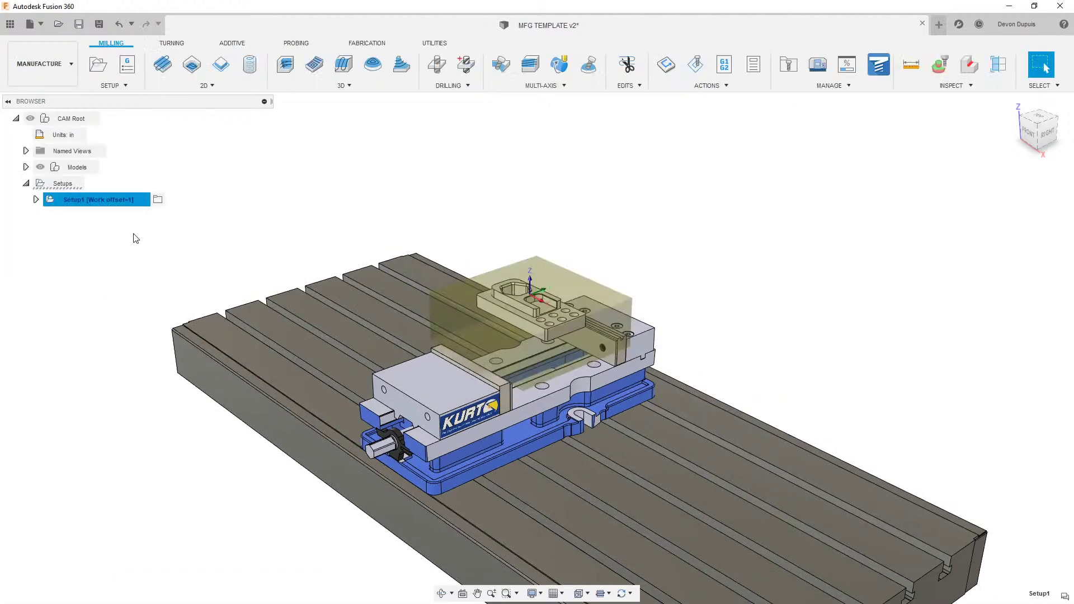
left_click(35, 200)
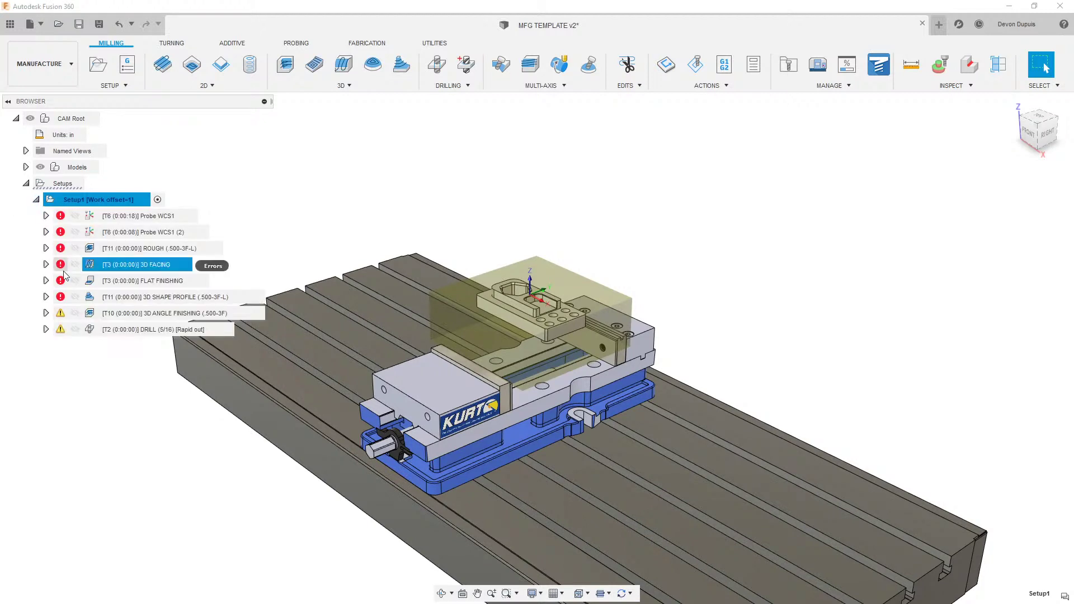
left_click(139, 215)
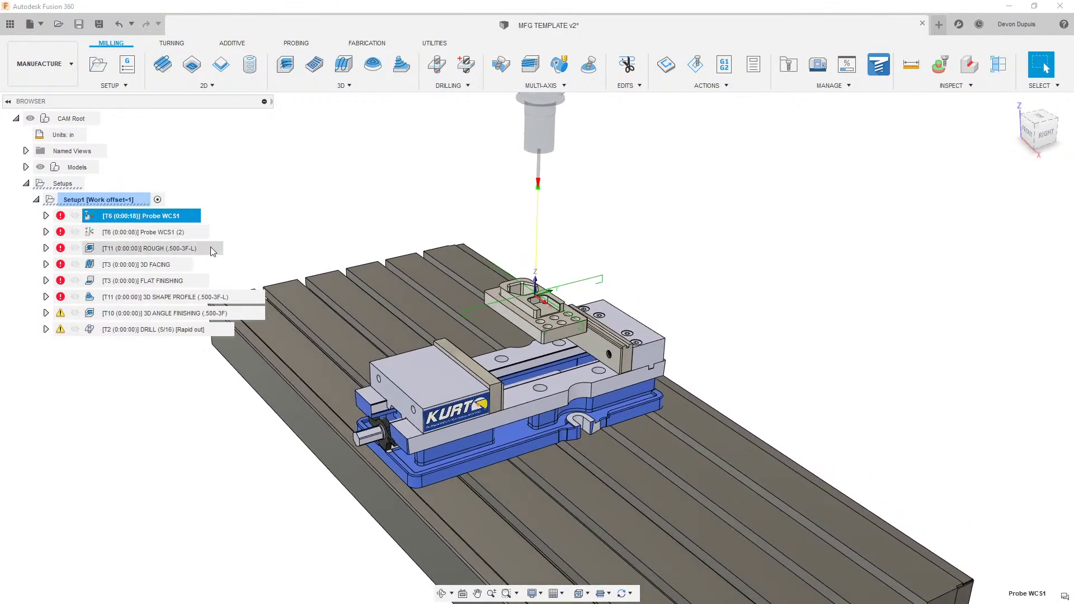
left_click(149, 232)
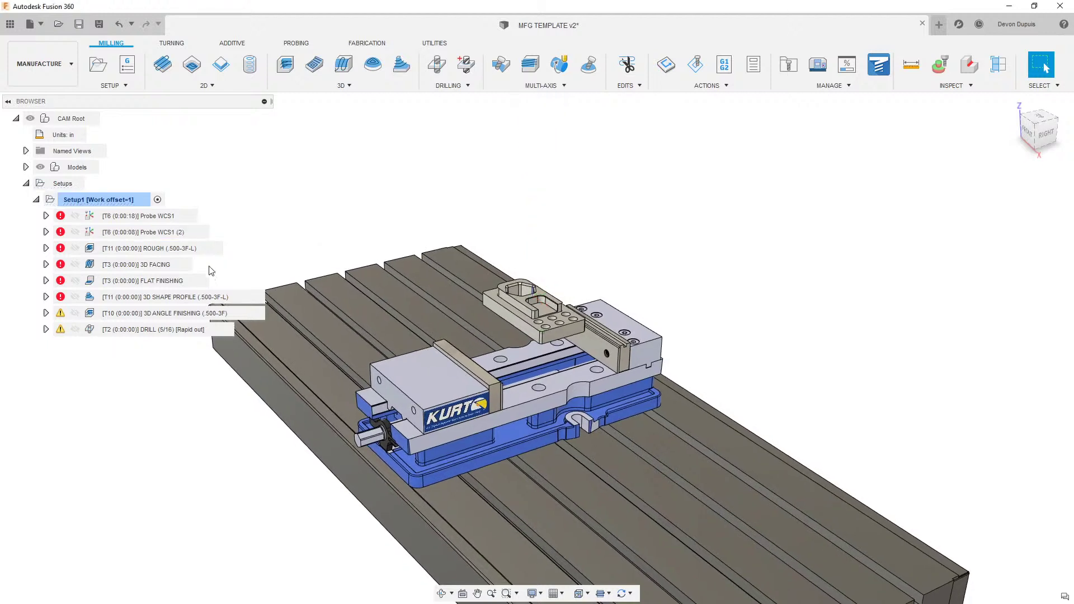
left_click(170, 248)
left_click(168, 265)
left_click(170, 281)
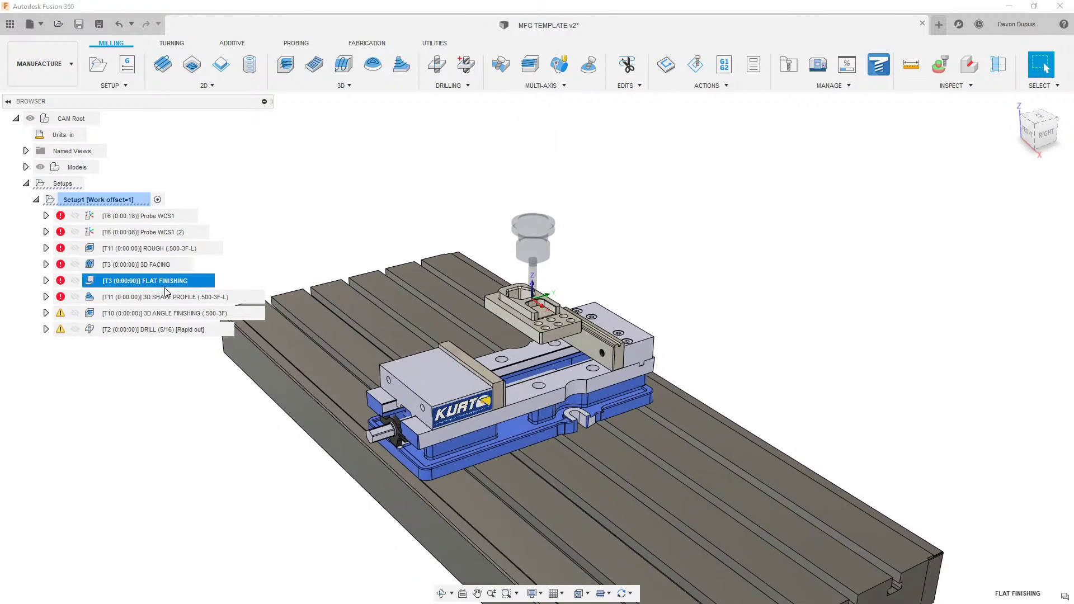
left_click(167, 297)
left_click(288, 277)
Step: Check the Design workspace briefly, return to Manufacture, and review Setup1's model and fixture selections without changing them
left_click(55, 56)
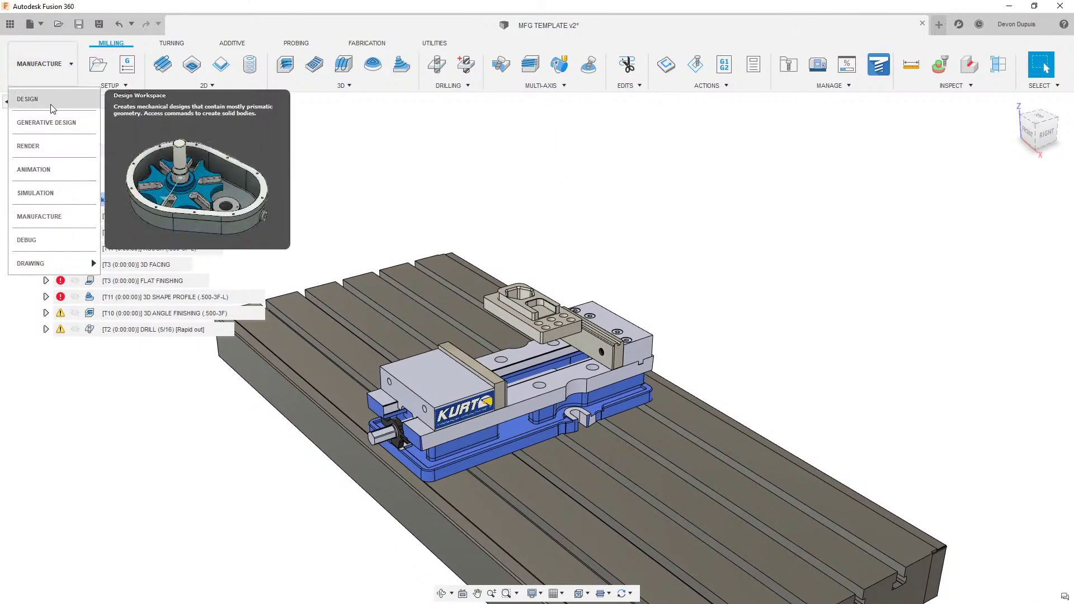
left_click(53, 109)
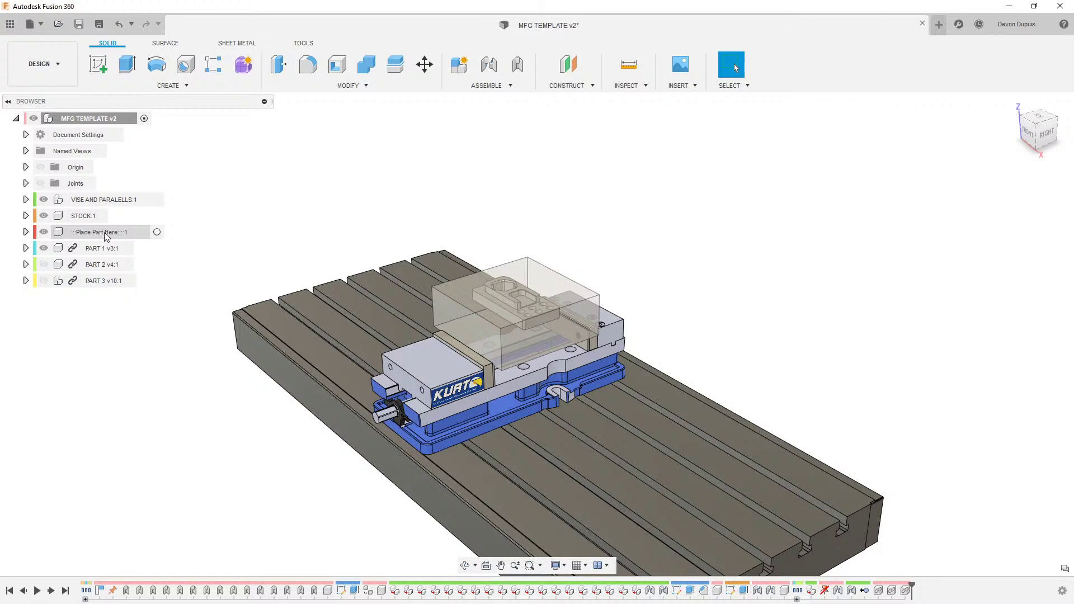
left_click(32, 66)
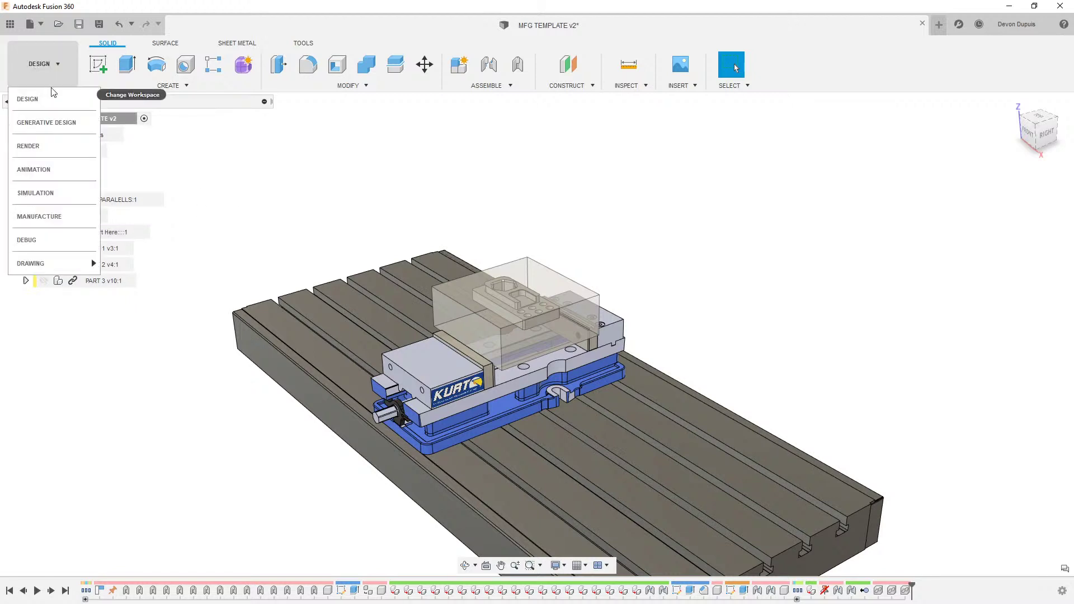
left_click(62, 218)
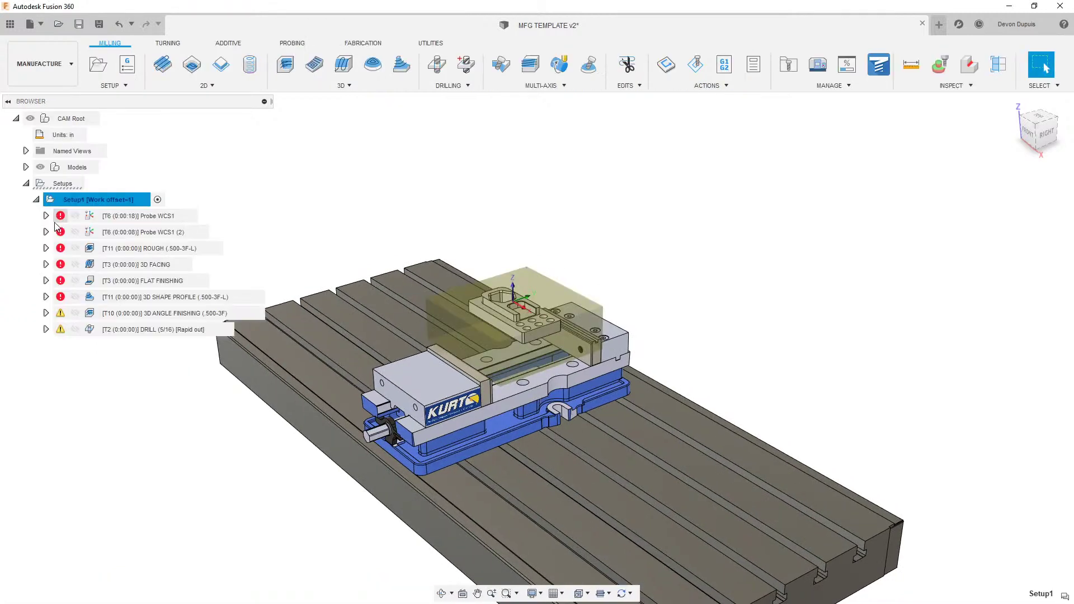
right_click(95, 203)
left_click(119, 211)
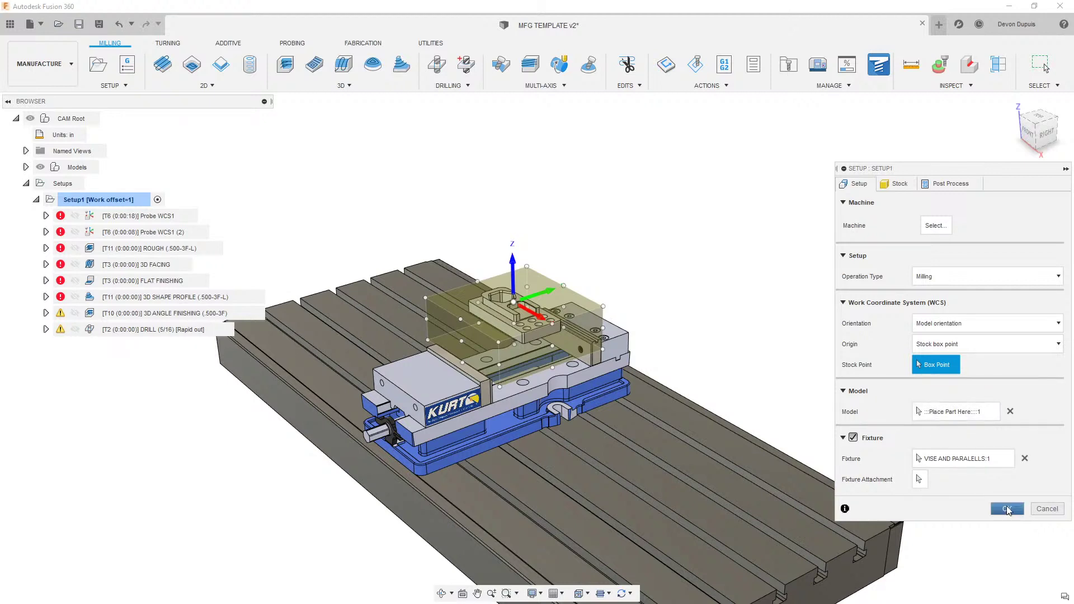
left_click(1041, 509)
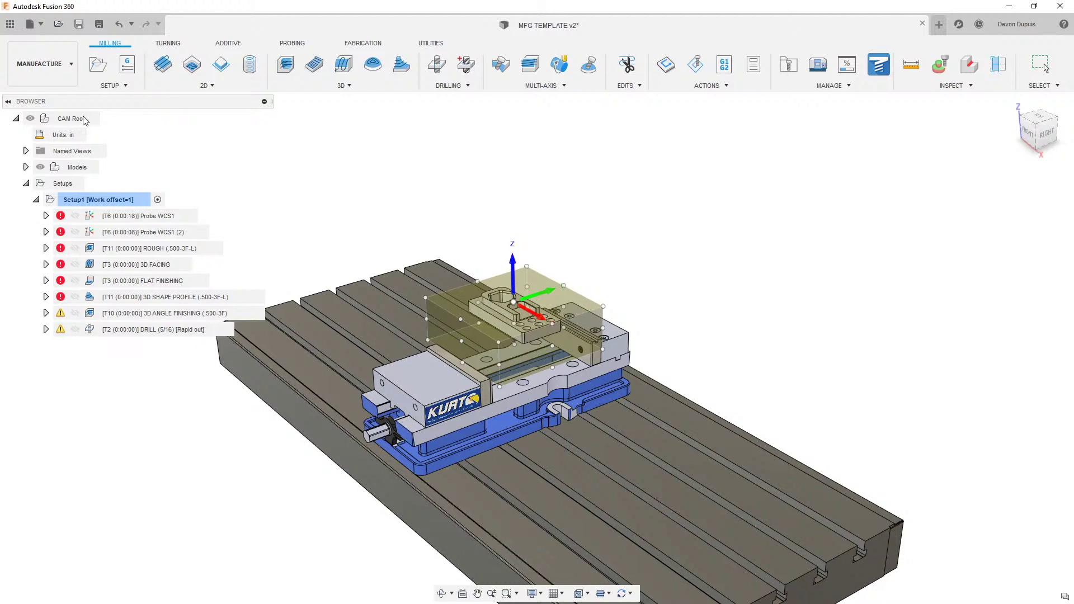
Step: Return to the Design workspace and nest PART 1 inside the "Place Part Here" component, checking the component's contents
left_click(38, 66)
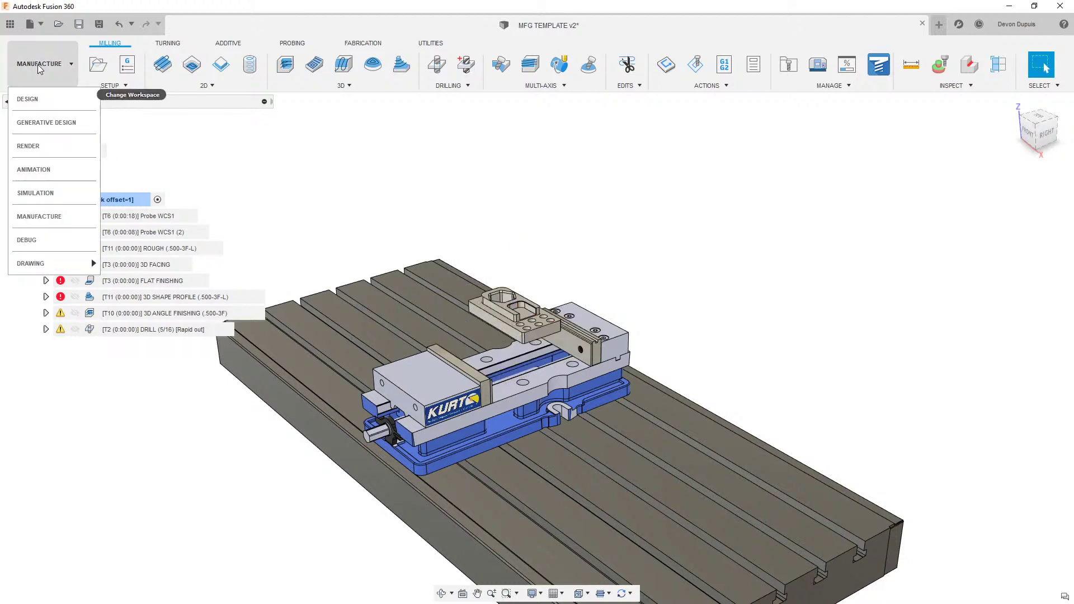
left_click(28, 92)
left_click_drag(107, 247, 102, 230)
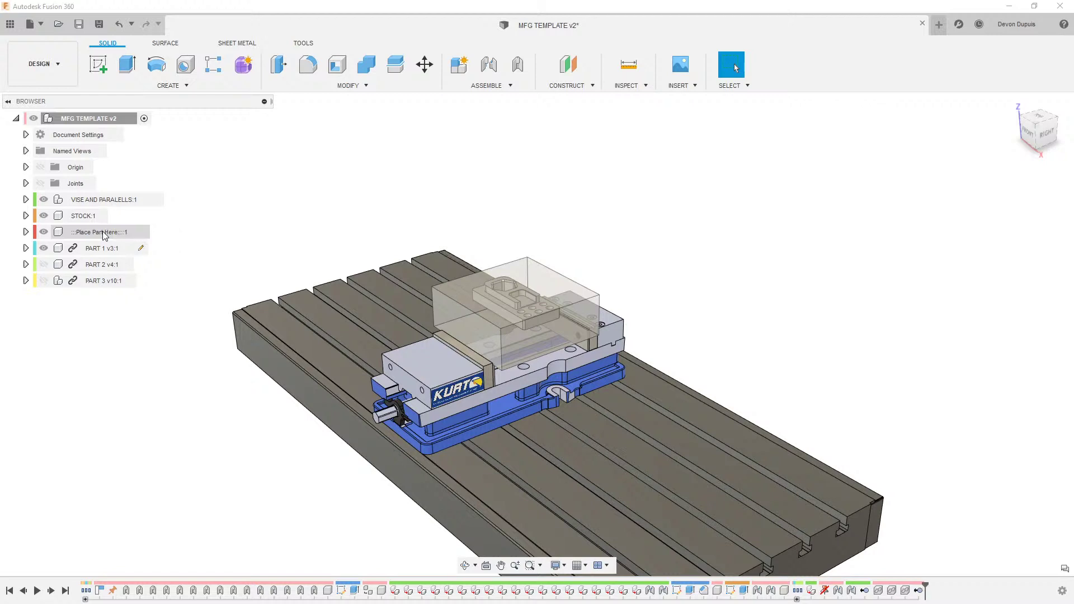
left_click(26, 232)
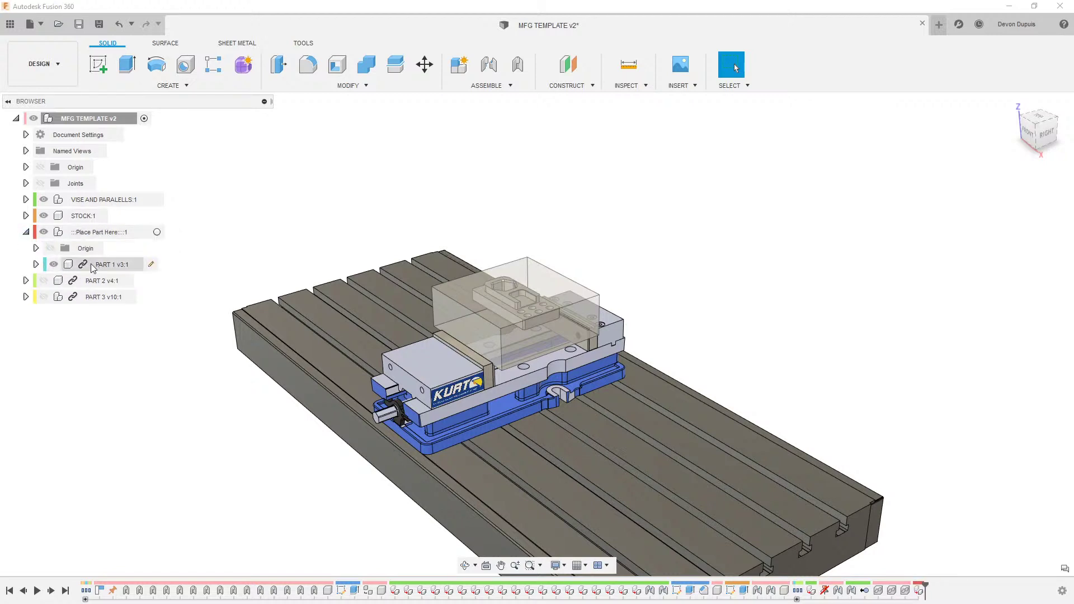
left_click(26, 232)
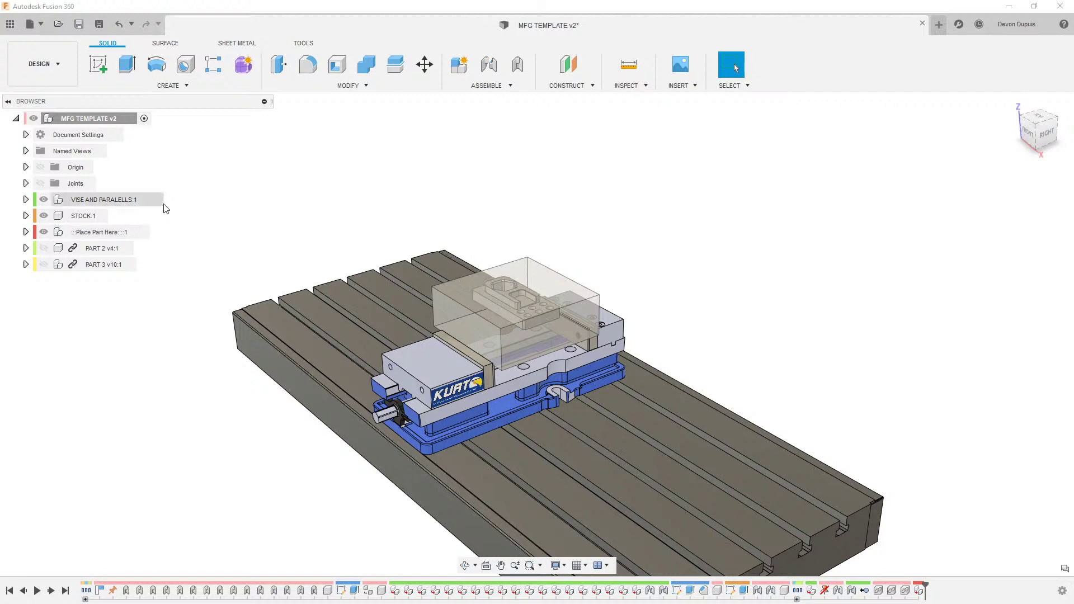
Step: Open the design's parameters and set the STOCK_X user parameter to 6 in
middle_click_drag(251, 223, 237, 214, "shift")
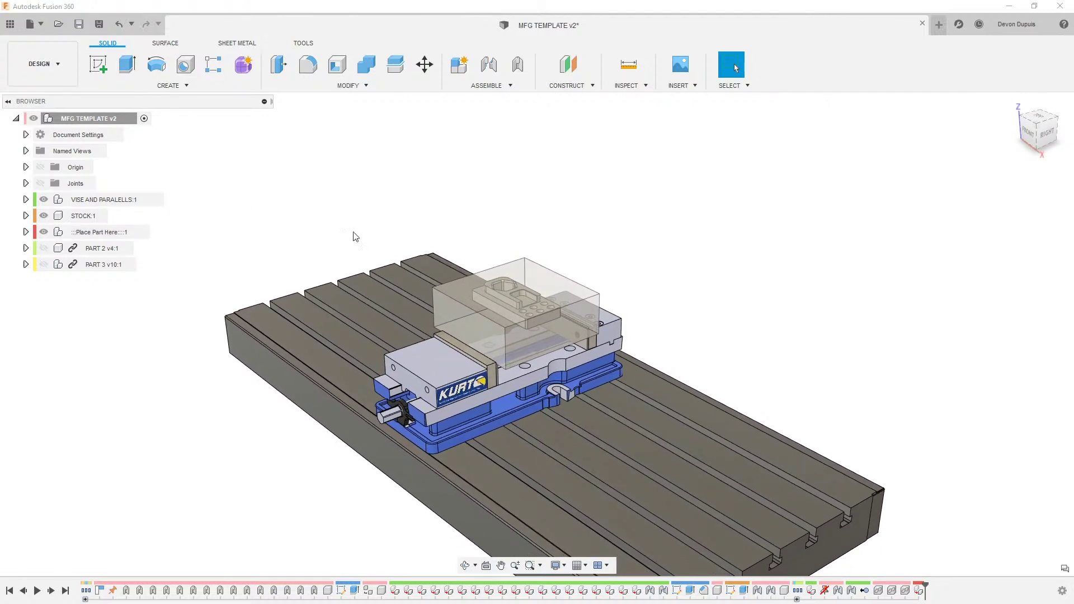
left_click(358, 87)
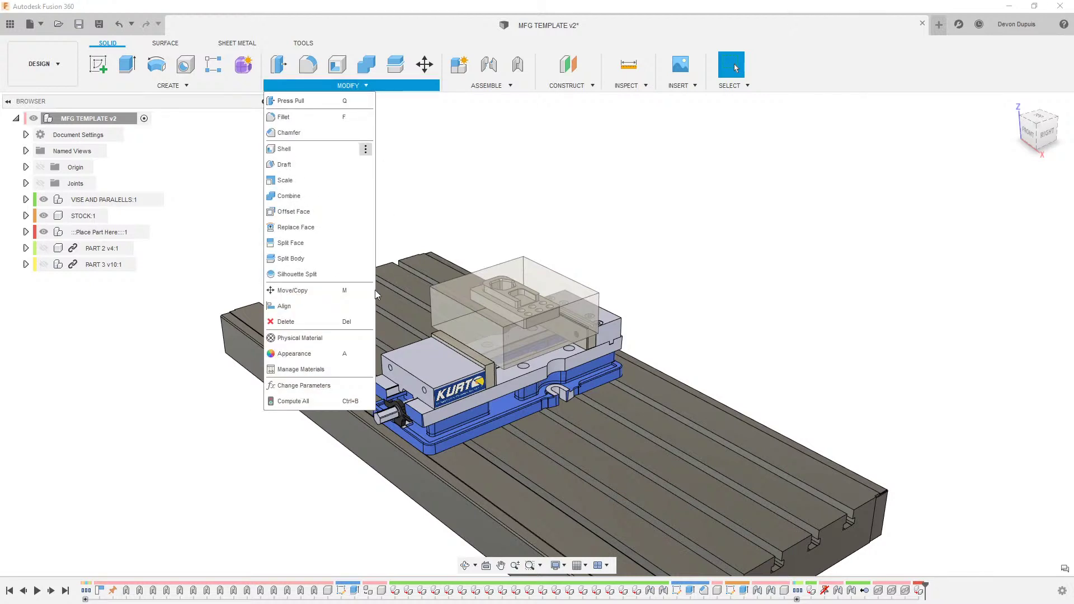
left_click(307, 387)
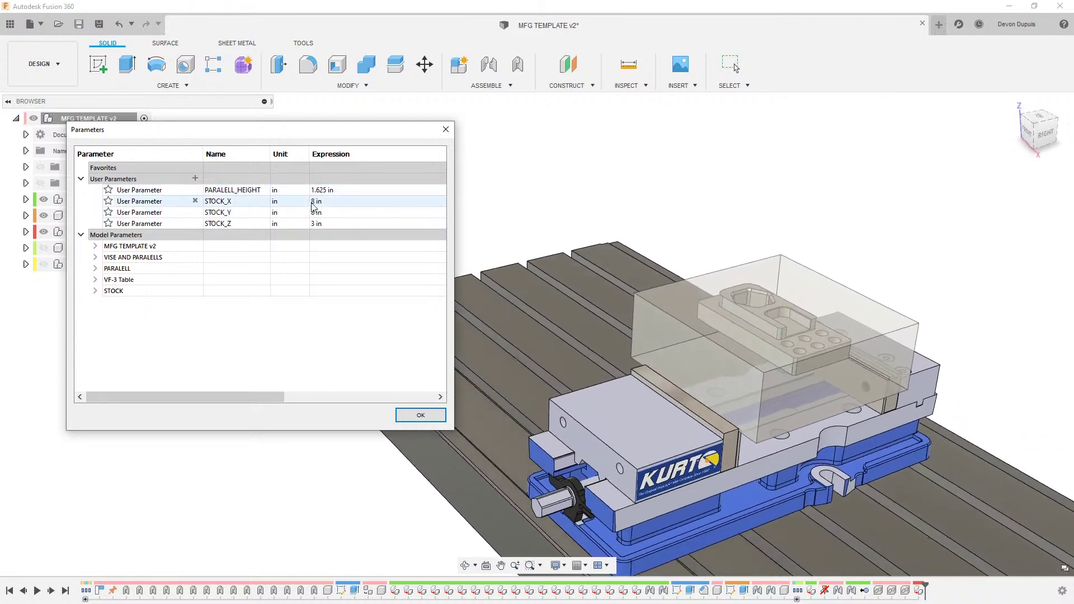
left_click(330, 203)
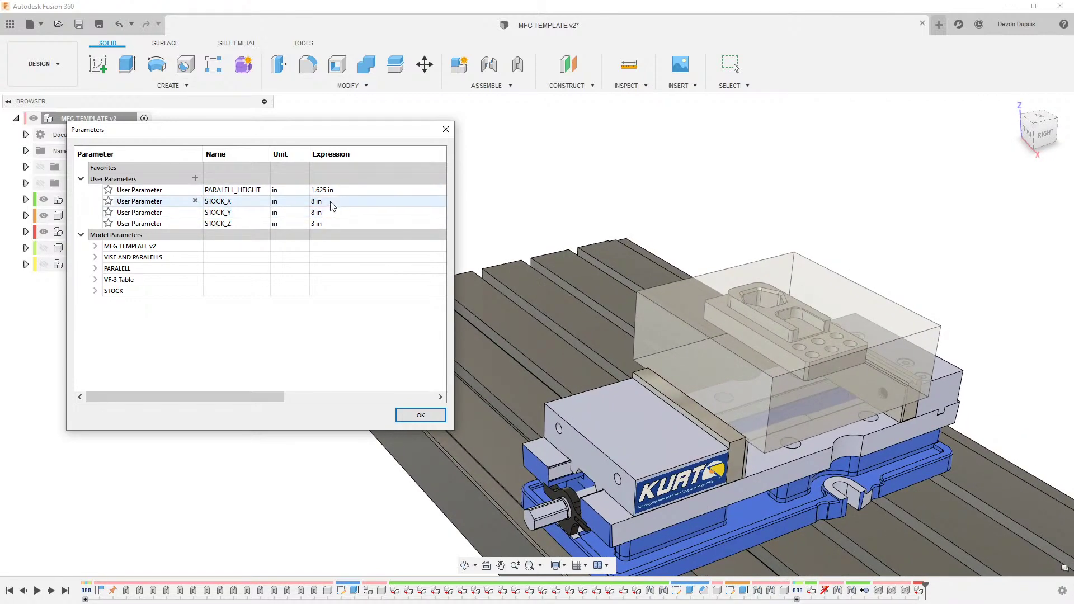
left_click(331, 202)
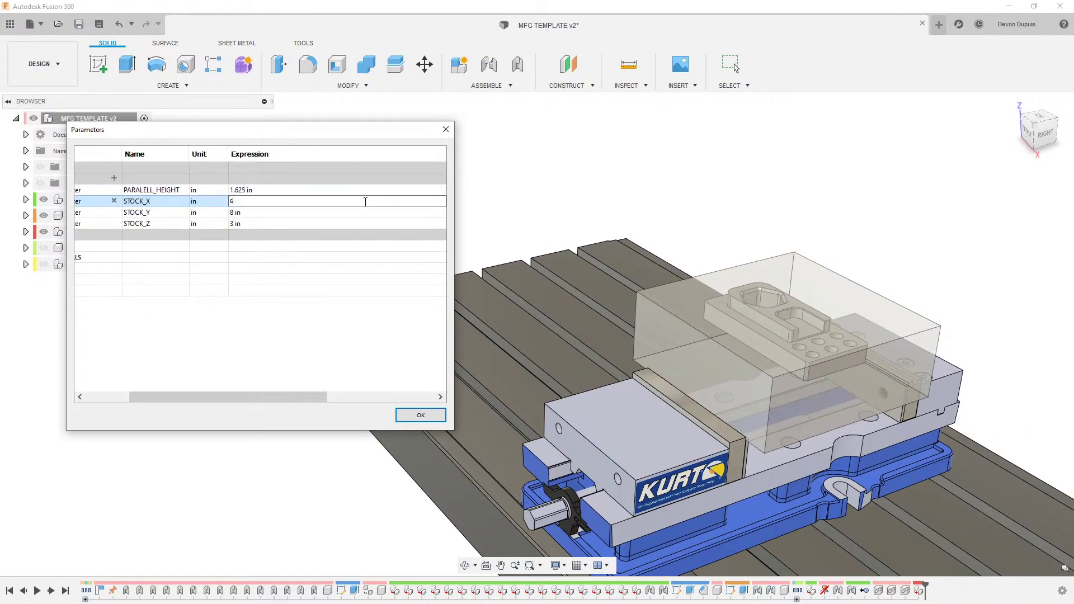
type("6")
key("Return")
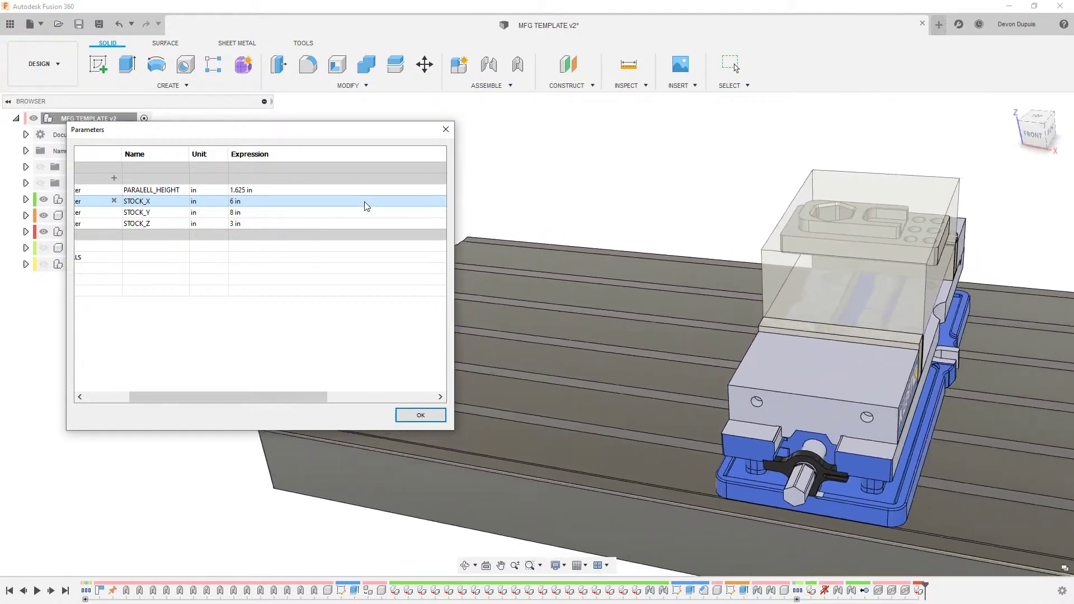
Step: Set the user parameters STOCK_X to 6.5 in, STOCK_Y to 3 in and STOCK_Z to 2 in
left_click(300, 202)
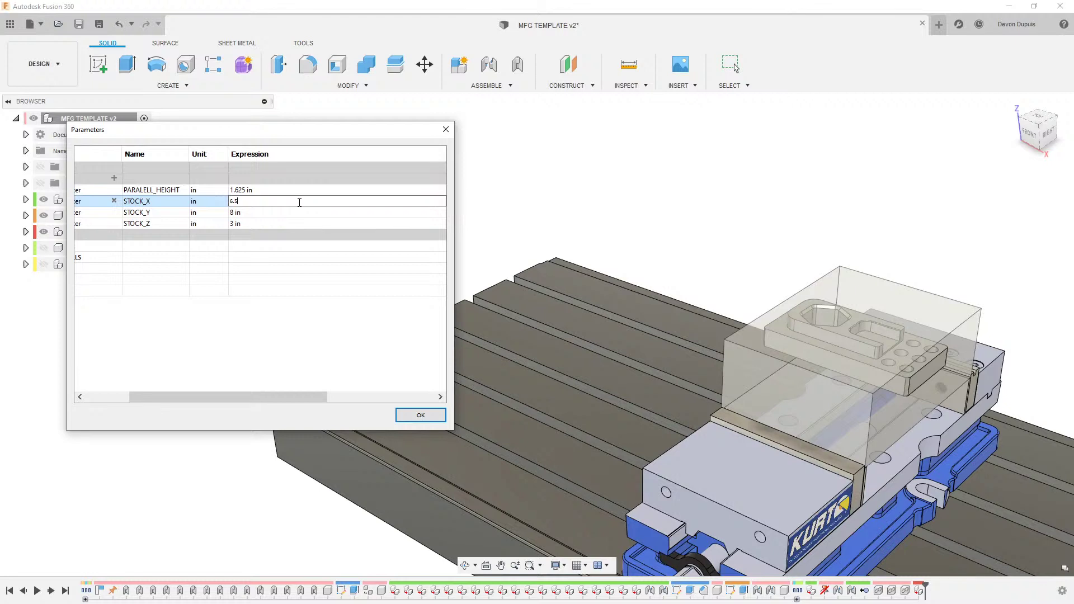
left_click(278, 212)
left_click(278, 212)
type("3")
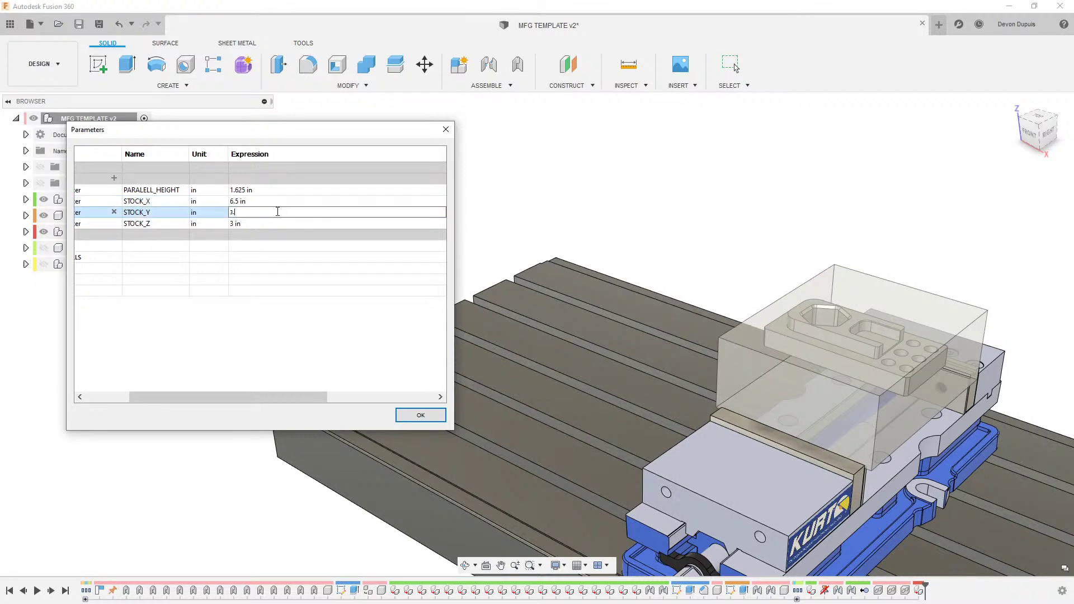
type(".")
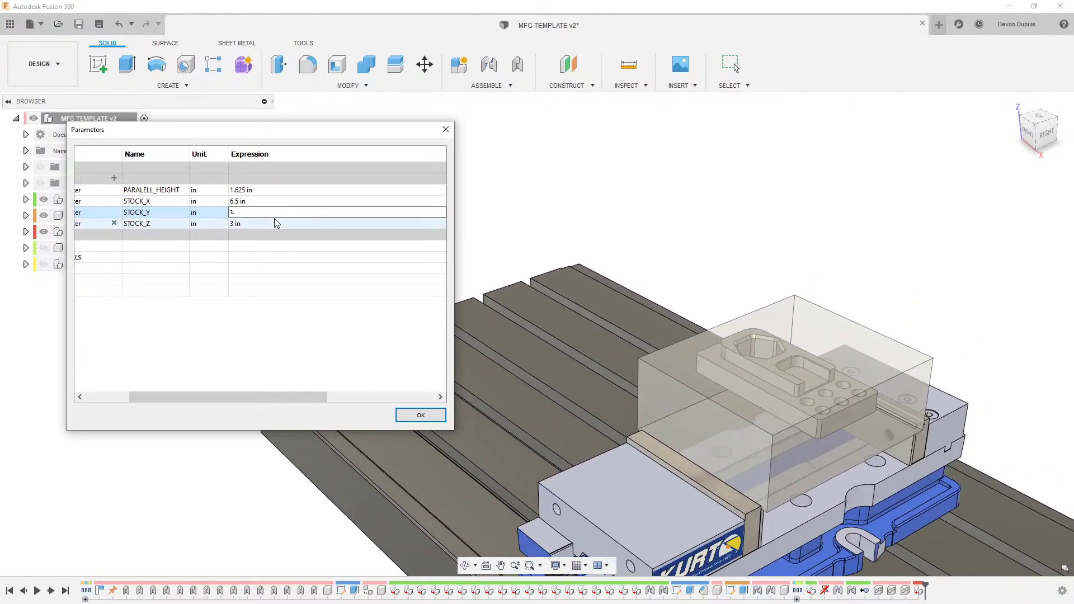
left_click(275, 221)
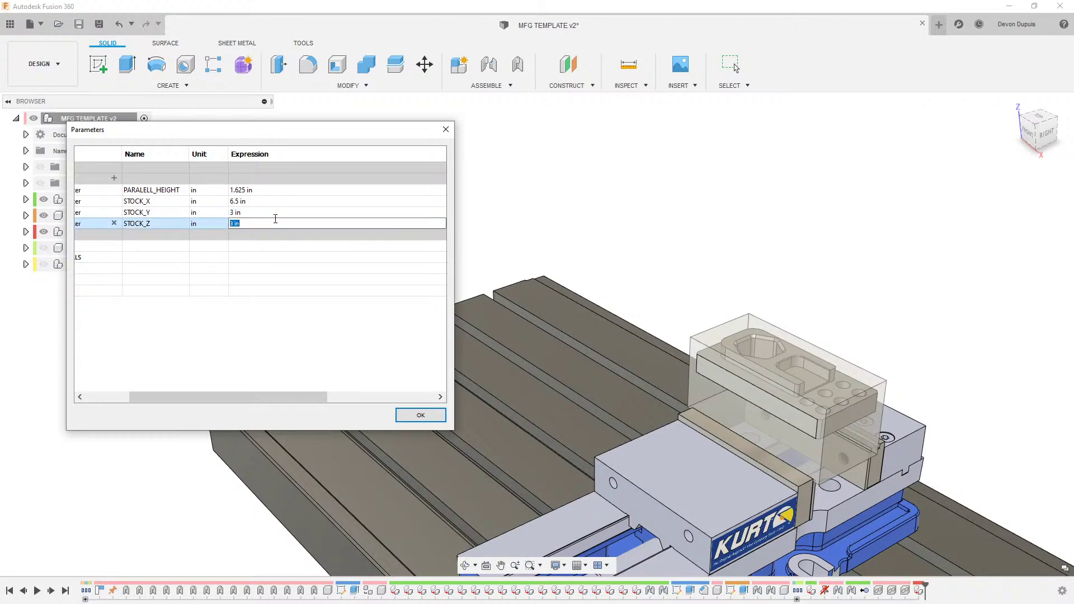
type("2.")
key("Return")
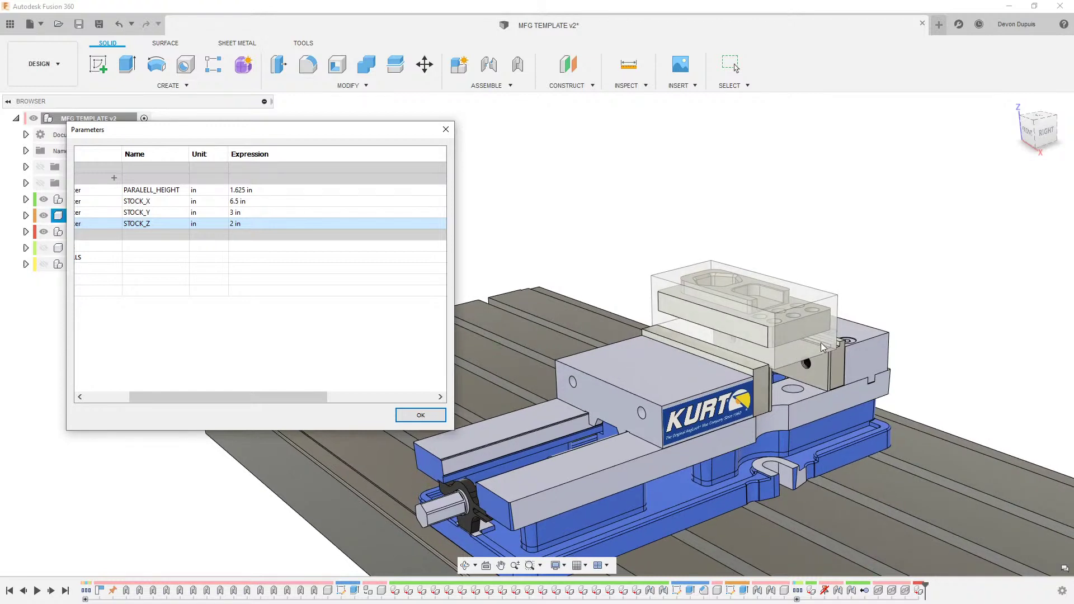
Step: Set PARALELL_HEIGHT to 1.375 in and STOCK_Y to 3.5 in, and close the parameters
left_click(285, 190)
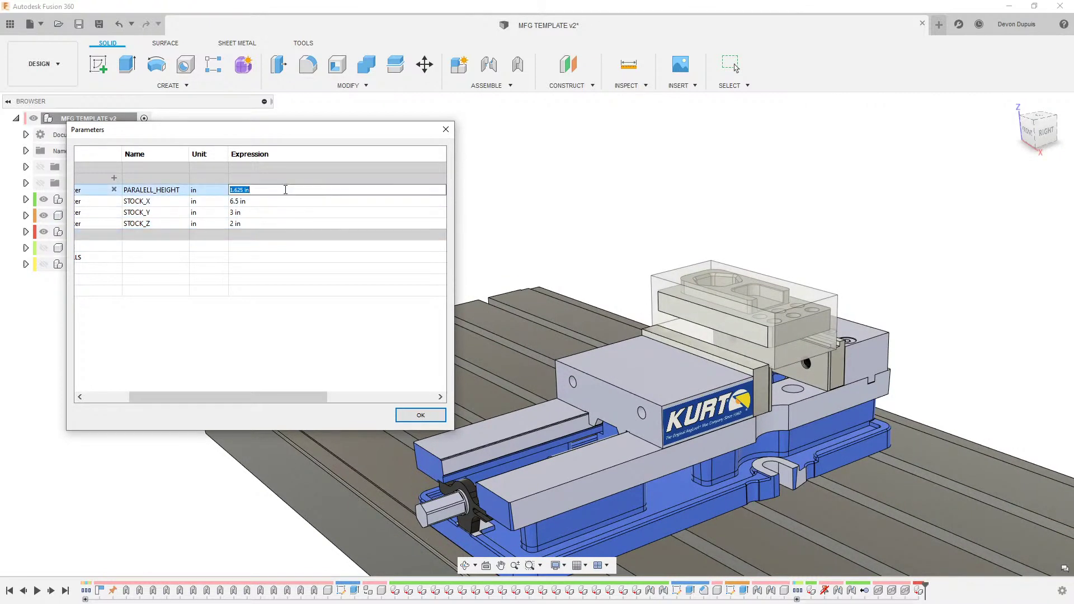
type("1.375")
key("Return")
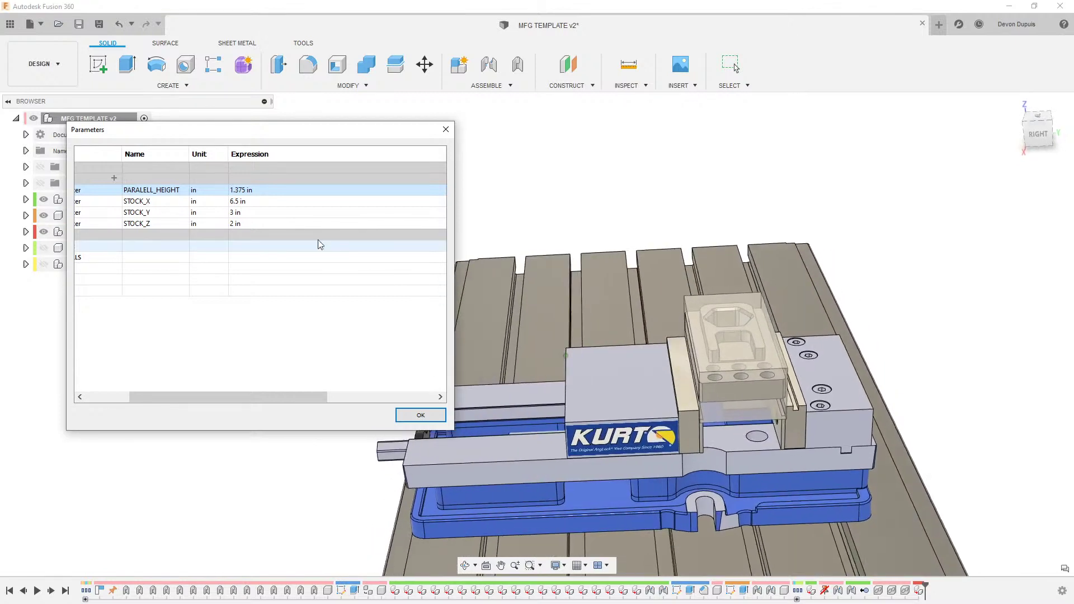
left_click(255, 217)
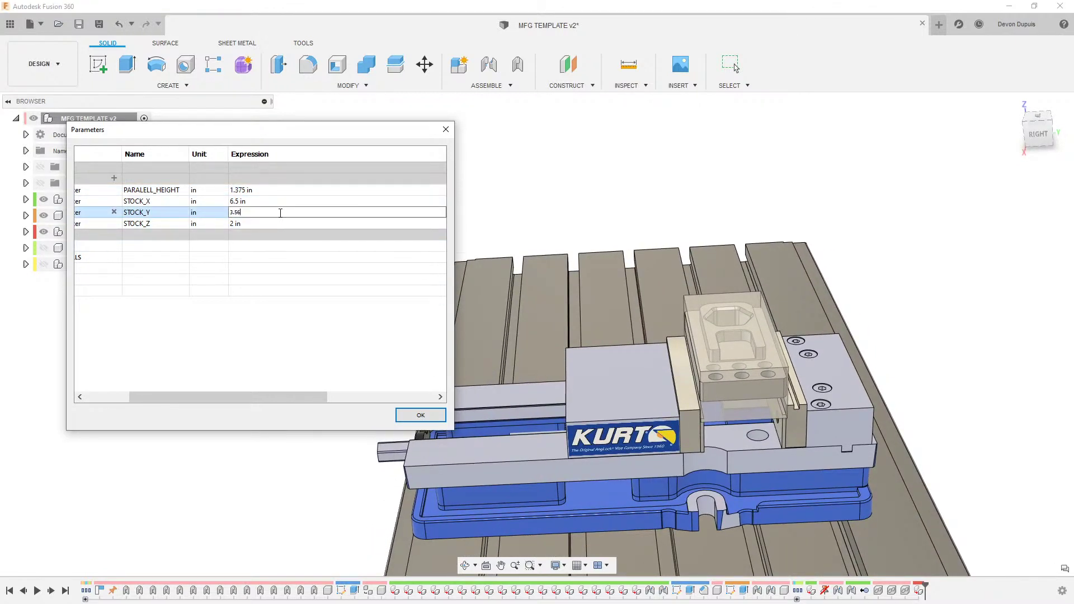
key("BackSpace")
key("Return")
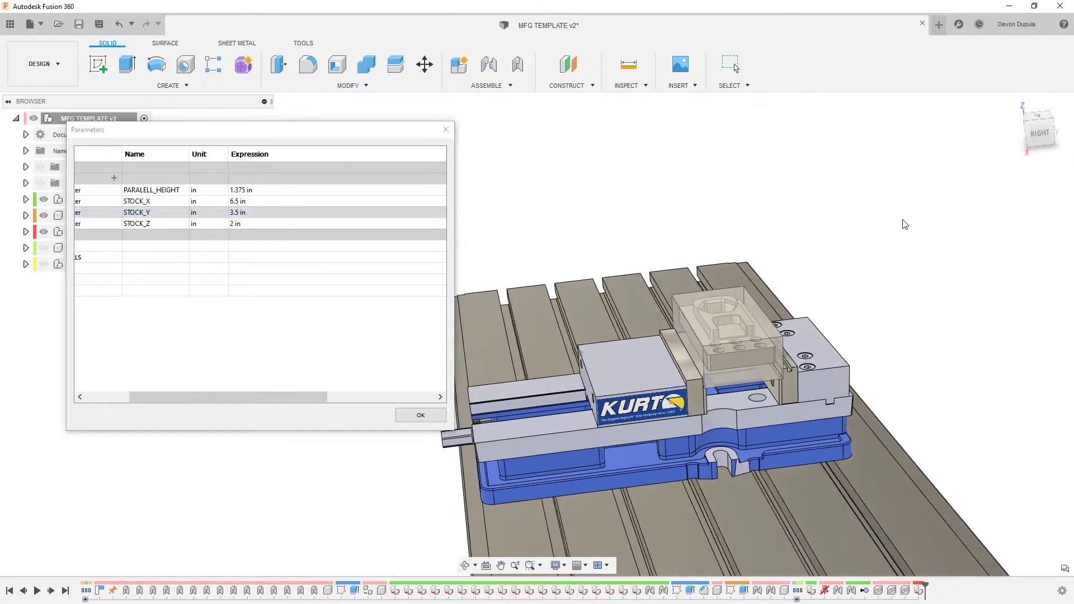
left_click(447, 130)
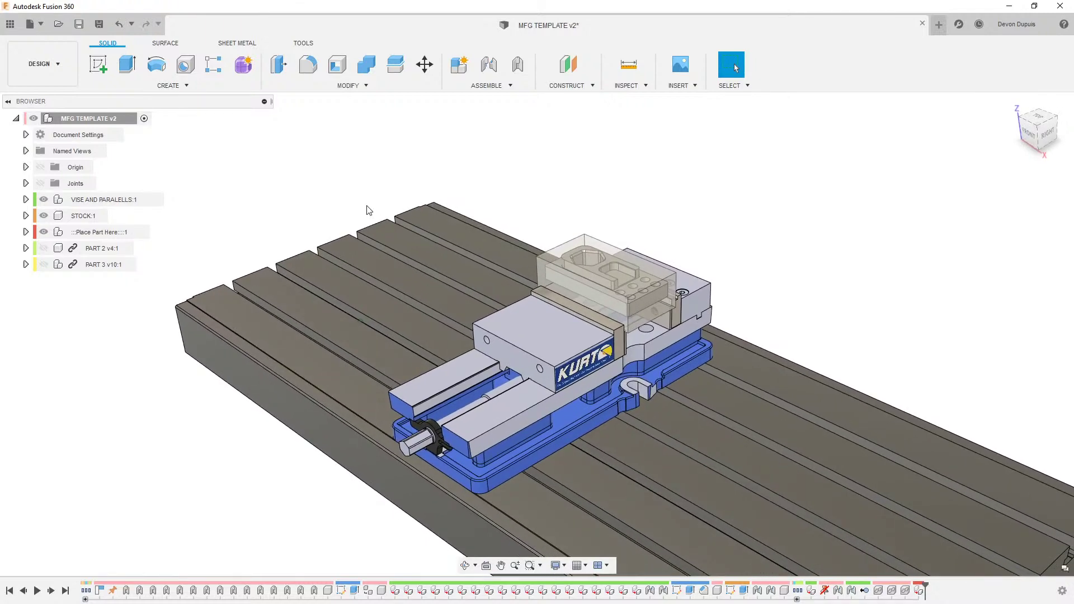
Step: Switch to the Manufacture workspace and regenerate all toolpaths in Setup1
left_click(38, 62)
left_click(62, 240)
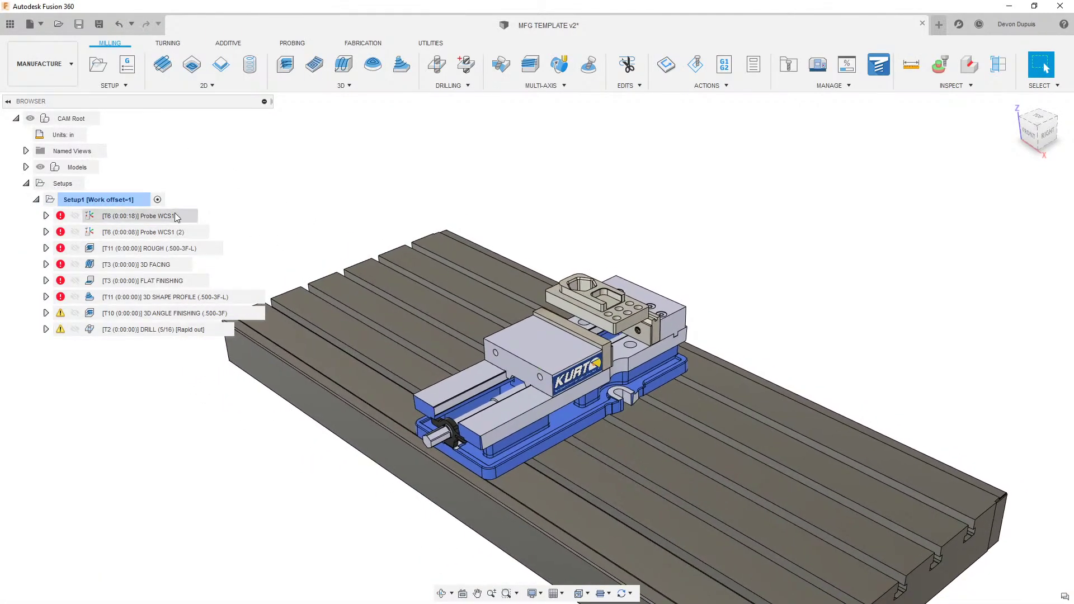
left_click(177, 216)
left_click(154, 233)
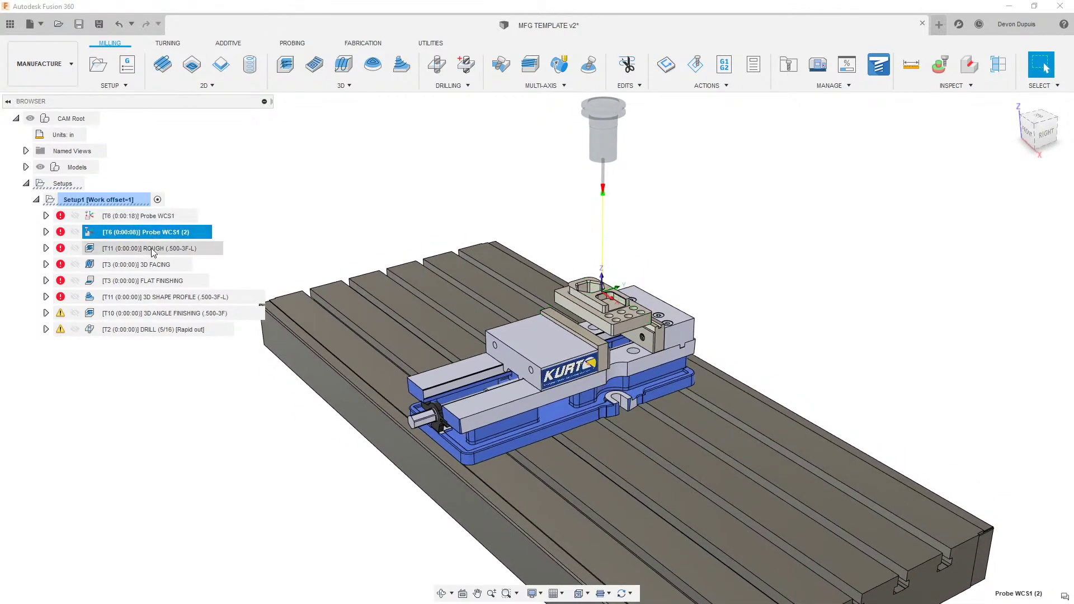
left_click(314, 204)
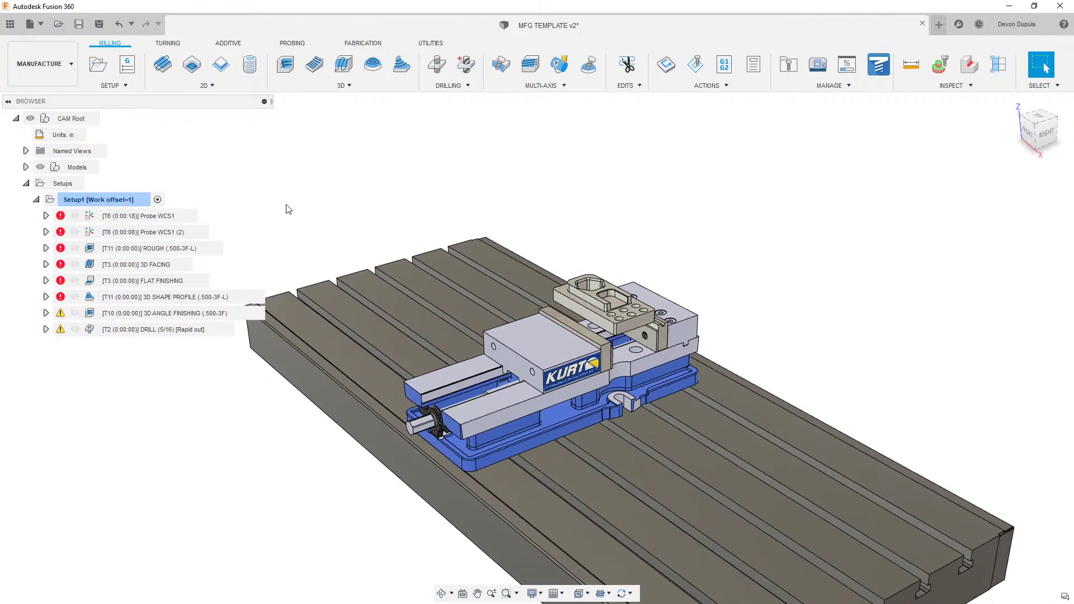
right_click(127, 202)
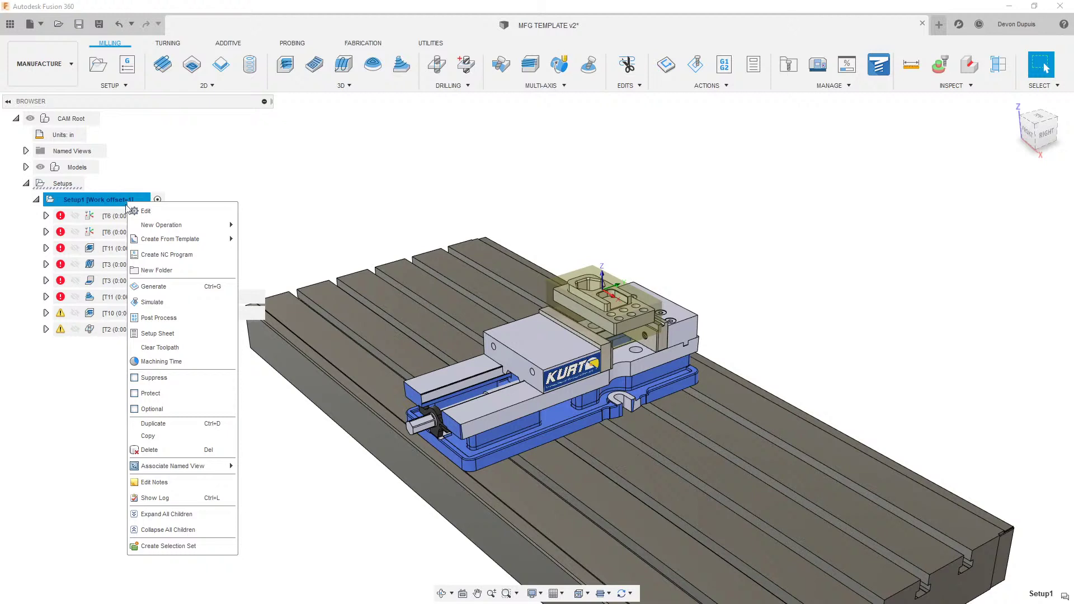
left_click(154, 286)
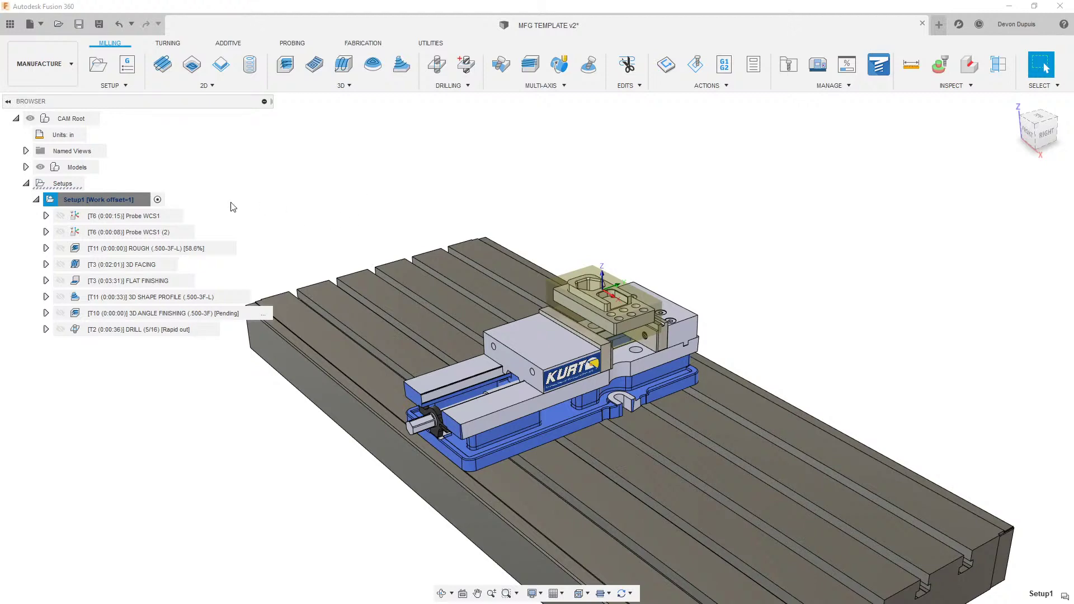
Step: Examine each regenerated toolpath in Setup1, from the two WCS probing operations through roughing, facing and finishing to drilling
left_click(132, 217)
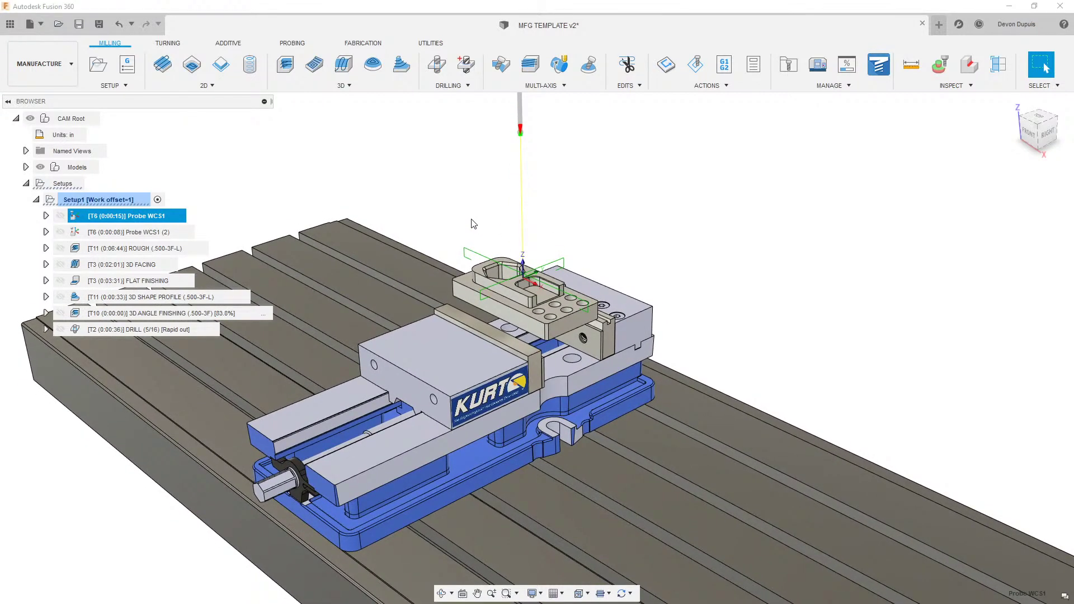
left_click(159, 234)
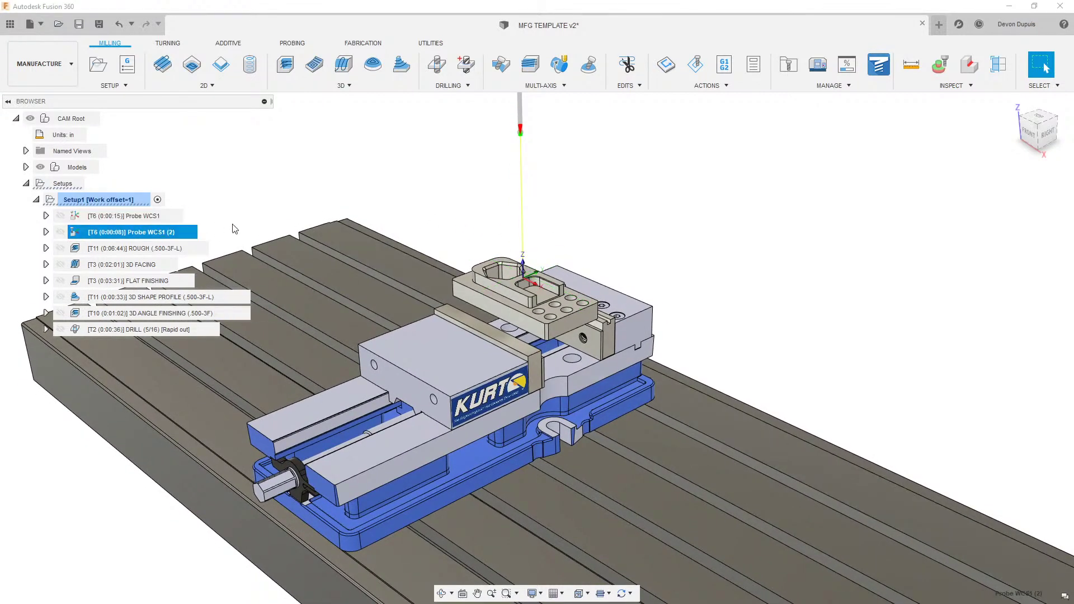
left_click(171, 250)
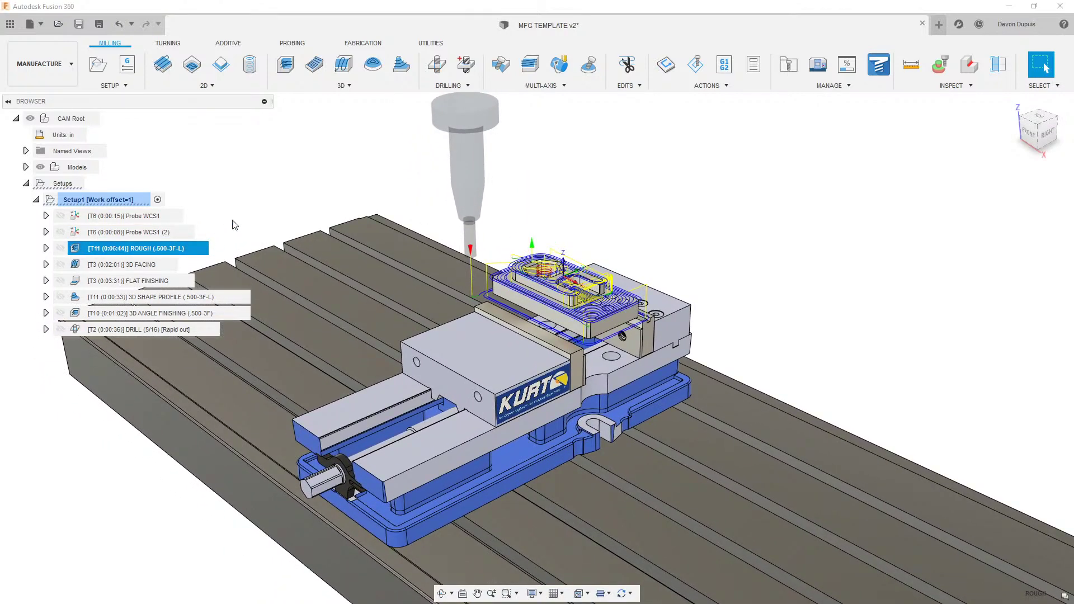
left_click(153, 265)
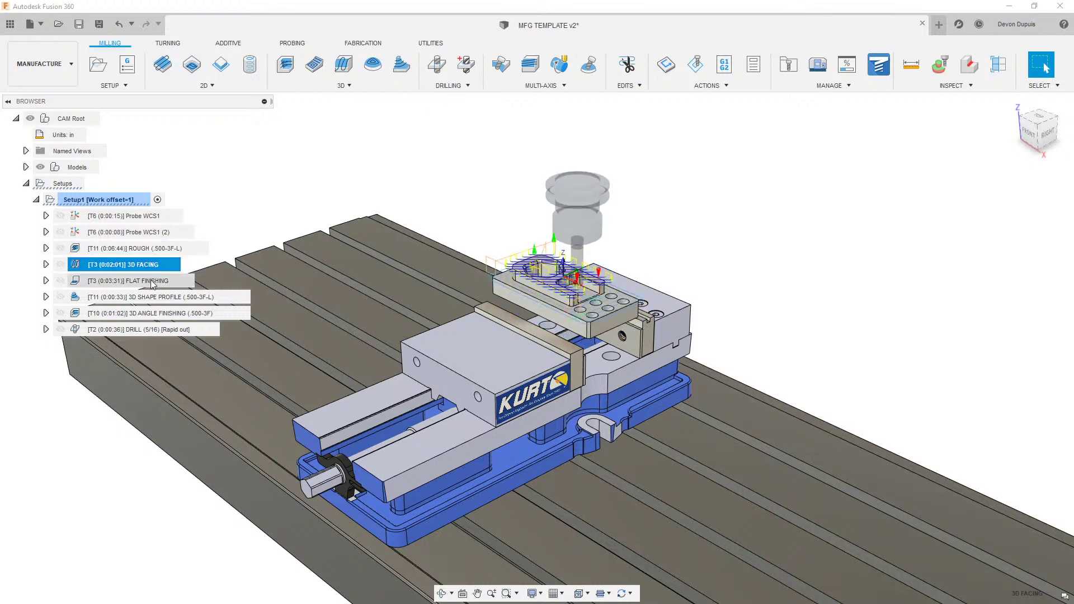
left_click(153, 283)
left_click(148, 298)
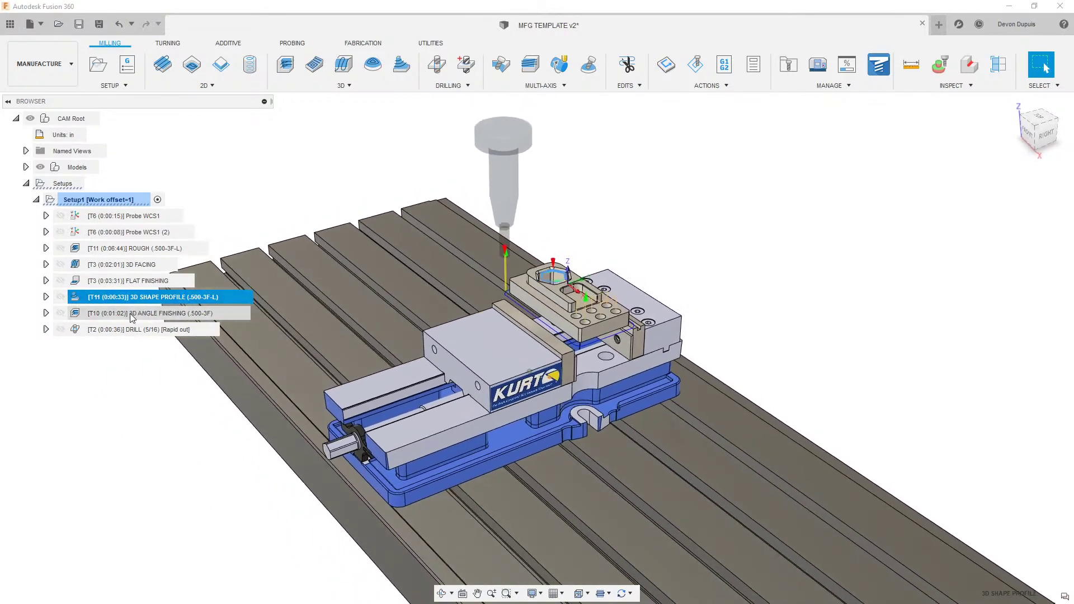
left_click(162, 314)
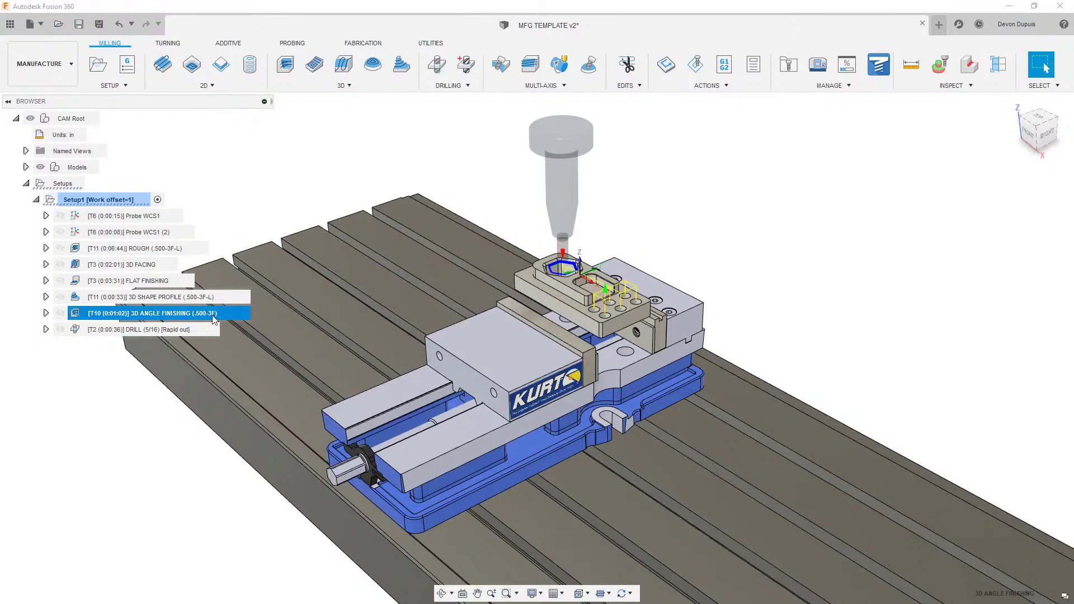
left_click(149, 330)
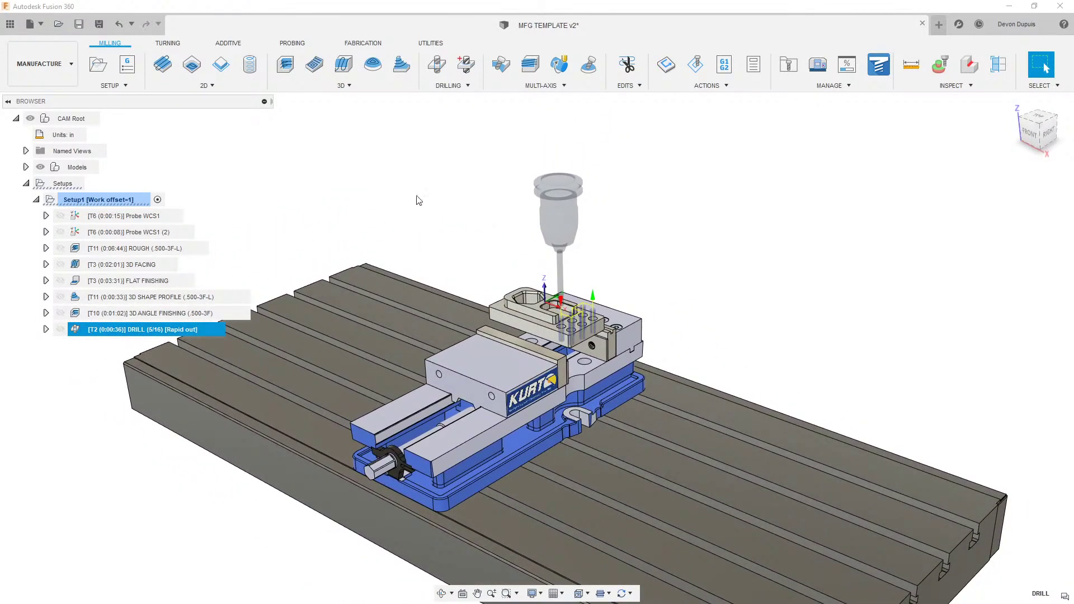
left_click(247, 183)
Step: Start simulating Setup1 with the stock shown, the toolpath mode set to Tail and the stock colorization set to Material
right_click(112, 198)
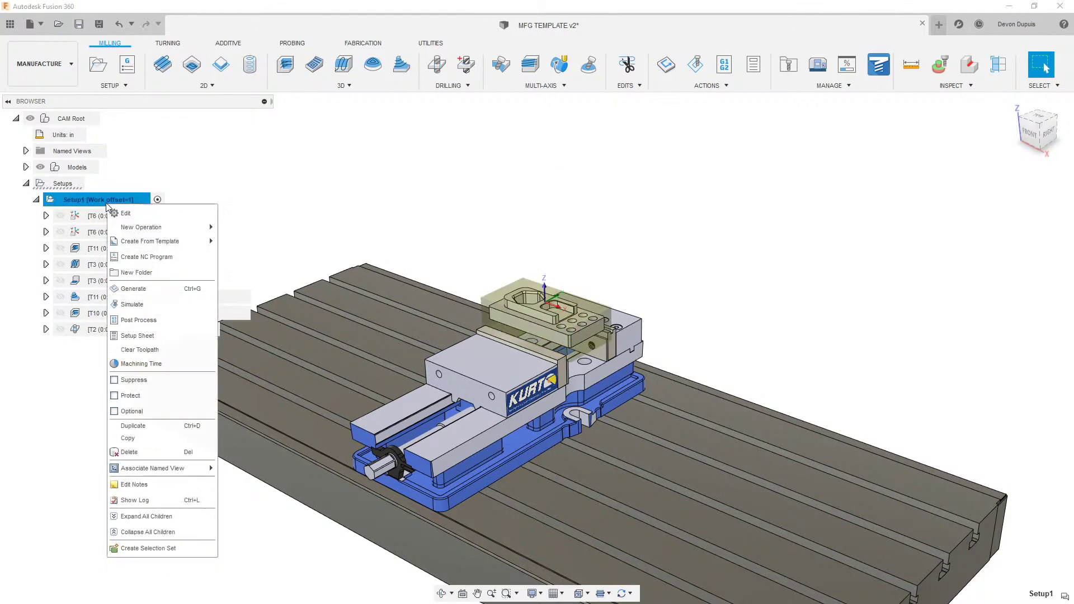
left_click(146, 306)
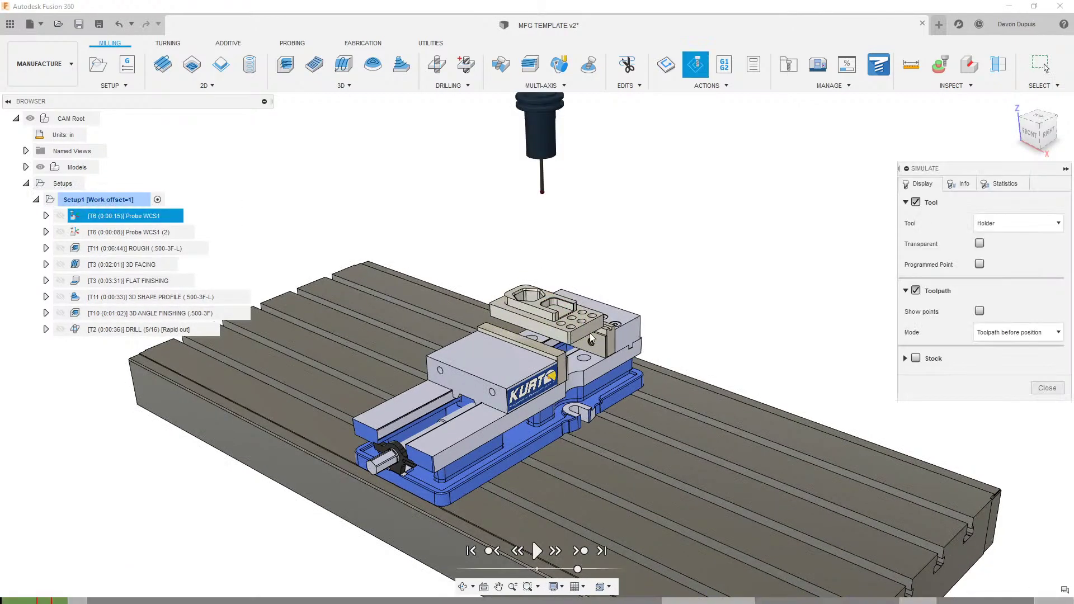
left_click(916, 358)
left_click(1017, 332)
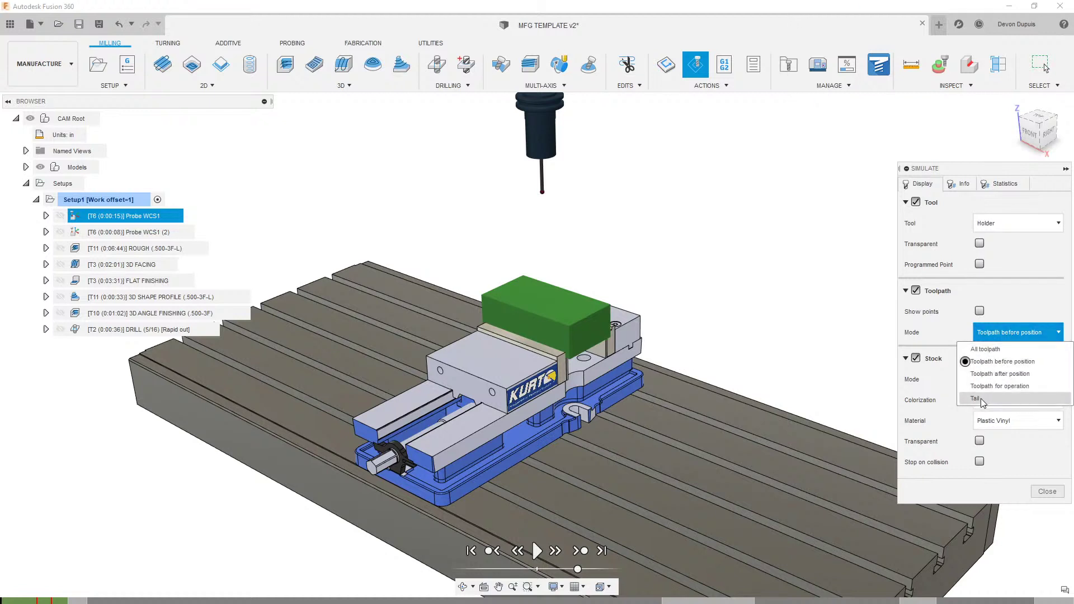
left_click(999, 350)
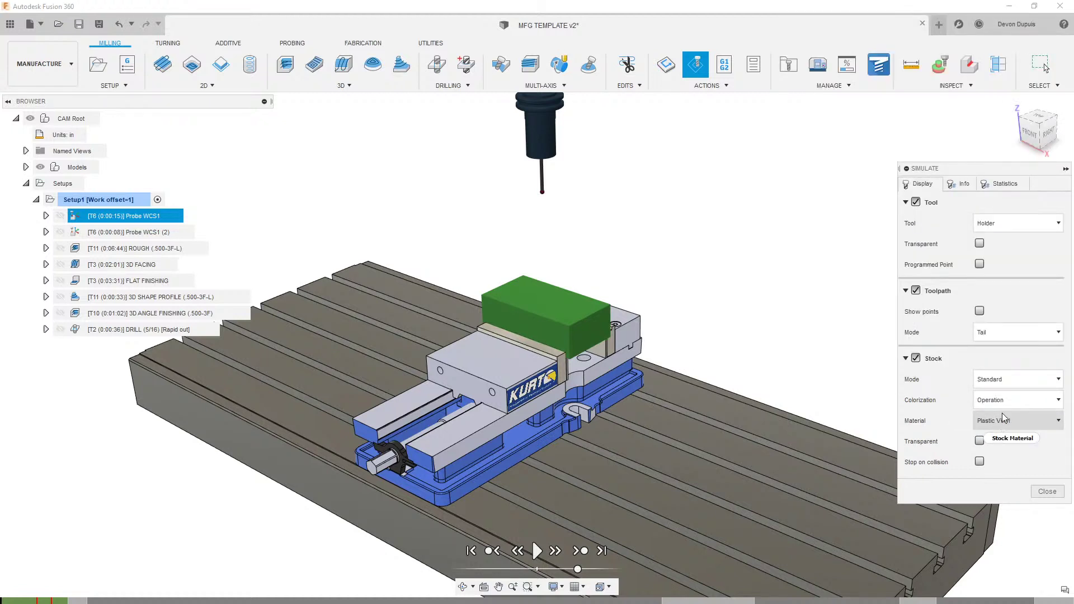
left_click(1005, 406)
left_click(1005, 421)
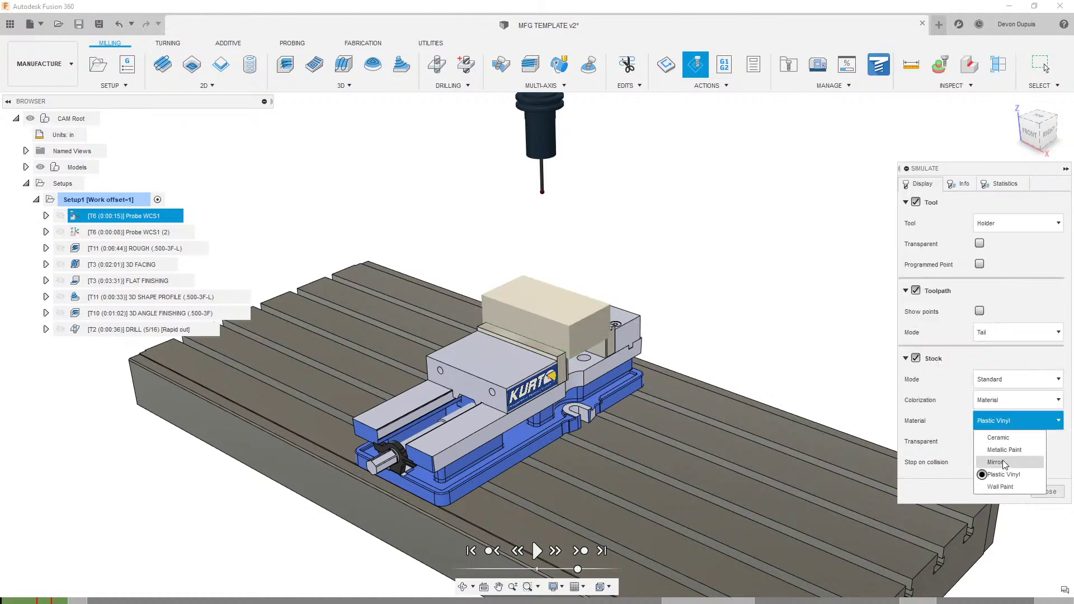
left_click(999, 449)
scroll(660, 428, "up", 1)
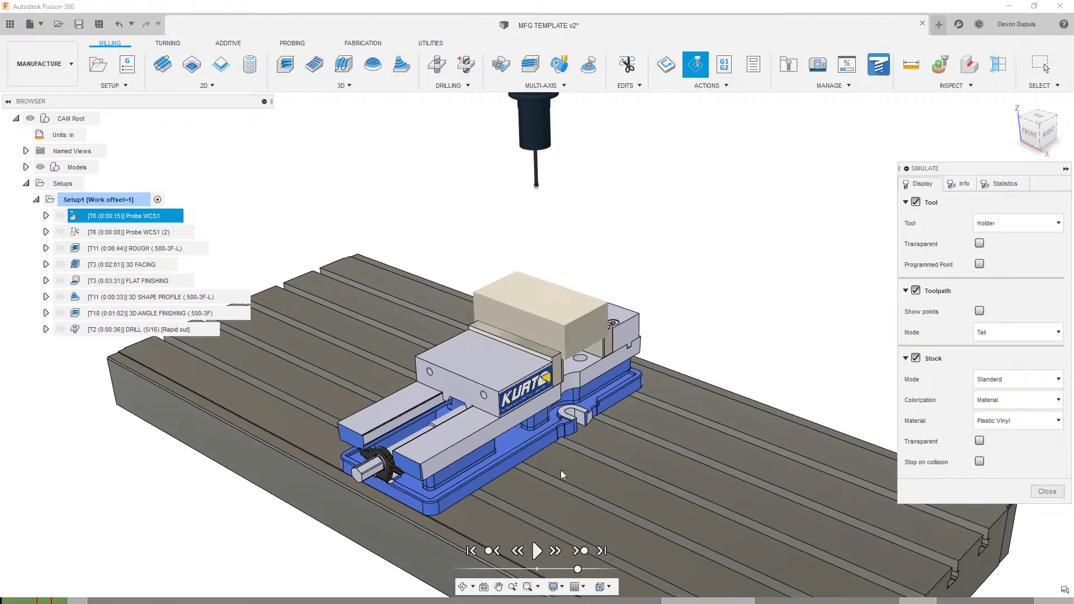
Step: Play the Setup1 simulation through to the drilling operation, inspect the machined stock up close and close the simulation
left_click(541, 557)
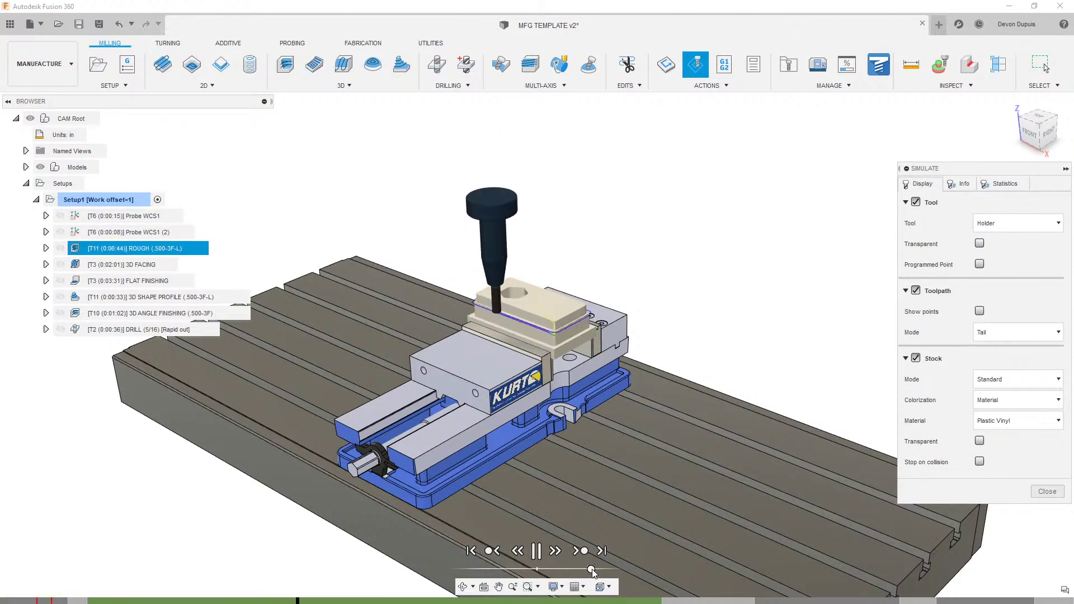
scroll(622, 559, "up", 4)
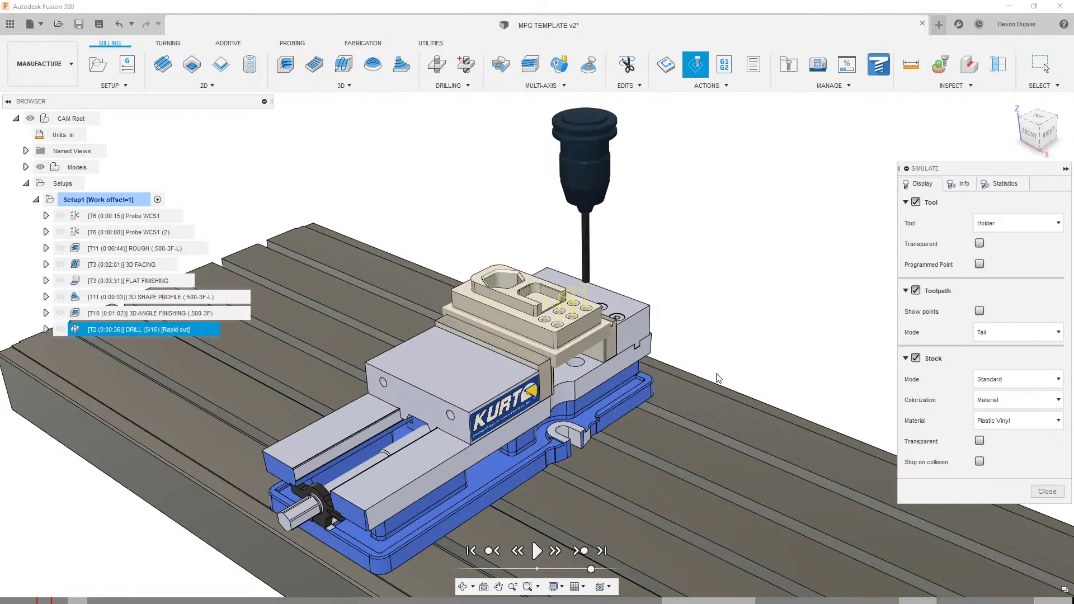
scroll(559, 348, "up", 5)
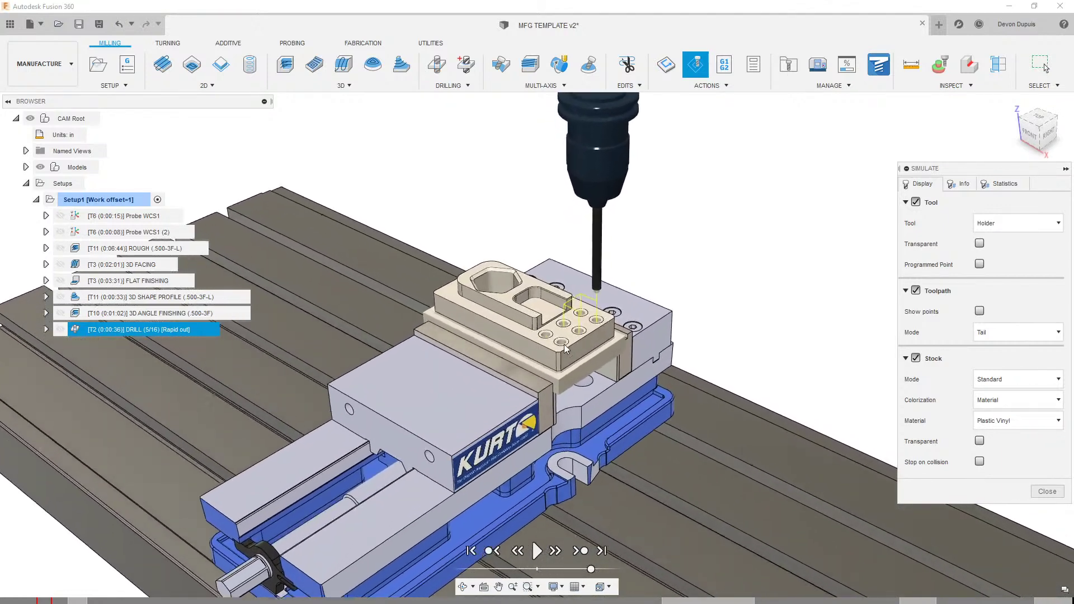
scroll(561, 349, "up", 1)
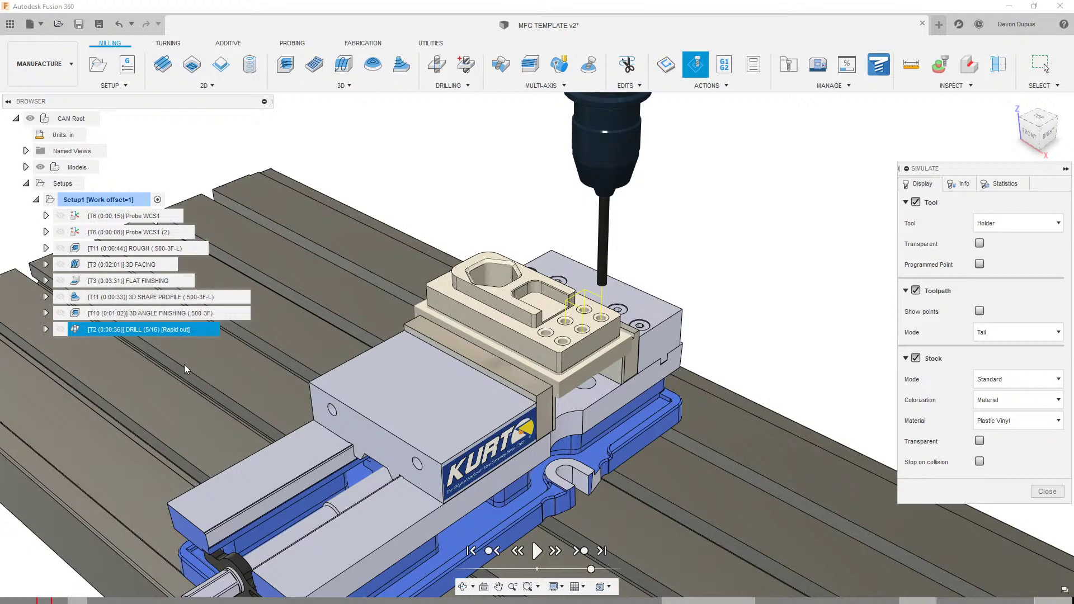
scroll(643, 275, "down", 3)
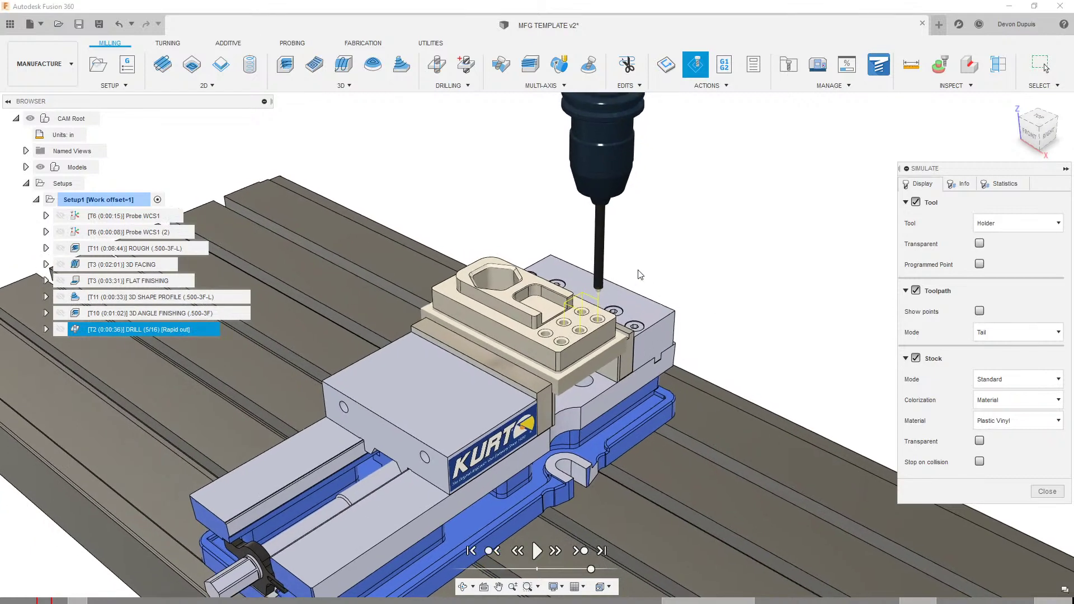
left_click(1047, 492)
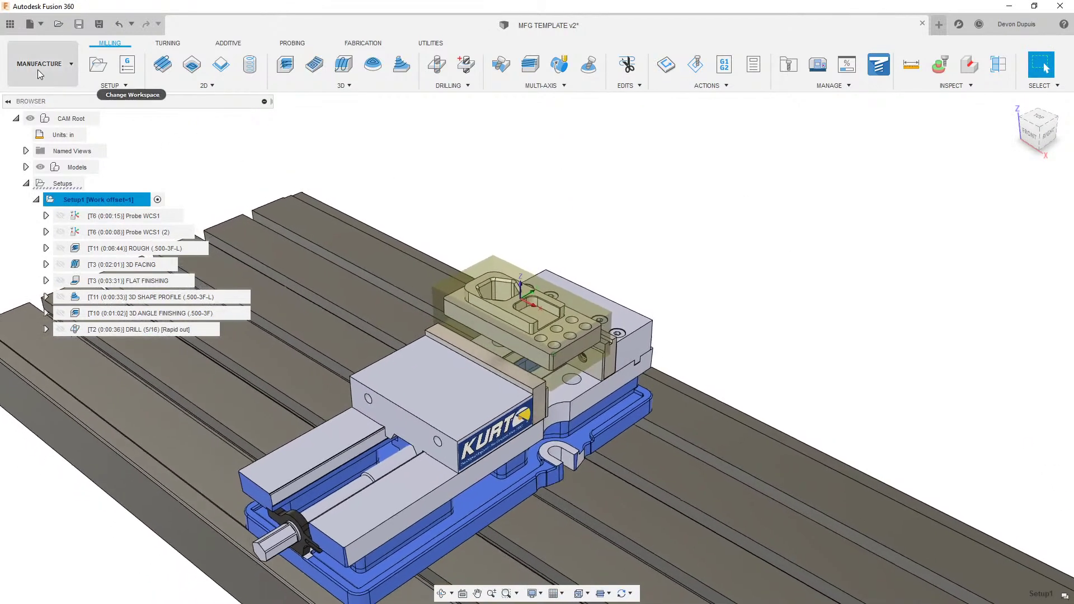
Step: Return to the Design workspace, move PART 1 out of the Place Part Here component to the top level and hide it
left_click(46, 66)
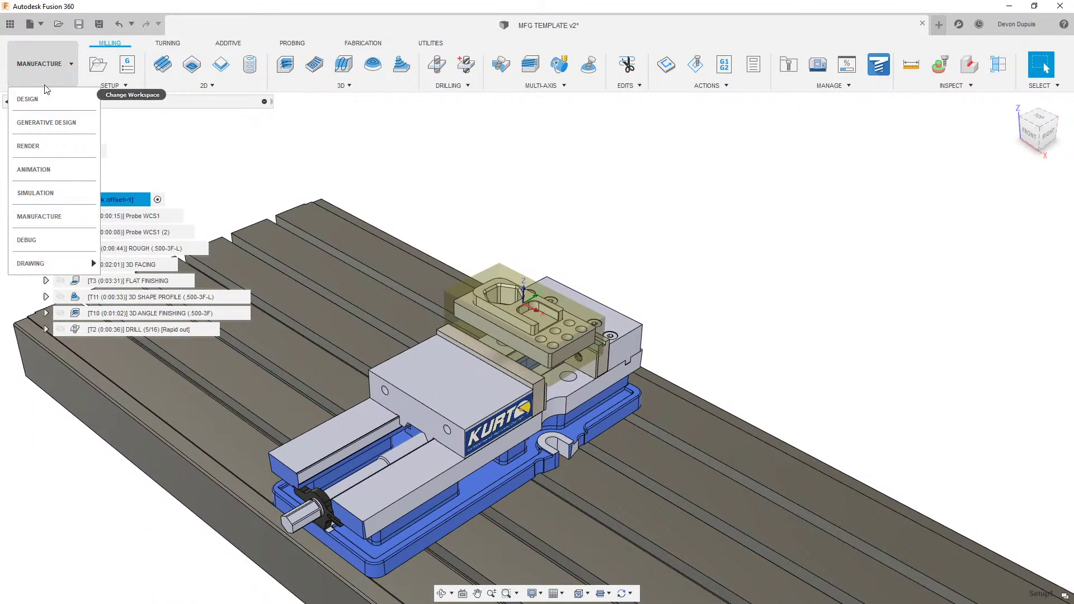
left_click(40, 106)
left_click(26, 232)
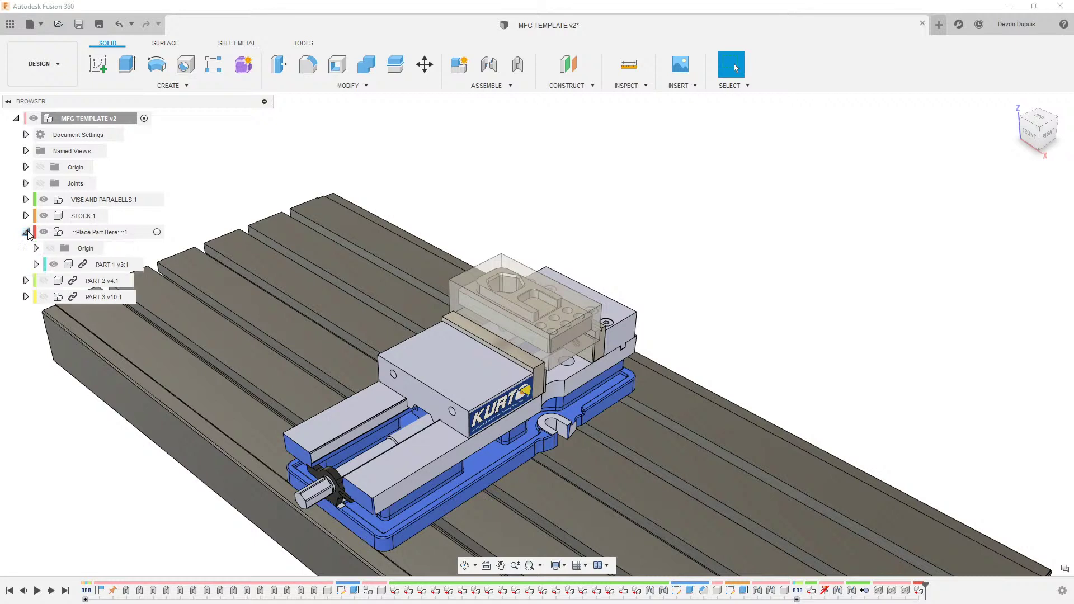
left_click_drag(81, 267, 100, 119)
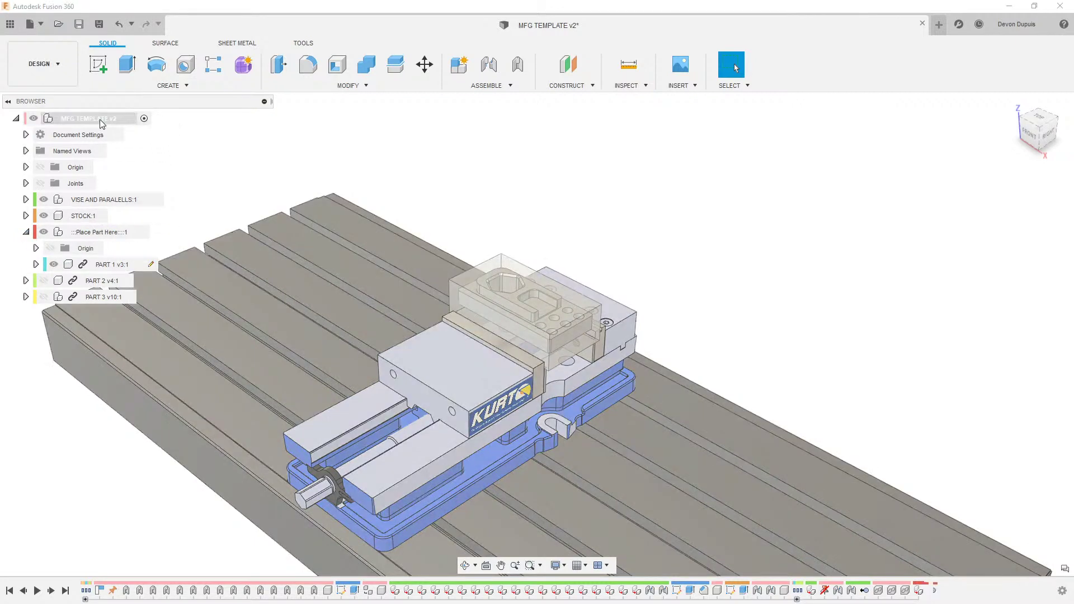
left_click(44, 264)
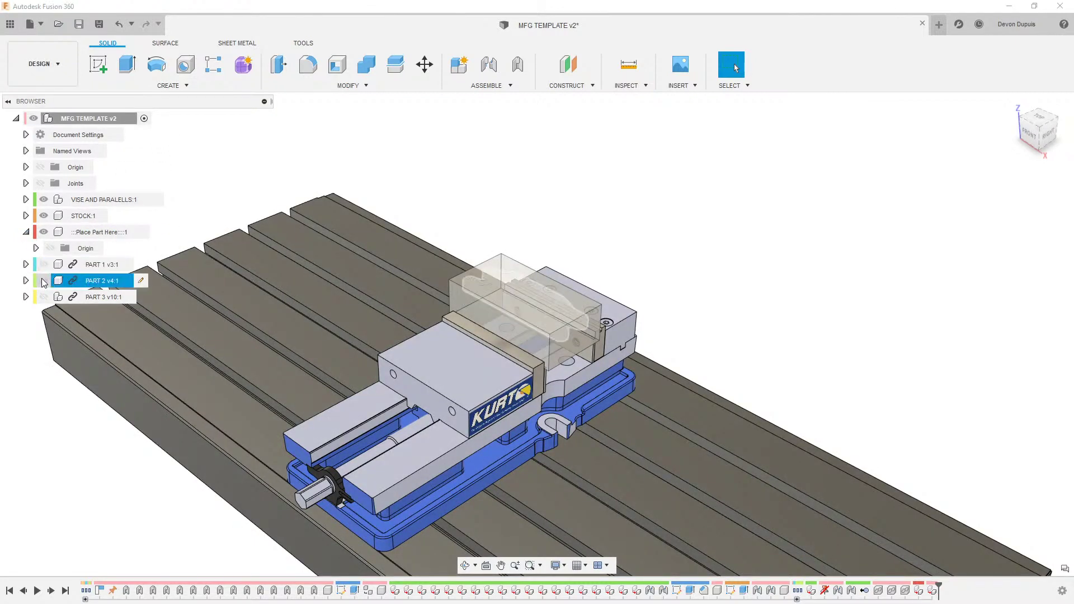
Step: Show PART 2 and move it into the Place Part Here component
left_click(44, 281)
left_click_drag(100, 280, 107, 237)
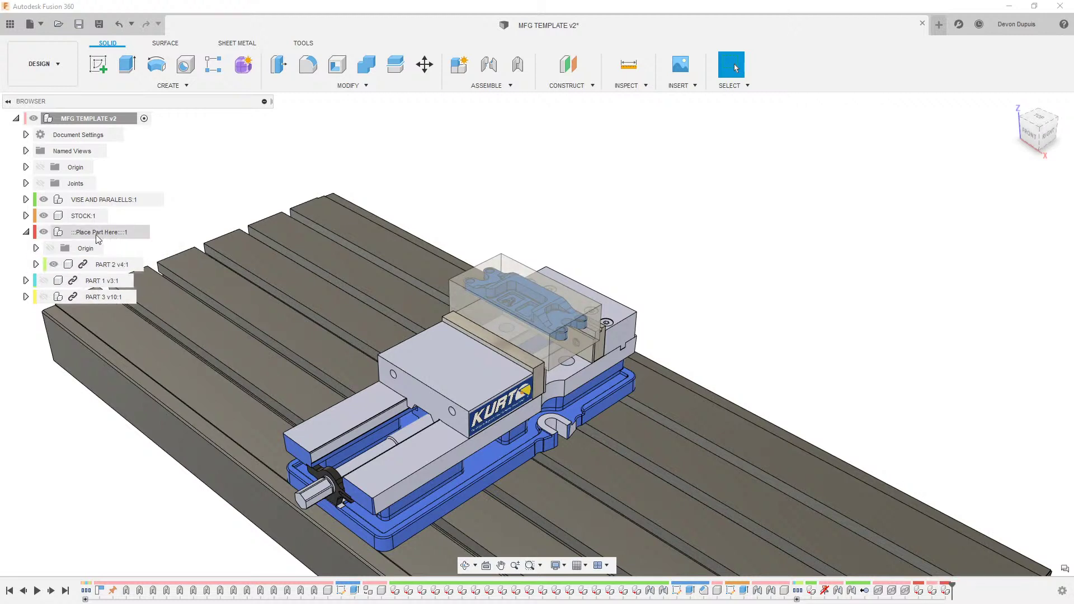
left_click(27, 233)
Step: Set the STOCK_X user parameter to 7 in to lengthen the stock around PART 2
scroll(705, 269, "up", 2)
middle_click_drag(704, 269, 528, 123, "shift")
left_click(358, 85)
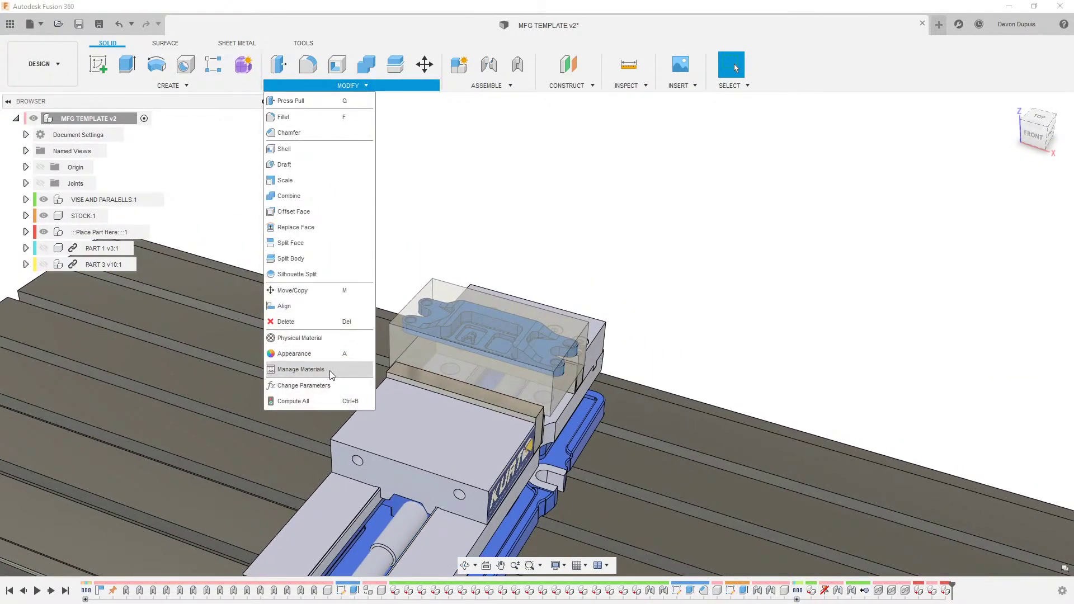
left_click(323, 388)
left_click(347, 202)
left_click(348, 202)
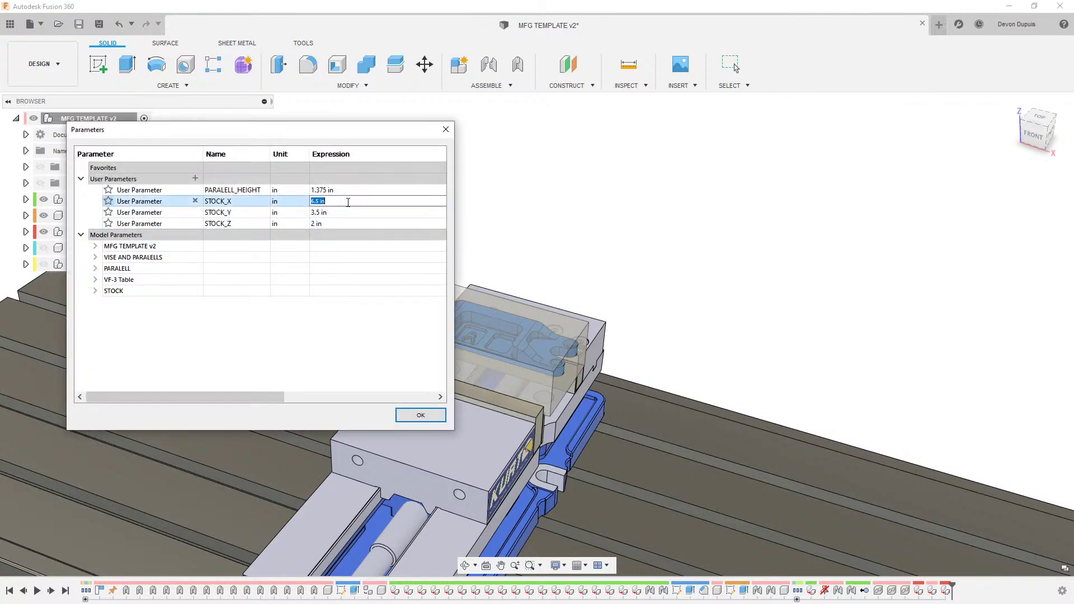
key("Return")
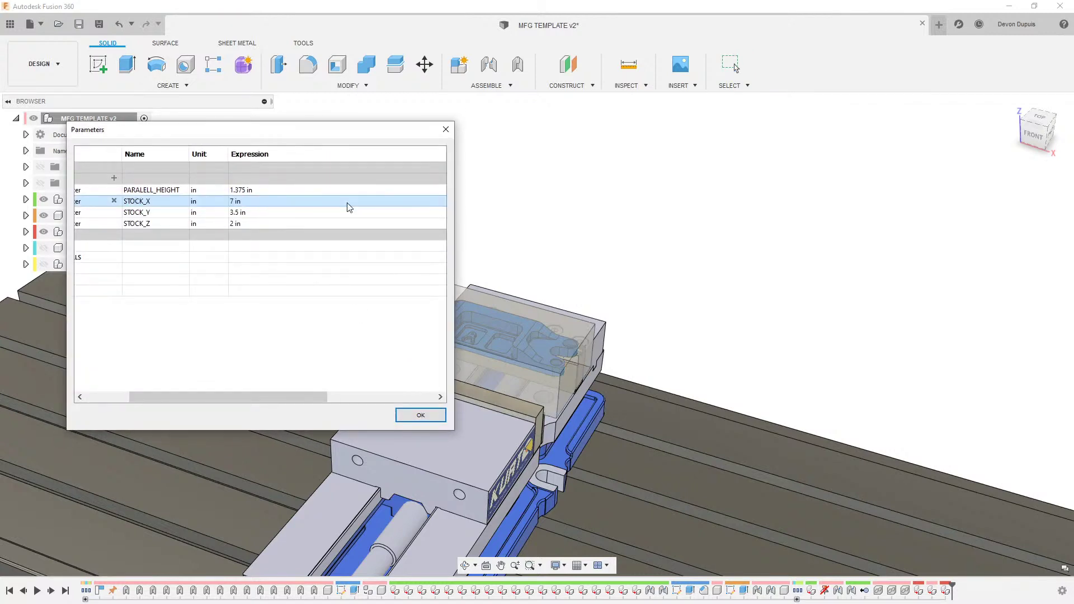
left_click(437, 412)
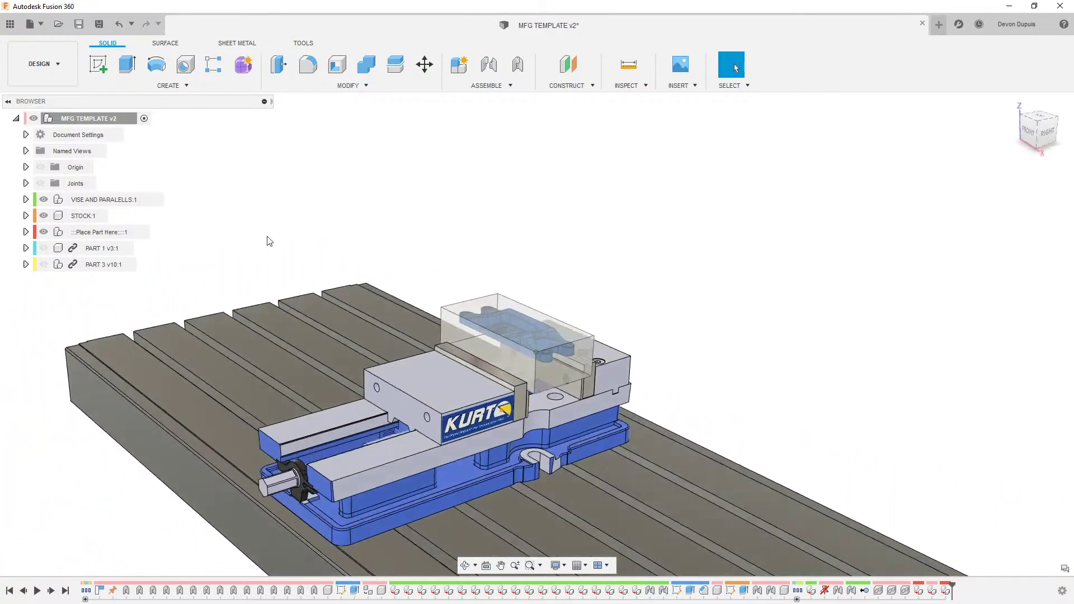
Step: Switch to the Manufacture workspace and regenerate all Setup1 toolpaths for PART 2
left_click(38, 66)
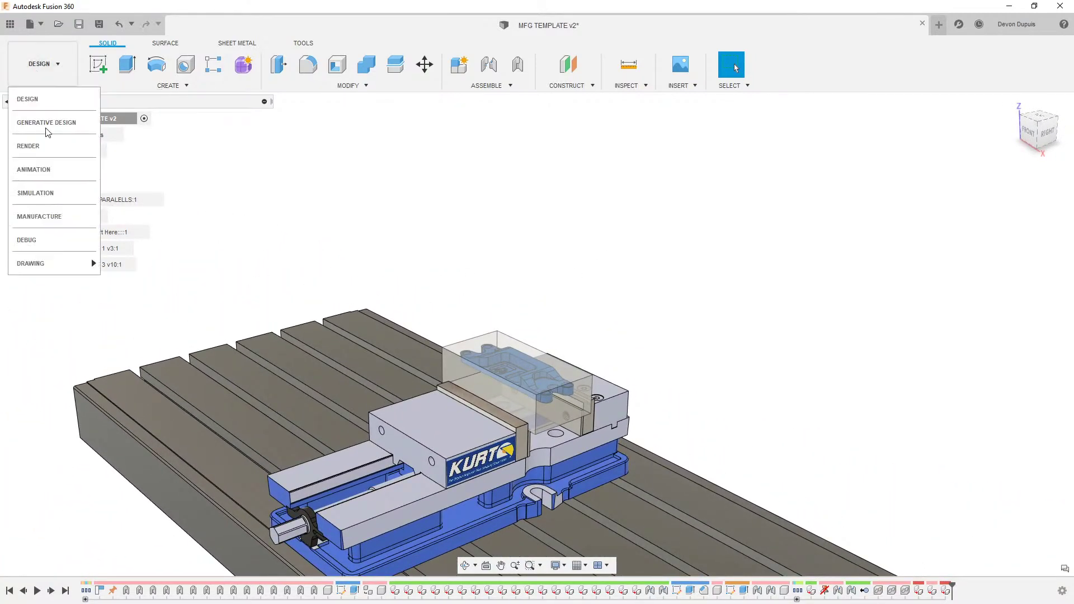
left_click(52, 217)
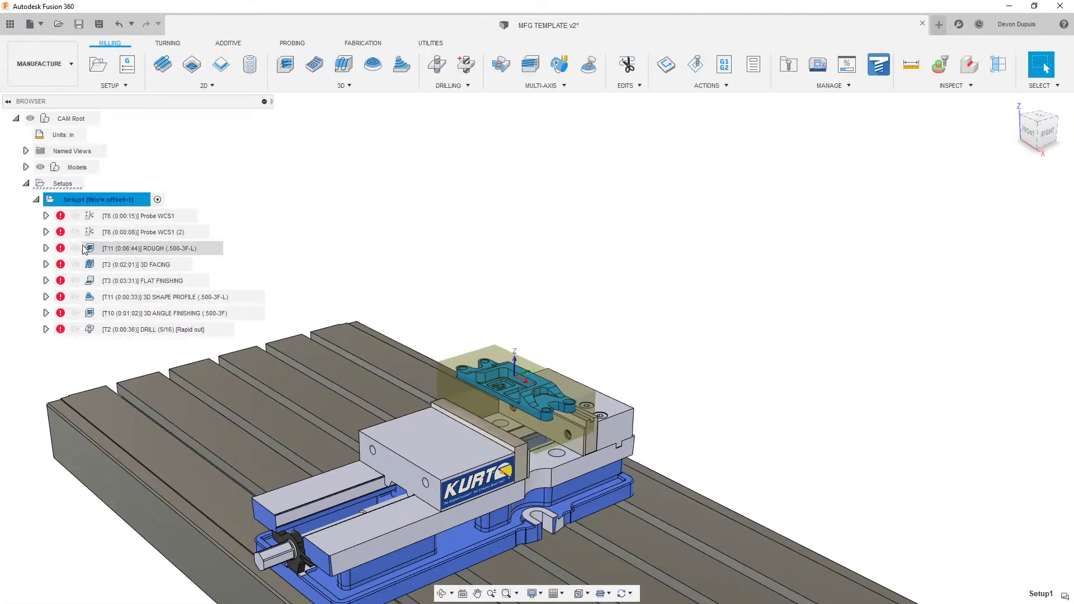
right_click(79, 202)
left_click(106, 283)
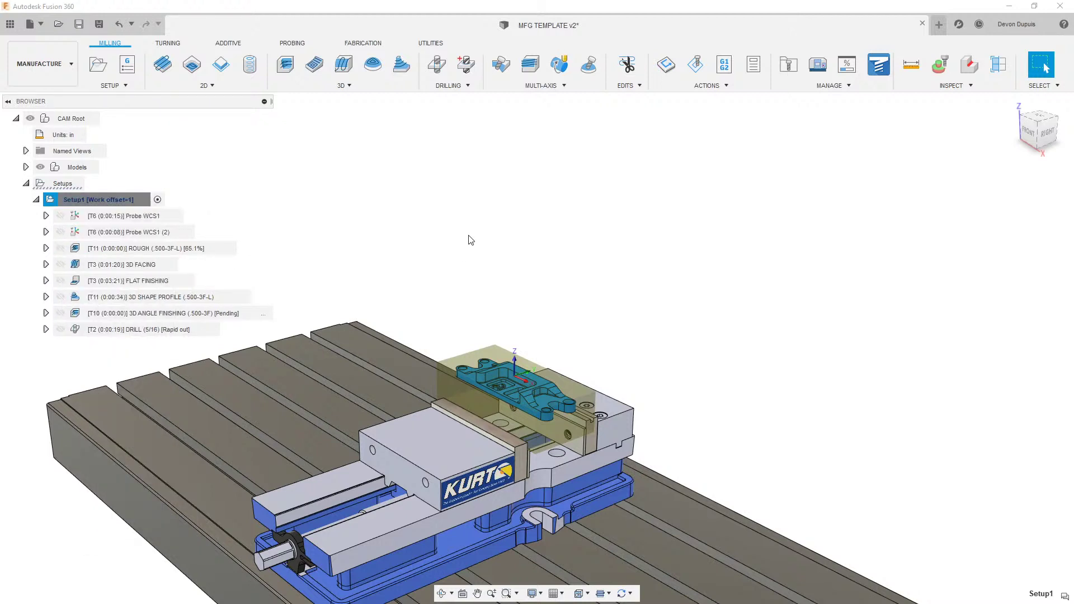
Step: Examine PART 2's toolpaths in Setup1 one by one, from the two WCS probing operations through roughing, facing and finishing to drilling
left_click(126, 215)
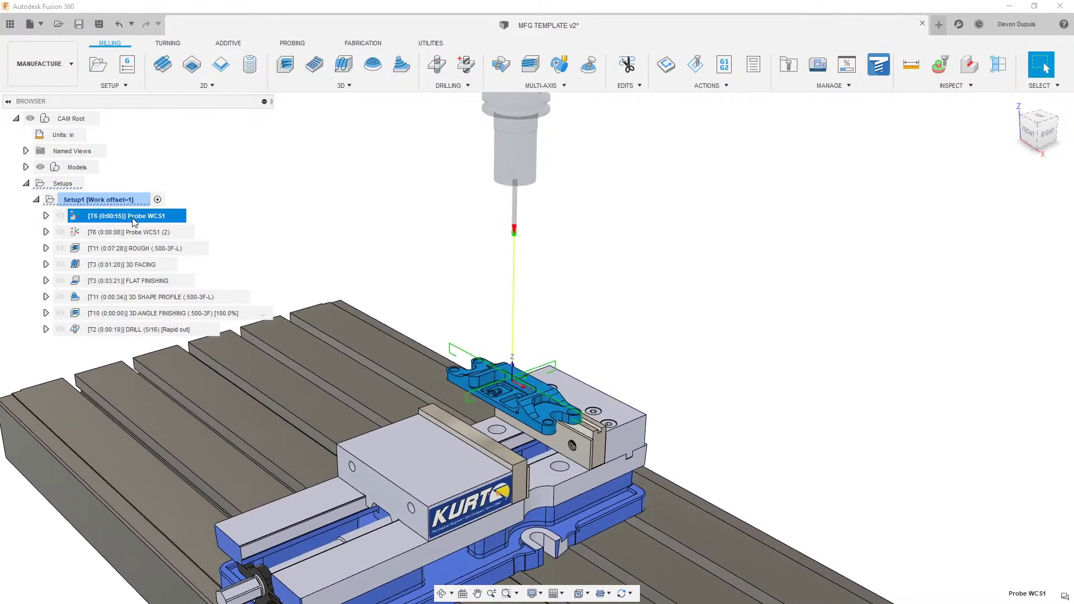
left_click(131, 233)
left_click(128, 249)
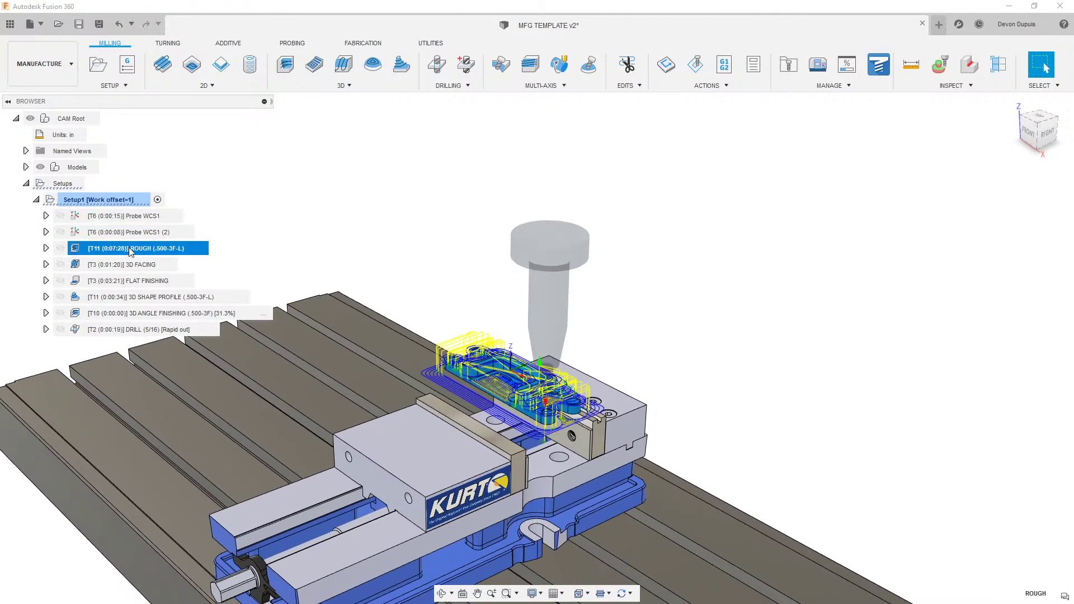
left_click(134, 266)
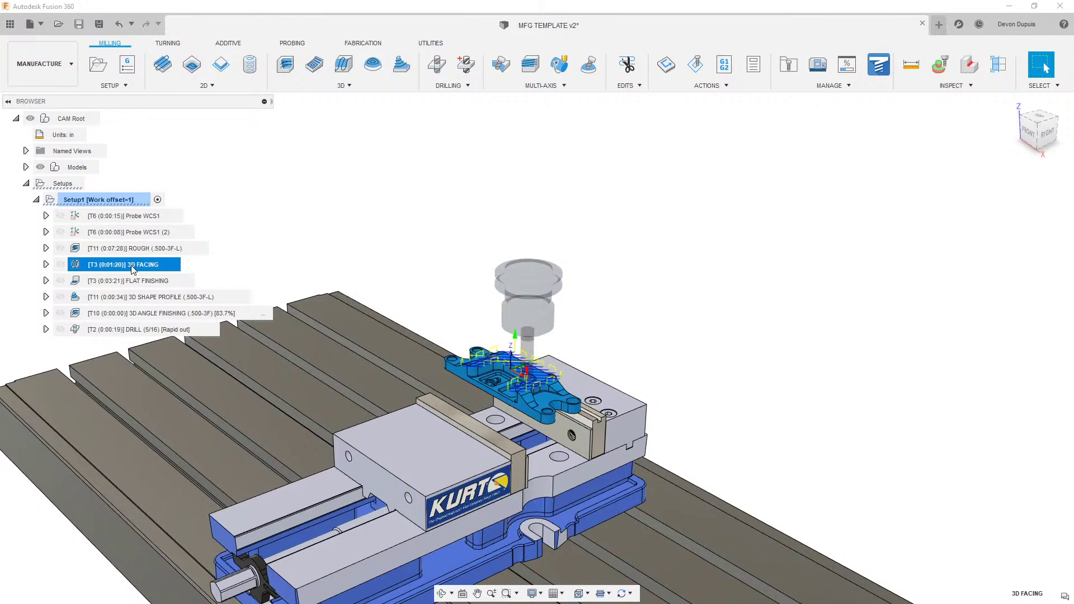
left_click(134, 282)
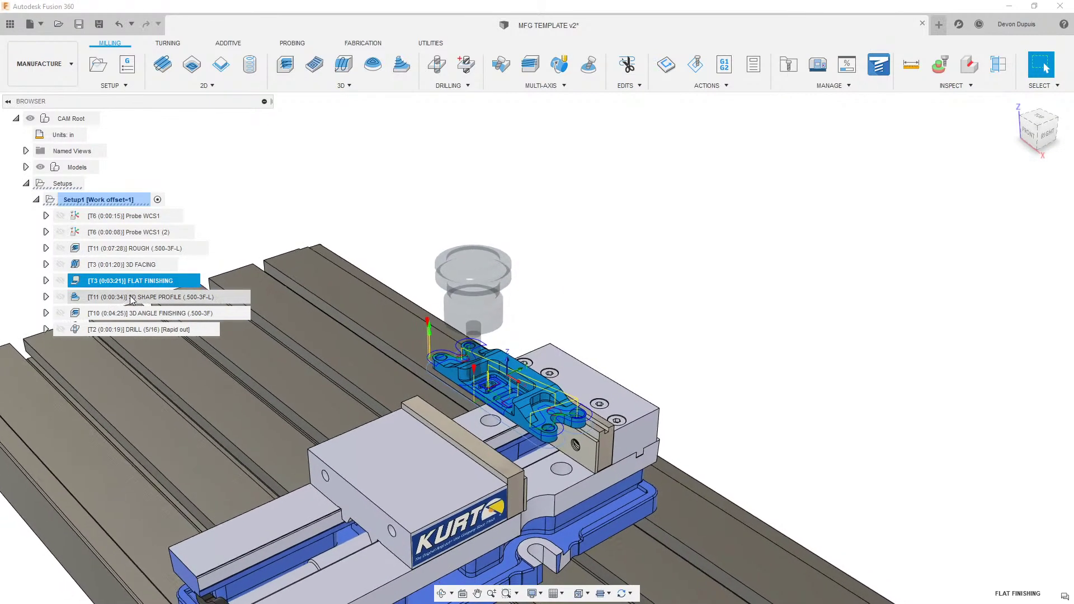
left_click(134, 298)
left_click(134, 315)
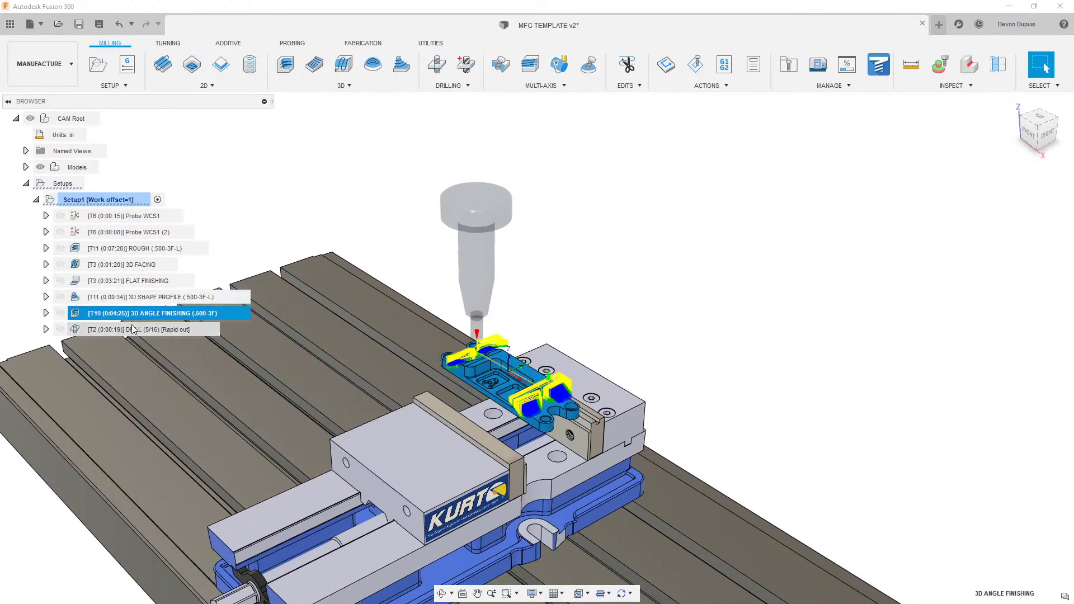
left_click(130, 330)
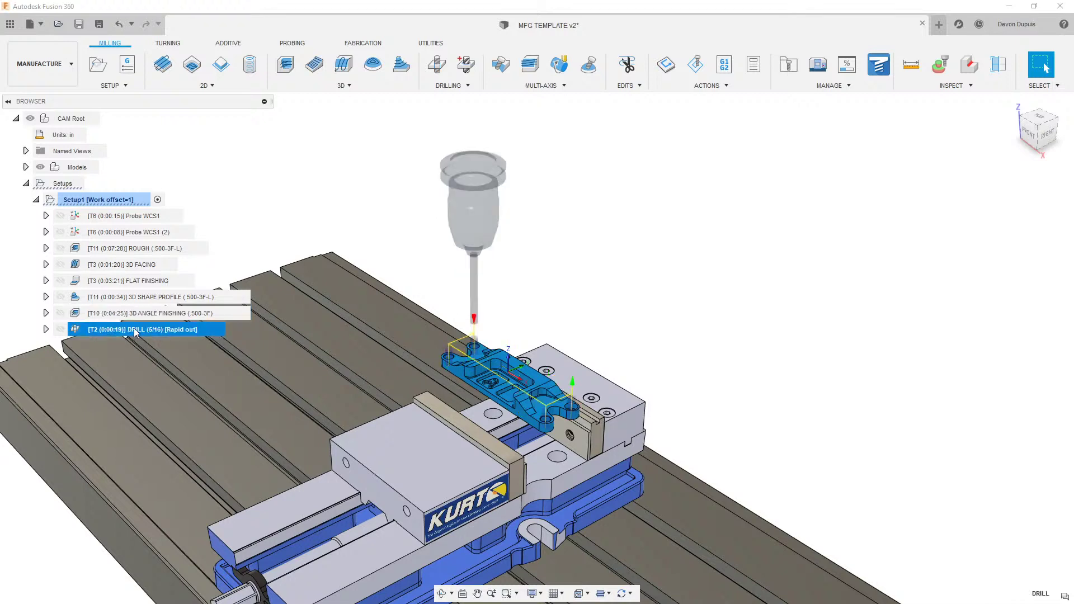
left_click(320, 203)
Step: Simulate Setup1 on PART 2 at an increased playback speed through to the drilling operation and close the simulation
right_click(105, 202)
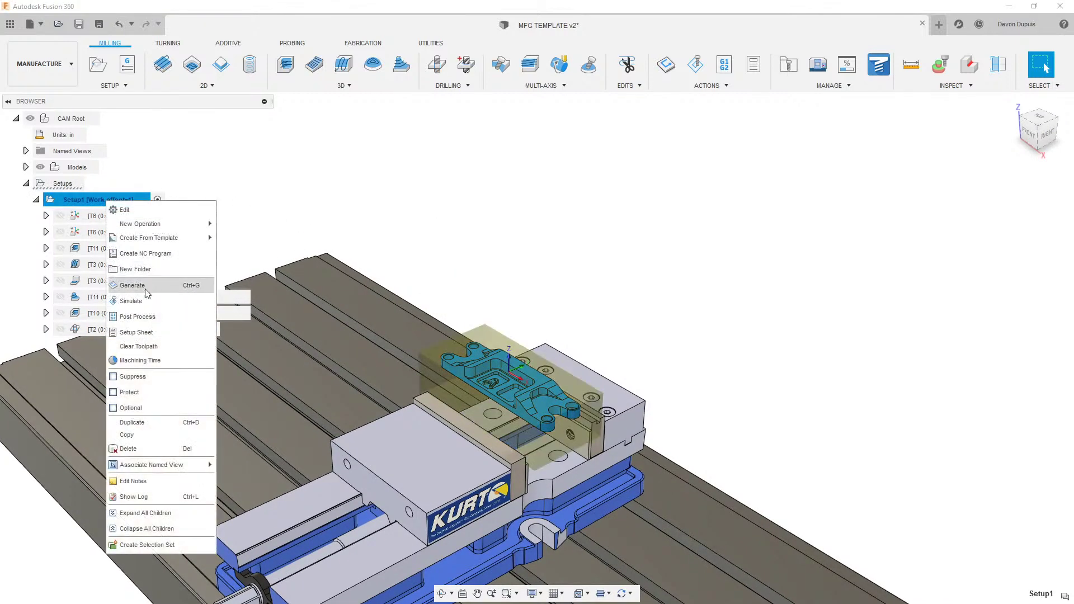
left_click(131, 300)
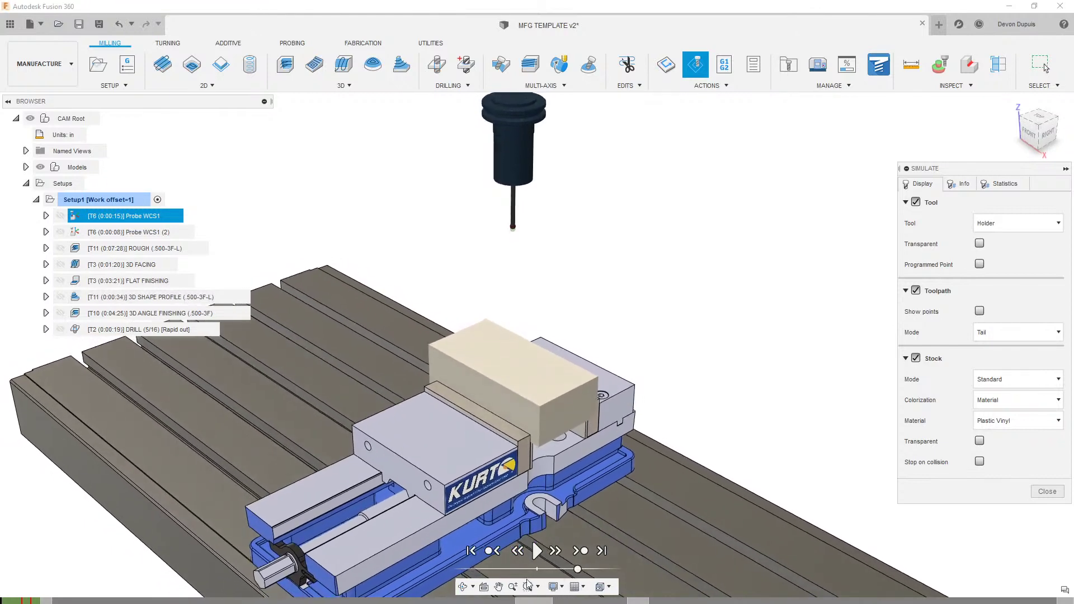
left_click(536, 551)
left_click_drag(577, 569, 591, 568)
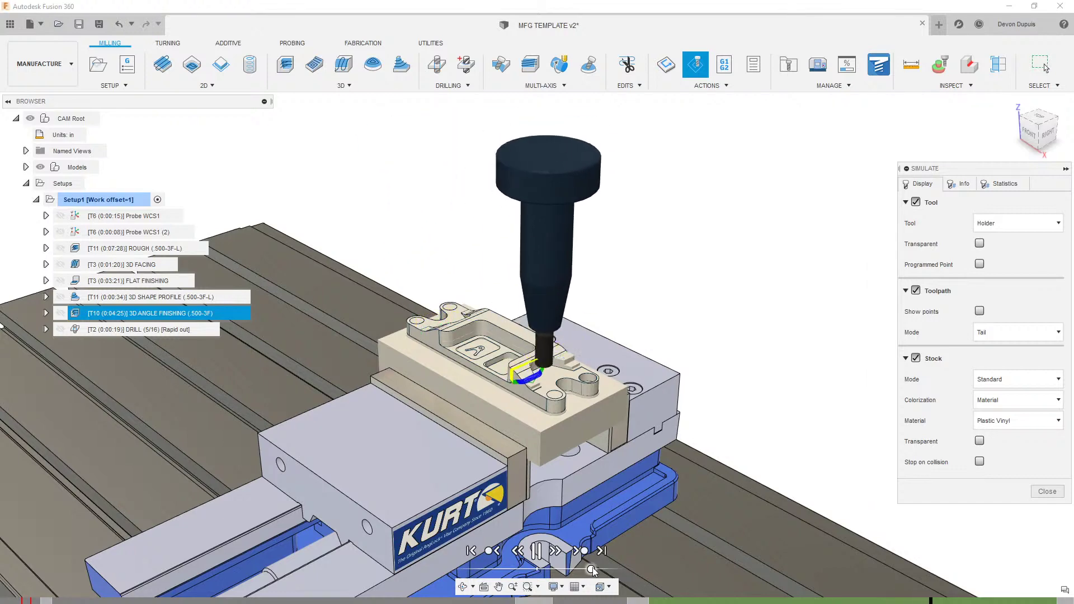
middle_click_drag(555, 390, 651, 401, "shift")
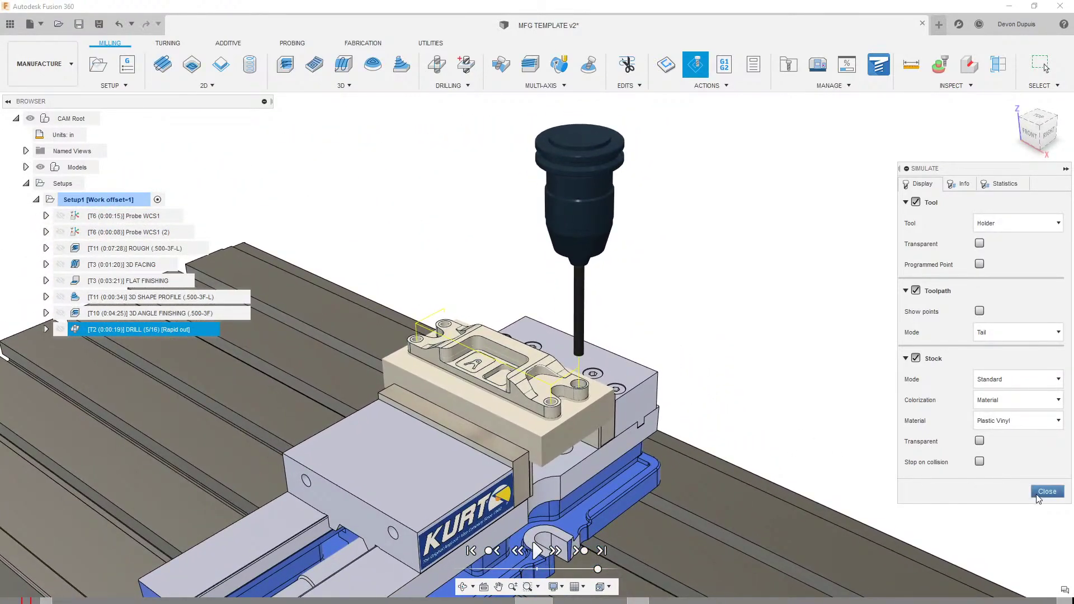
left_click(1046, 492)
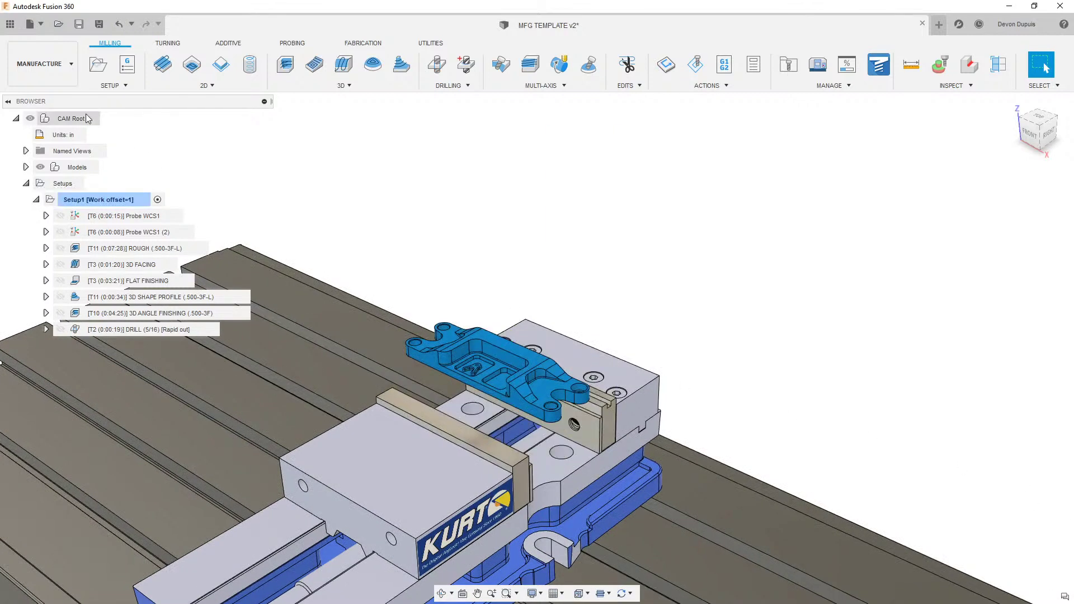
Step: Return to the Design workspace, move PART 2 out of the Place Part Here component to the top level and hide it
left_click(40, 63)
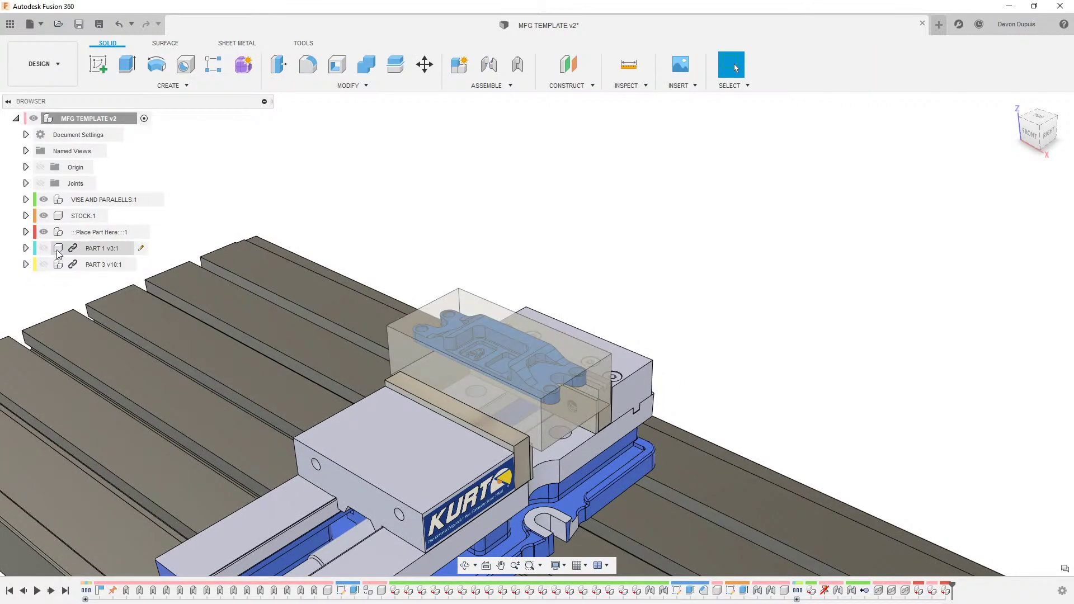
left_click(26, 232)
left_click_drag(93, 267, 118, 118)
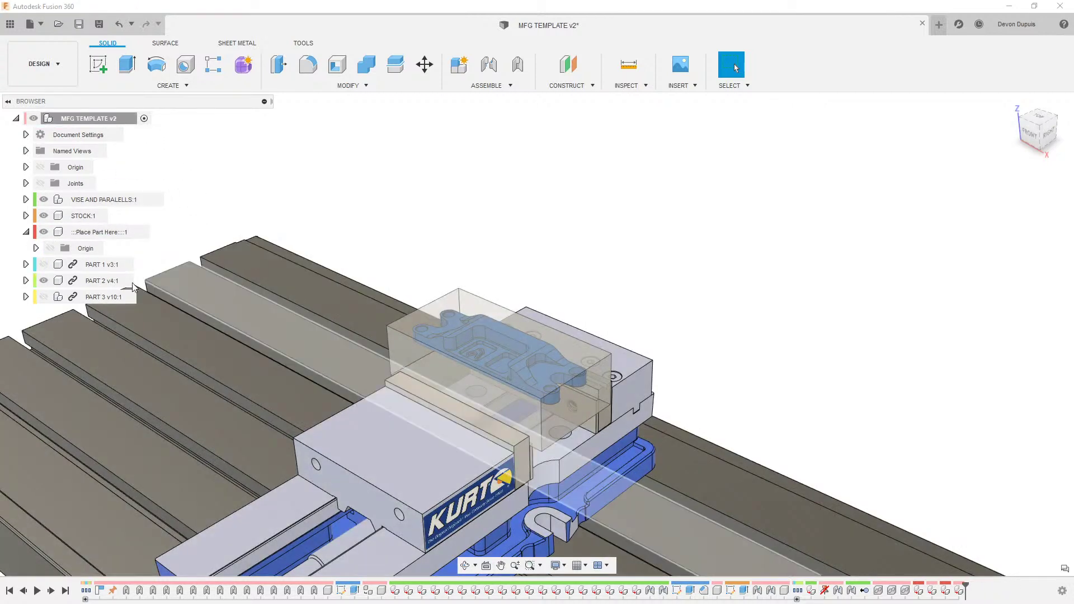
left_click(44, 280)
Step: Show PART 3 and move it into the Place Part Here component
left_click(43, 296)
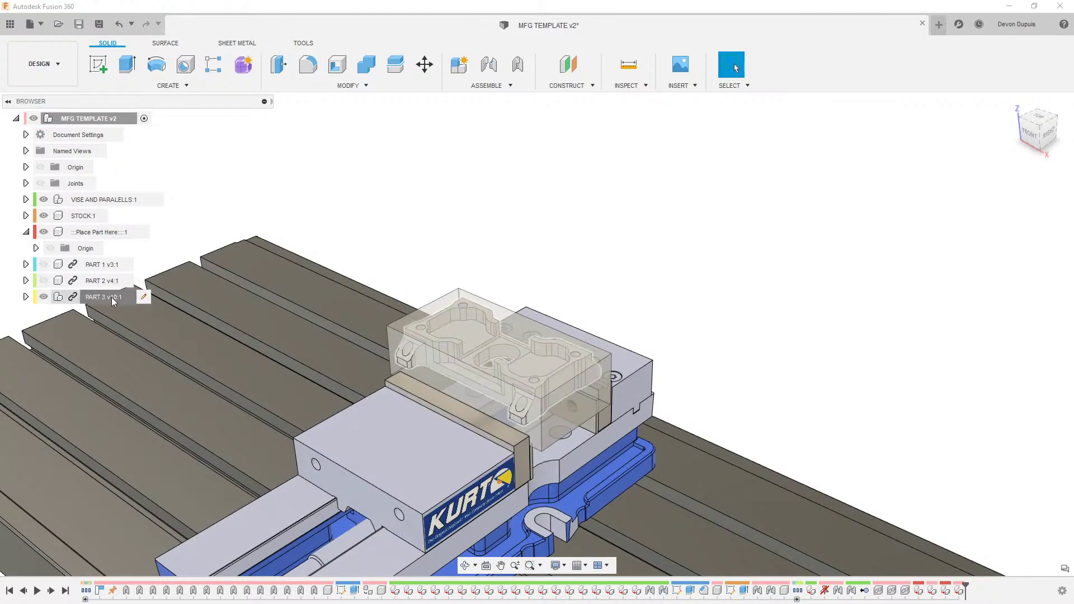
left_click_drag(106, 297, 118, 242)
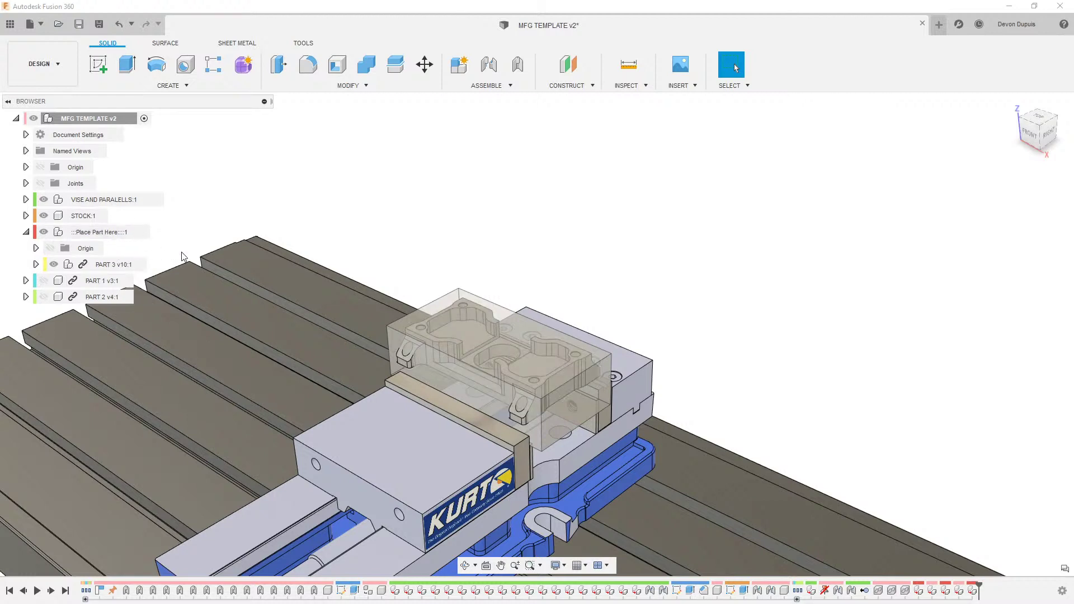
left_click(25, 231)
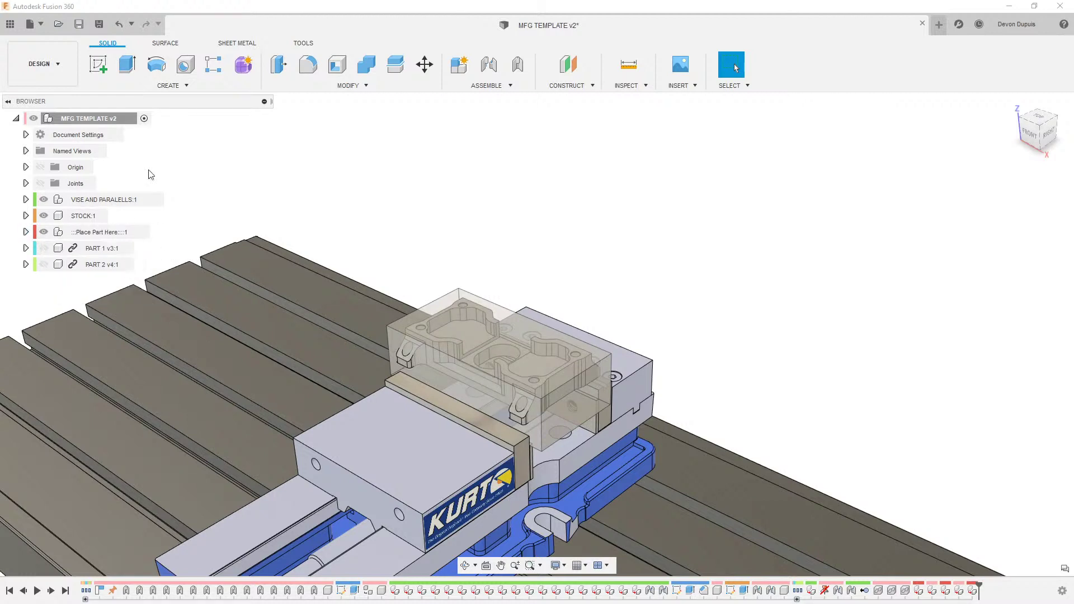
Step: Set the STOCK_Y user parameter to 4.5 in to widen the stock around PART 3
left_click(342, 85)
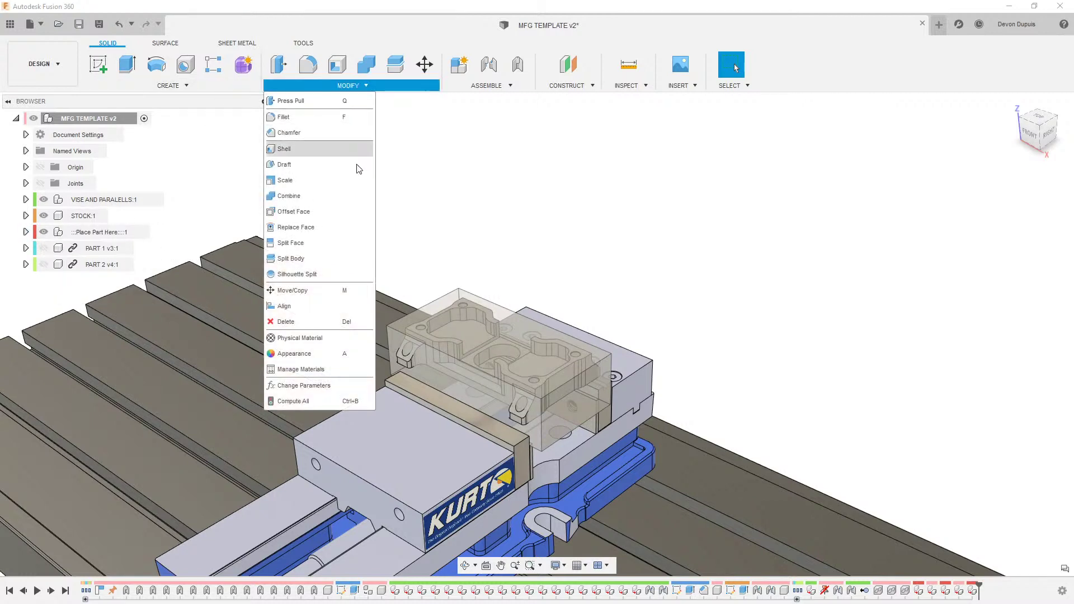
left_click(322, 385)
left_click(334, 213)
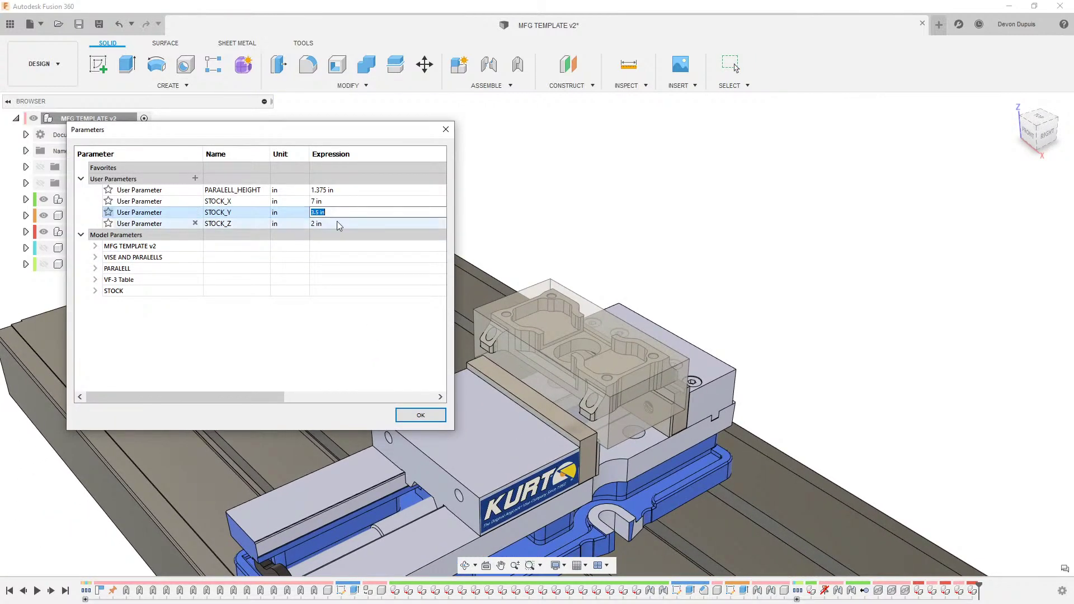
type("4.5")
key("Return")
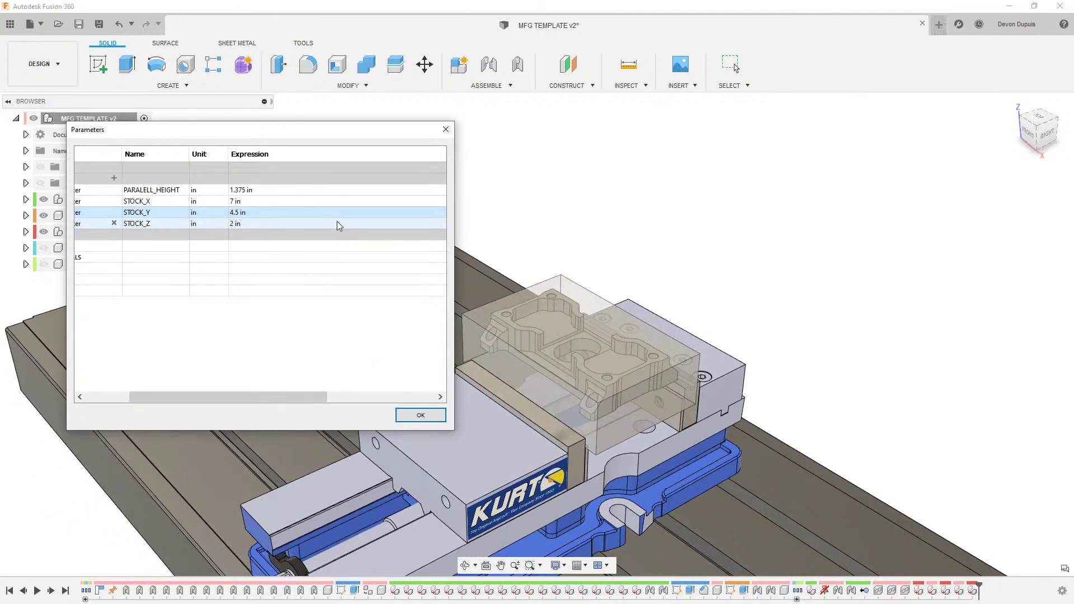
left_click(418, 414)
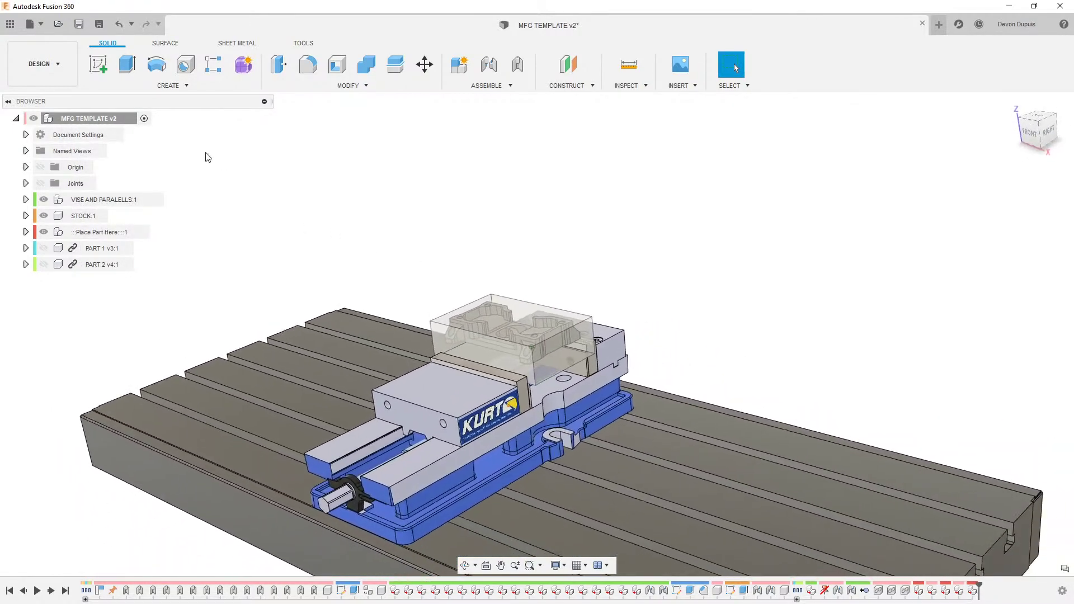
Step: Switch to the Manufacture workspace and regenerate all Setup1 toolpaths for PART 3
left_click(33, 65)
left_click(54, 216)
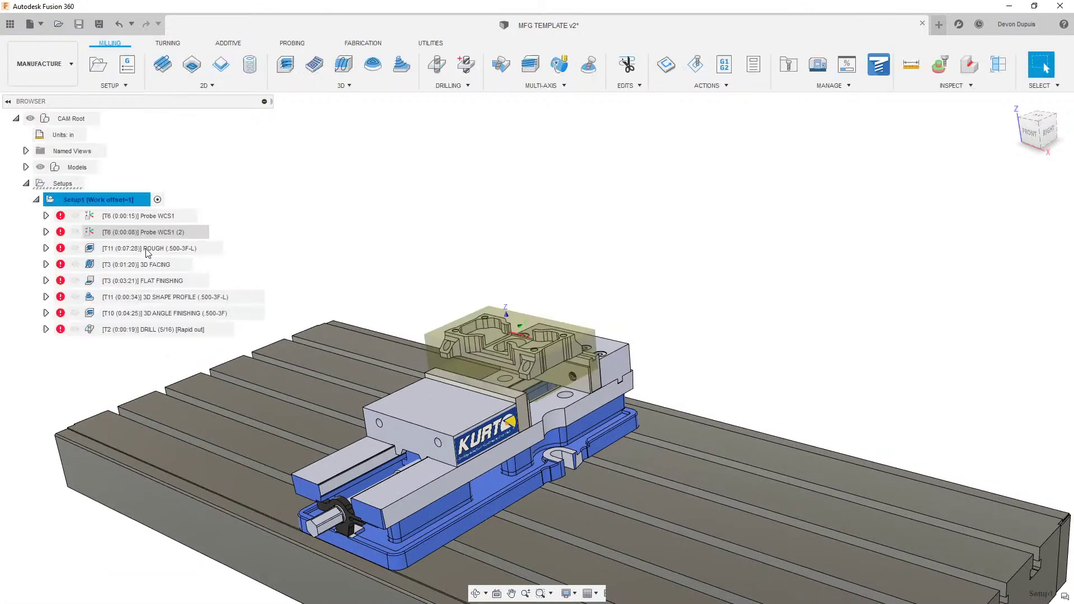
right_click(116, 202)
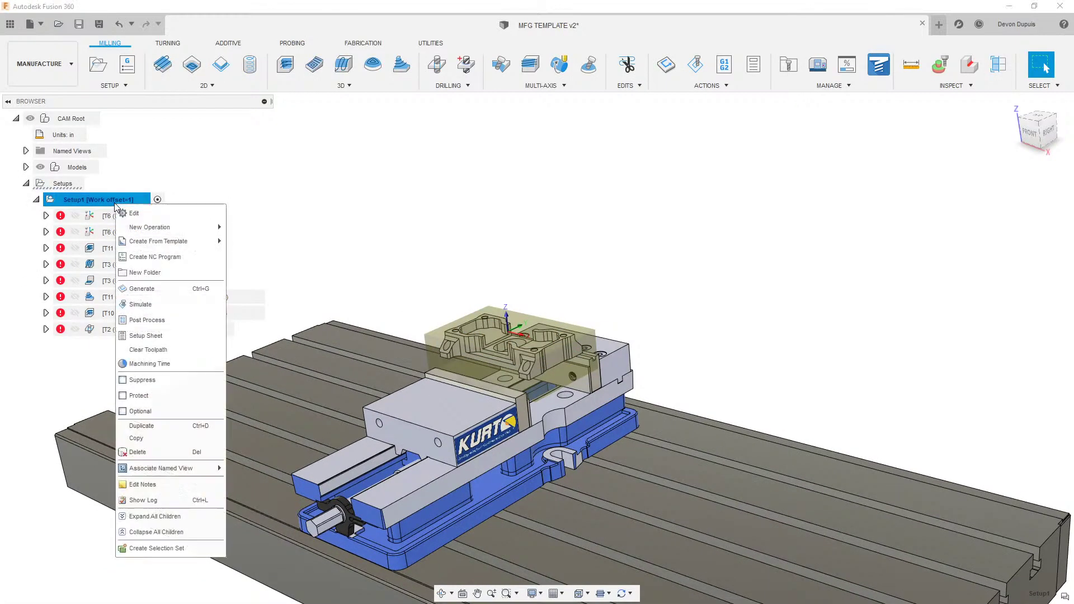
left_click(147, 293)
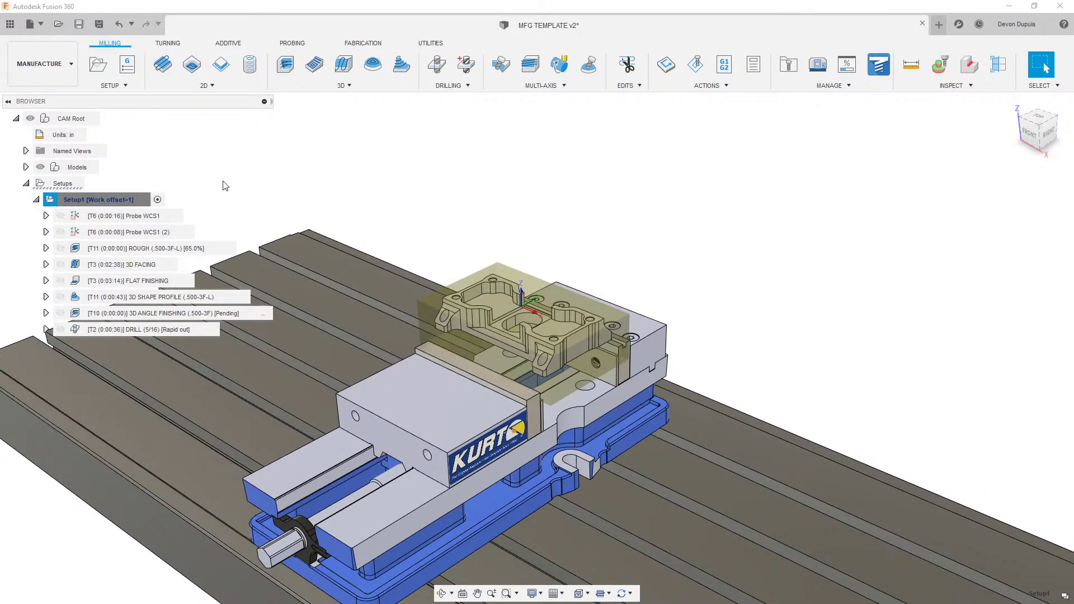
Step: Review the regenerated toolpath of each Setup1 operation on PART 3, from Probe WCS1 through ROUGH and the finishing passes to DRILL
left_click(142, 216)
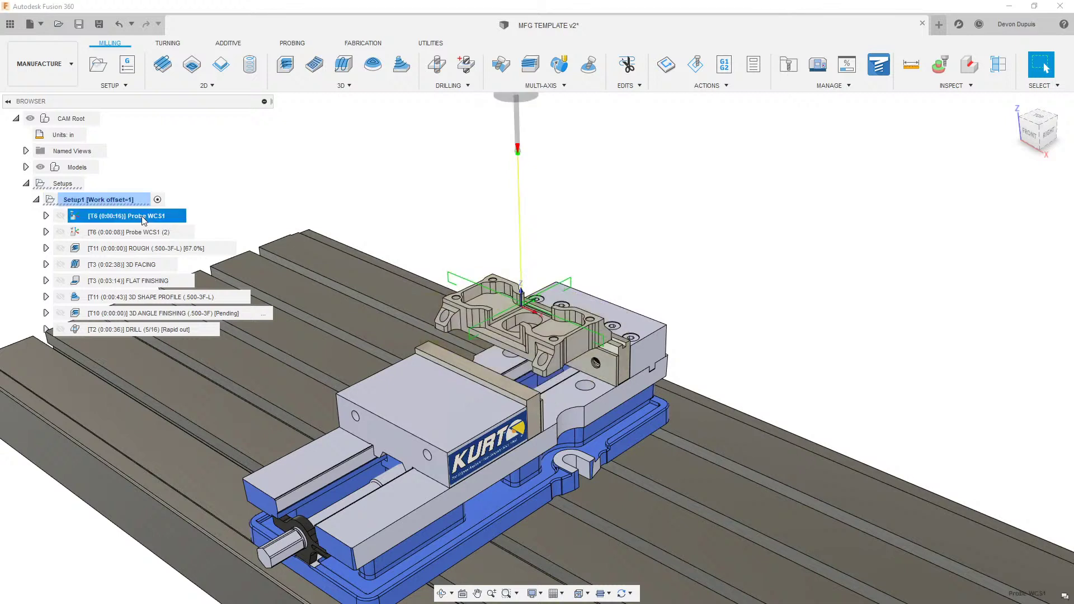
left_click(152, 234)
left_click(151, 247)
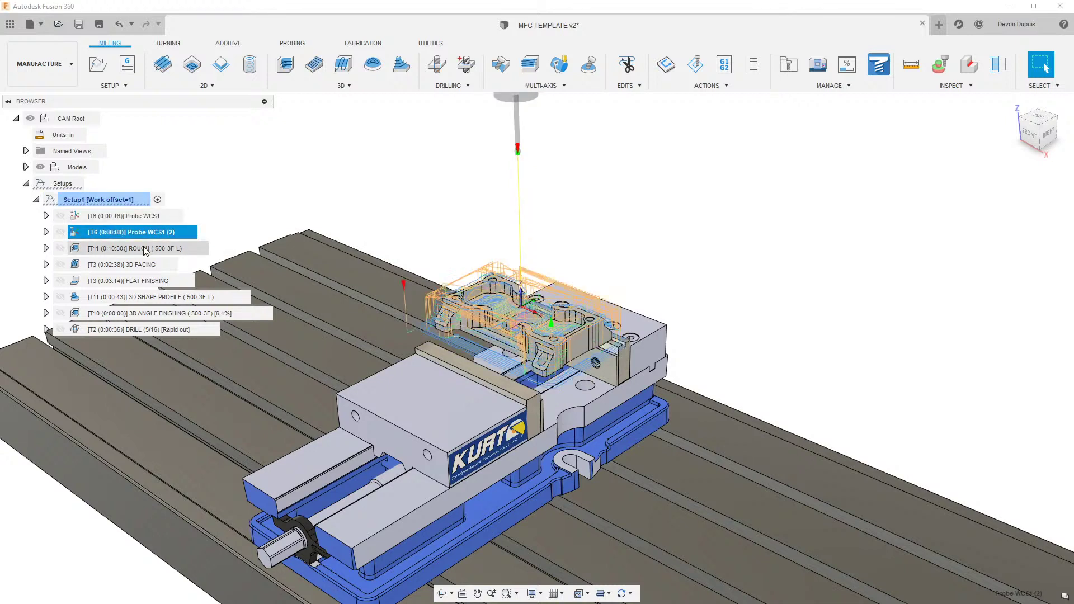
left_click(140, 266)
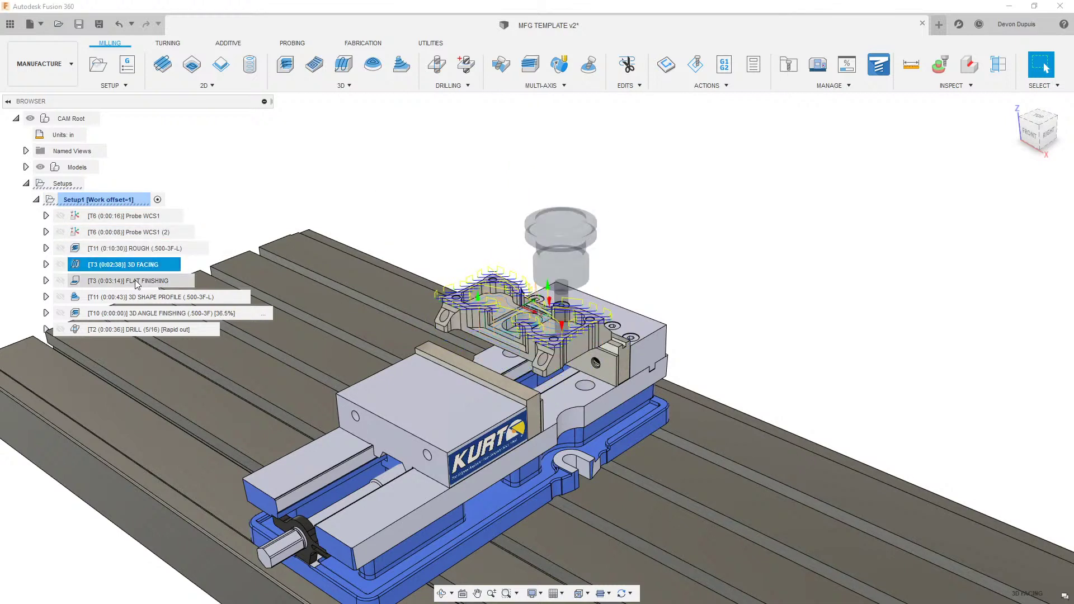
left_click(136, 280)
left_click(145, 297)
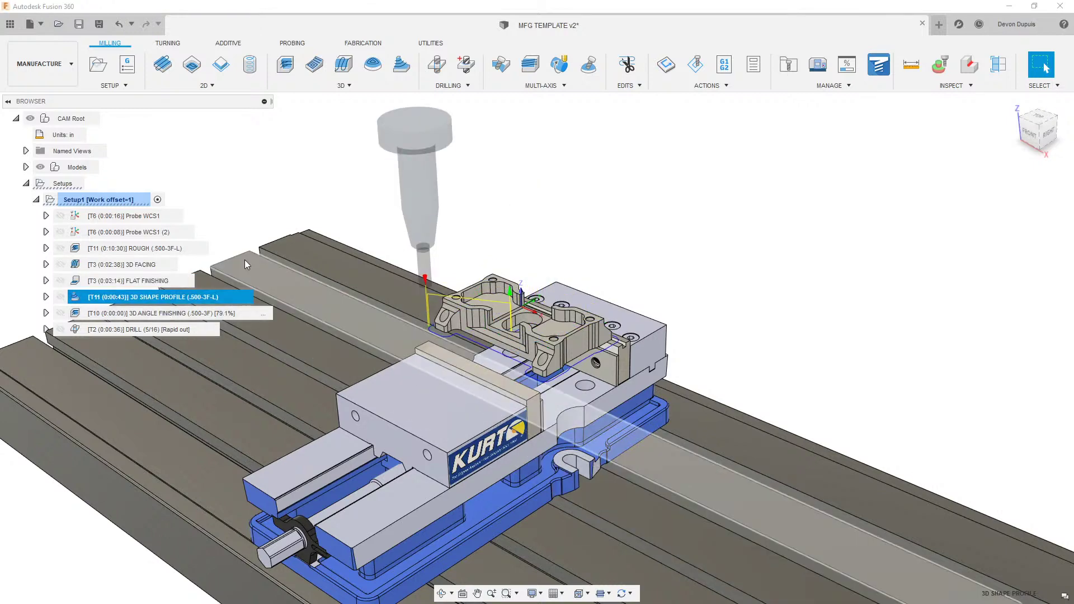
scroll(566, 225, "up", 5)
scroll(567, 225, "down", 5)
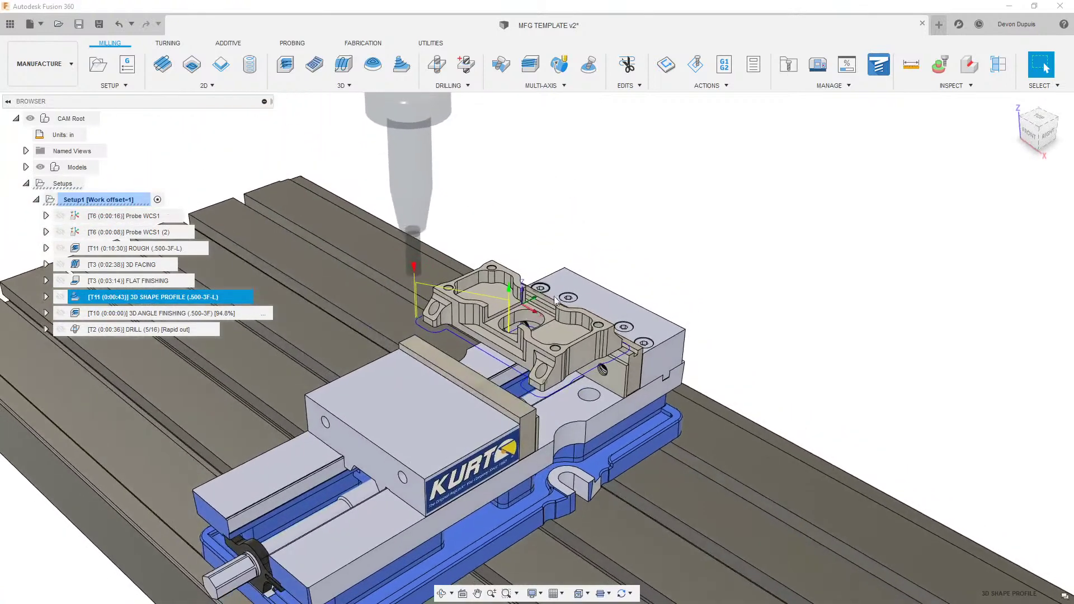
scroll(513, 249, "up", 3)
left_click(184, 314)
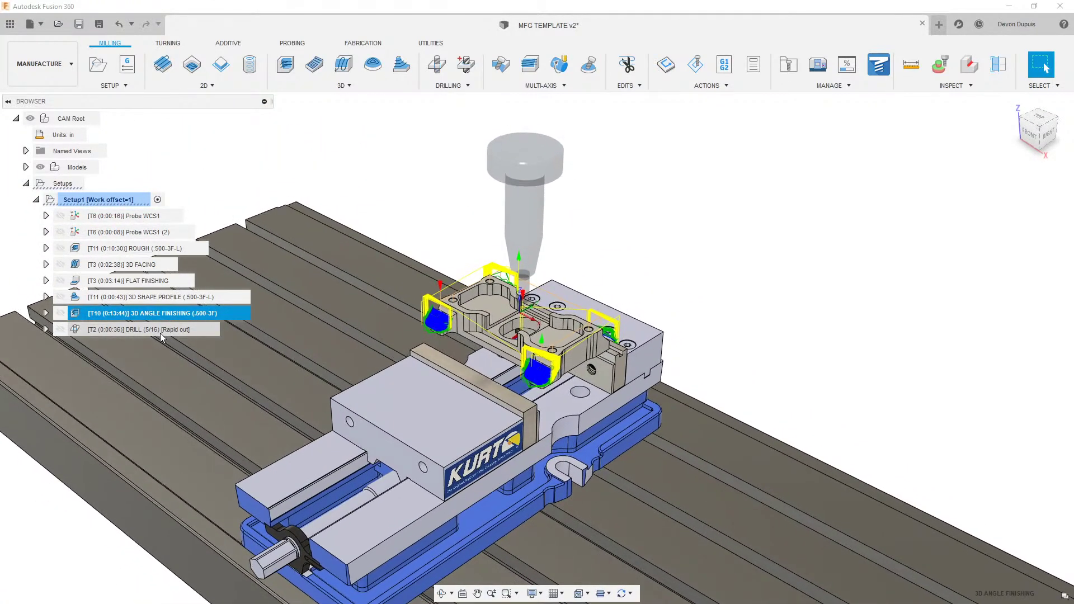
left_click(163, 331)
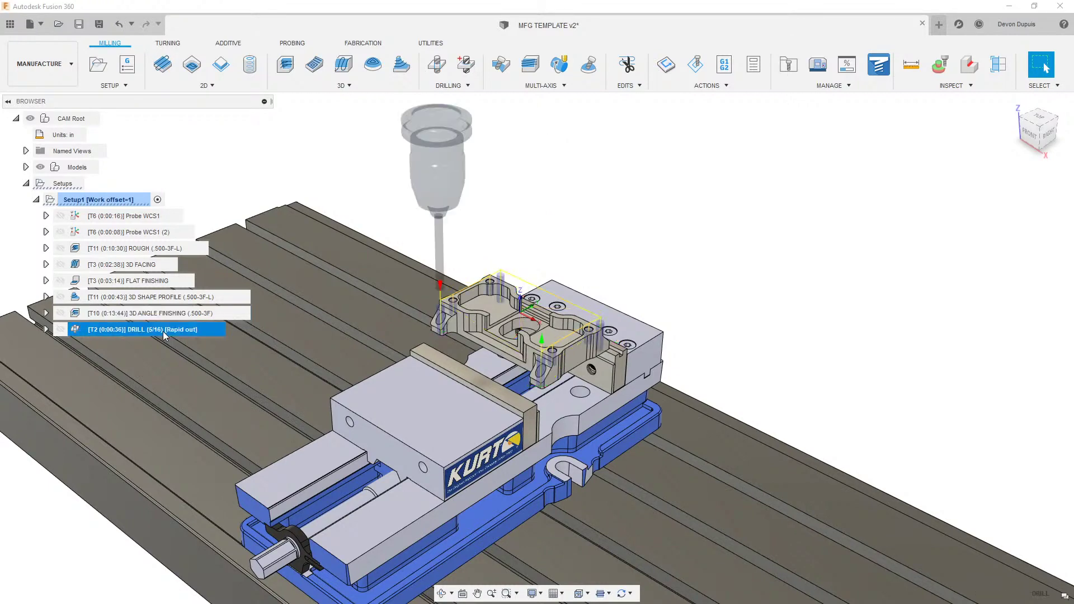
key("Escape")
Step: Simulate the complete Setup1 machining of PART 3, adjusting the playback speed through the final drilling, and close the simulation
right_click(114, 201)
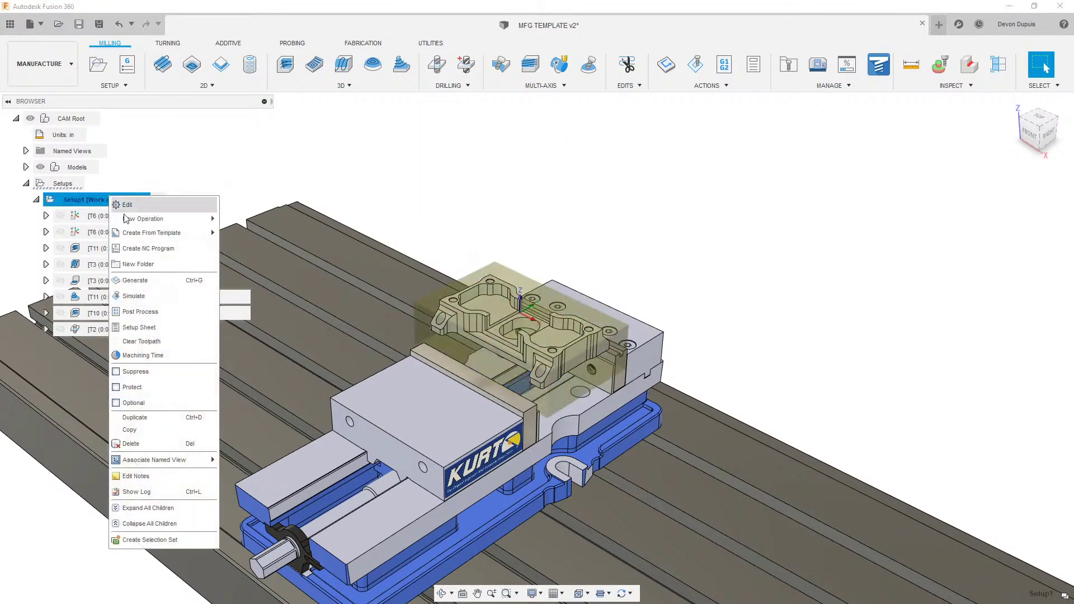
left_click(137, 292)
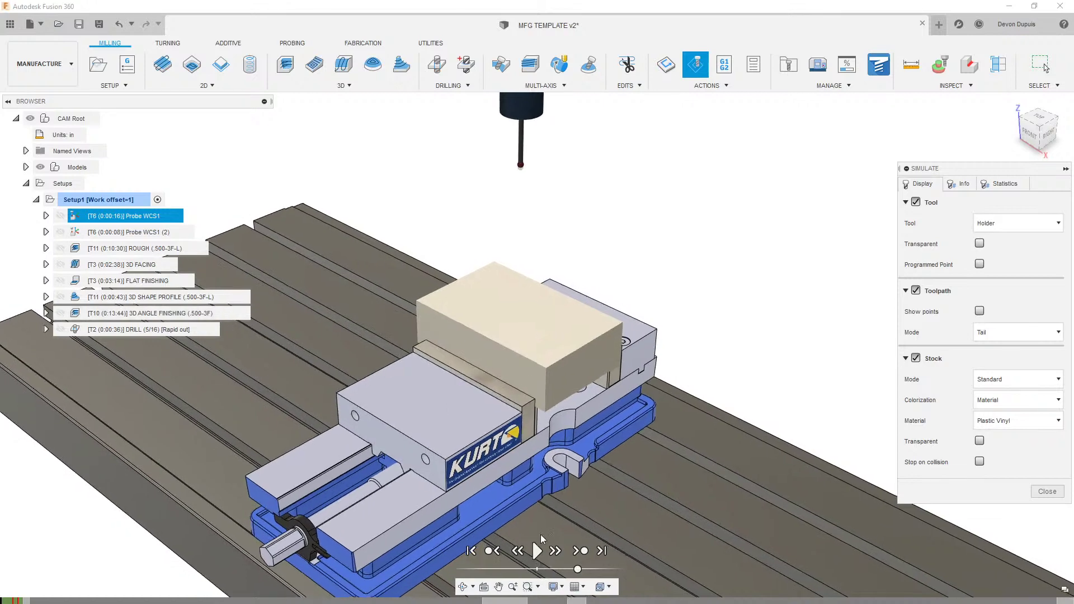
left_click(537, 551)
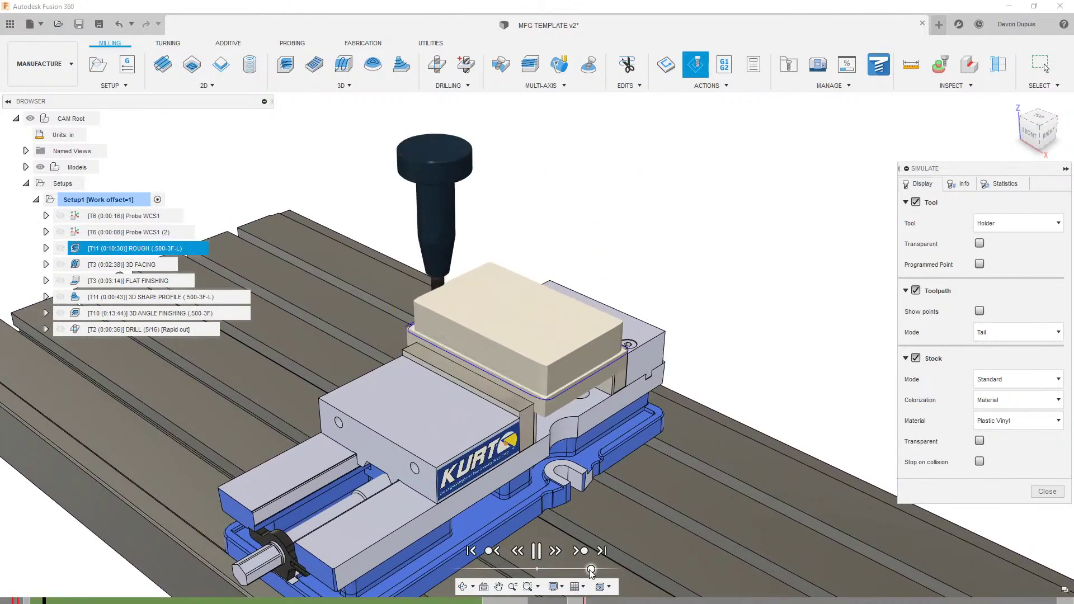
left_click_drag(591, 570, 583, 570)
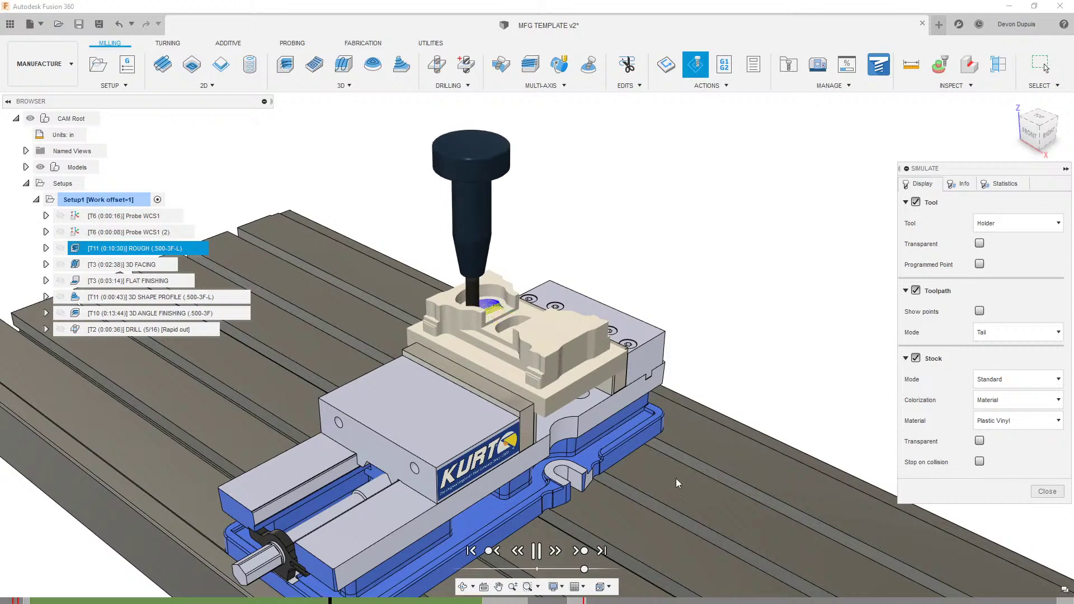
scroll(744, 331, "up", 4)
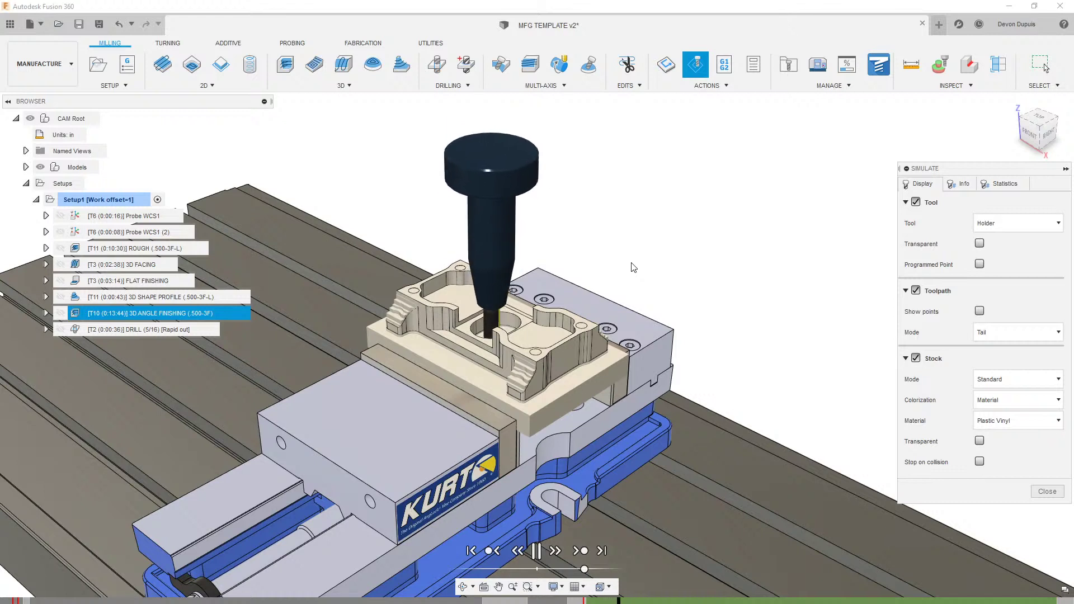
left_click_drag(584, 569, 598, 570)
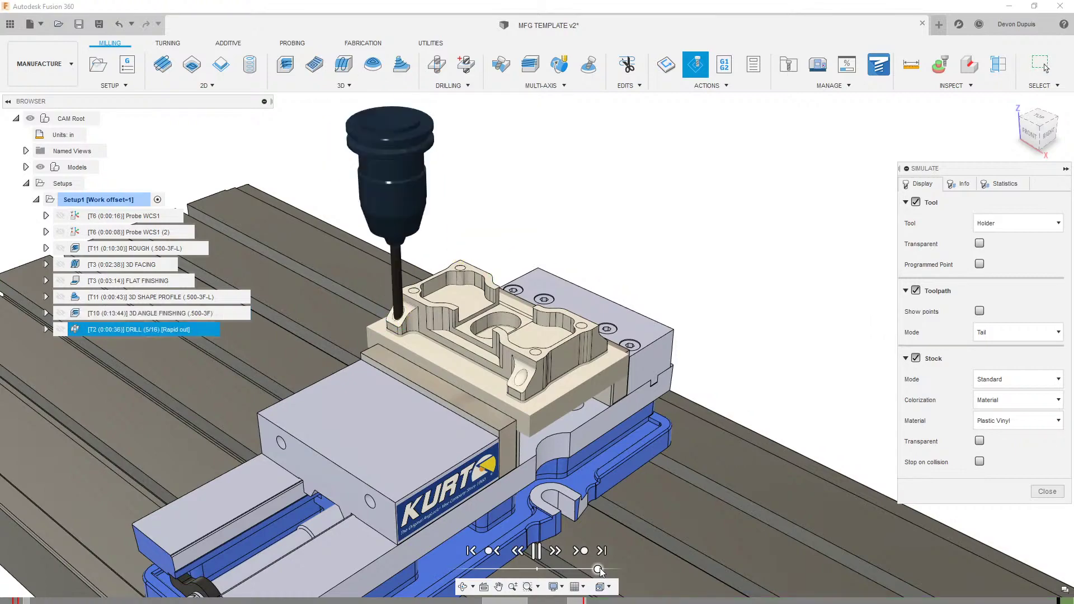
middle_click_drag(647, 454, 563, 431, "shift")
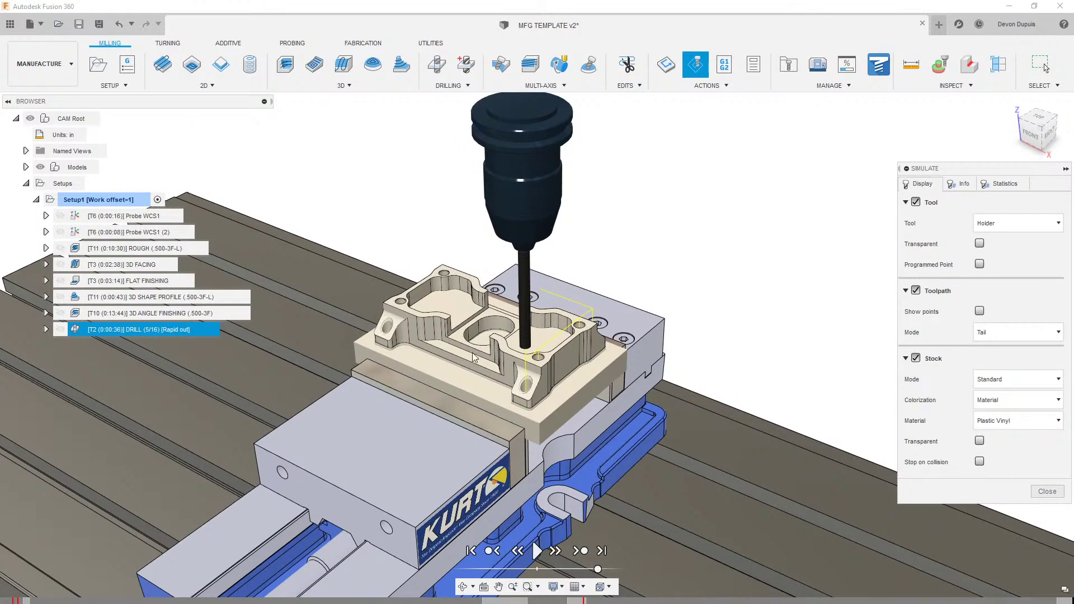
scroll(633, 250, "down", 2)
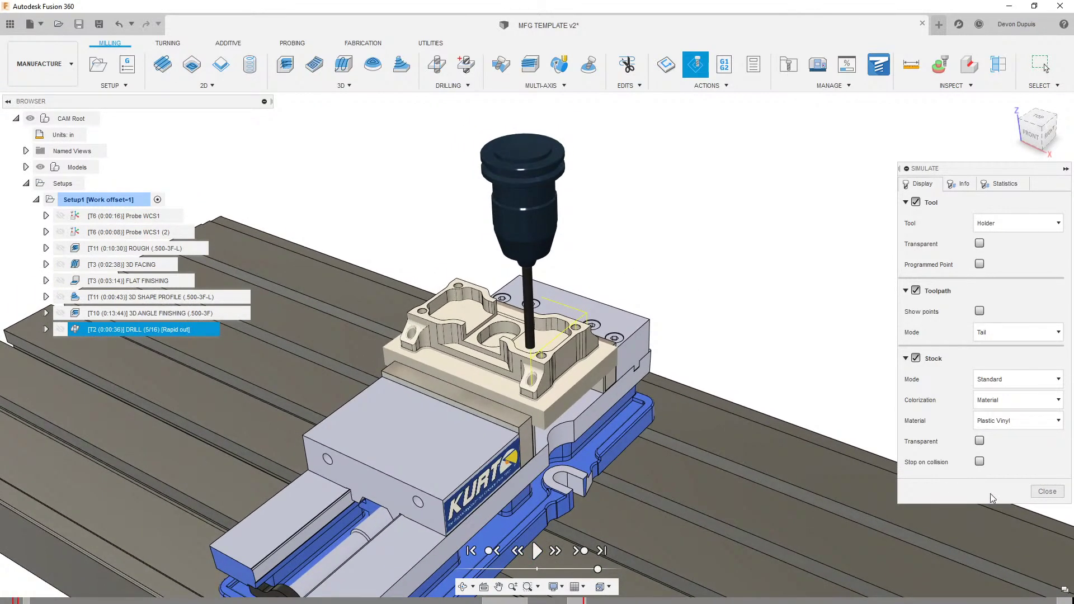
left_click(1047, 491)
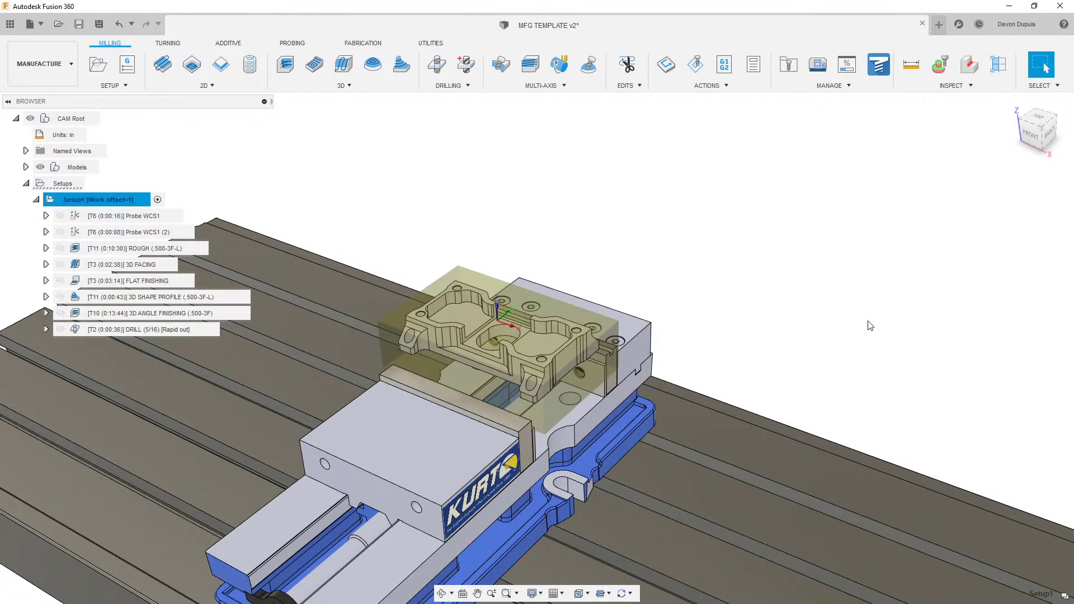
left_click(463, 211)
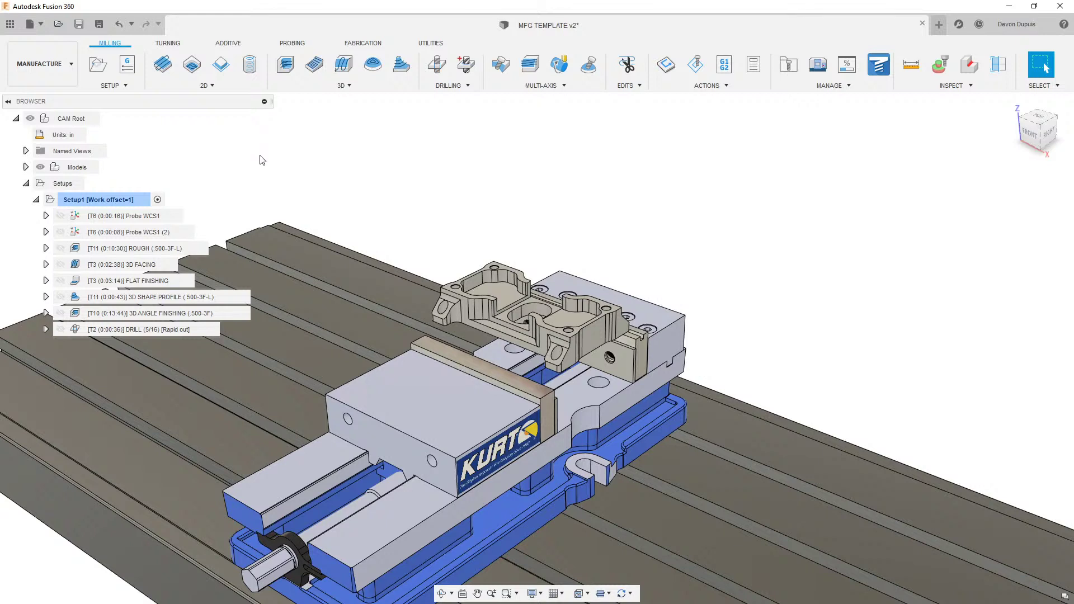
Step: Open the ROUGH adaptive operation for editing and examine its height references, passes settings and the reference options for the bottom height
right_click(169, 255)
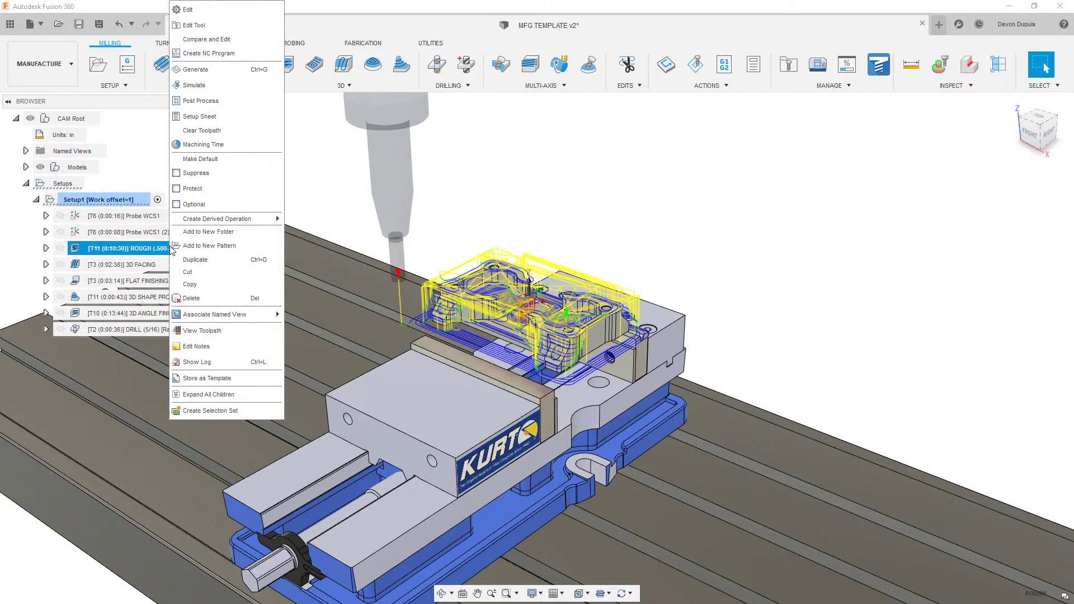
left_click(232, 12)
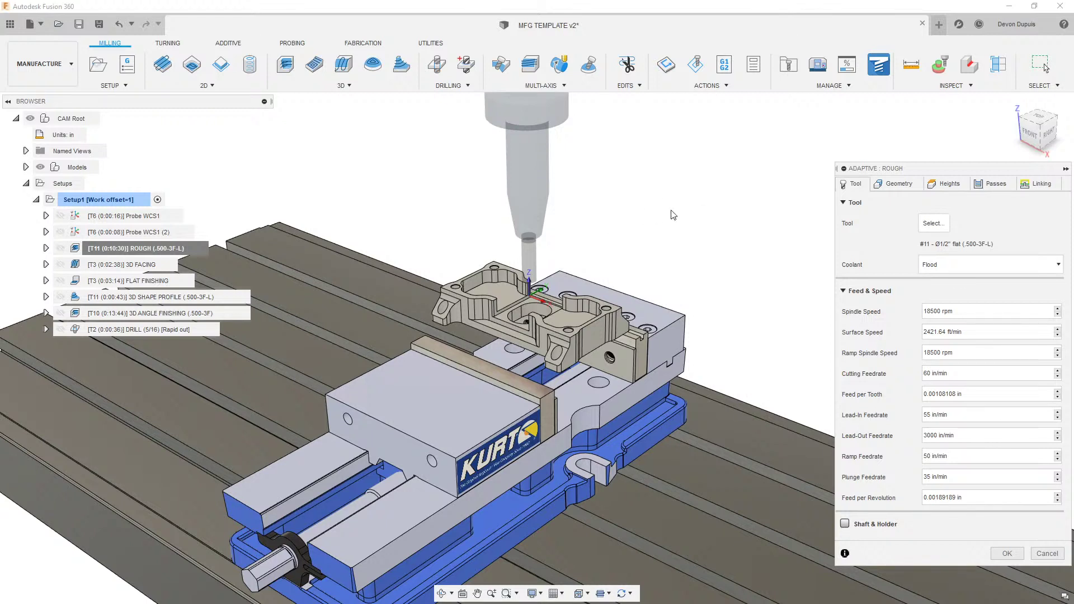
left_click(946, 185)
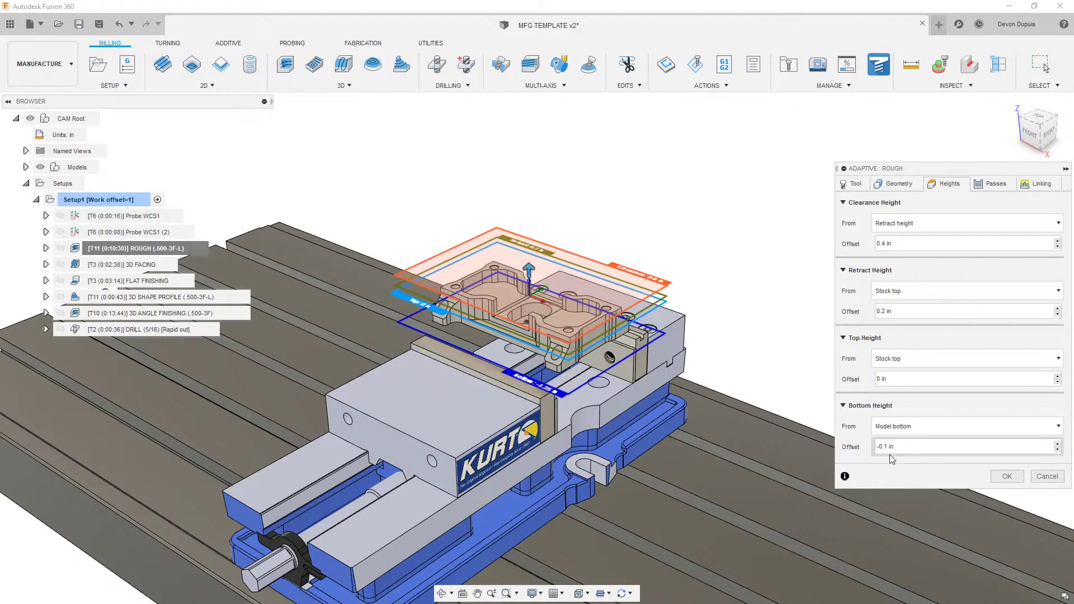
mouse_move(903, 449)
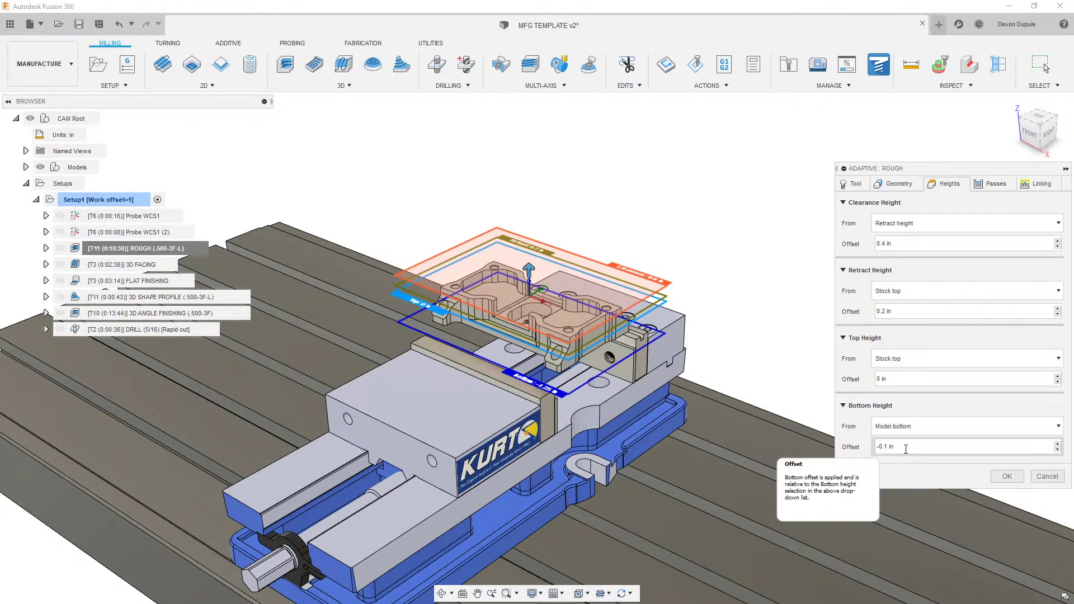
left_click(996, 185)
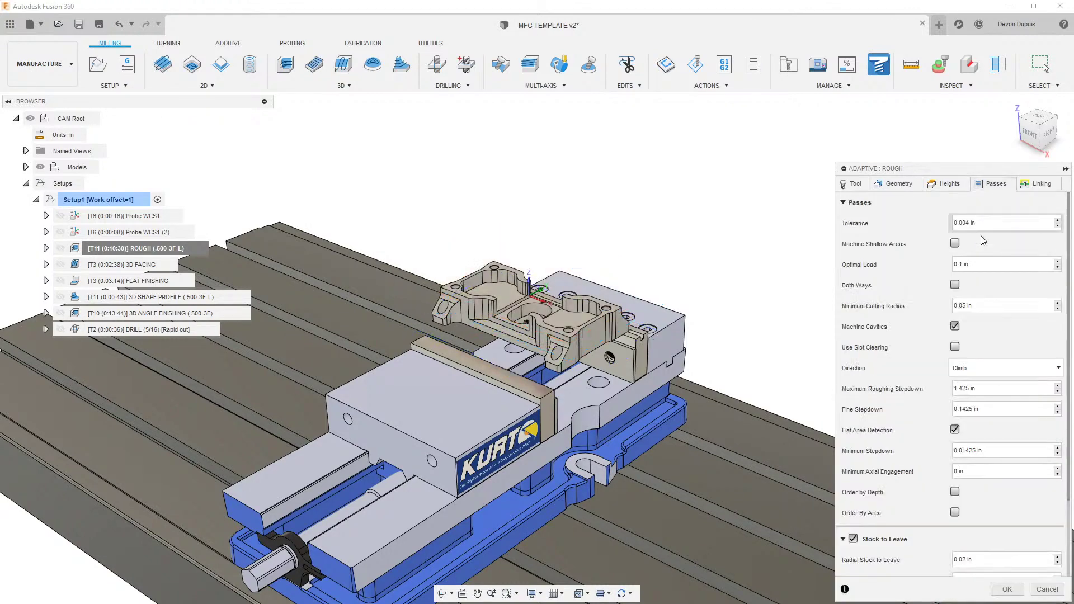
scroll(903, 500, "down", 3)
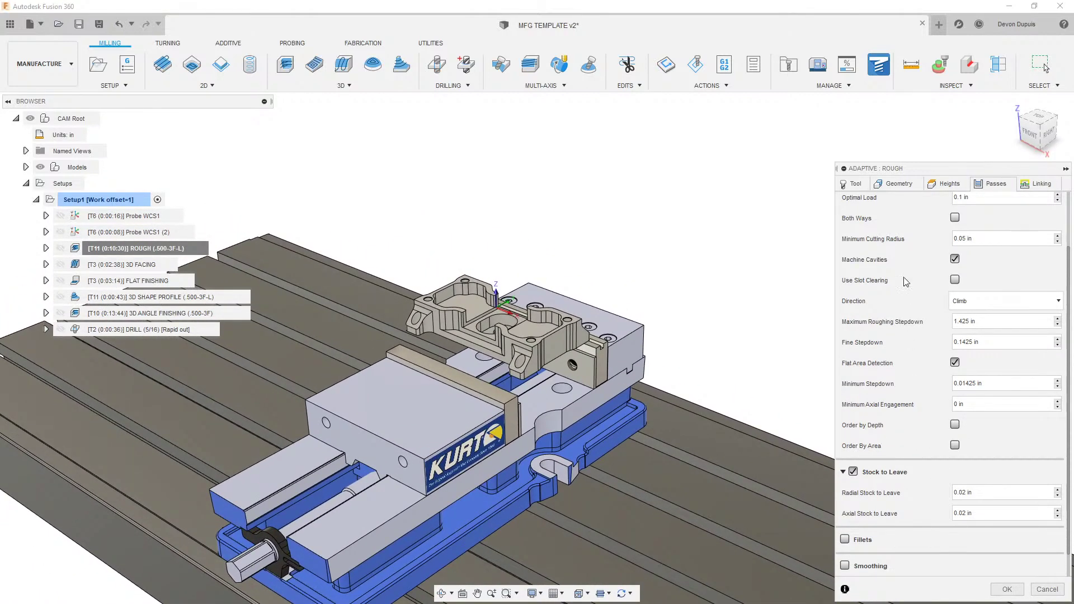
left_click(949, 184)
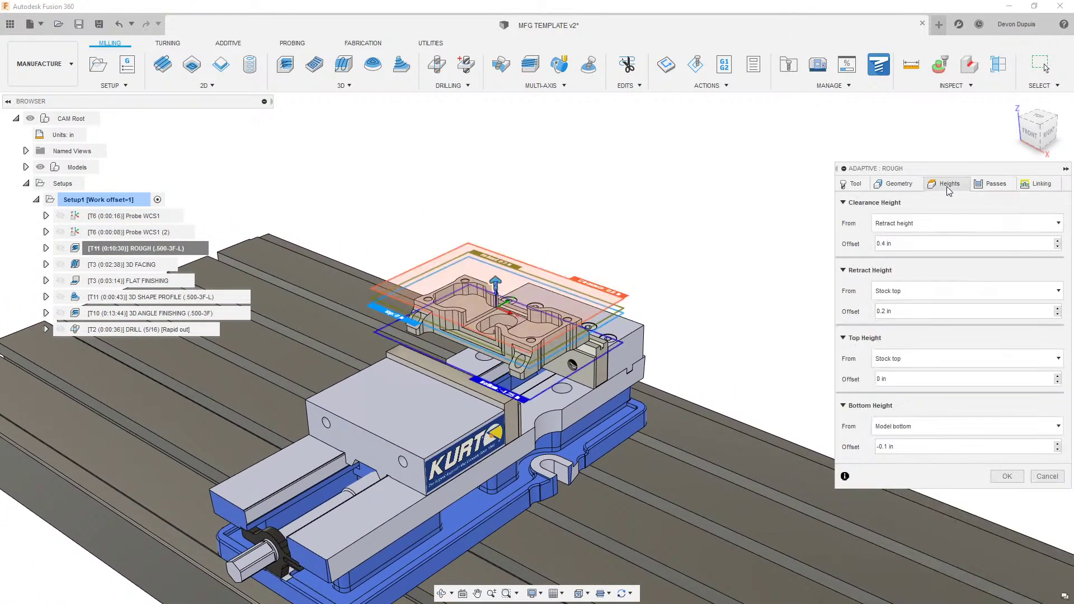
left_click(902, 429)
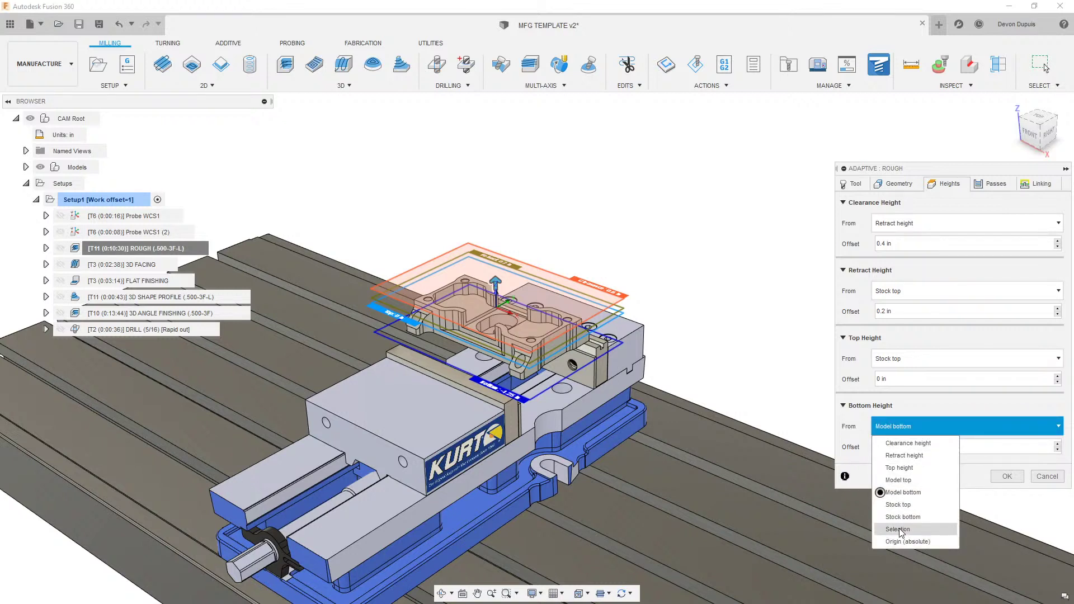
left_click(858, 452)
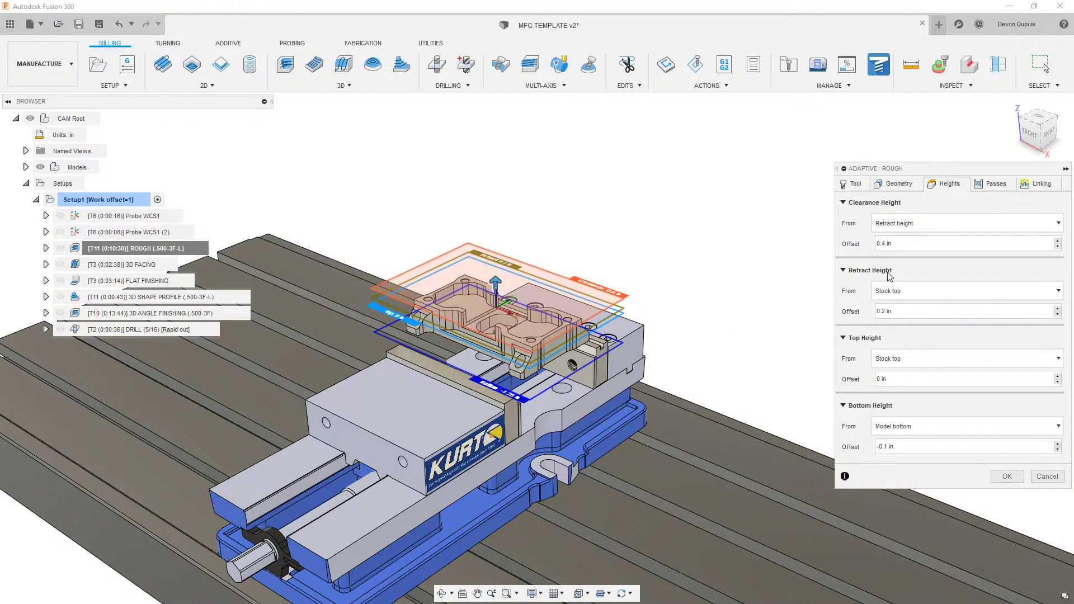
Step: Inspect the ROUGH operation's tool and the expression behind its Maximum Roughing Stepdown, and close the operation without saving changes
left_click(993, 186)
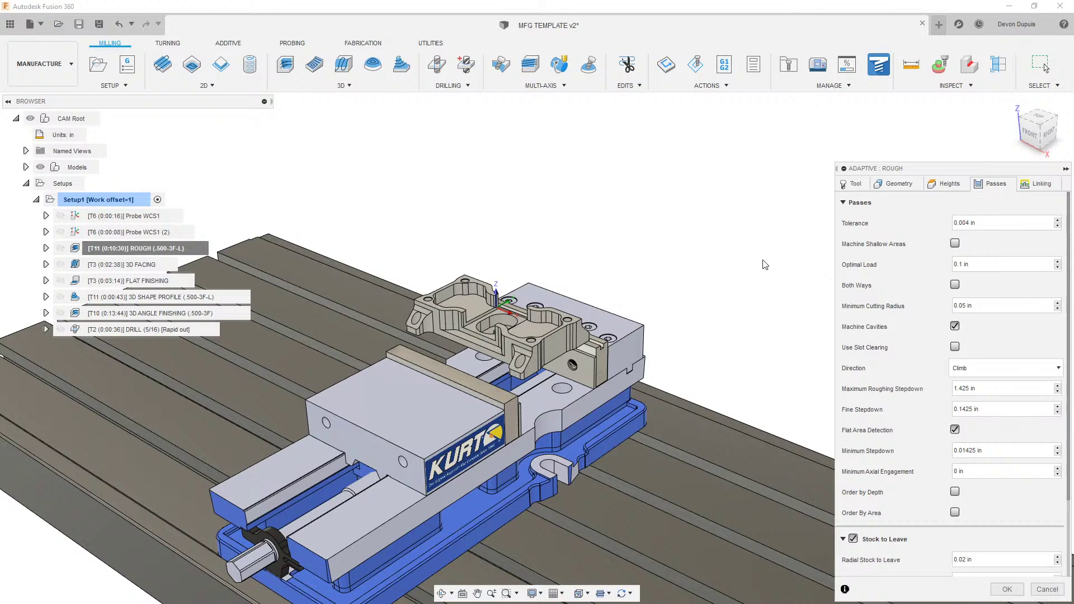
left_click(853, 184)
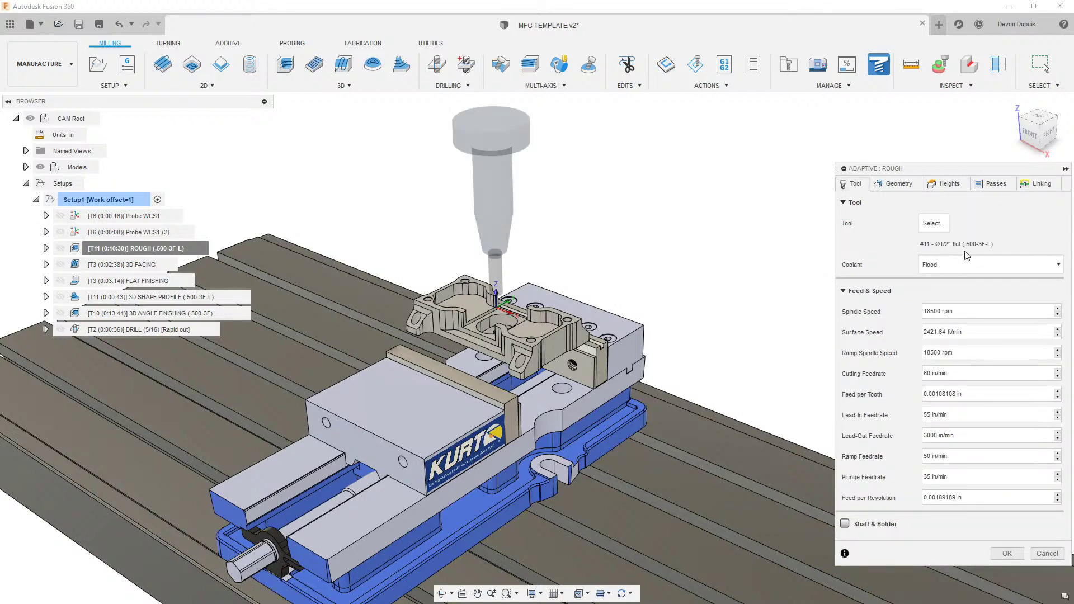
left_click(991, 187)
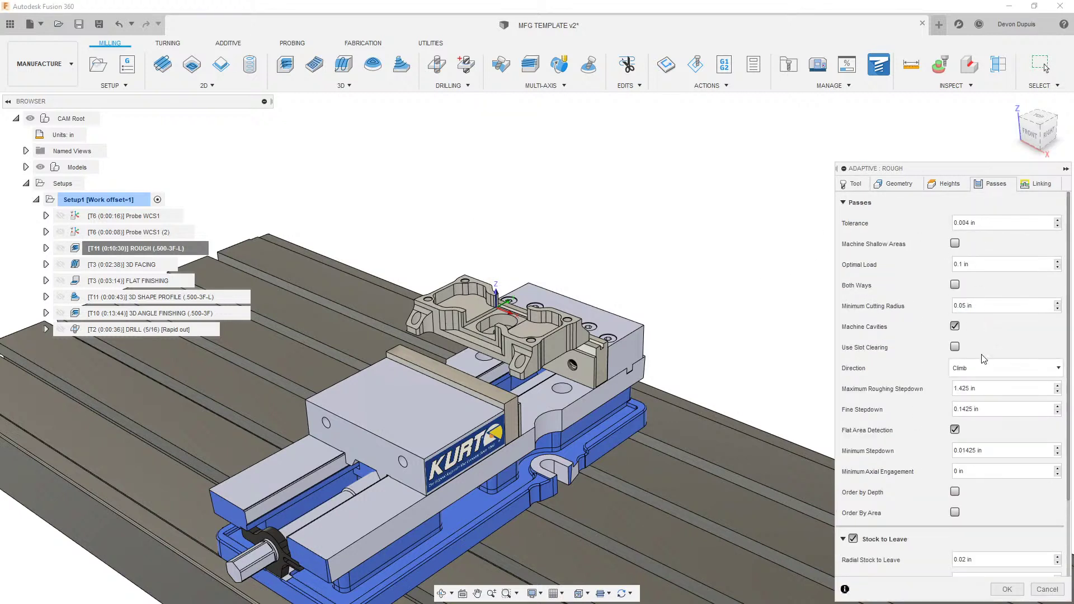
right_click(966, 391)
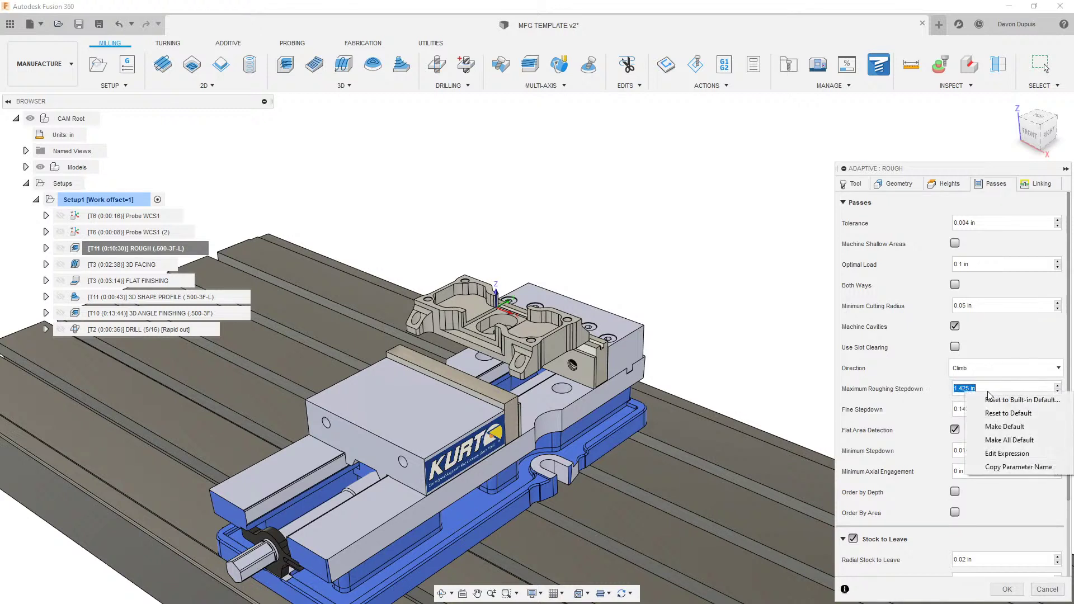
left_click(1008, 454)
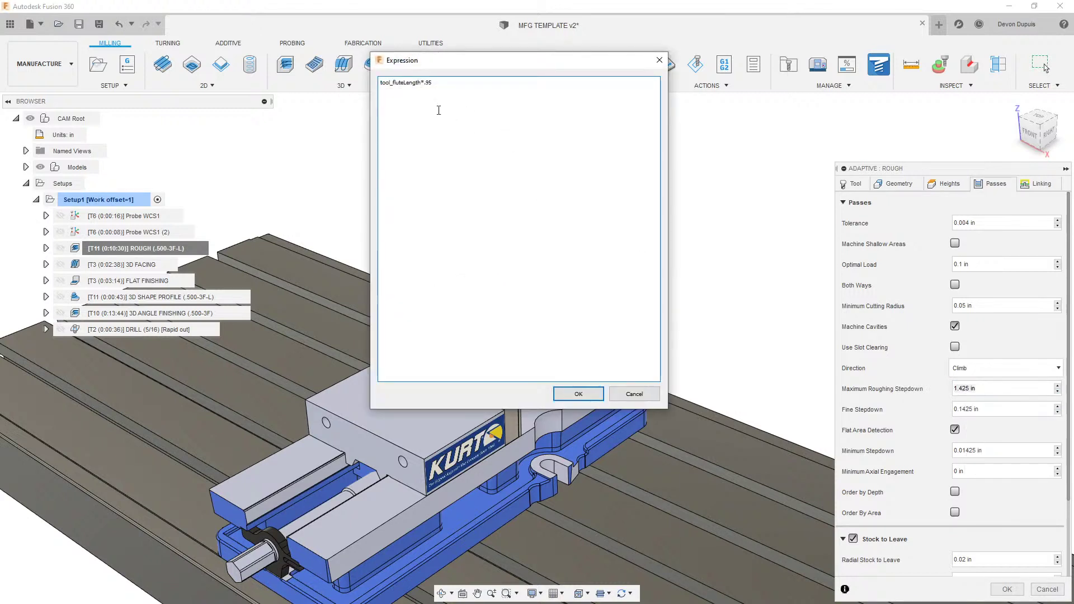
left_click(660, 60)
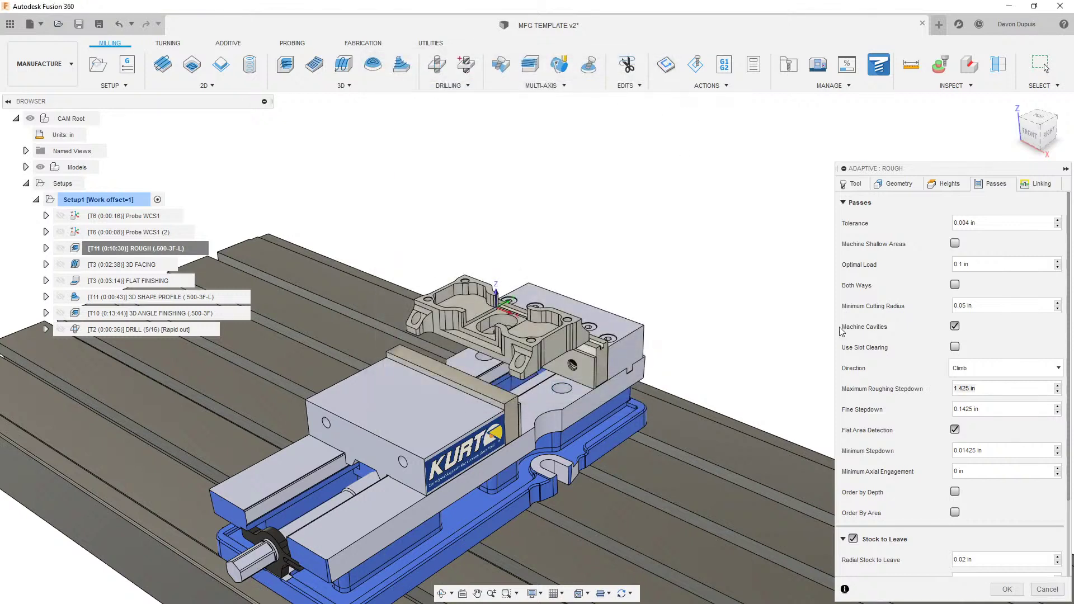
left_click(1047, 589)
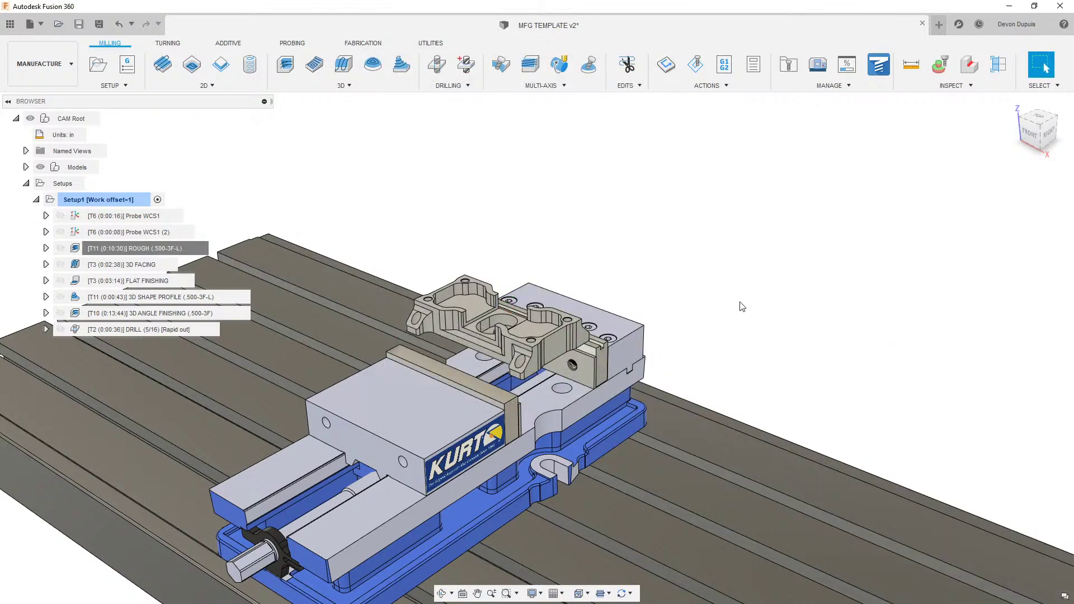
middle_click_drag(439, 190, 504, 197)
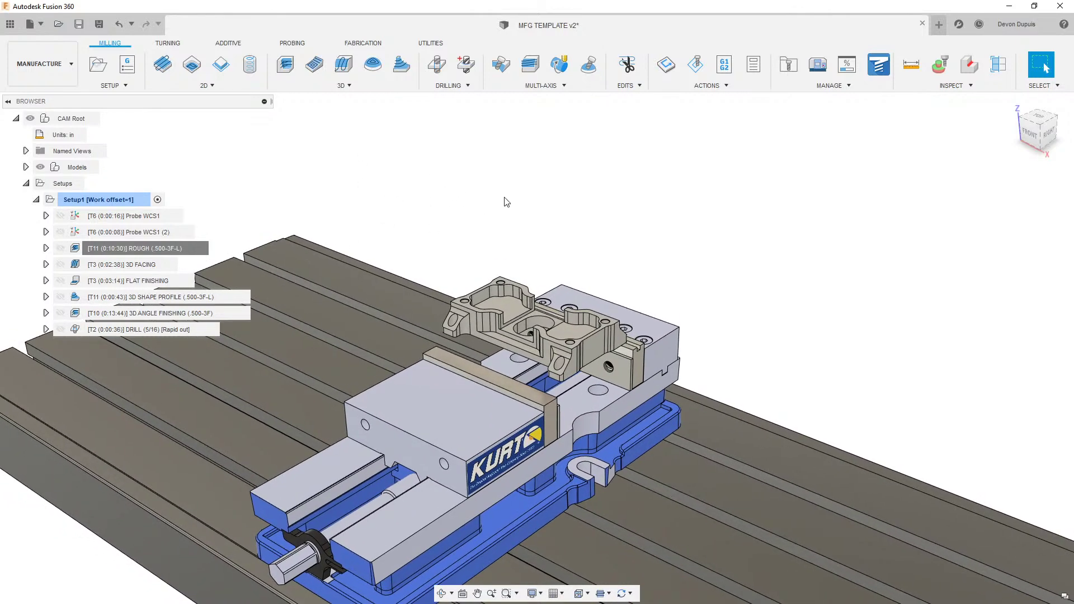
mouse_move(163, 265)
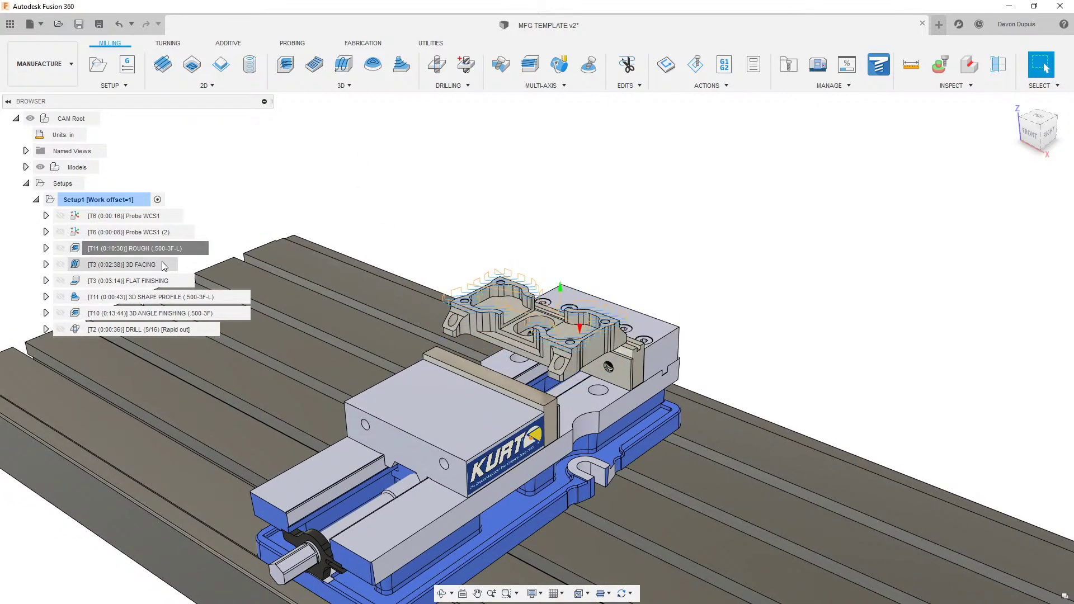
Step: Examine the 3D FACING toolpath up close over the raised top surfaces of PART 3
left_click(162, 262)
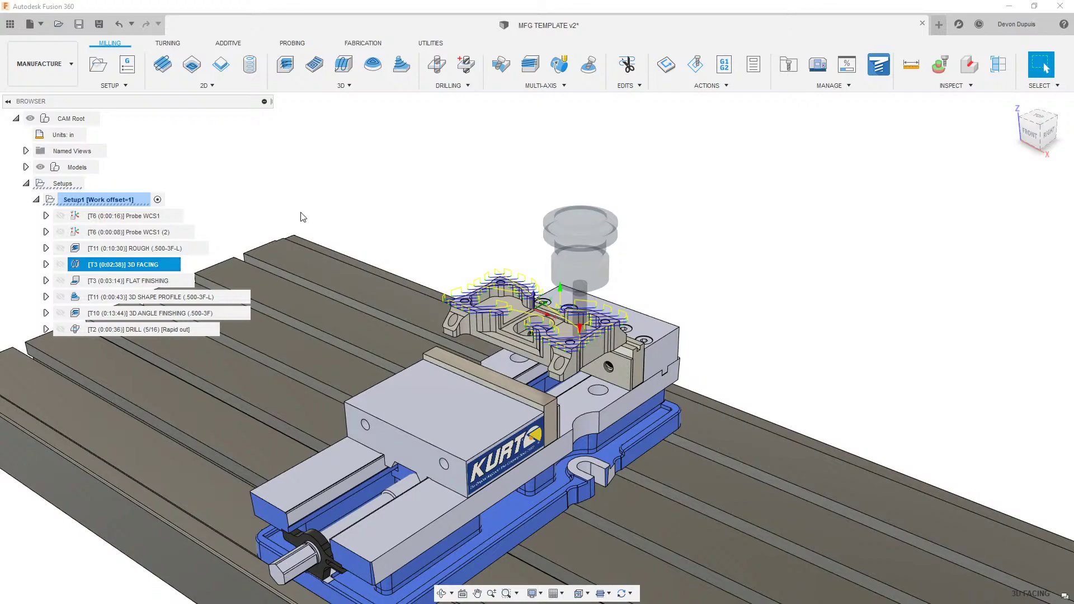
scroll(458, 147, "up", 5)
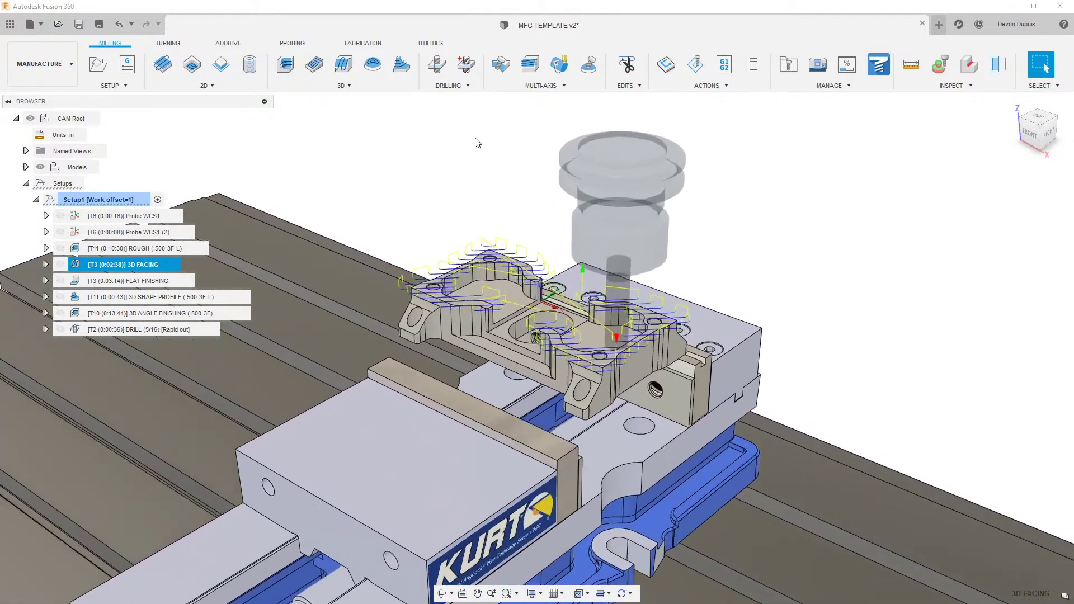
scroll(475, 142, "up", 3)
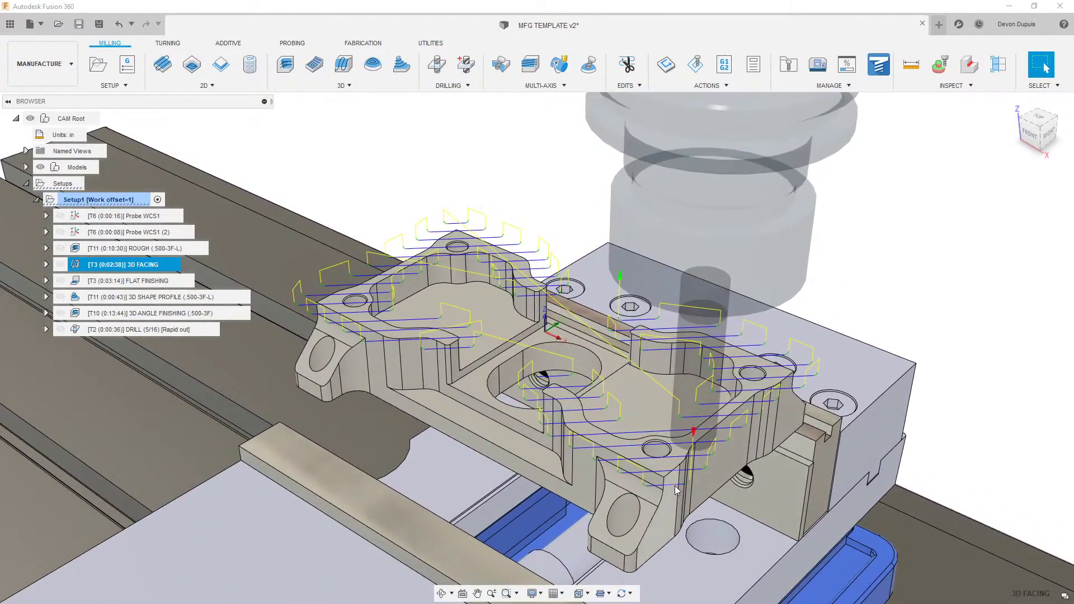
scroll(646, 449, "down", 3)
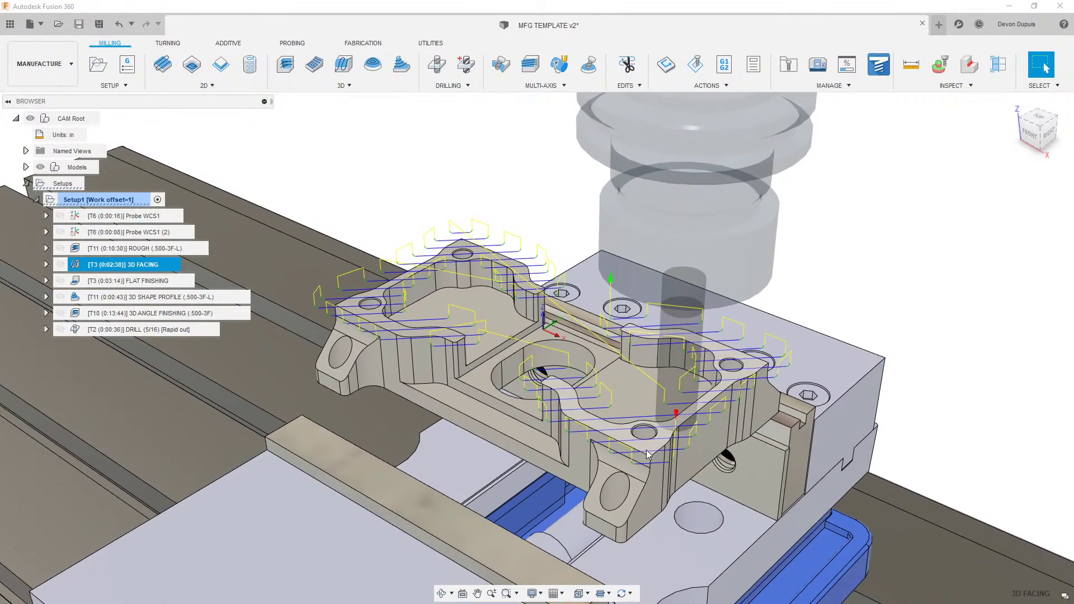
scroll(645, 445, "down", 1)
left_click(415, 168)
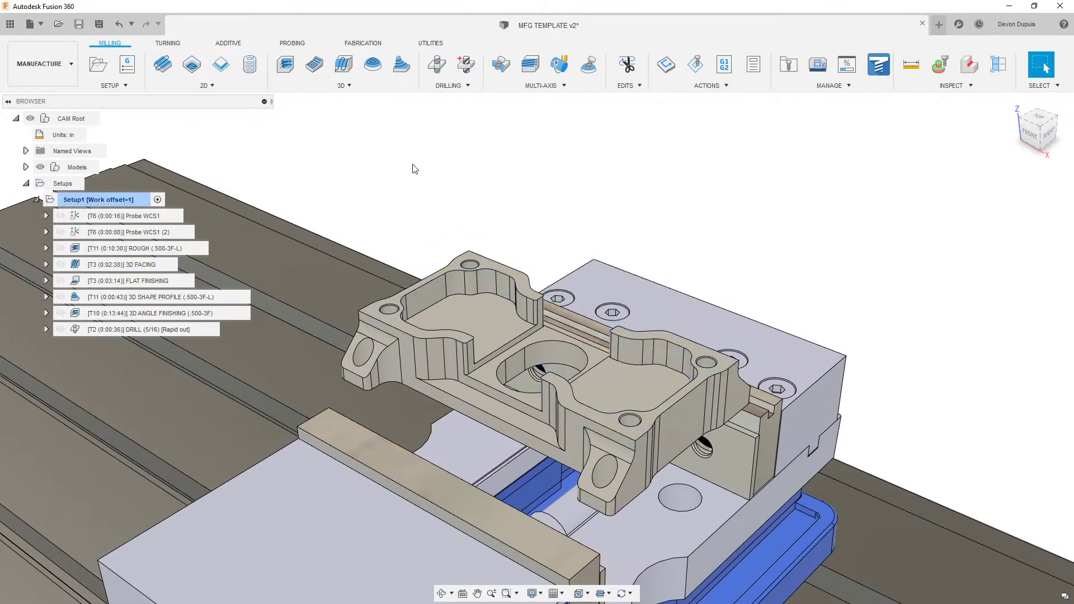
Step: Create a 2D Face operation with the #10 1/2" bullnose tool and set its pass direction to 45 degrees
left_click(169, 70)
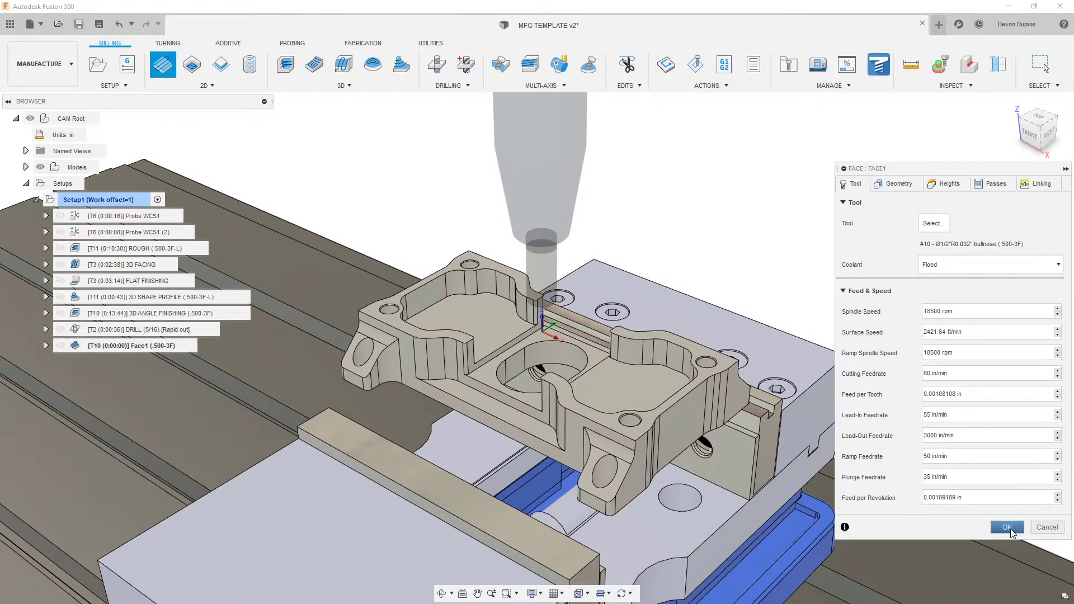
left_click(1007, 527)
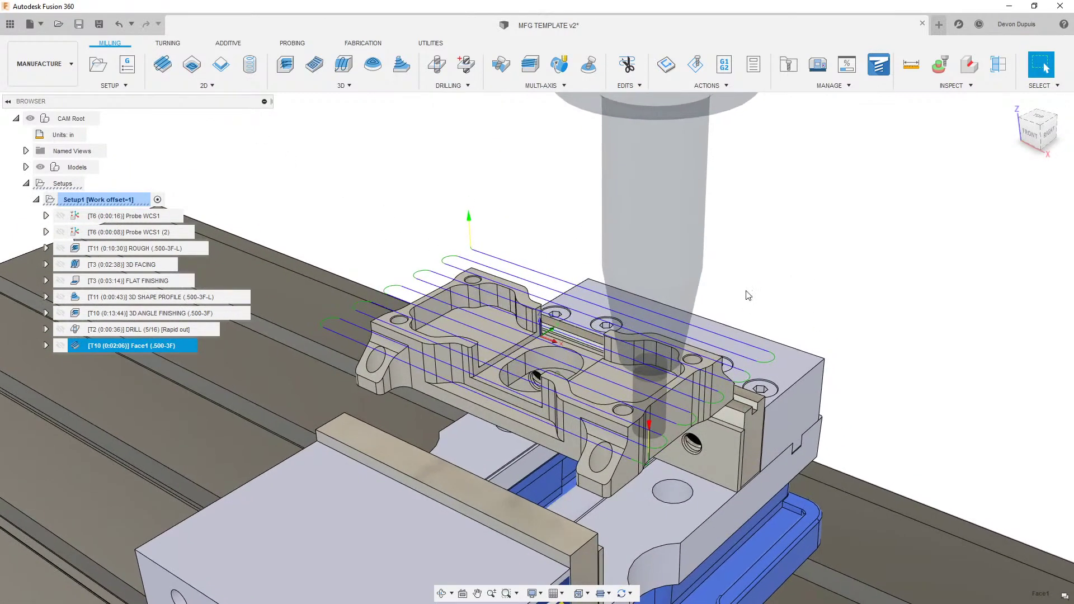
right_click(135, 345)
left_click(189, 12)
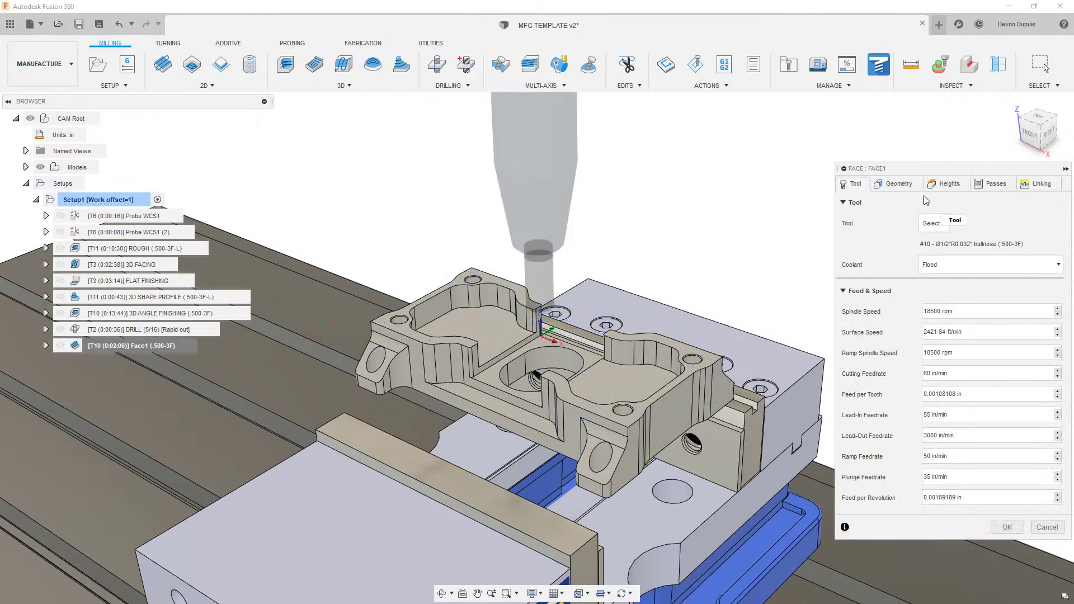
left_click(994, 184)
left_click_drag(969, 250, 871, 251)
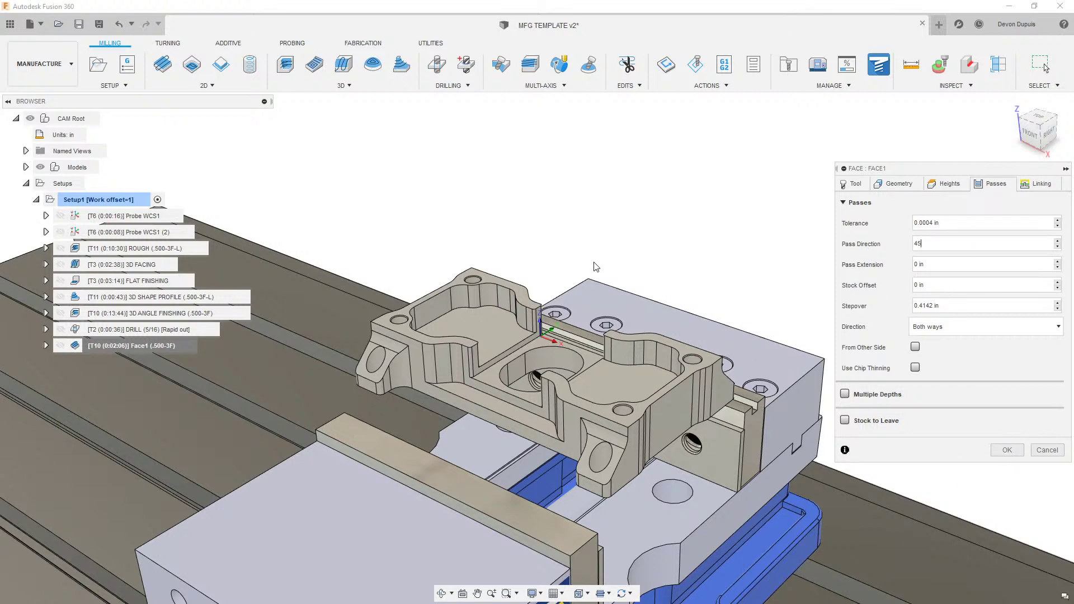
Step: Select the outlines of the two raised top faces as the Face operation's stock contours and regenerate its toolpath
left_click(894, 184)
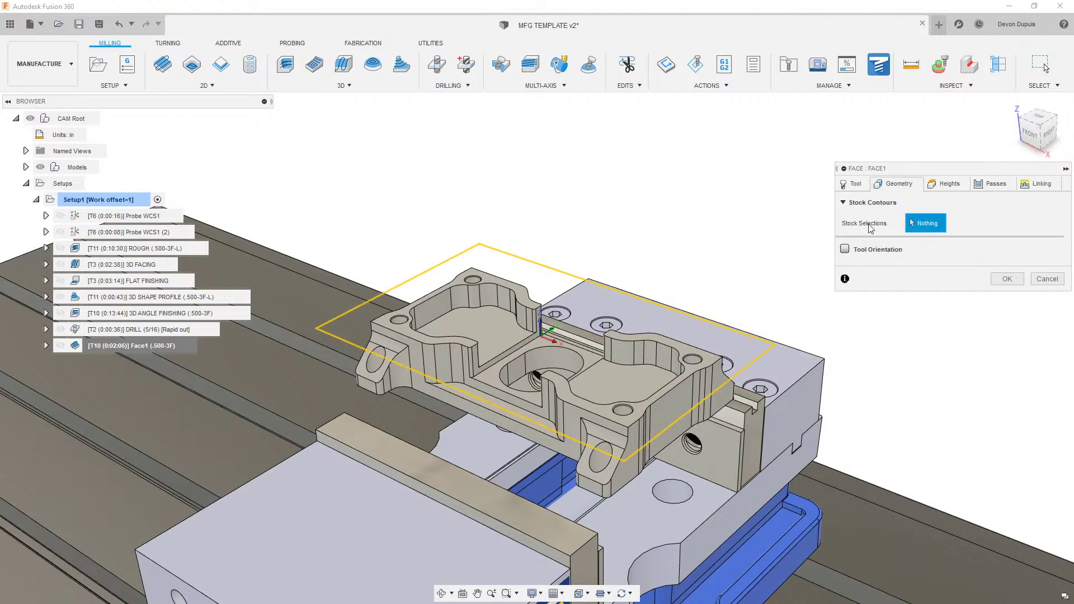
left_click(678, 351)
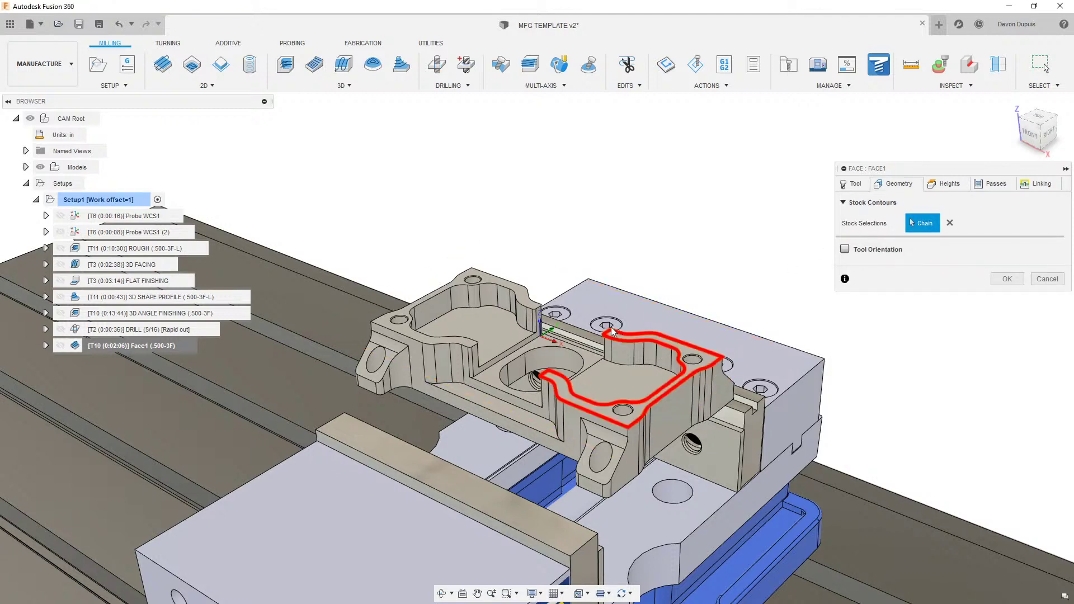
left_click(531, 307)
left_click(1001, 279)
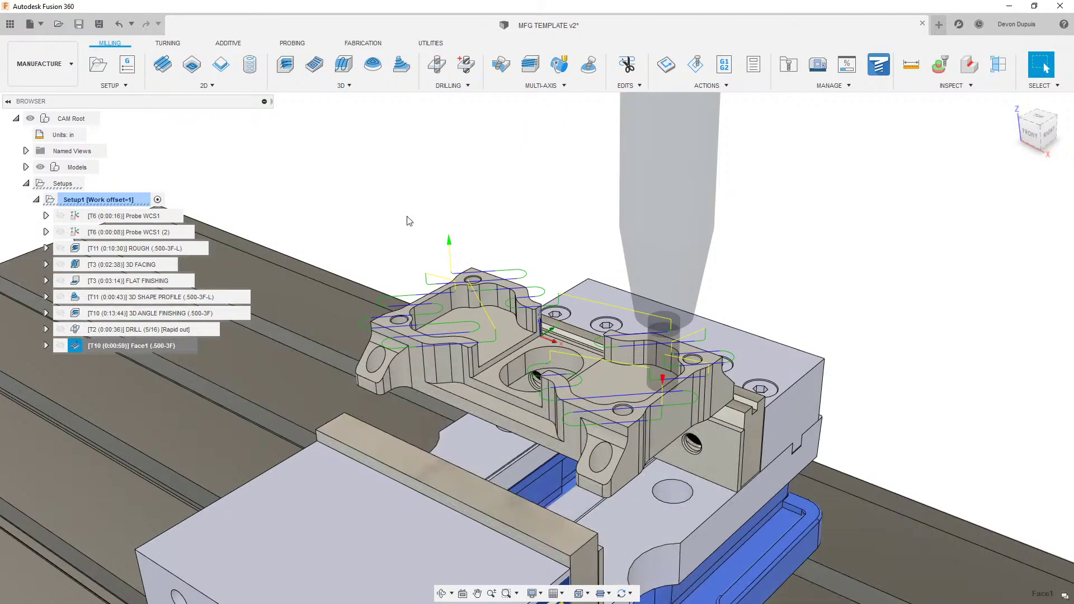
Step: Delete the Face operation from Setup1 and view the existing 3D FACING operation
scroll(448, 206, "down", 1)
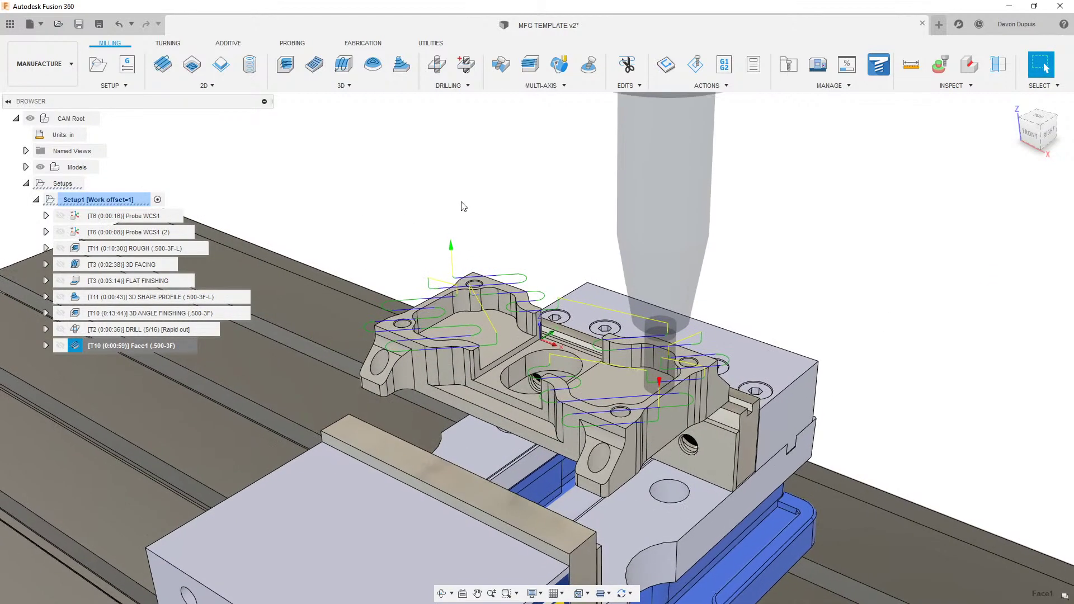
right_click(162, 347)
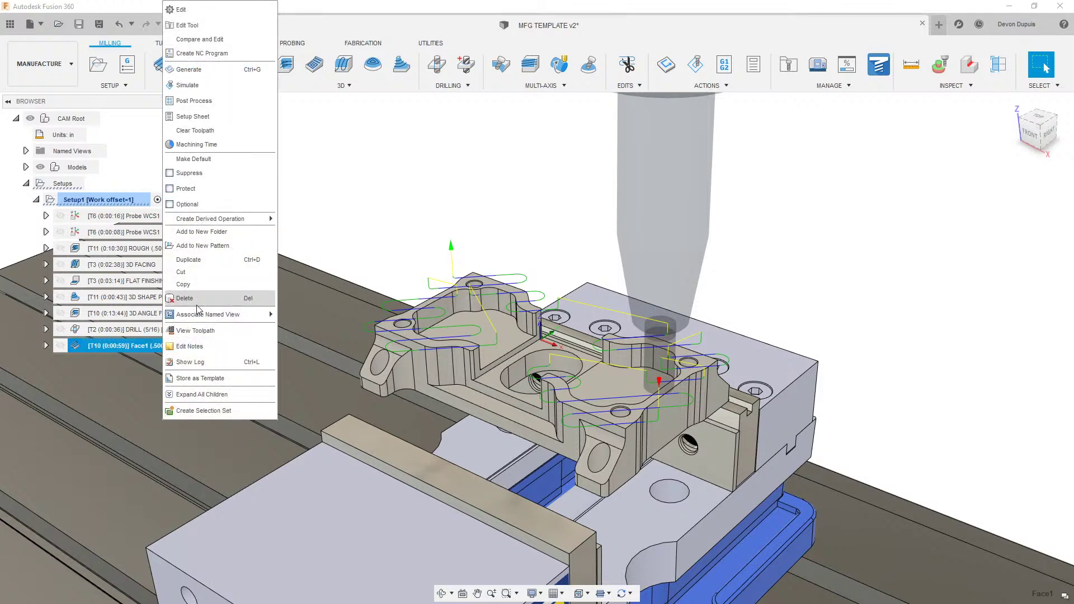
left_click(197, 302)
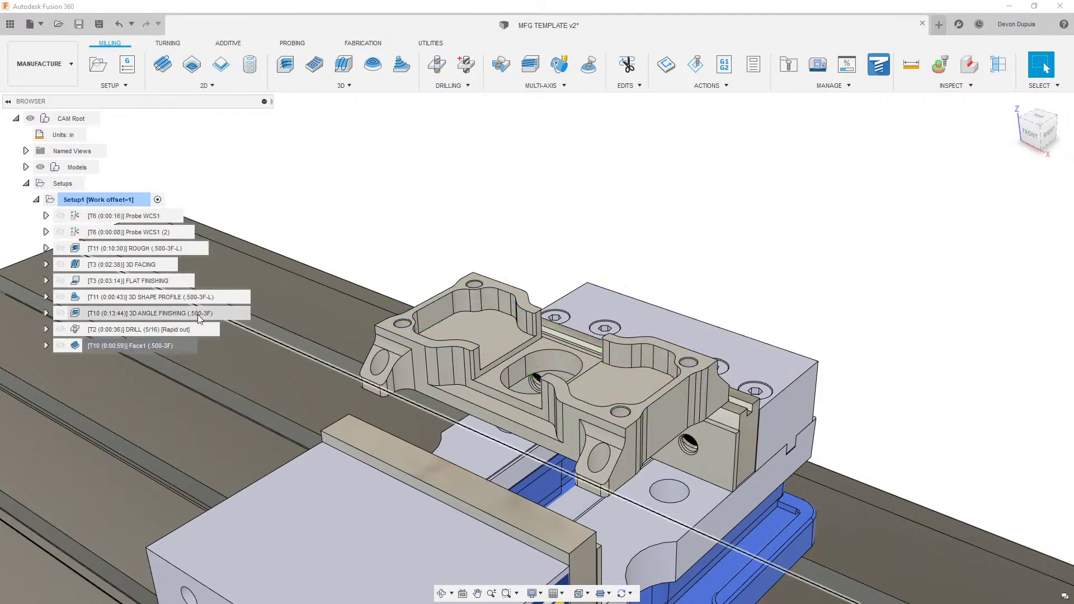
left_click(144, 266)
left_click(364, 167)
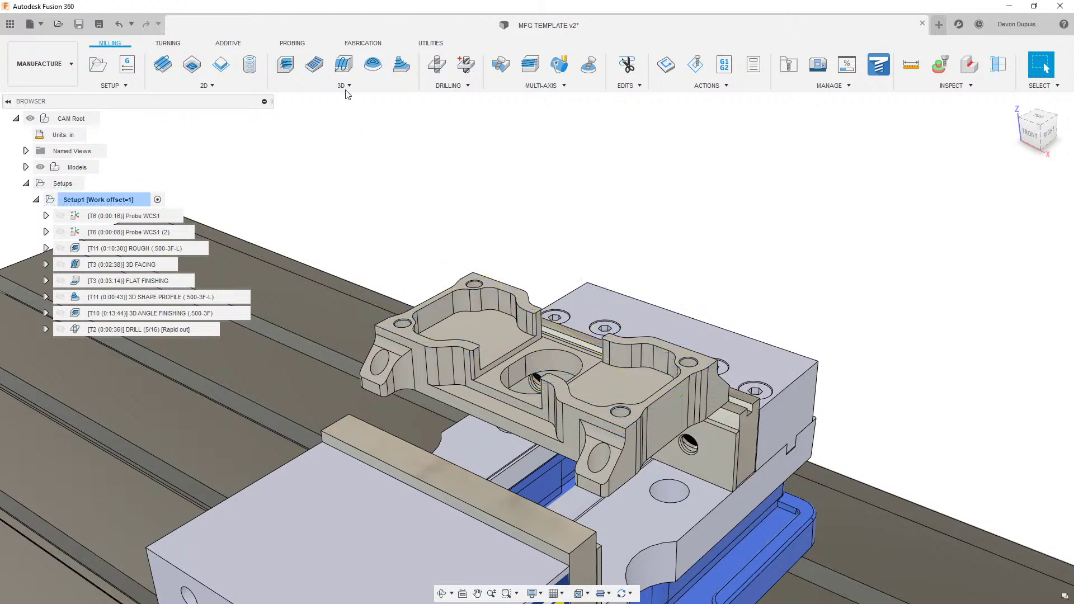
Step: Create a 3D Parallel operation with its top height from Model top and its bottom height from Model top offset -.0001 in
left_click(344, 64)
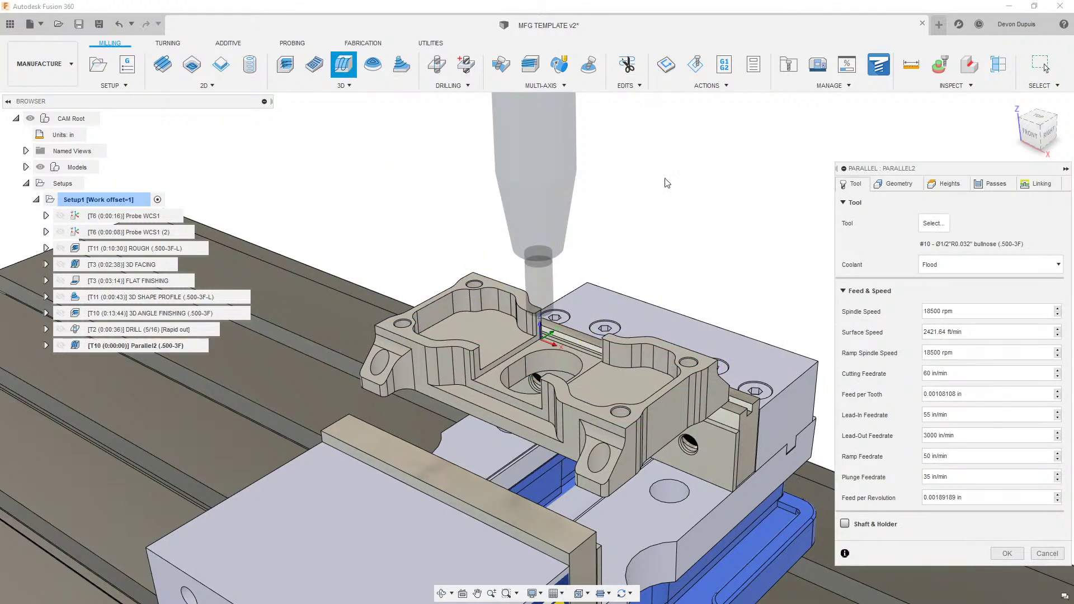
left_click(952, 187)
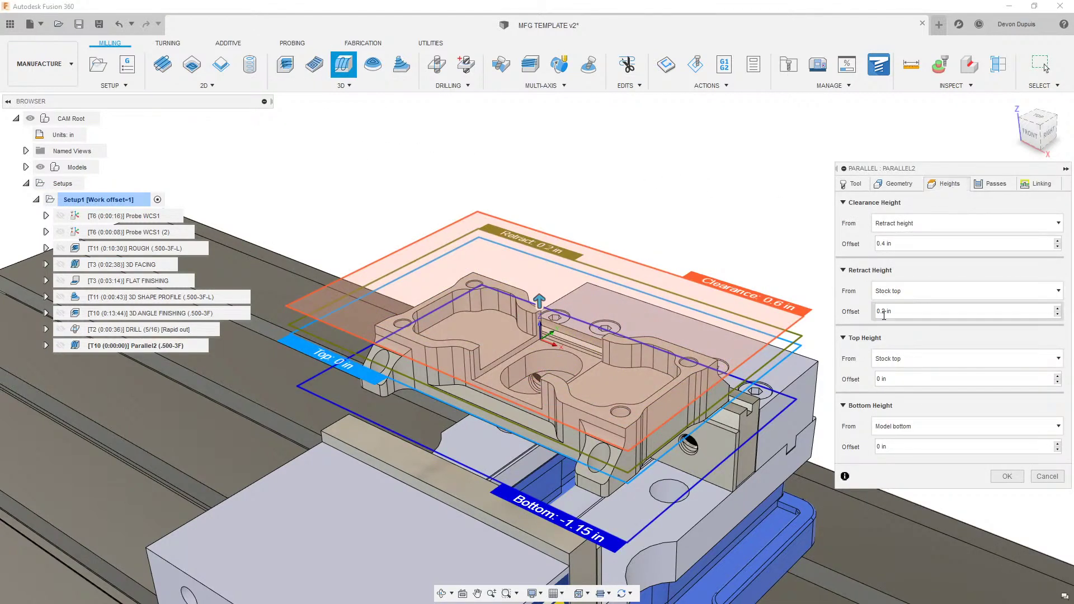
left_click(903, 360)
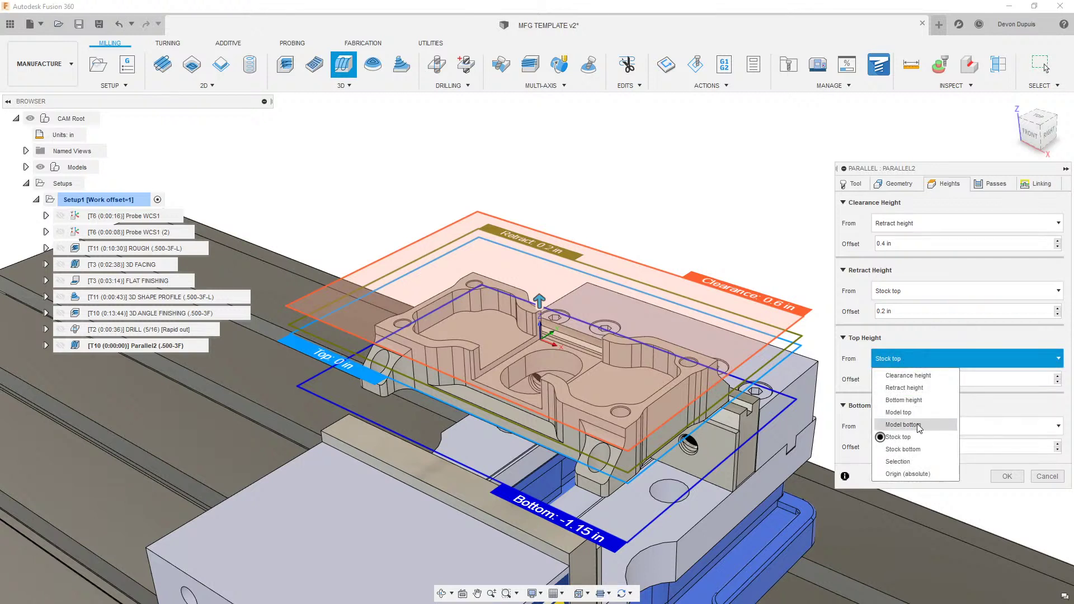
left_click(907, 412)
left_click(909, 425)
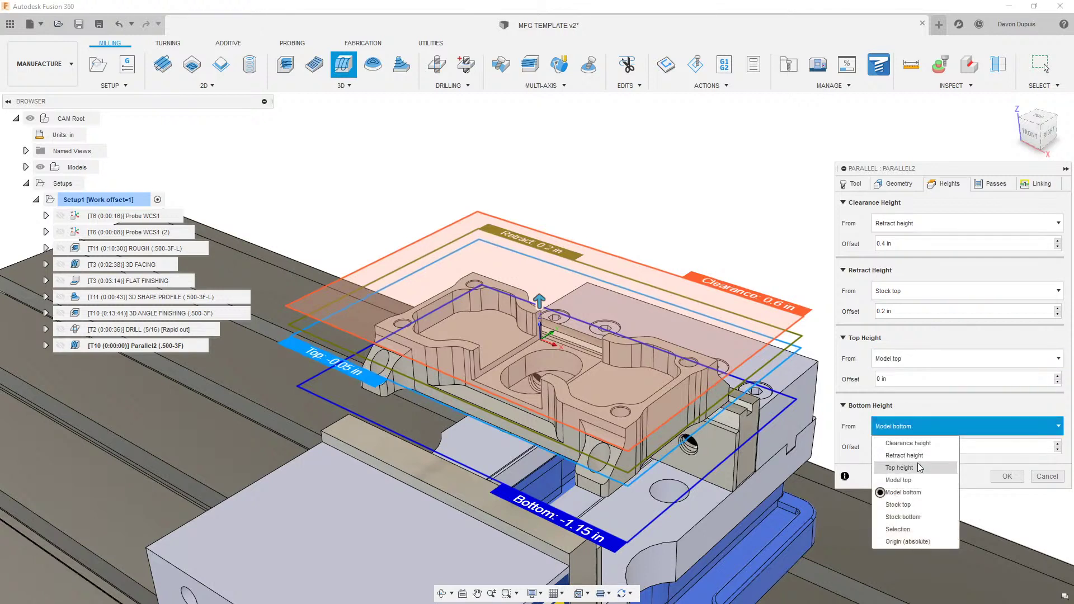
left_click(914, 481)
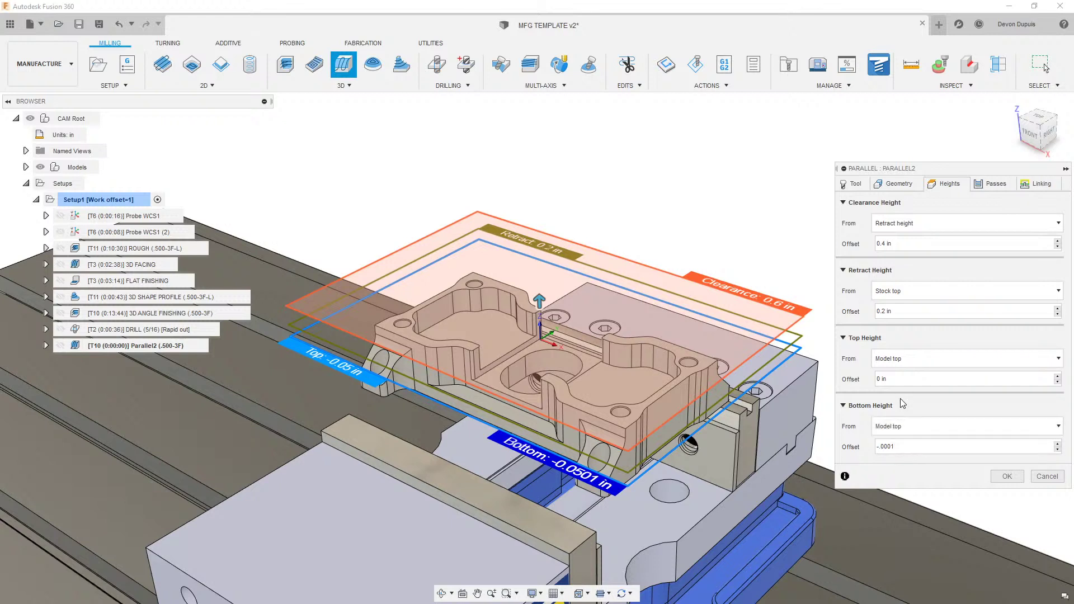
left_click(883, 379)
Step: Set the Parallel operation's silhouette boundary to an additional offset of -0.0006 in with the tool center on boundary, and generate the toolpath
left_click(895, 184)
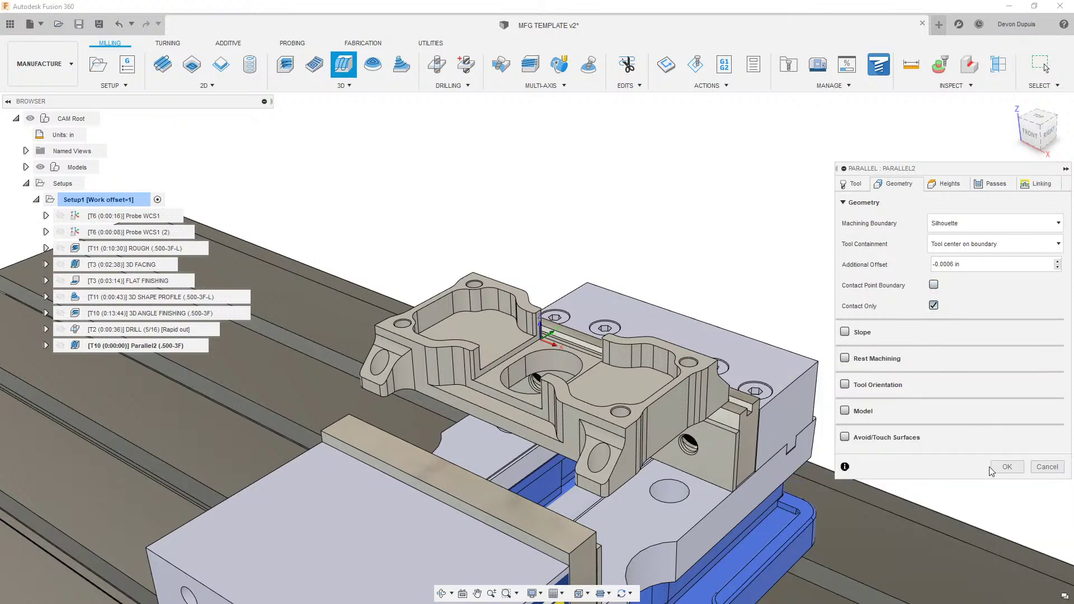
left_click(1005, 466)
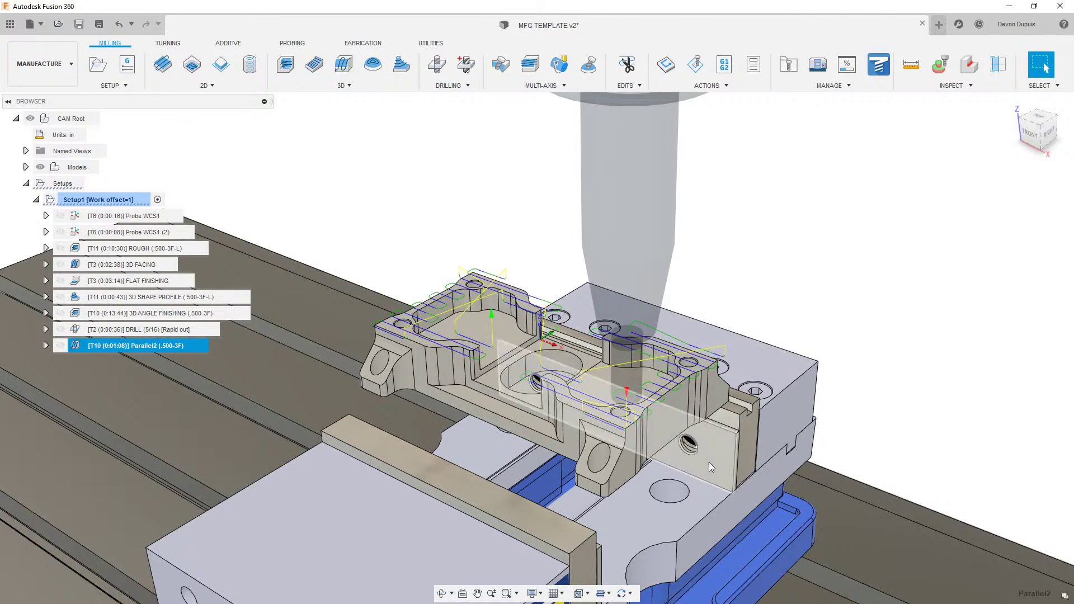
scroll(582, 418, "up", 2)
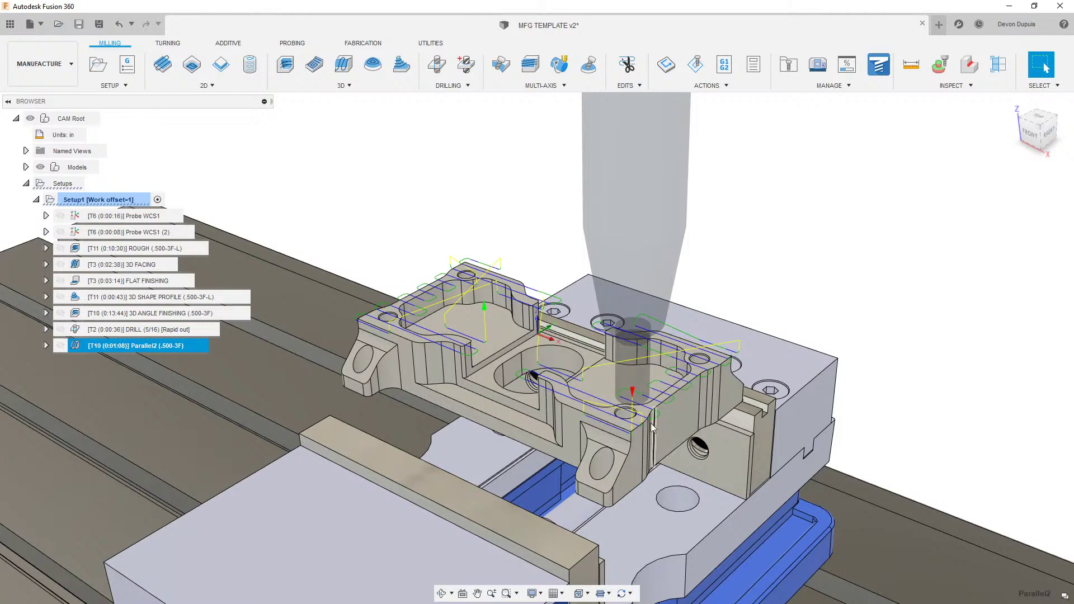
Step: Change the pass direction of the new Parallel operation and regenerate its toolpath
right_click(179, 347)
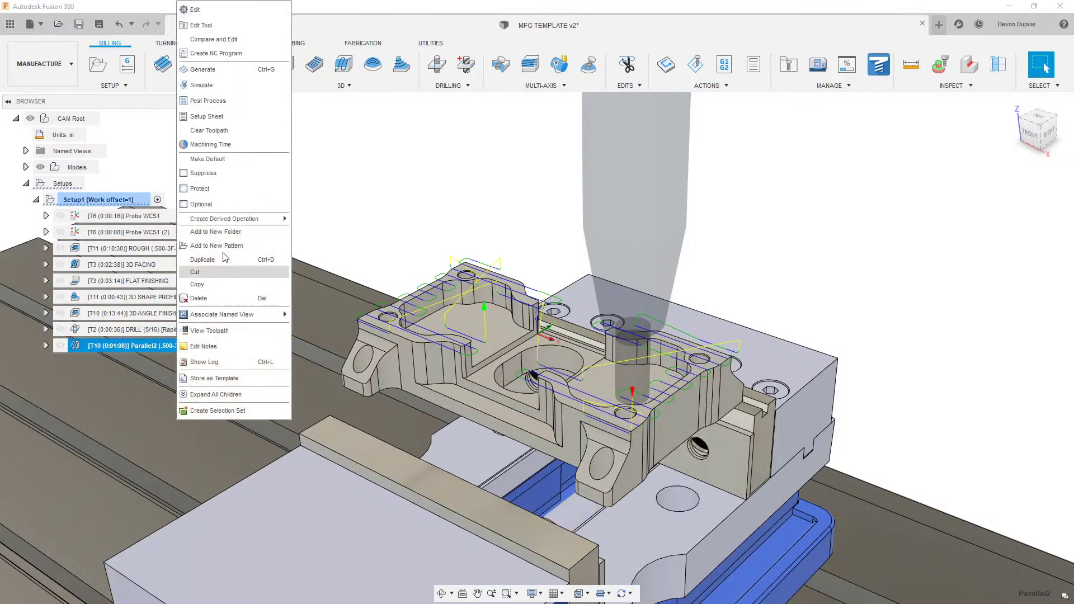
left_click(221, 12)
left_click(993, 184)
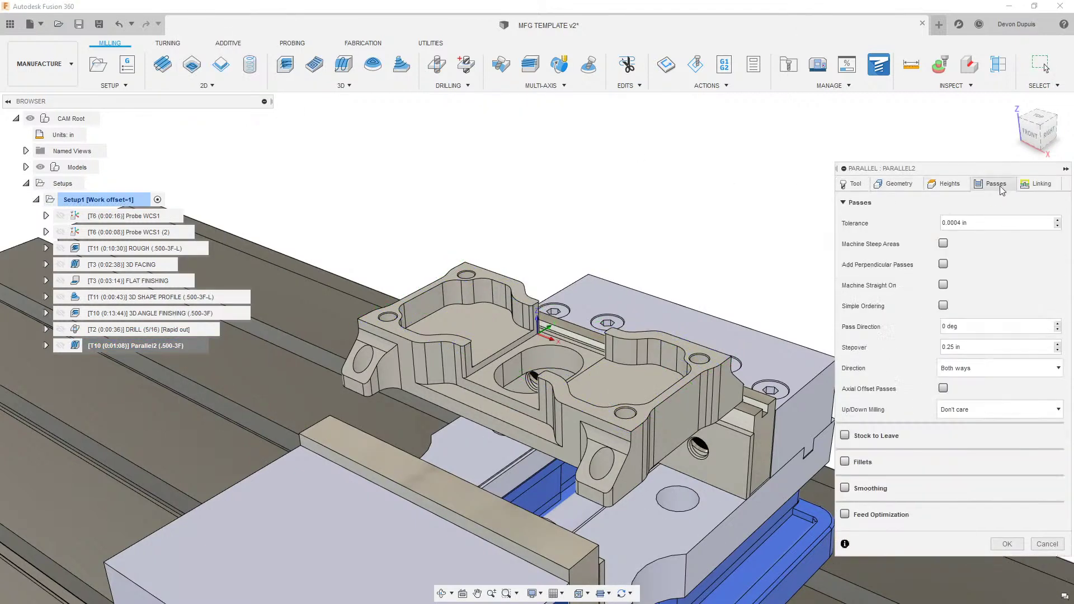
left_click(970, 326)
key("Return")
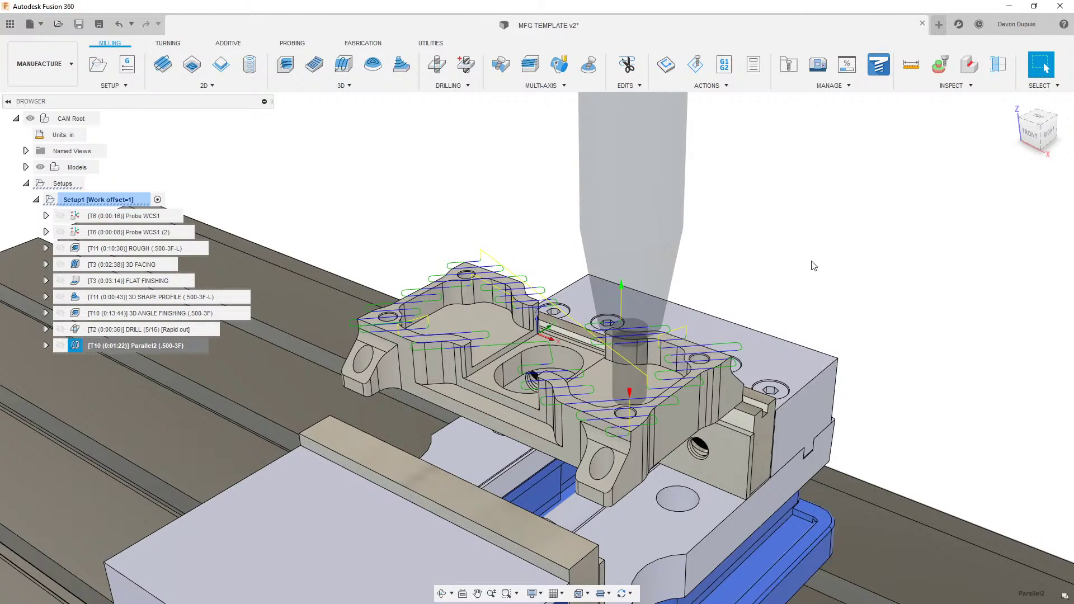
scroll(595, 394, "down", 3)
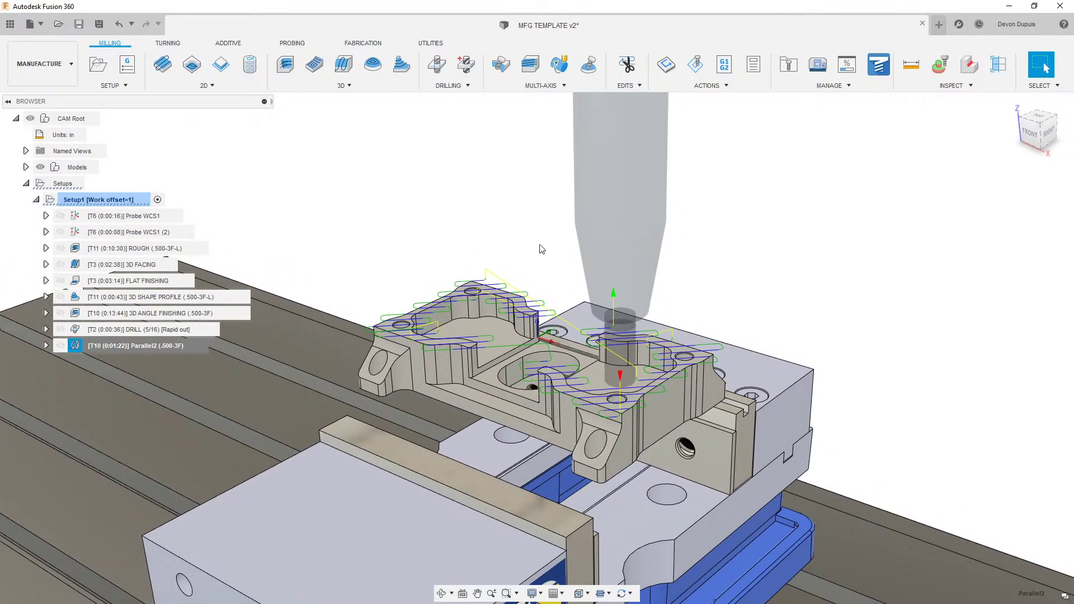
left_click(532, 271)
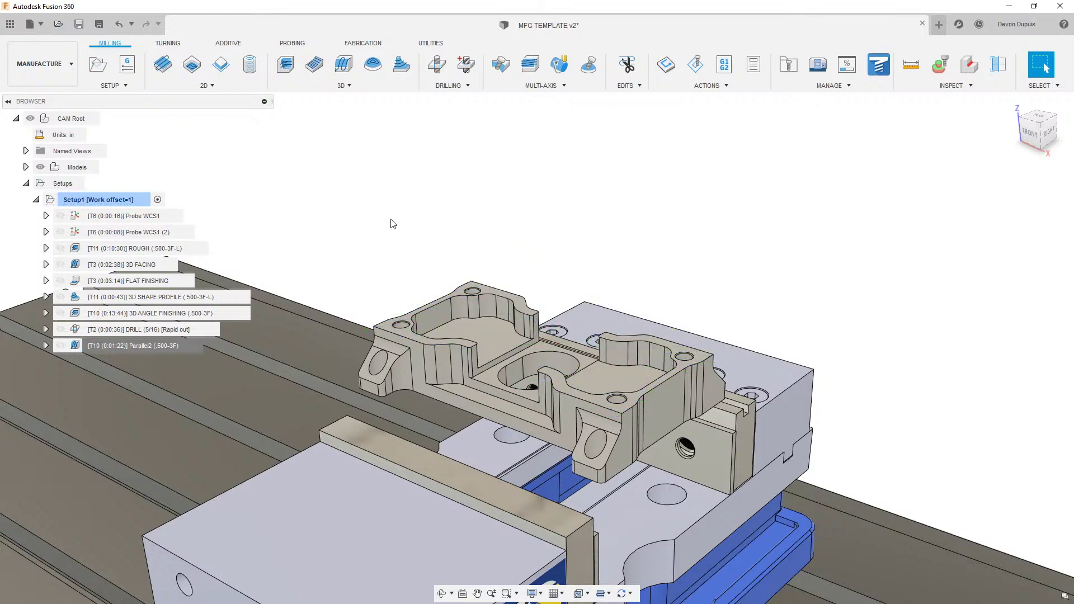
Step: View FLAT FINISHING and create a 3D Horizontal operation with its top height slightly below Model top using a negative offset
left_click(171, 281)
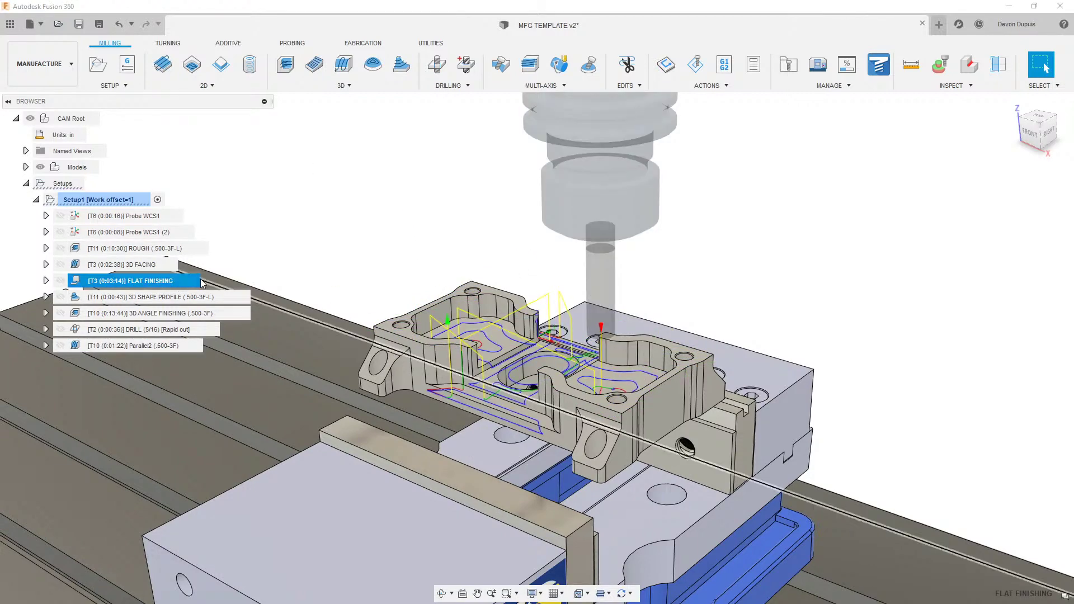
left_click(342, 174)
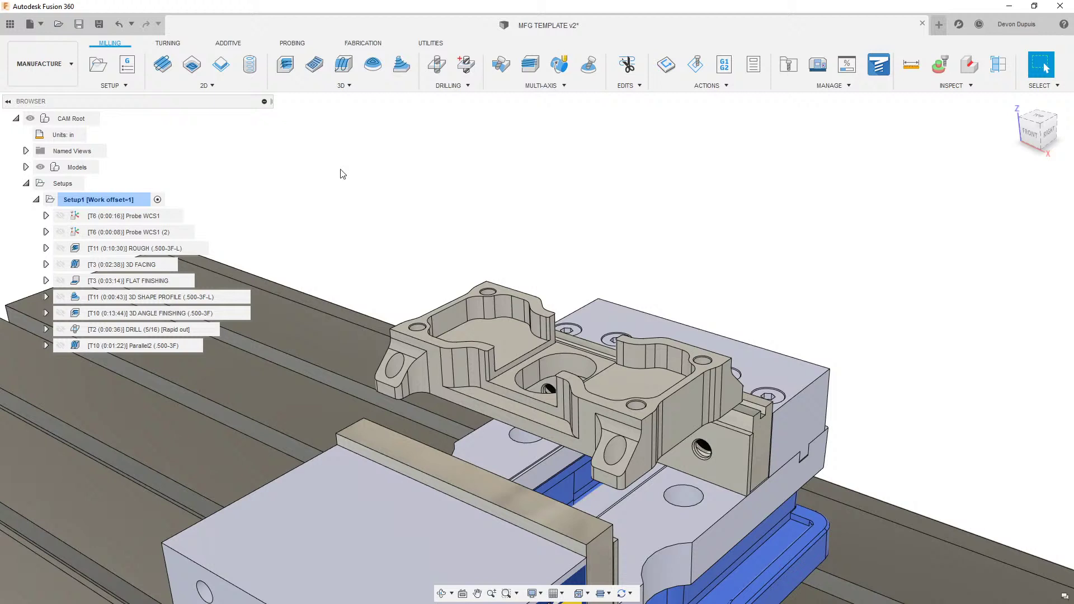
left_click(360, 82)
left_click(316, 227)
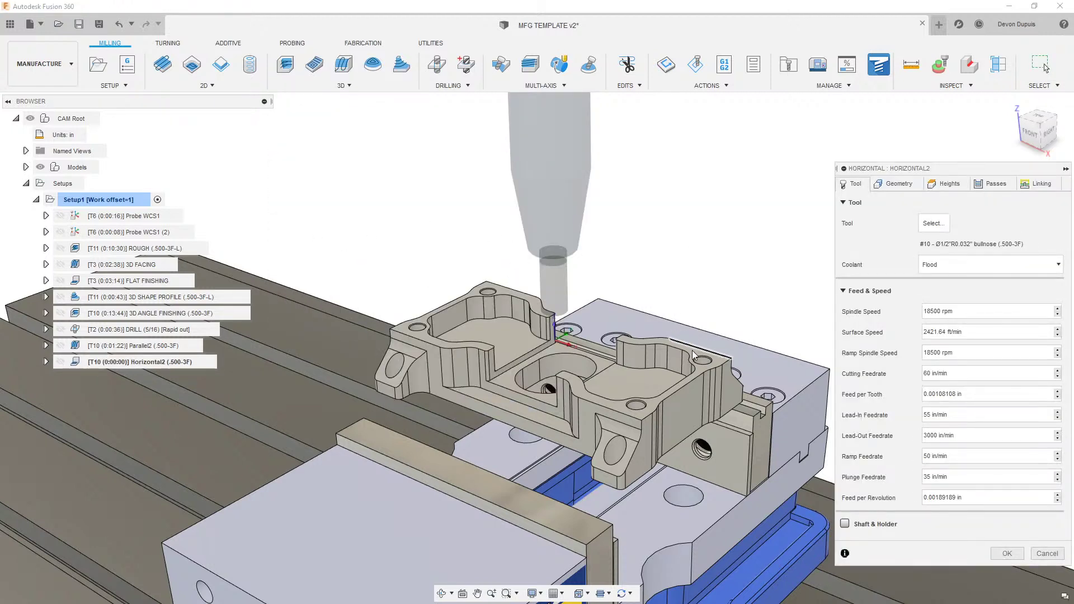
left_click(947, 187)
left_click(916, 354)
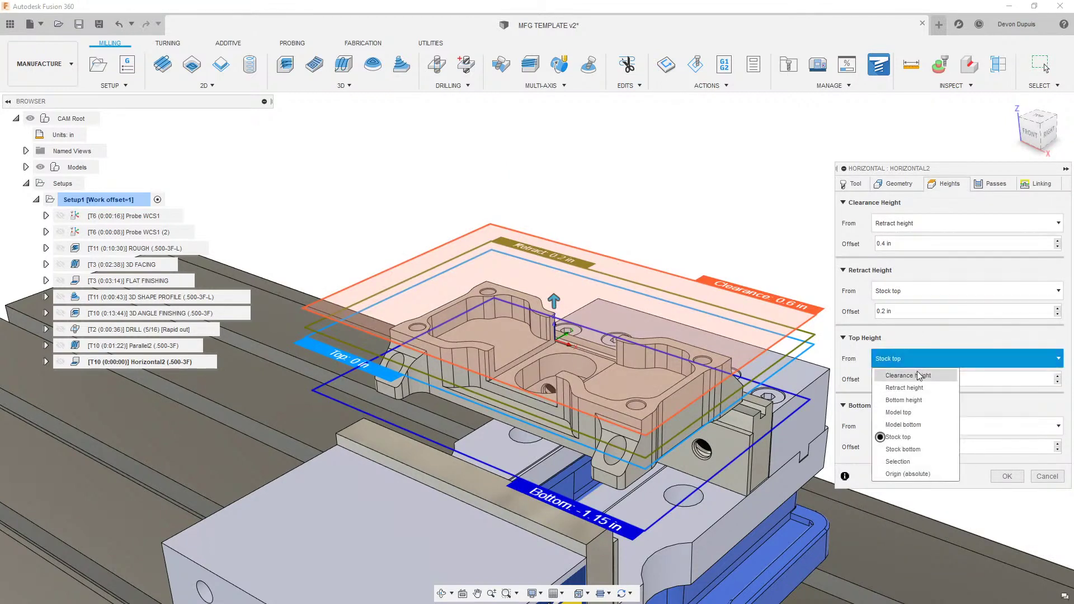
left_click(916, 415)
left_click(876, 379)
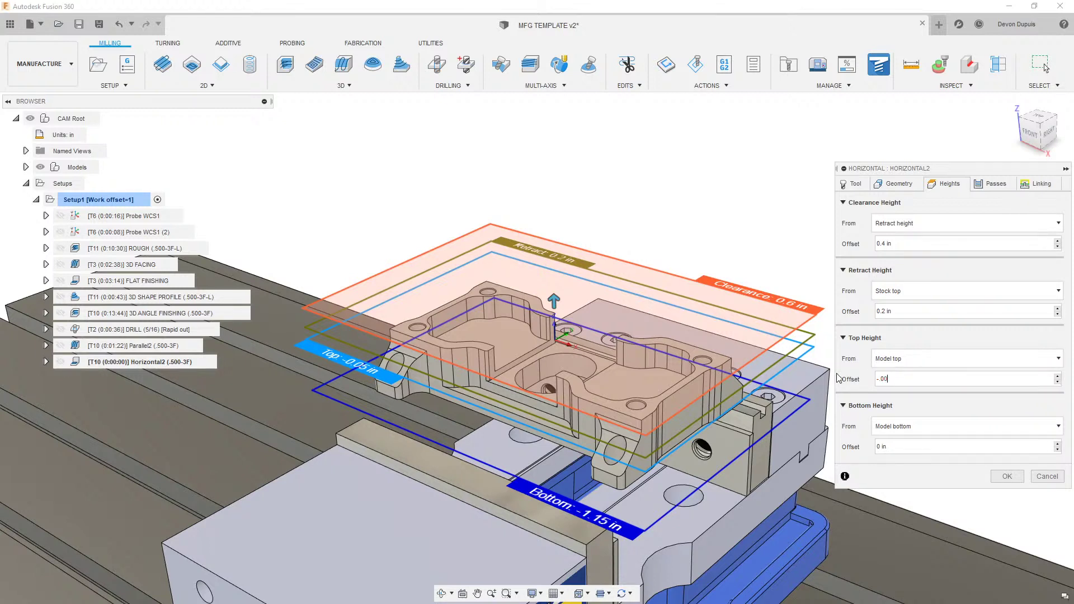
key("Return")
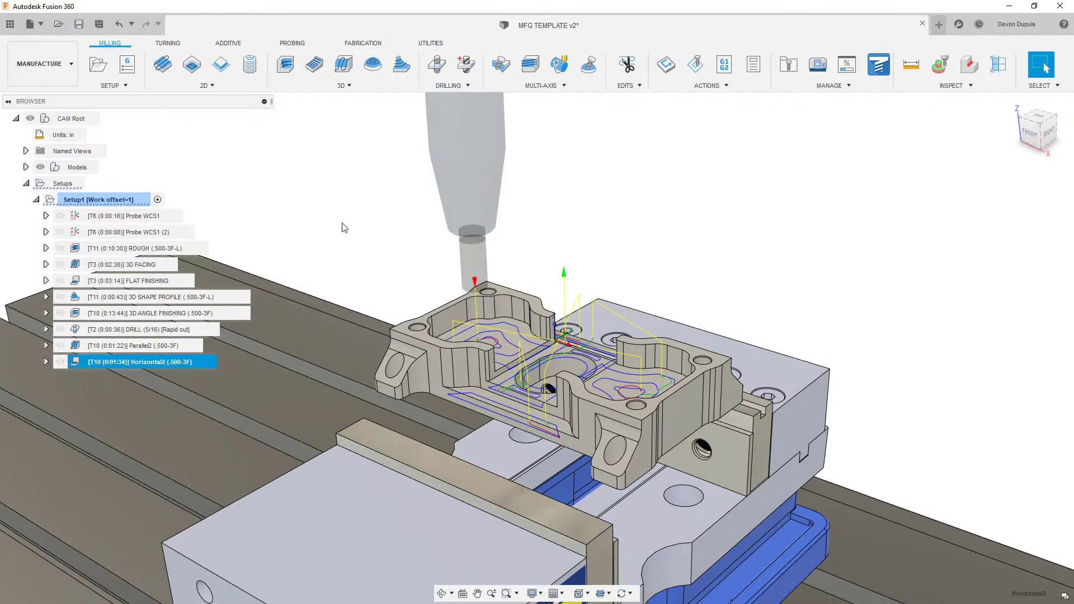
Step: Examine the toolpath of the 3D SHAPE PROFILE operation around the part
left_click(157, 298)
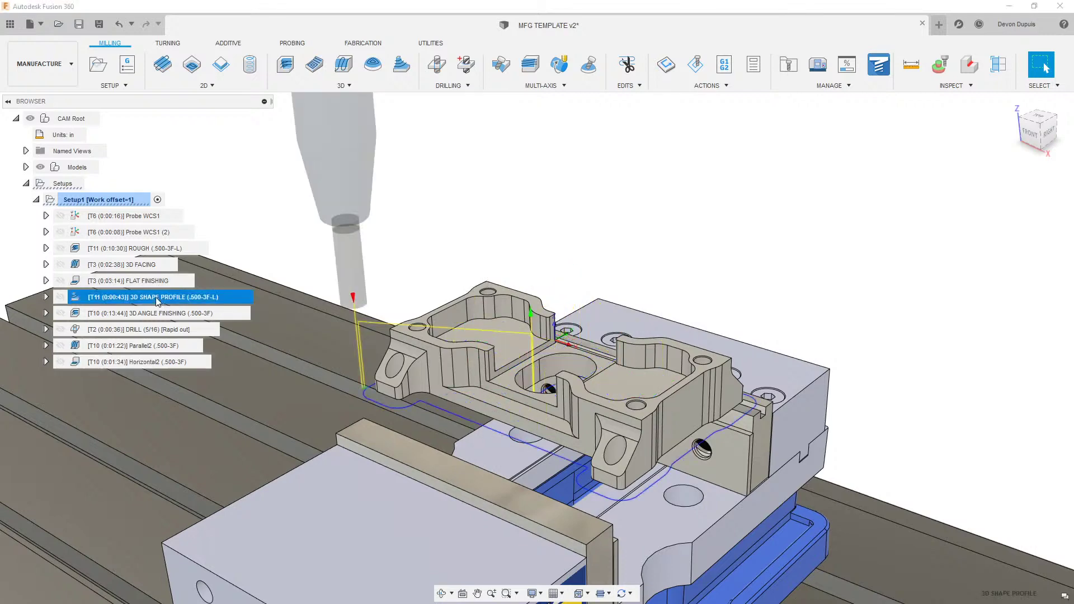
middle_click_drag(456, 216, 470, 299, "shift")
middle_click_drag(675, 146, 599, 222, "shift")
left_click(576, 213)
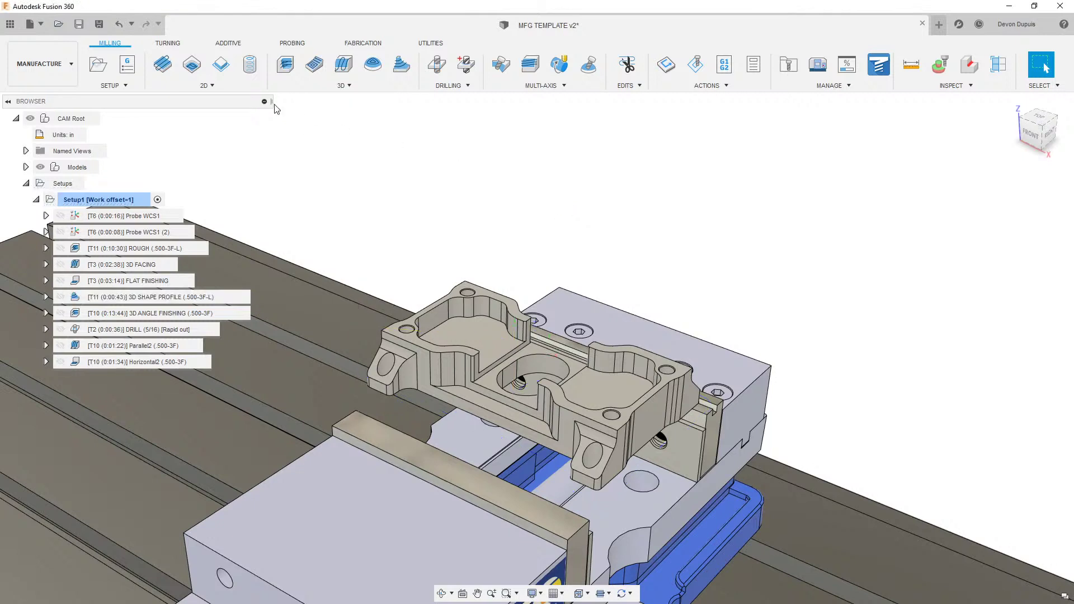
Step: Create a 2D Contour operation along the part's bottom outer edge and the central bore's edge, and generate and inspect its toolpath
left_click(221, 66)
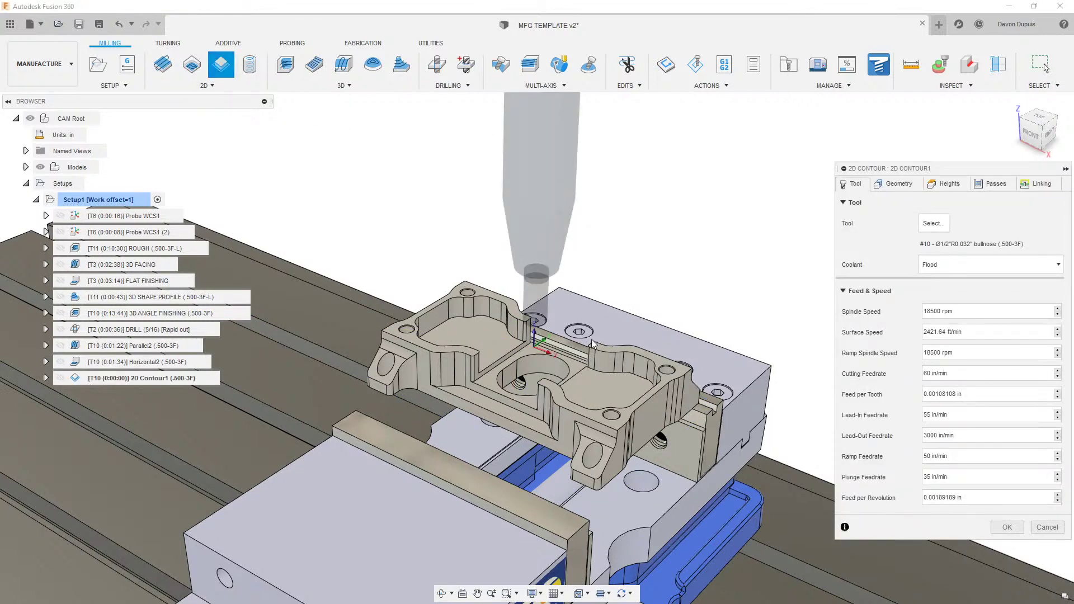
left_click(519, 438)
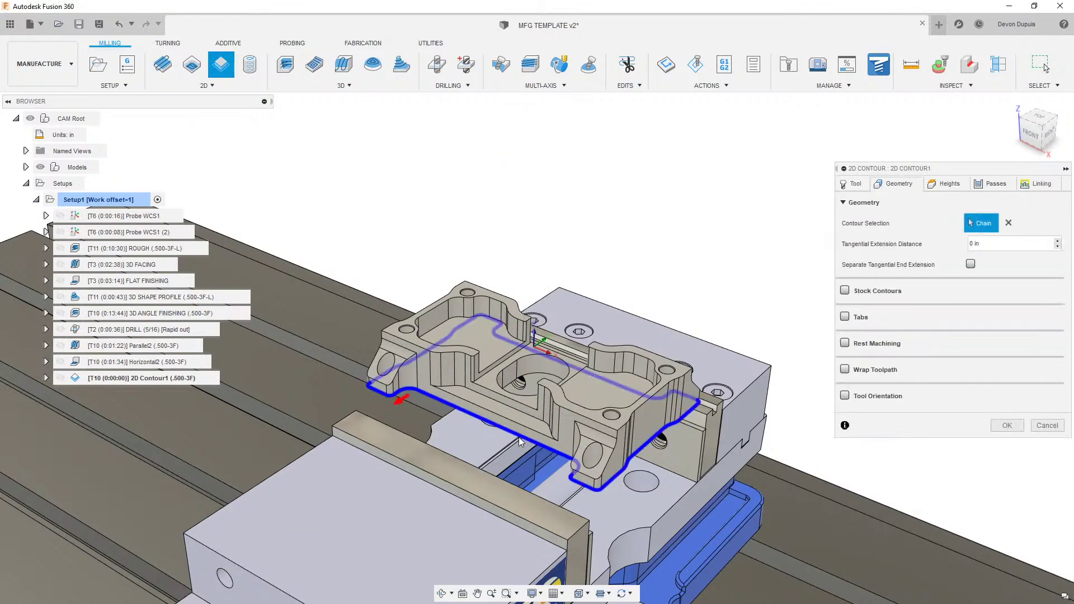
middle_click_drag(529, 421, 543, 377, "shift")
left_click(544, 379)
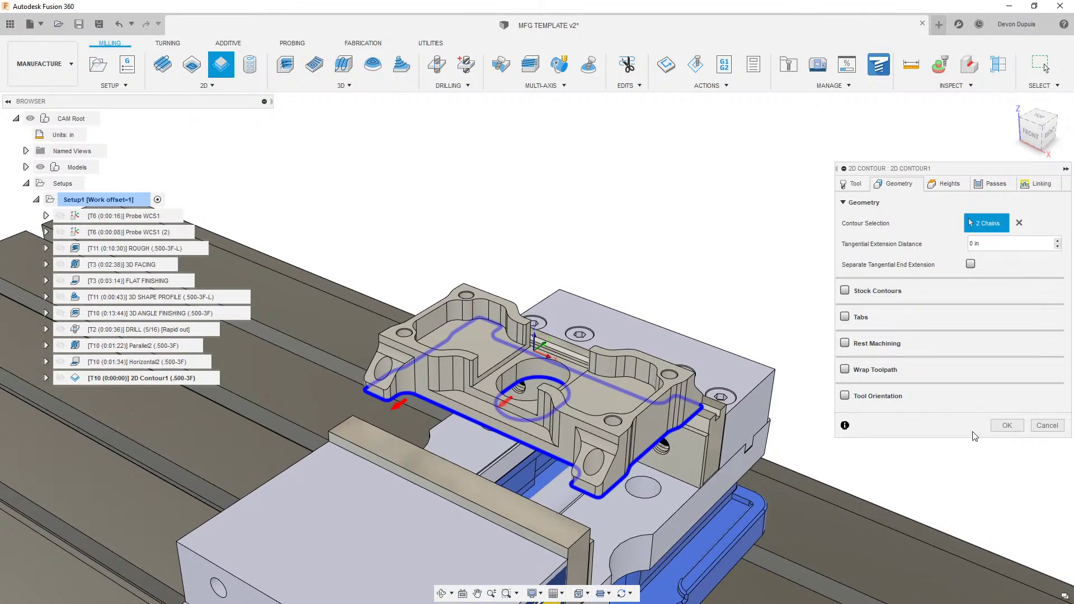
left_click(1007, 425)
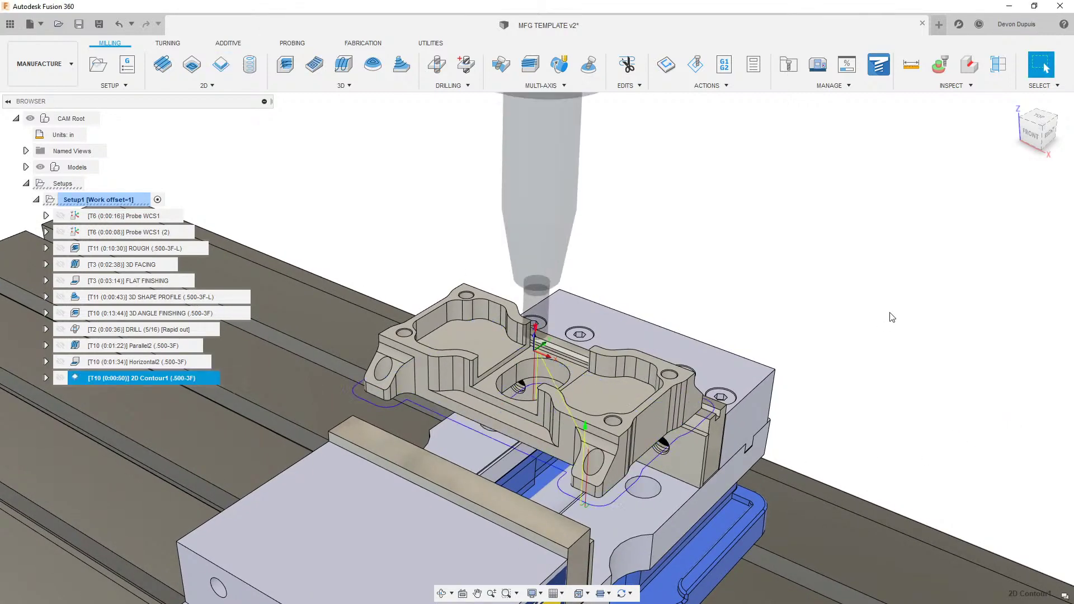
middle_click_drag(620, 361, 607, 400, "shift")
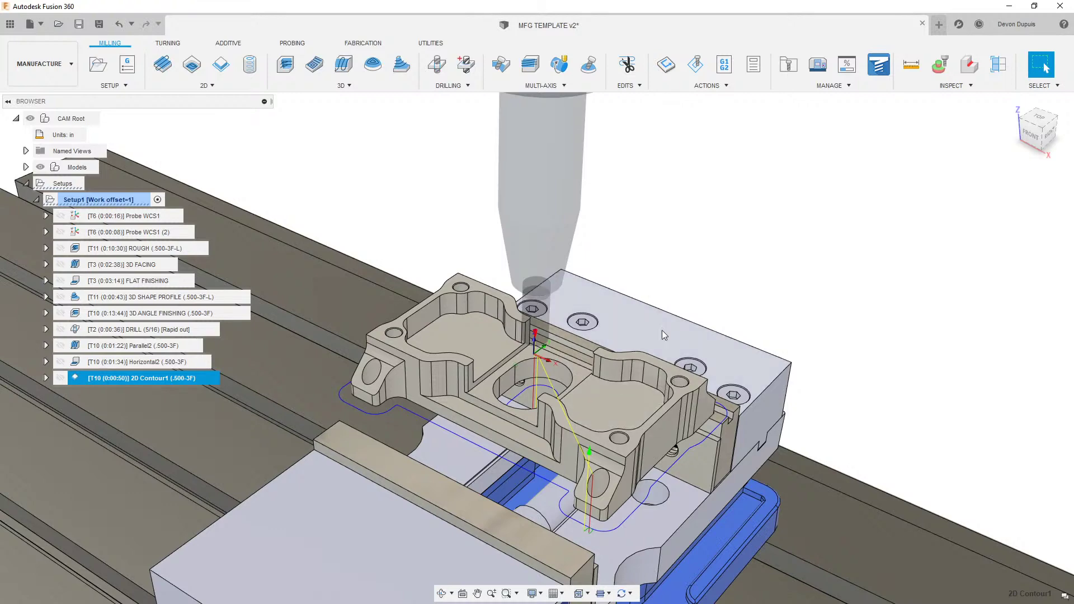
middle_click_drag(271, 300, 397, 220, "shift")
left_click(389, 238)
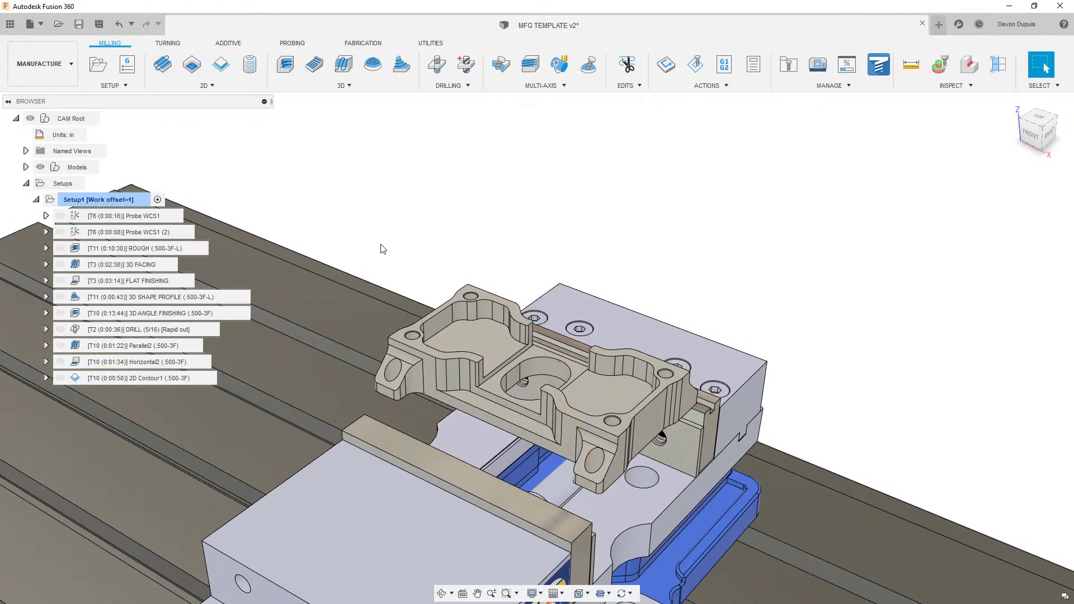
Step: Enable Flat Area Detection in the 3D SHAPE PROFILE operation and regenerate its toolpath to inspect the added levels
left_click(167, 298)
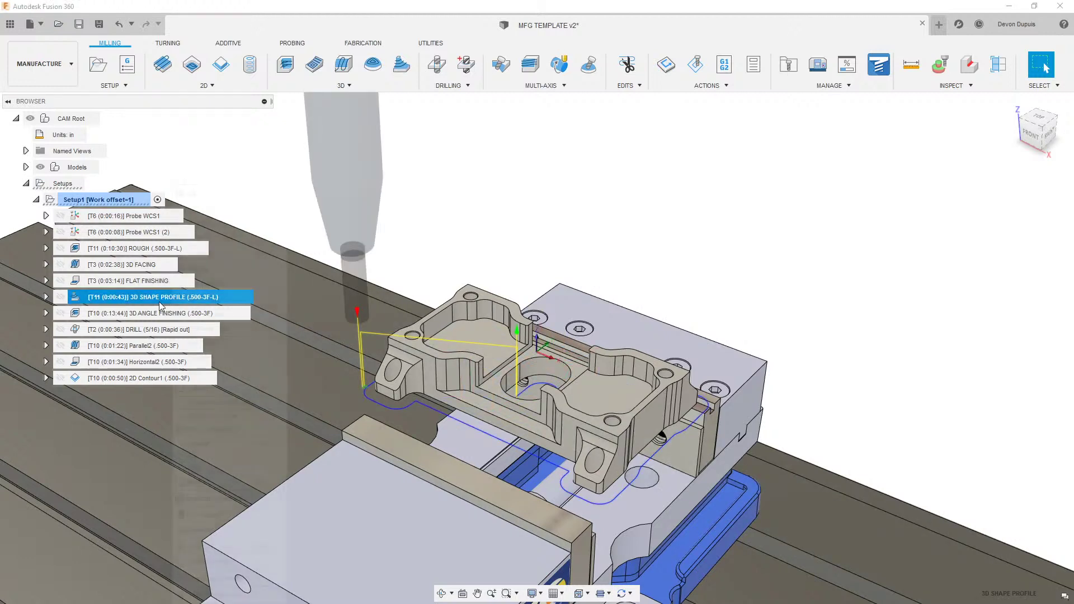
right_click(173, 299)
left_click(463, 226)
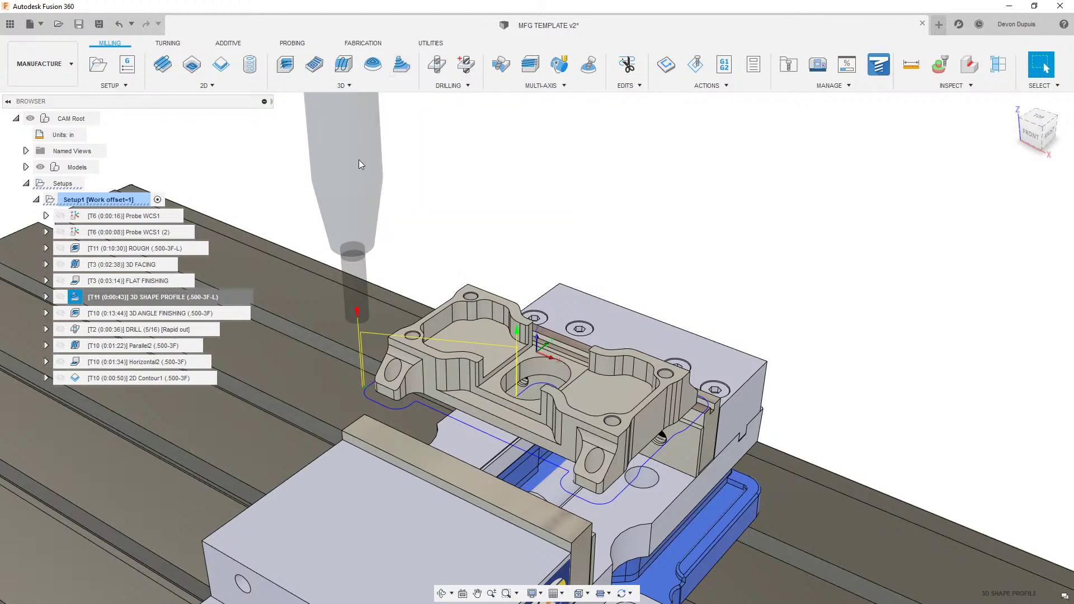
right_click(219, 297)
left_click(262, 9)
left_click(995, 184)
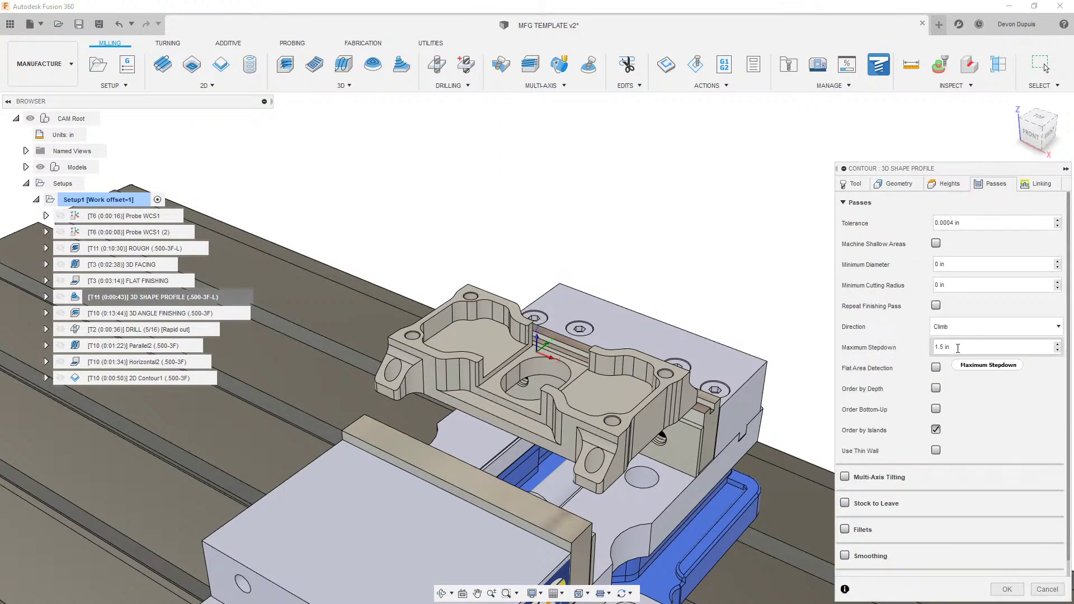
mouse_move(958, 348)
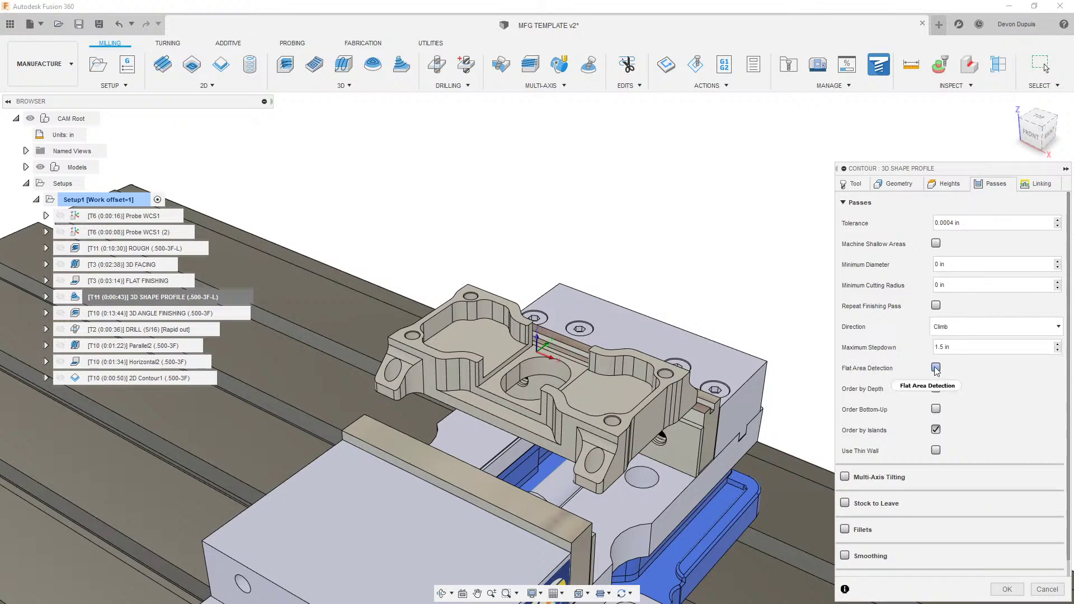
left_click(1007, 589)
middle_click_drag(851, 238, 783, 234, "shift")
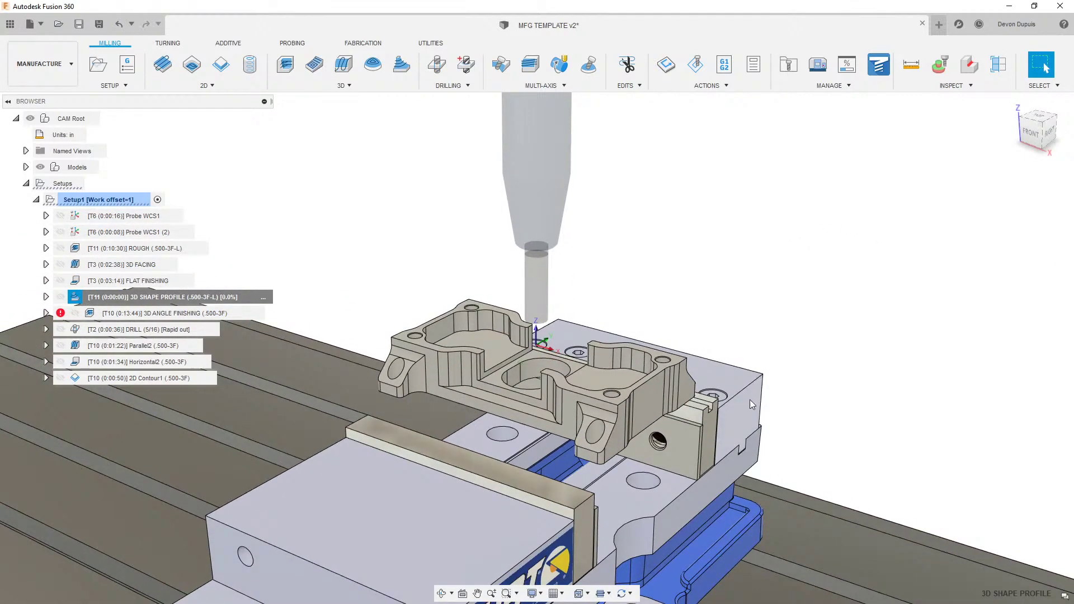
middle_click_drag(498, 428, 529, 407, "shift")
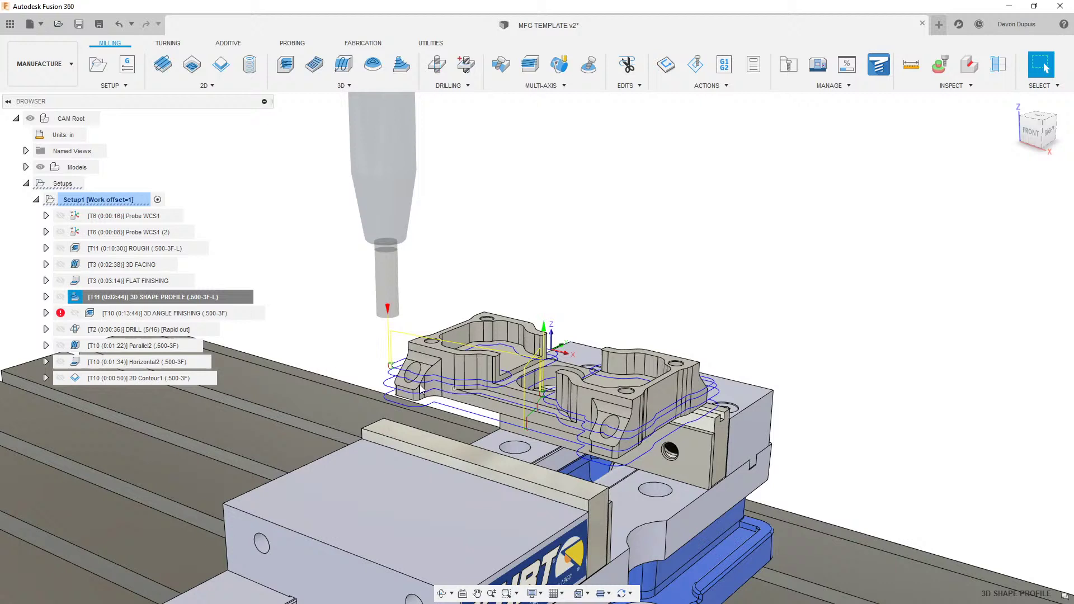
Step: Disable Flat Area Detection in the 3D SHAPE PROFILE operation and regenerate its toolpath
right_click(217, 301)
left_click(265, 10)
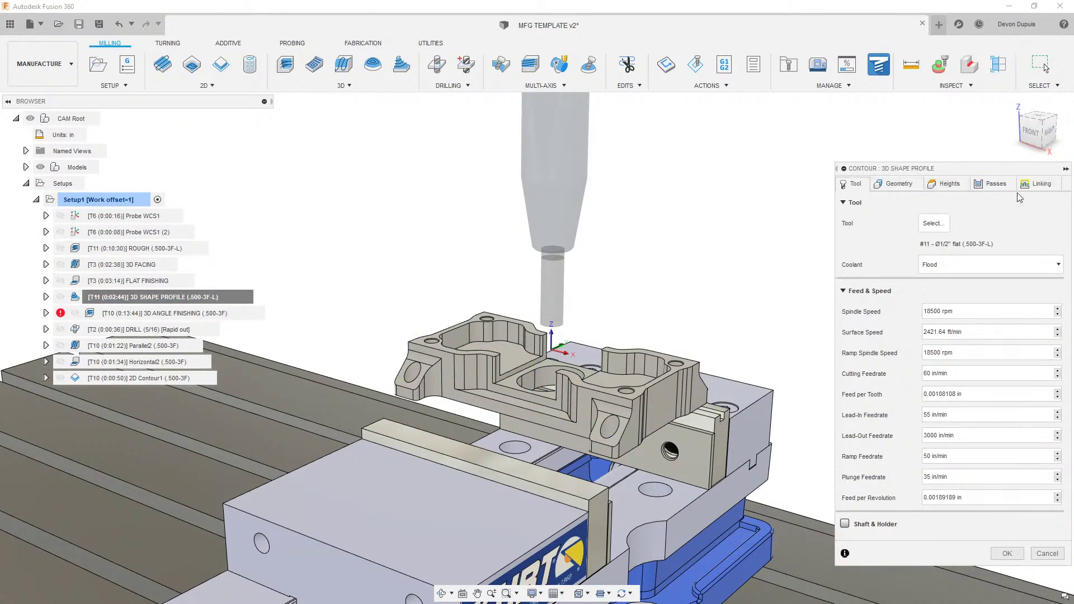
left_click(993, 186)
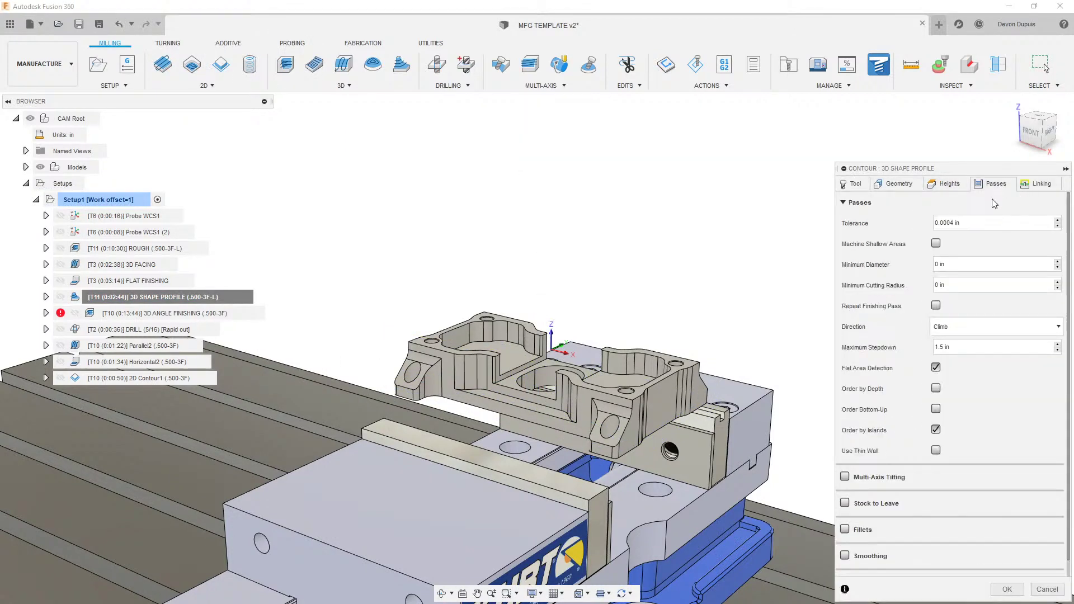
left_click(936, 367)
left_click(1013, 589)
middle_click_drag(839, 251, 694, 245, "shift")
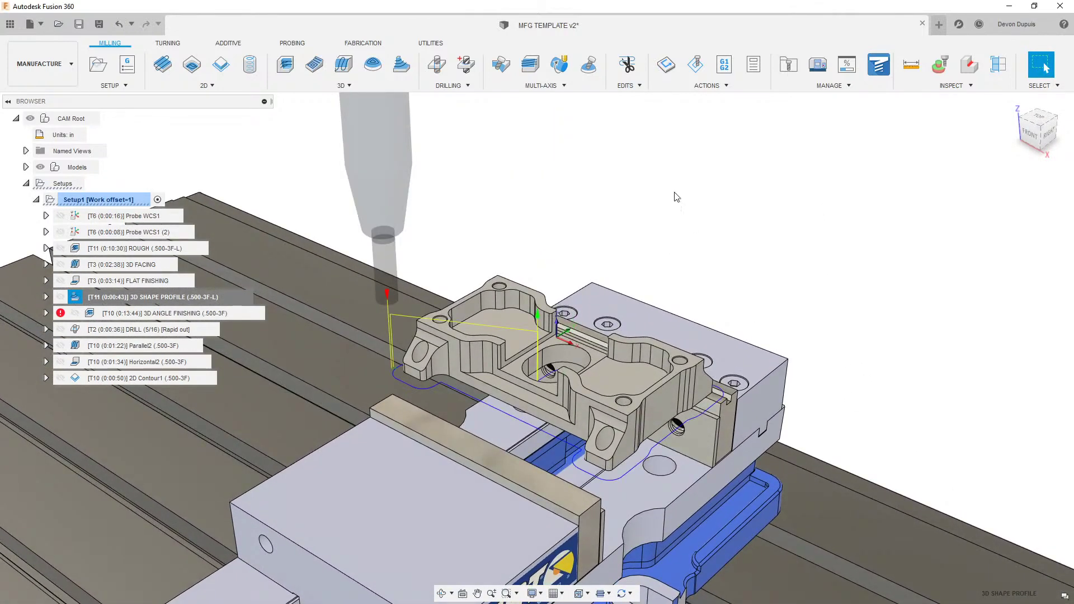
Step: Try an additional offset of 10 for the silhouette machining boundary of 3D SHAPE PROFILE, and discard the edit
right_click(190, 297)
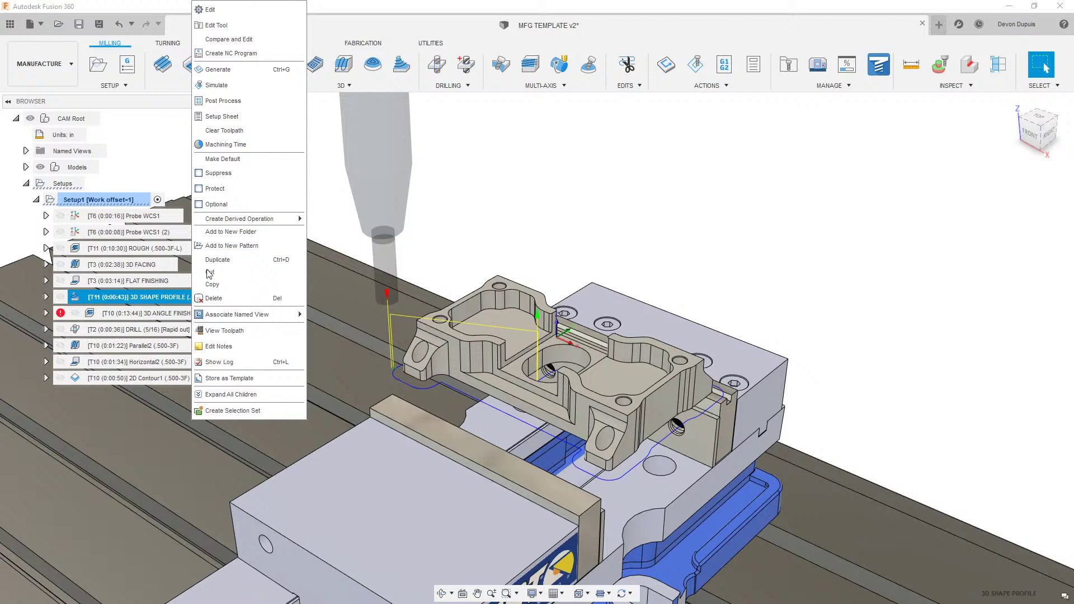
left_click(241, 8)
left_click(895, 183)
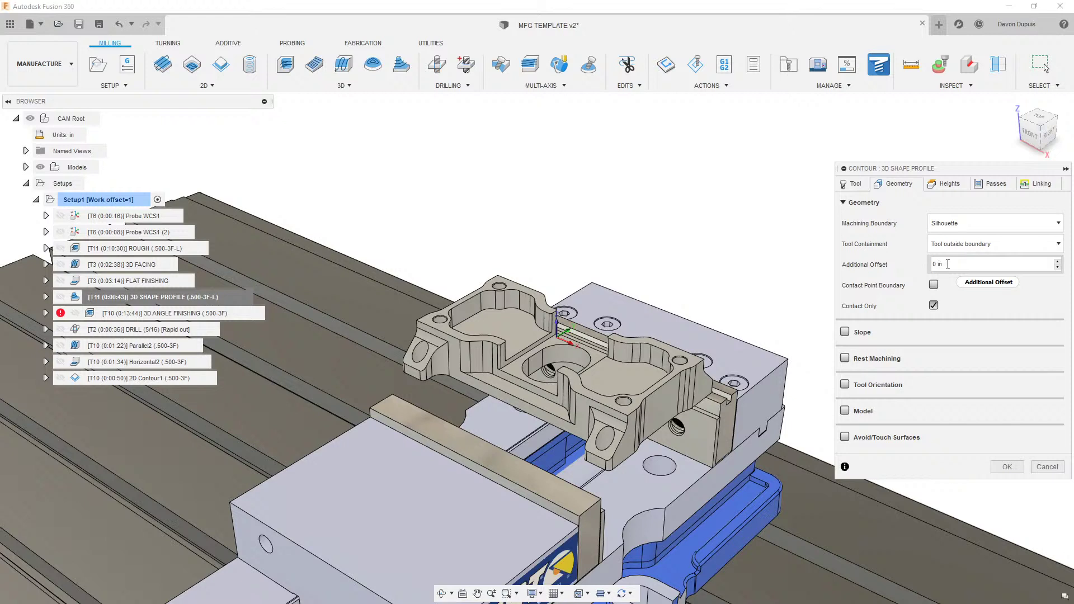
left_click_drag(953, 264, 887, 260)
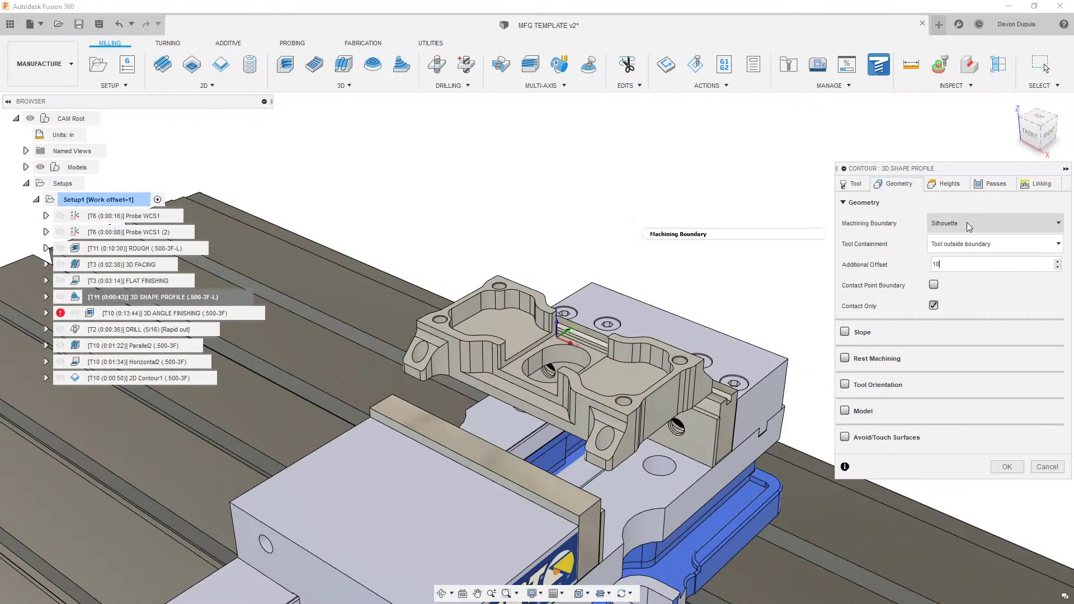
mouse_move(966, 223)
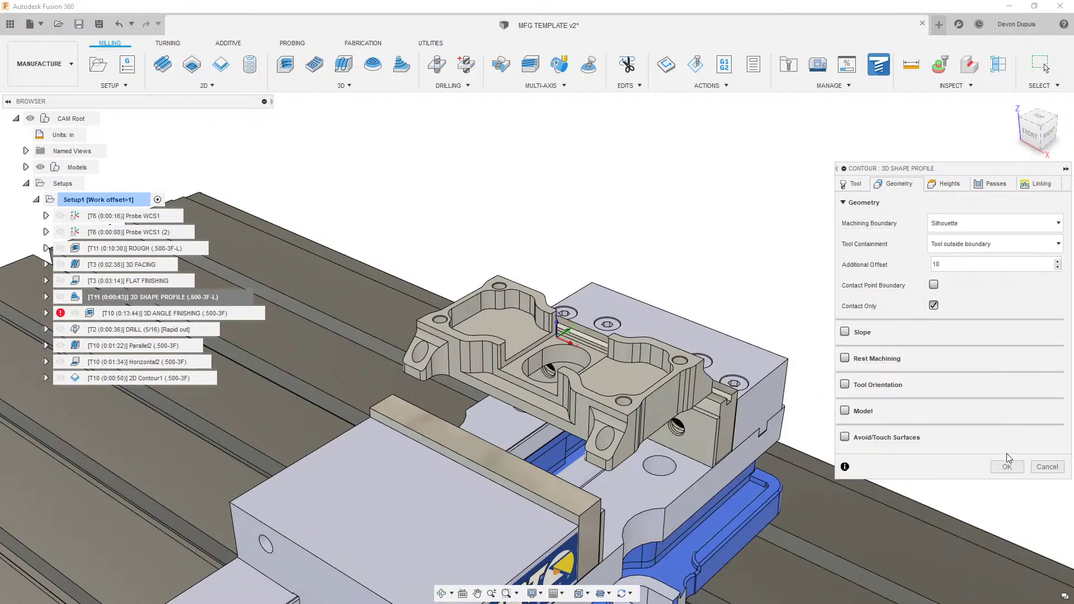
left_click(1033, 467)
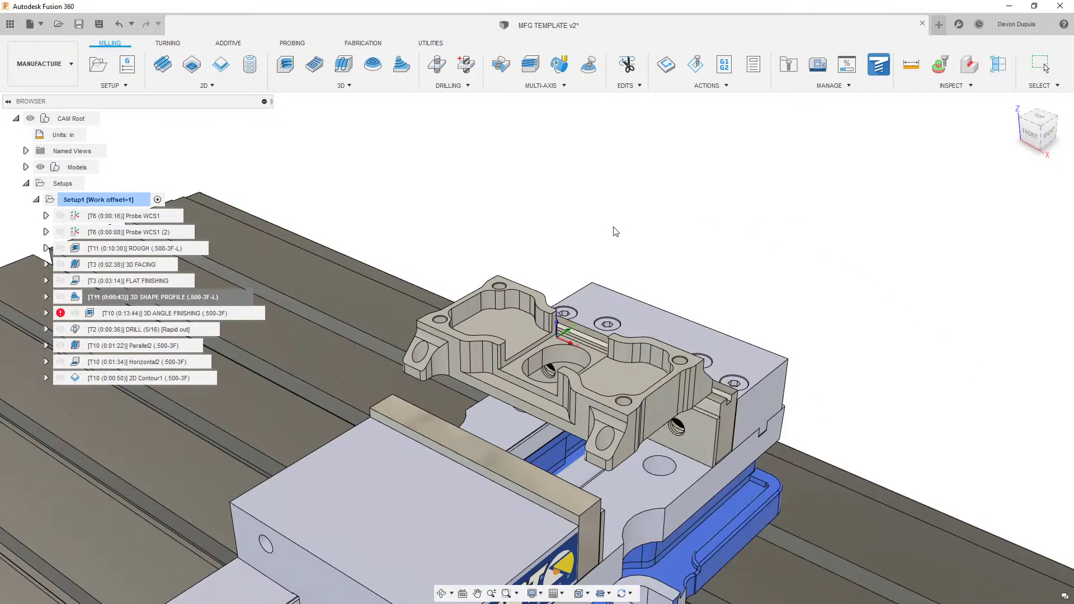
Step: View the 3D ANGLE FINISHING toolpath, open the operation's settings and look up the Pocket Clearing strategy among the 3D operations
left_click(178, 315)
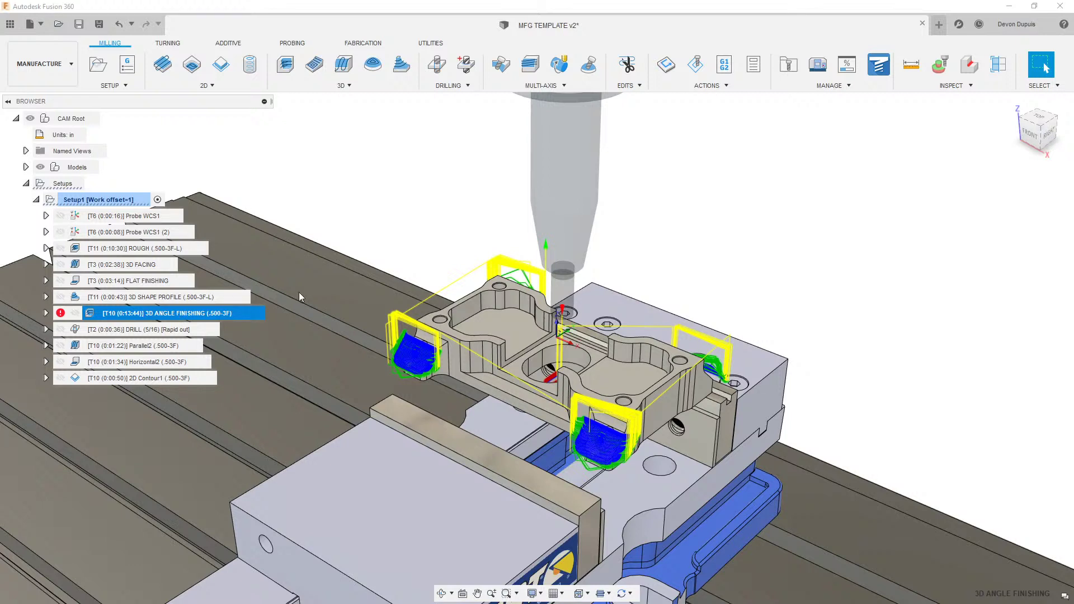
right_click(213, 317)
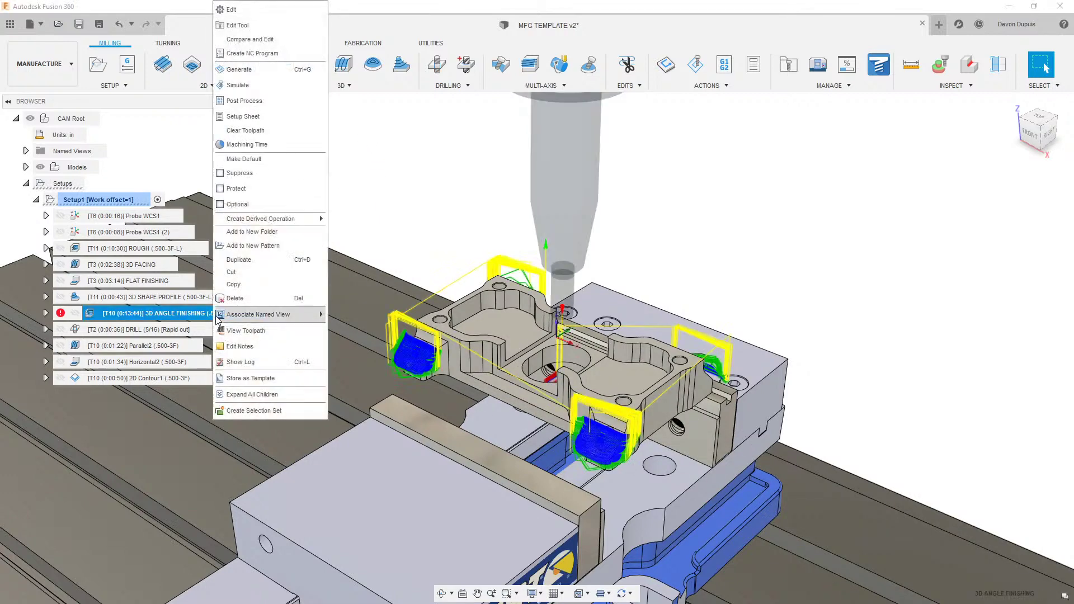
left_click(231, 10)
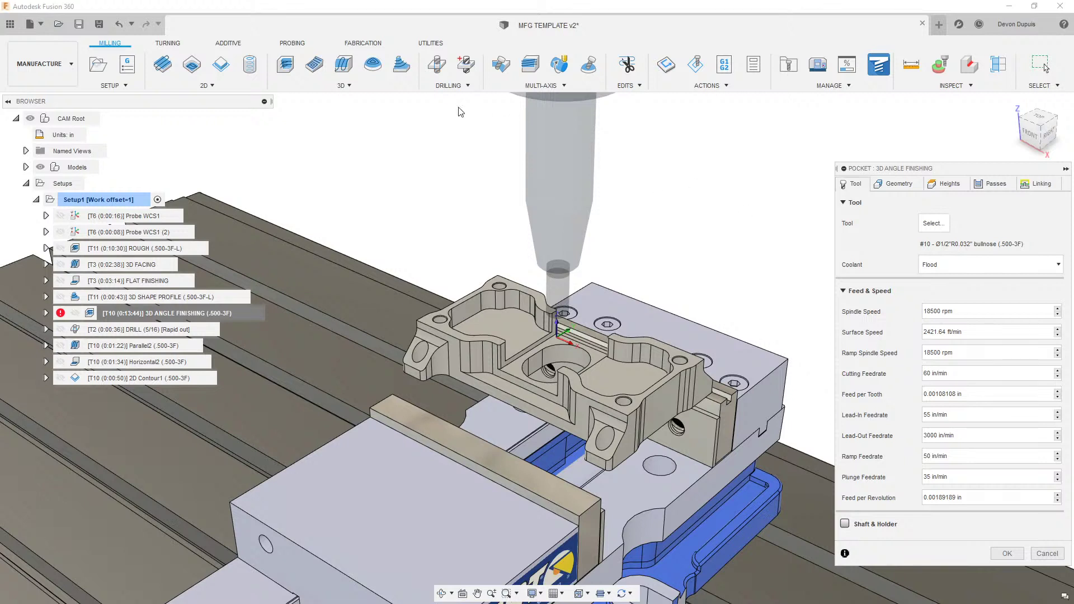
left_click(343, 85)
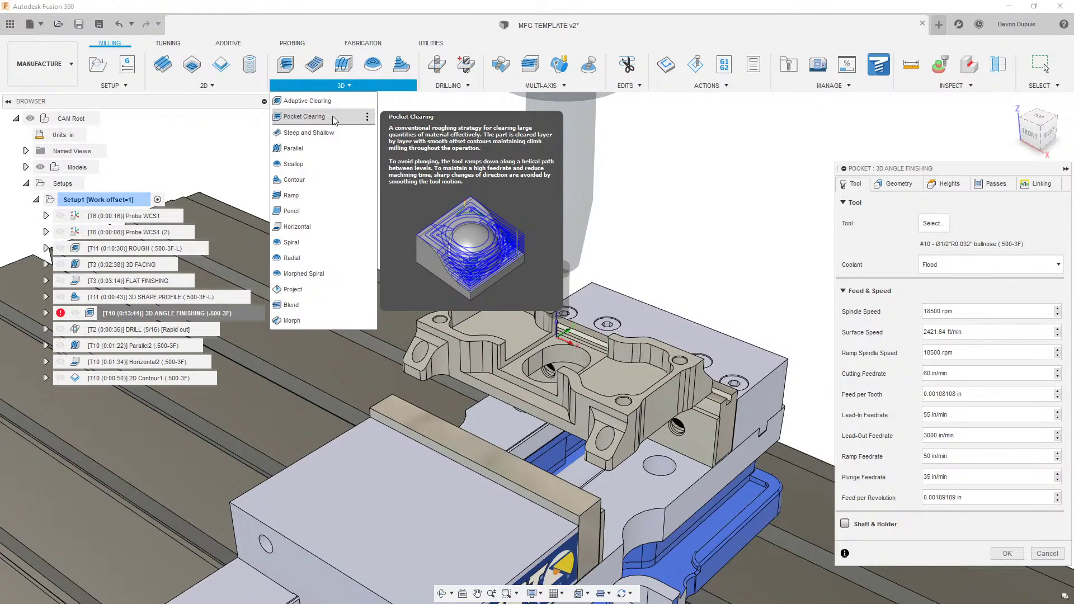
Step: Examine 3D ANGLE FINISHING's machining boundary, rest machining and maximum roughing stepdown settings, and close the operation without changing them
left_click(897, 188)
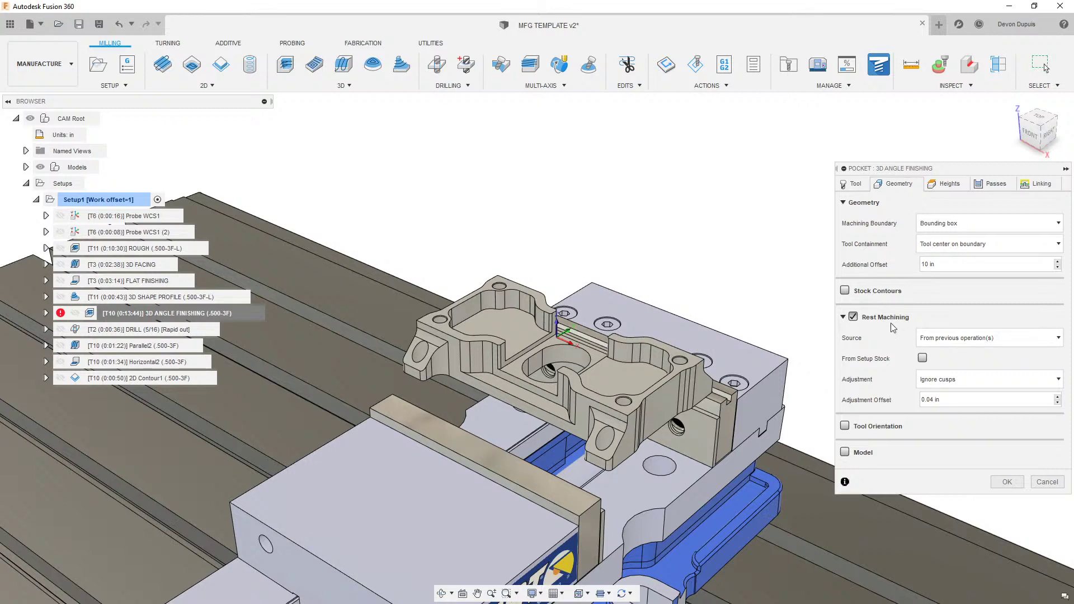
left_click(983, 192)
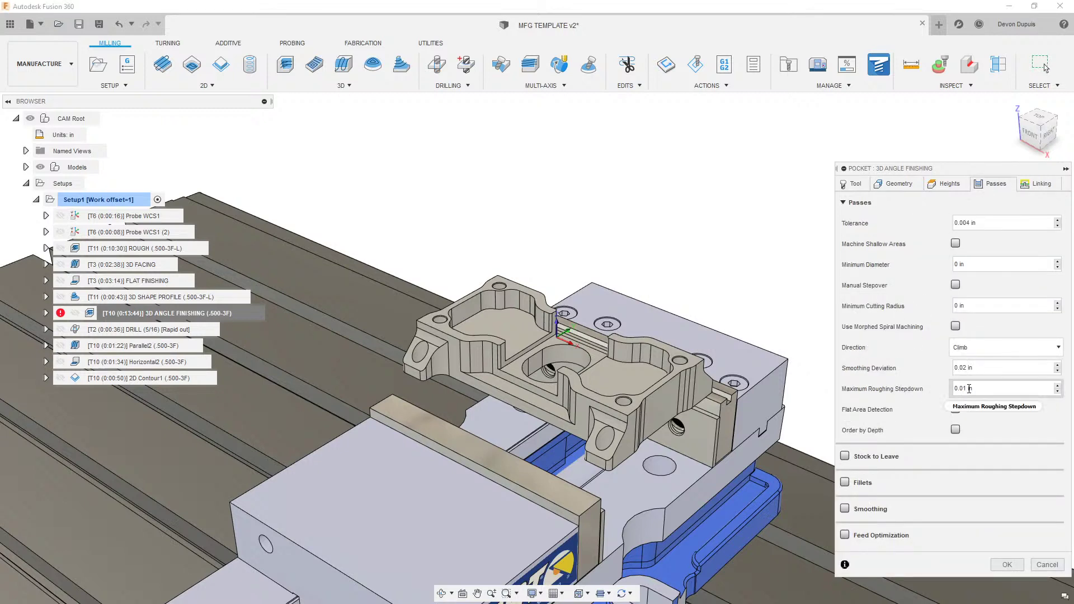
mouse_move(988, 390)
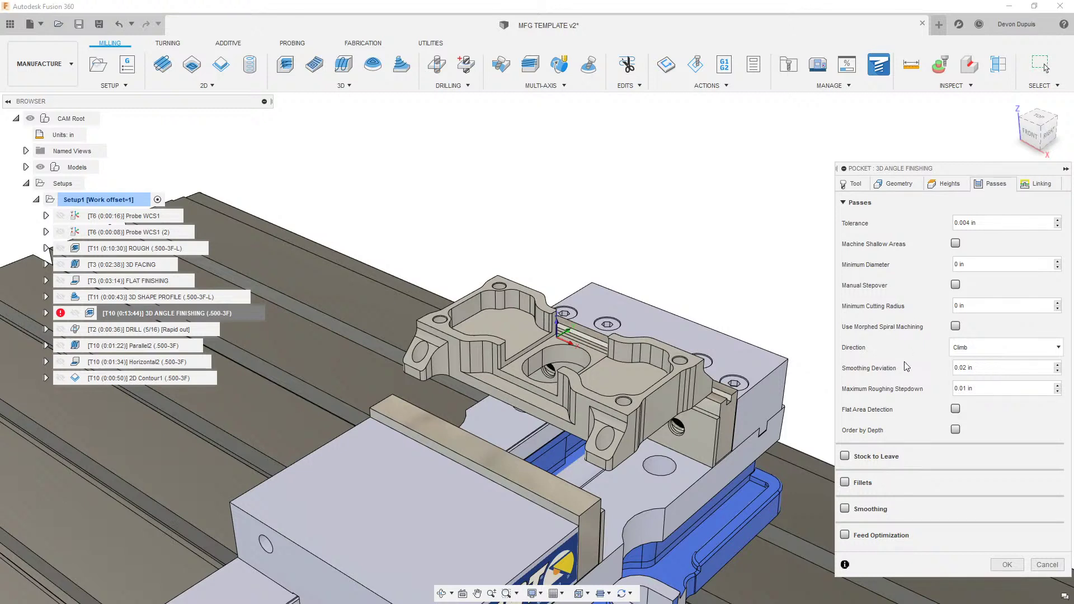
left_click(895, 185)
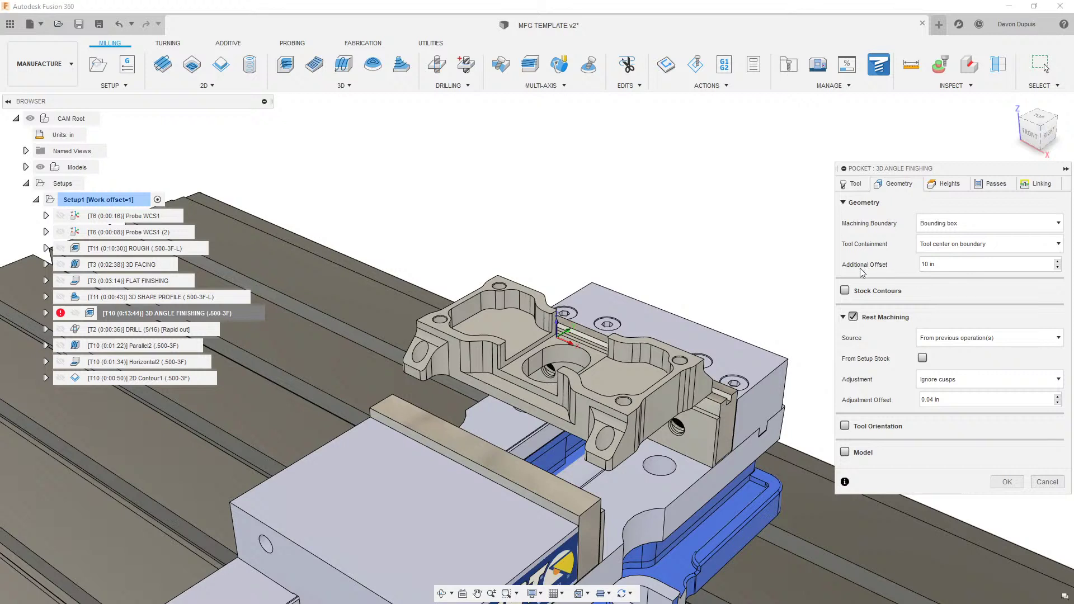
mouse_move(64, 320)
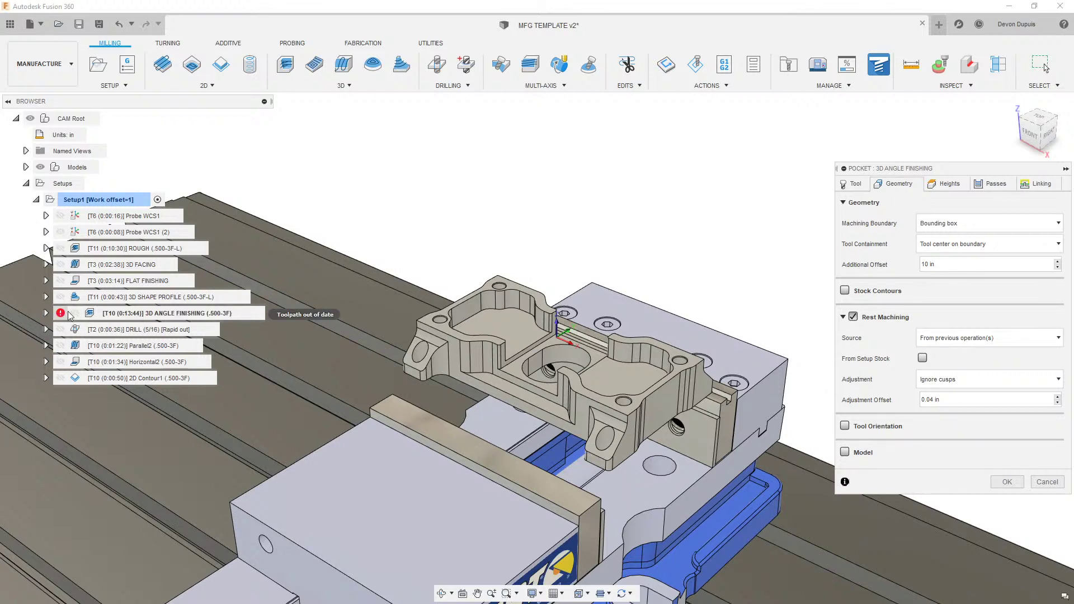
left_click(1057, 485)
right_click(266, 314)
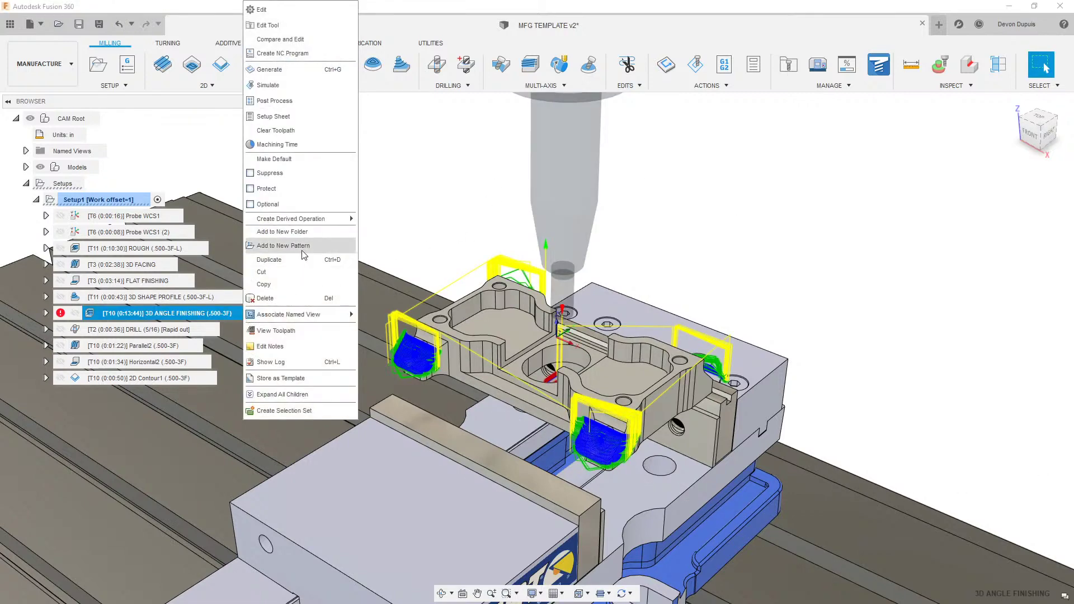
key("Escape")
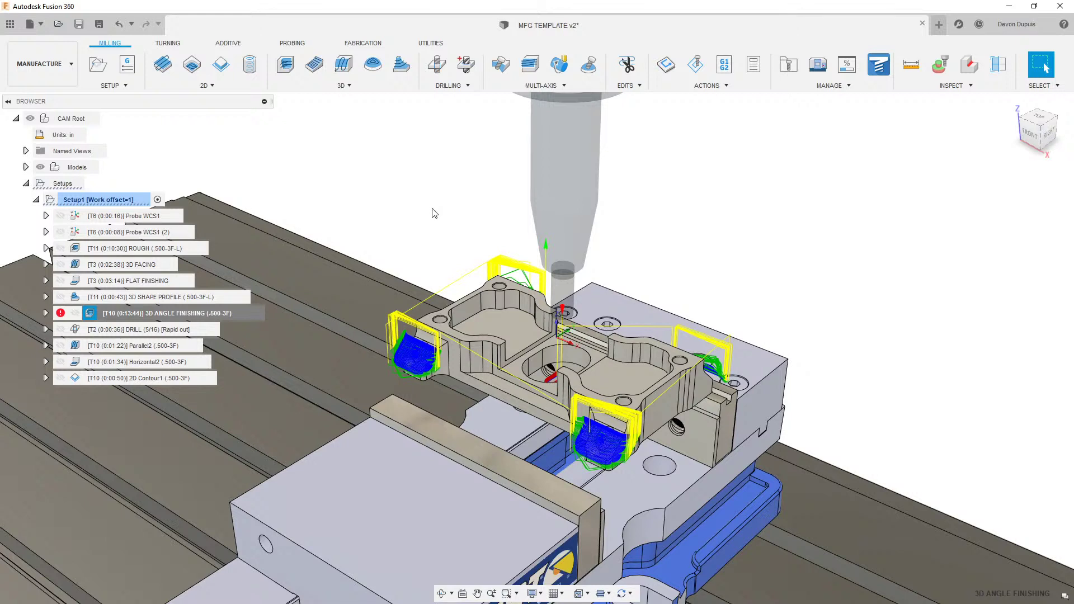
left_click(372, 175)
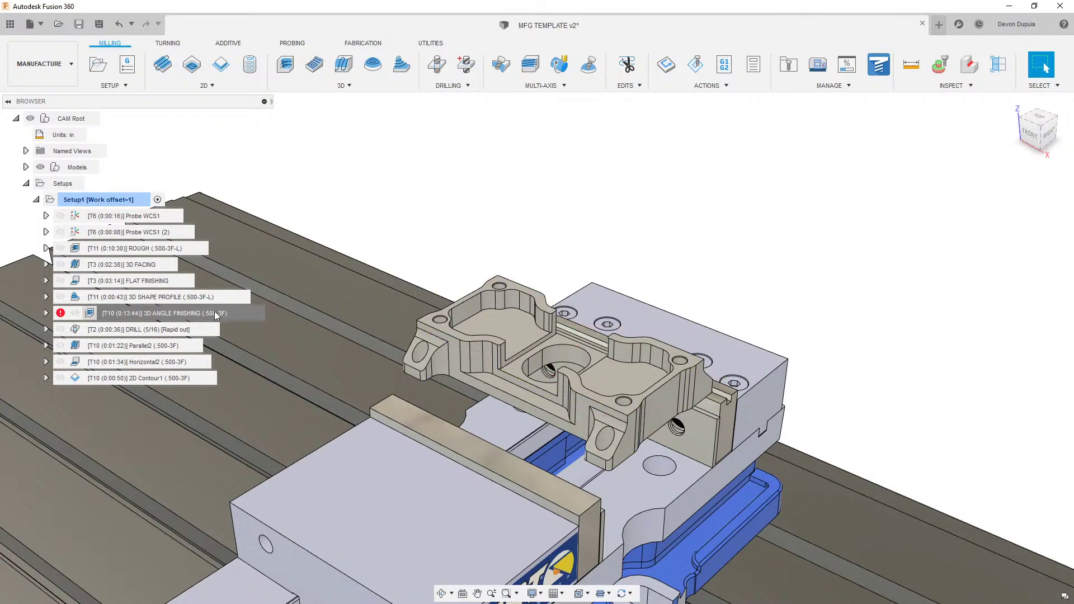
Step: Examine the DRILL (5/16) operation's tool and its diameter-range hole selection, and close the operation without changing it
left_click(188, 331)
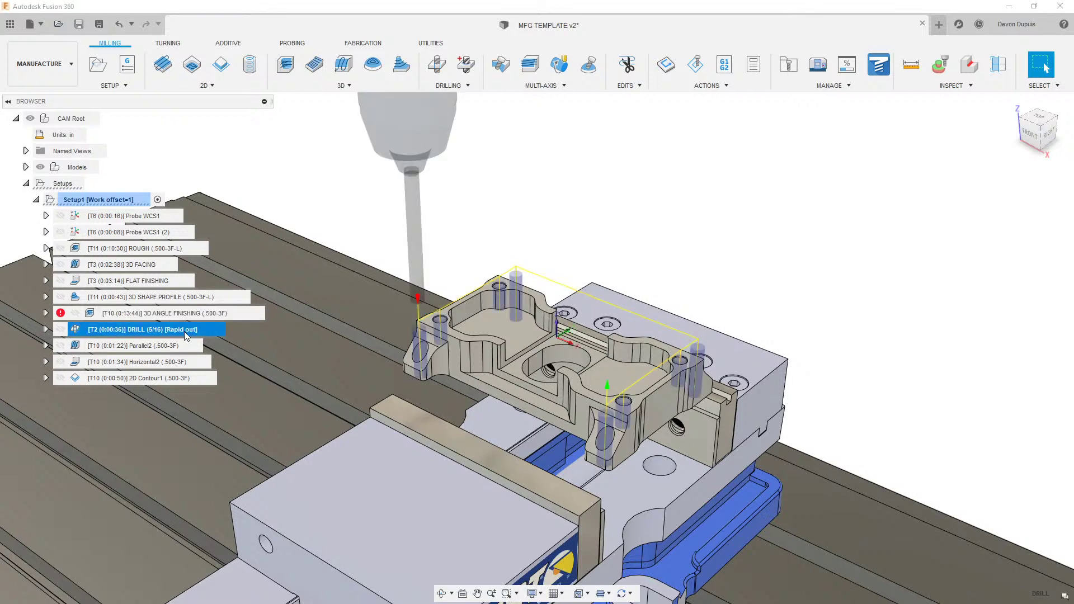
right_click(188, 335)
left_click(247, 12)
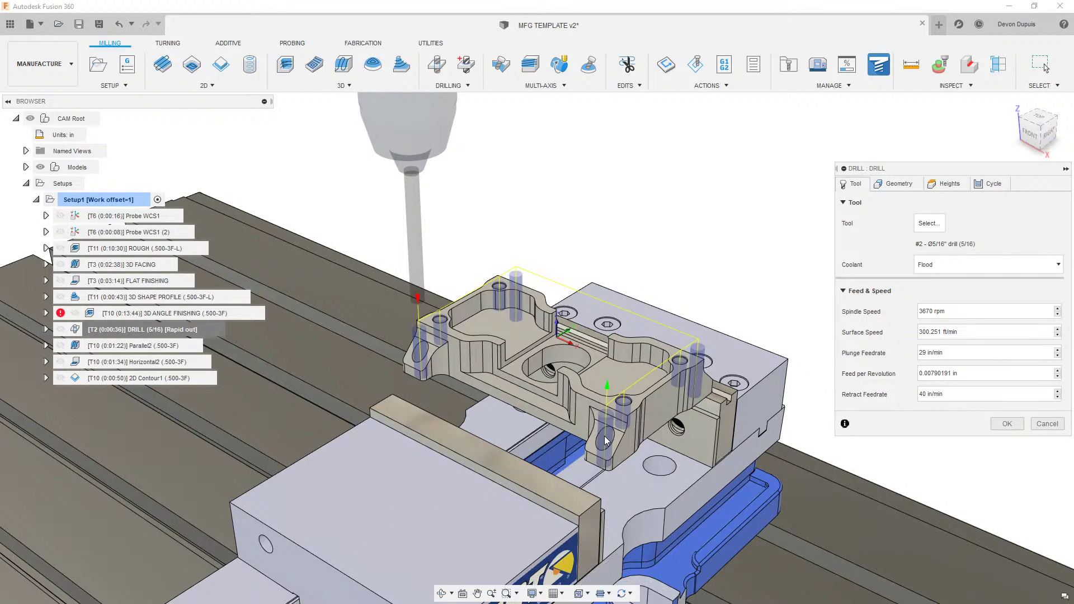
left_click(896, 184)
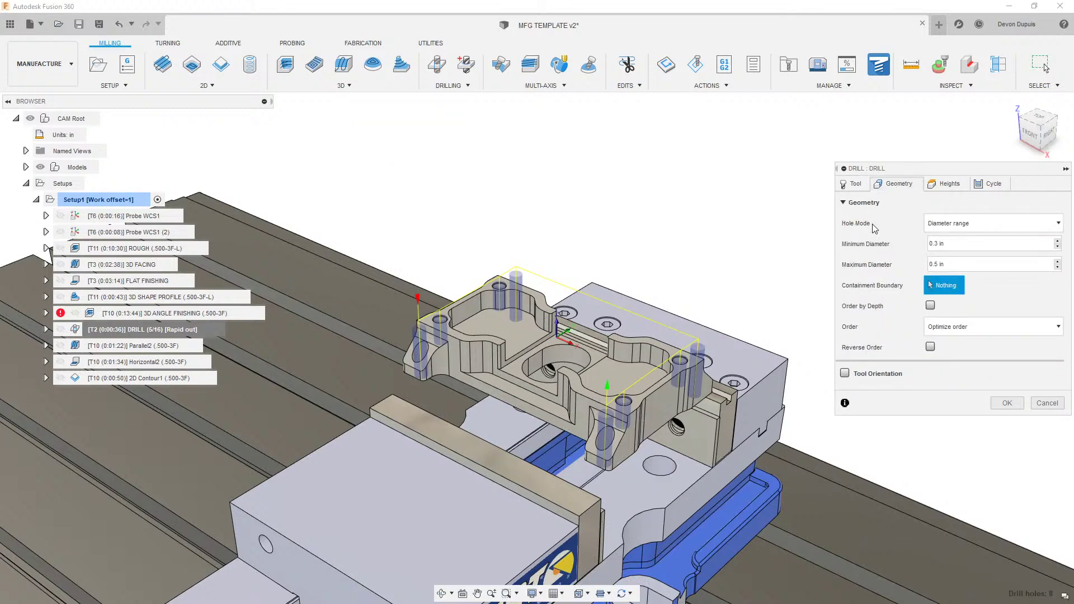
mouse_move(949, 229)
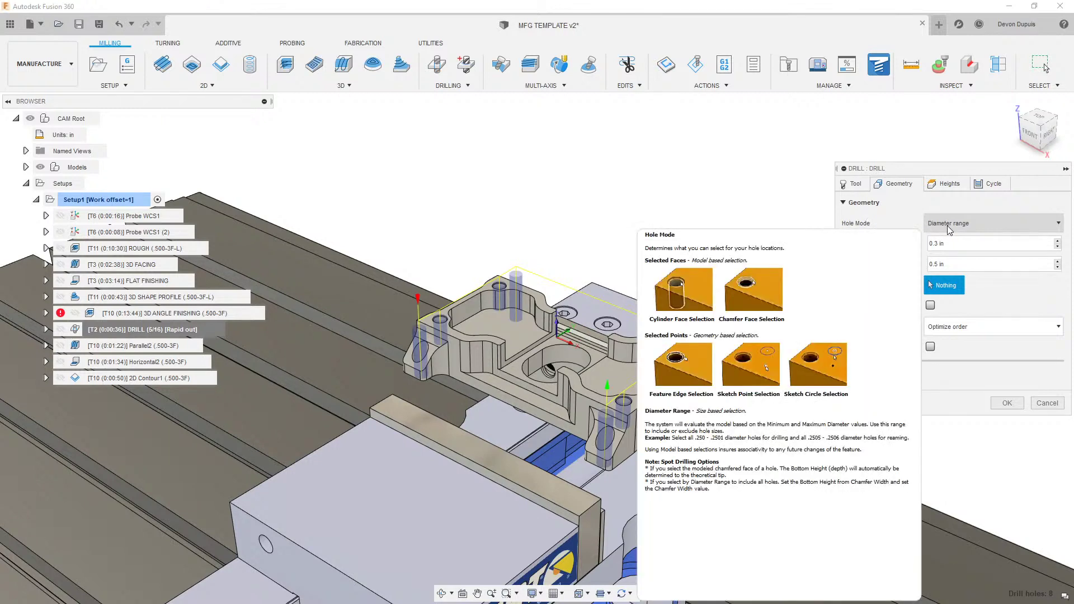
left_click(852, 184)
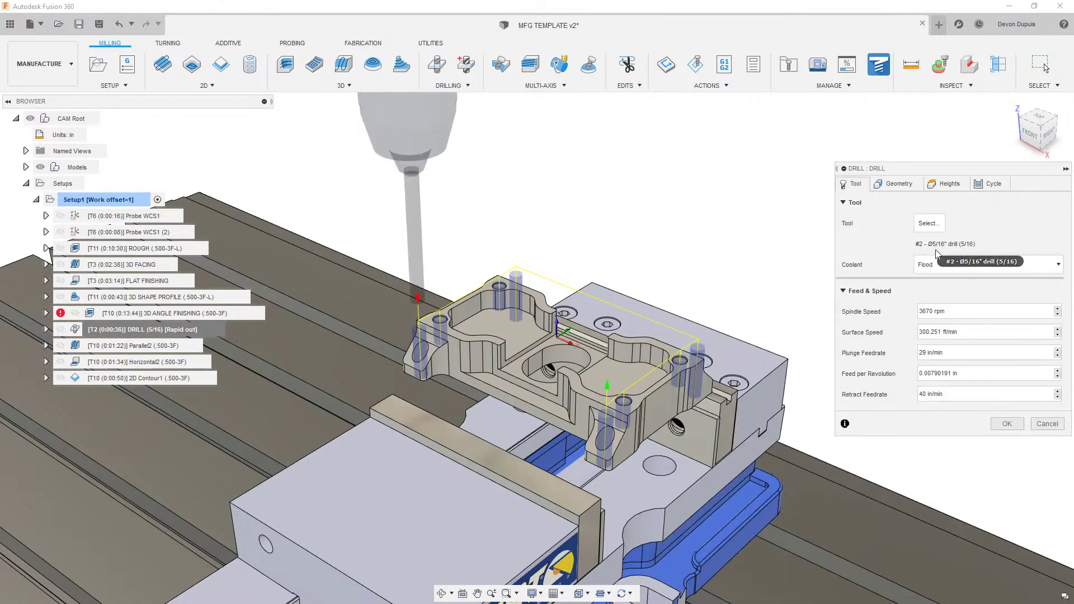
left_click(897, 184)
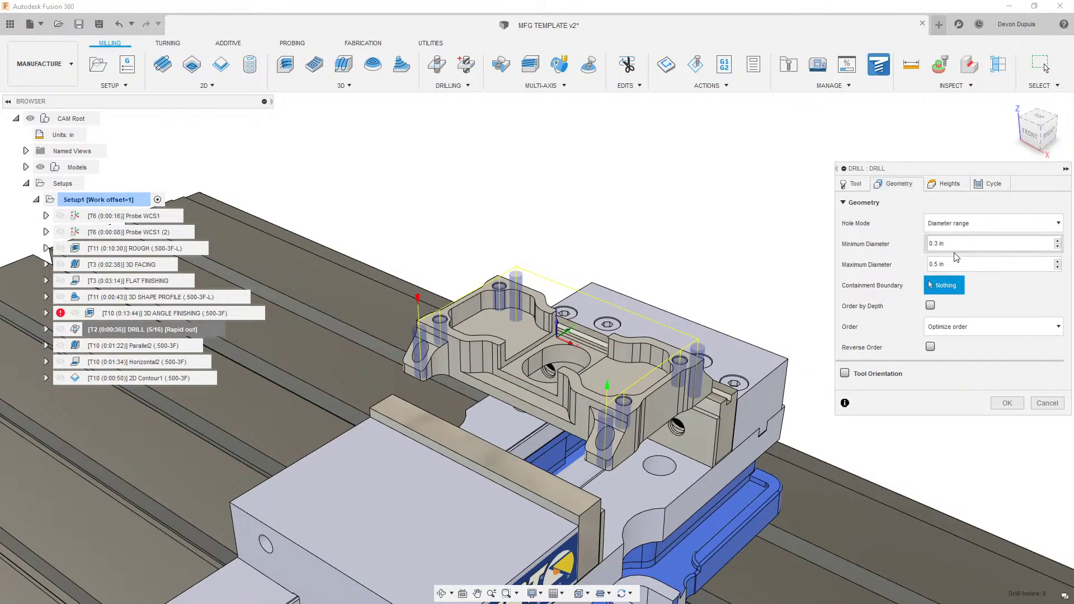
mouse_move(949, 257)
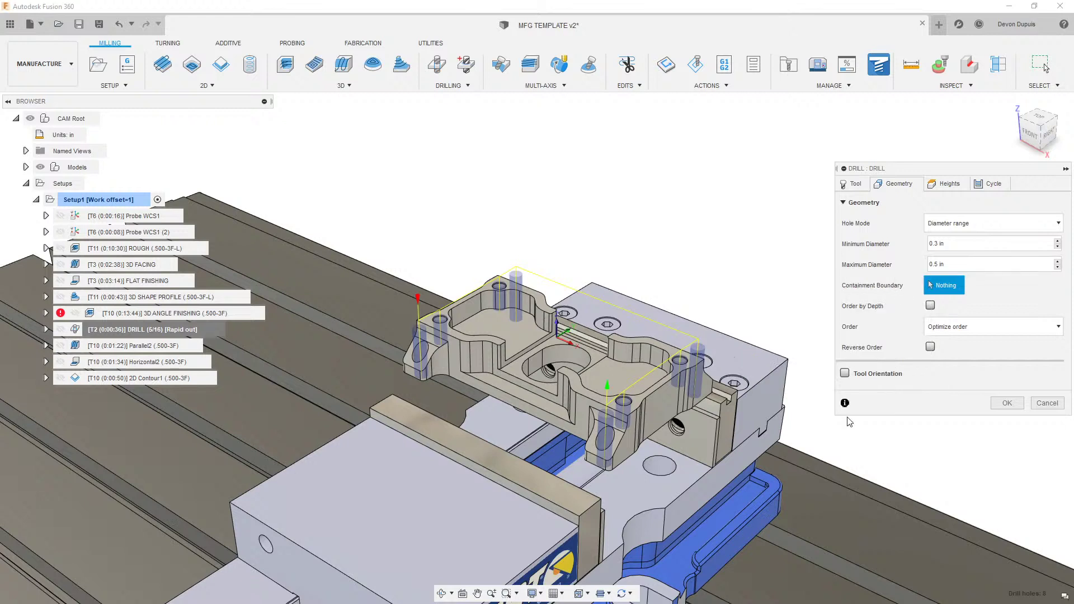
left_click(1046, 403)
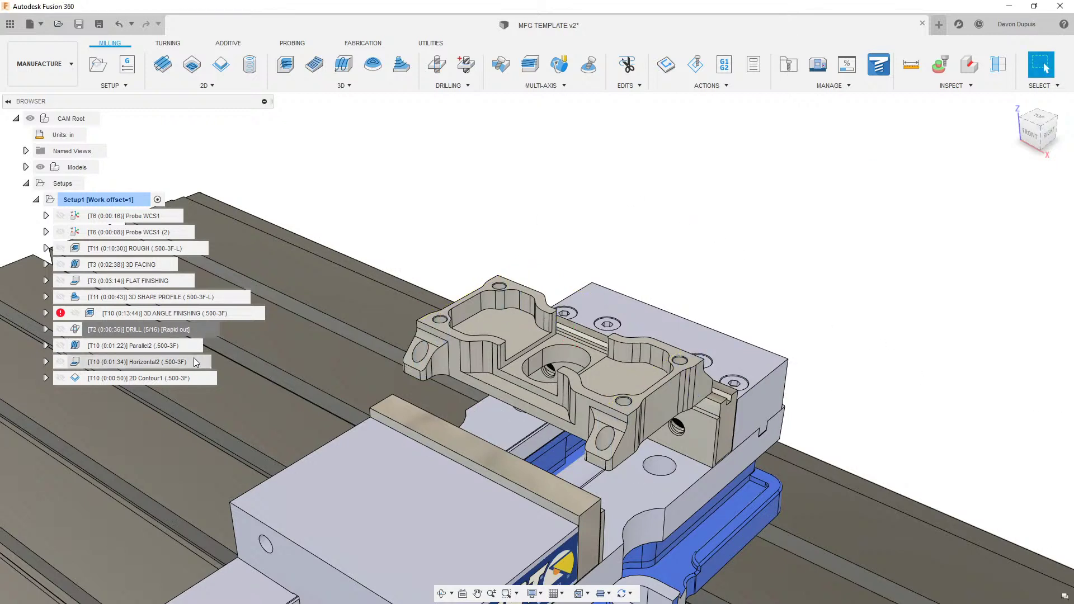
Step: Delete the Parallel2, Horizontal2 and 2D Contour1 operations from Setup1
left_click(152, 351)
left_click(160, 363)
left_click(165, 379)
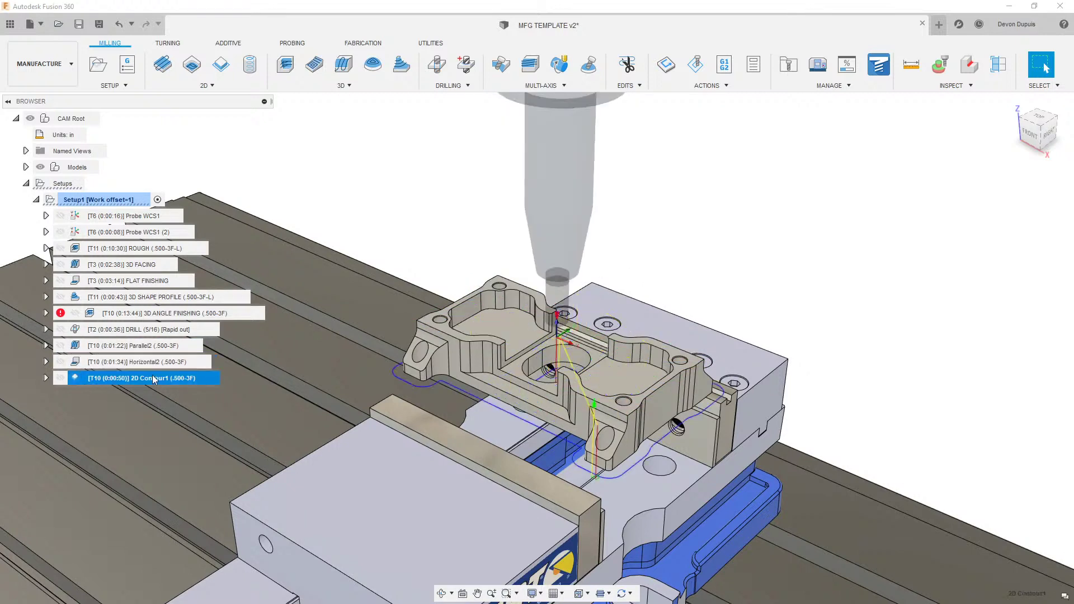
left_click(170, 345, "shift")
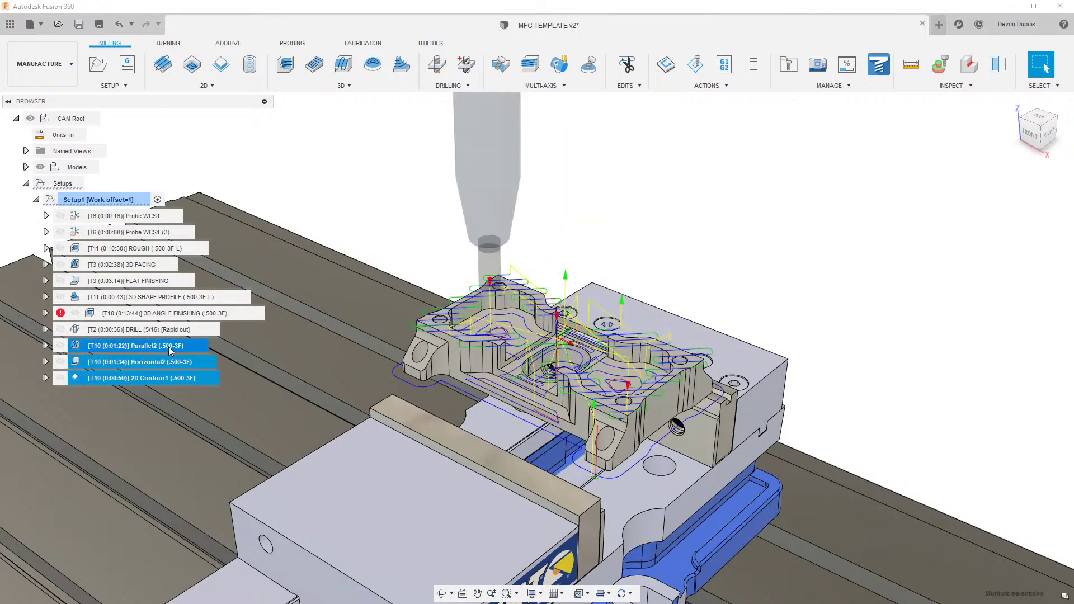
key("Delete")
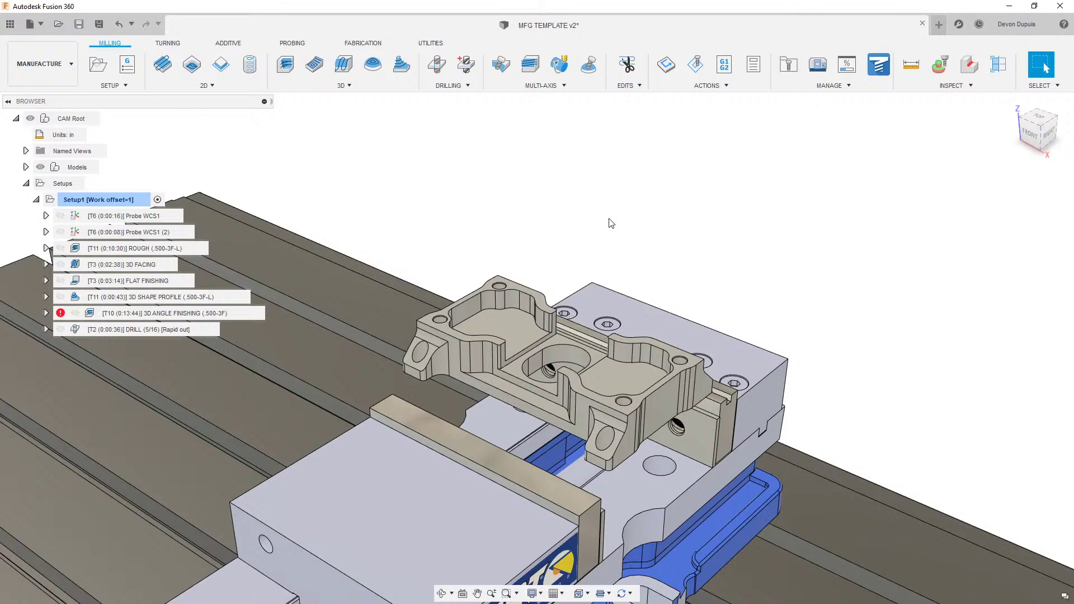
Step: Switch to the Design workspace and show the origin of the MFG TEMPLATE assembly
scroll(640, 192, "down", 5)
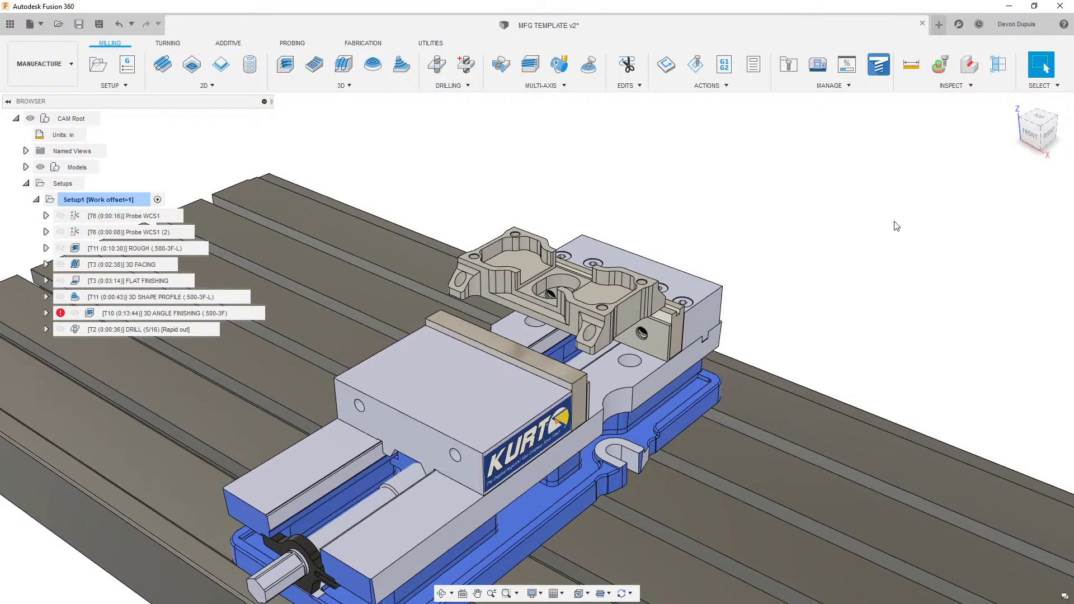
middle_click_drag(896, 227, 921, 238)
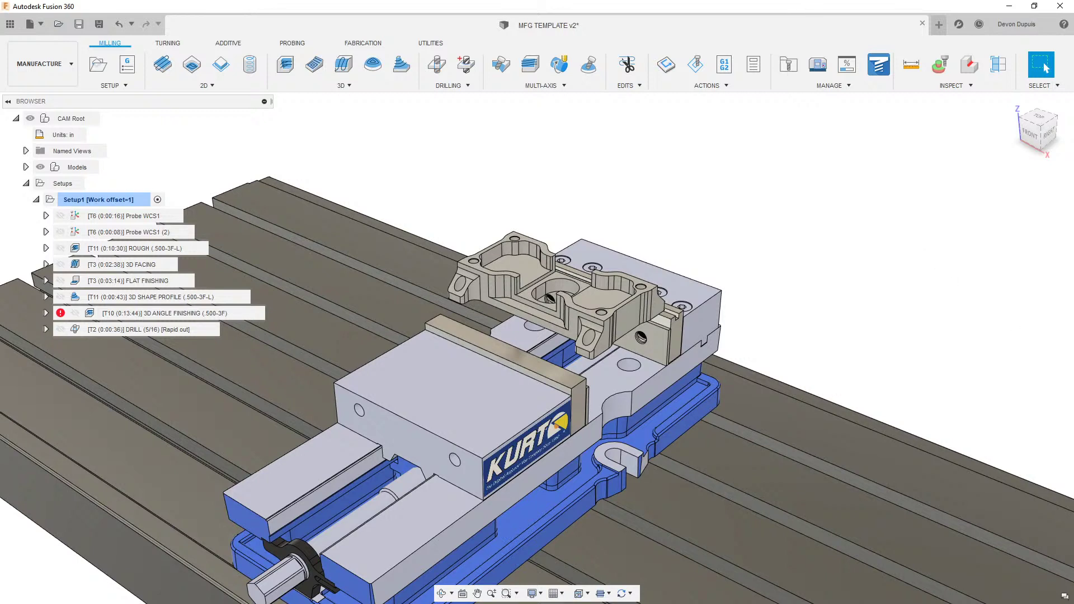
middle_click_drag(864, 121, 874, 122)
mouse_move(511, 178)
middle_mouse_down()
mouse_move(515, 200)
mouse_move(519, 187)
middle_mouse_up()
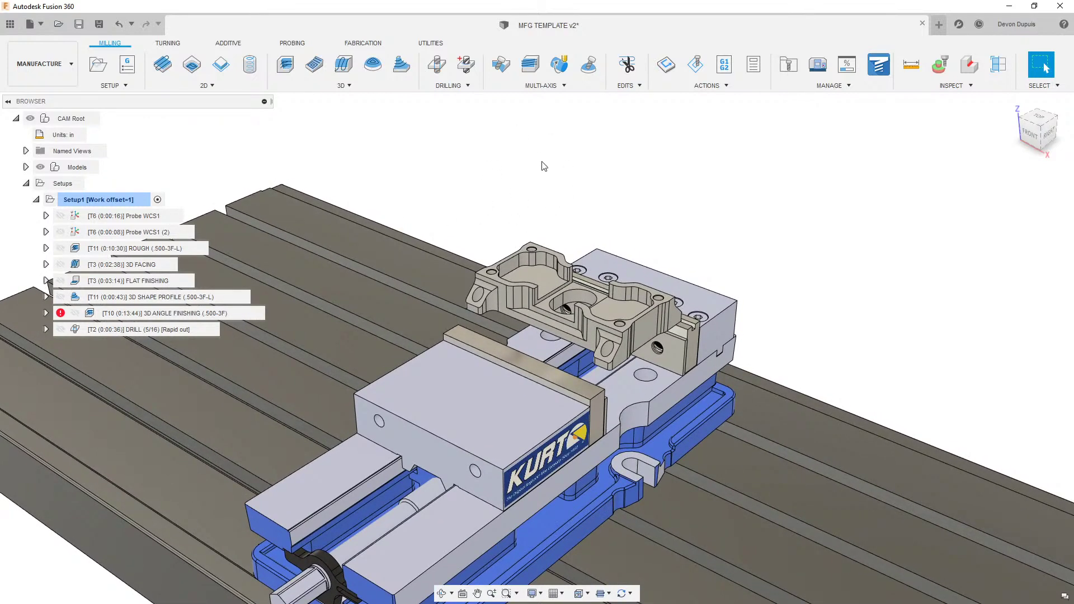
left_click(39, 64)
left_click(28, 99)
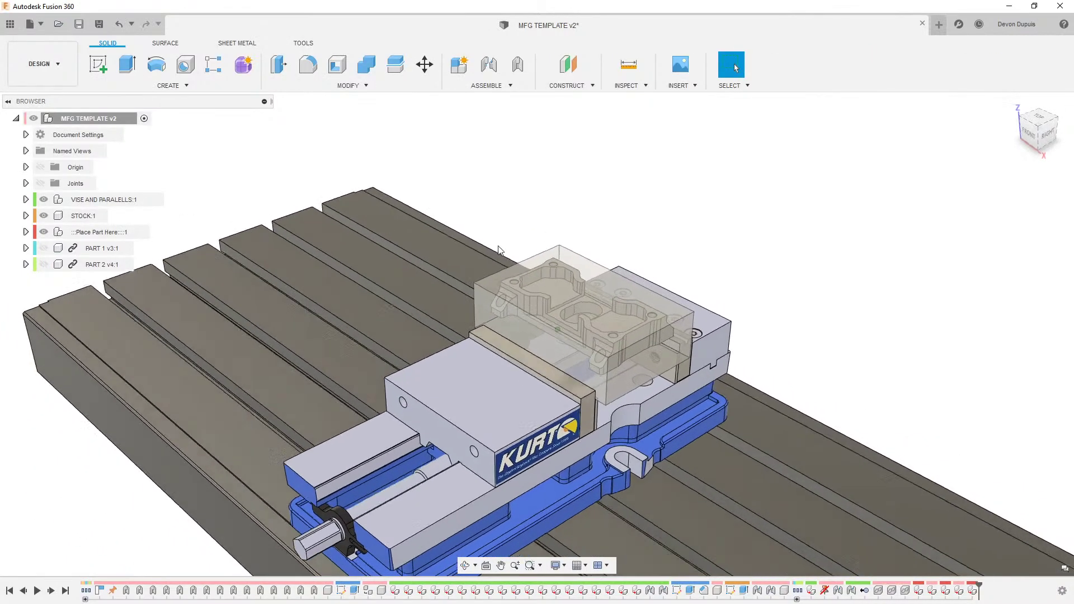
left_click(40, 167)
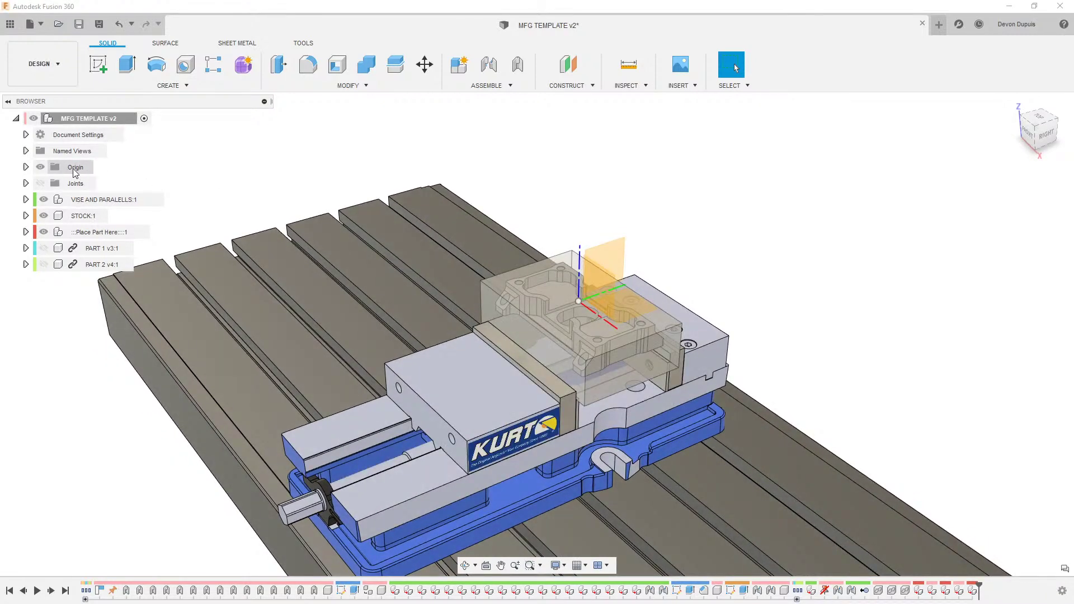
Step: Open the PART 2 design, show its origin to see how the part is positioned, and close it without saving
left_click(11, 23)
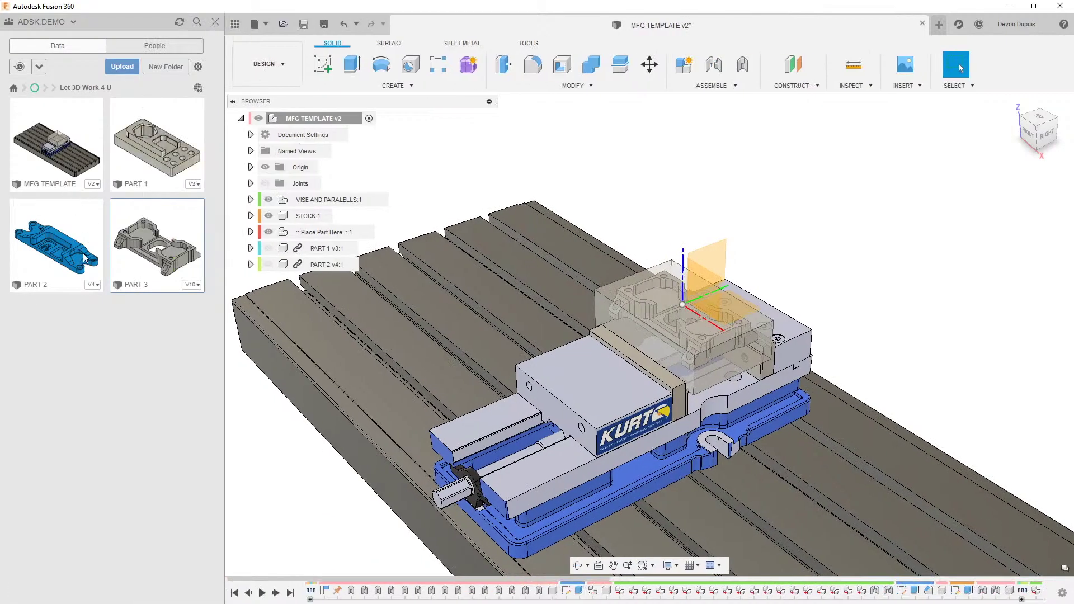
double_click(79, 234)
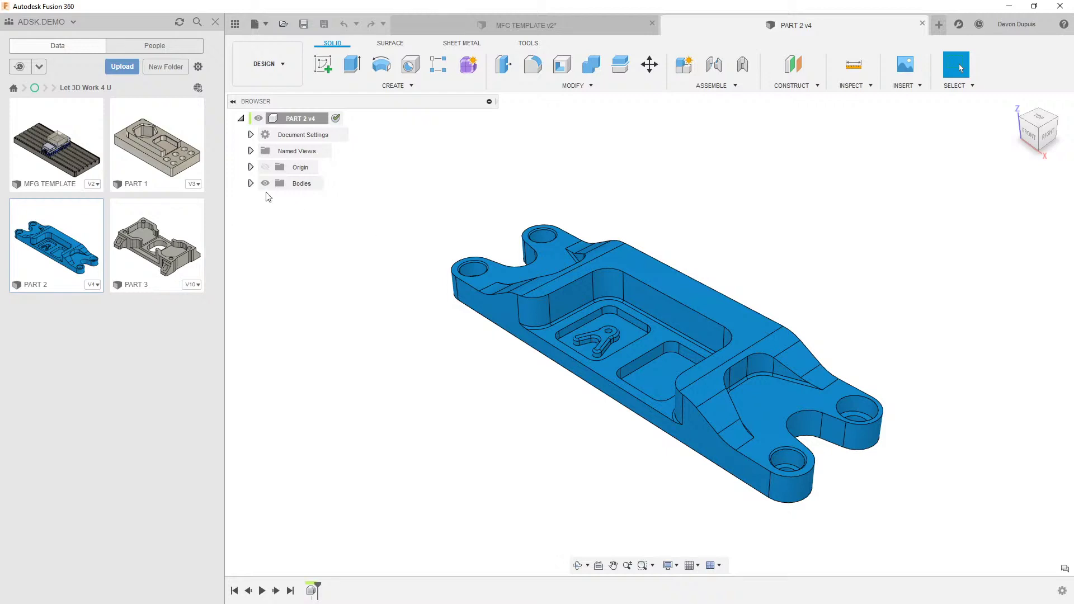
left_click(266, 169)
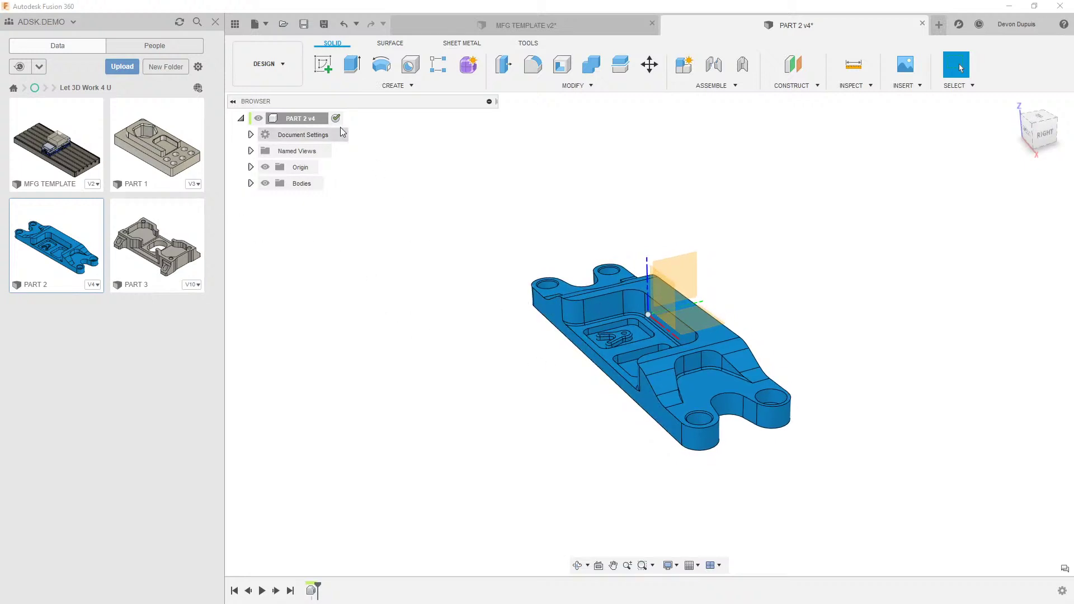
left_click(921, 25)
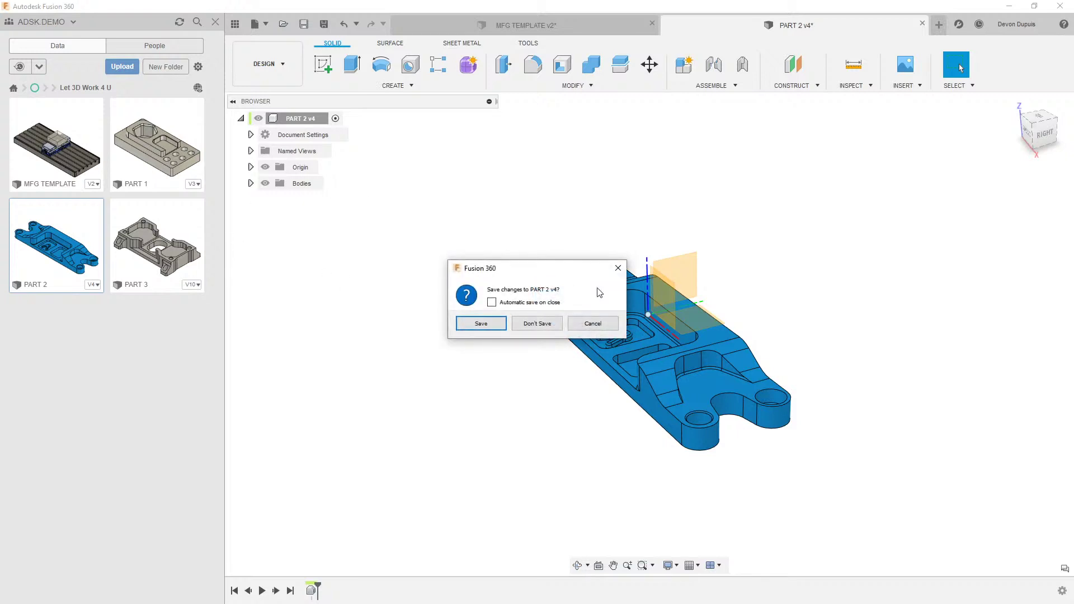
left_click(552, 327)
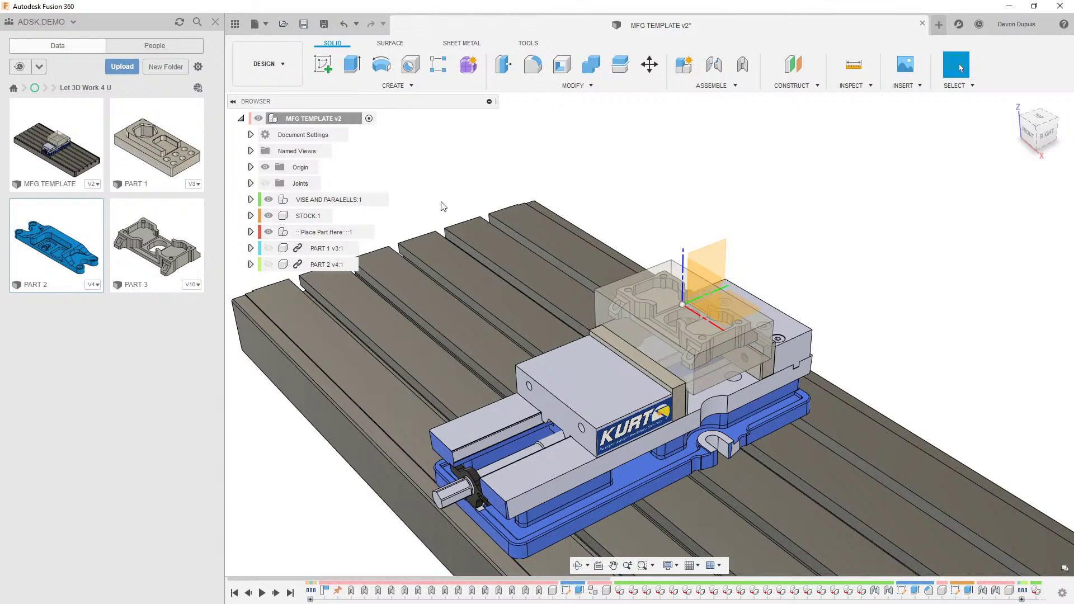
Step: Move PART 3 out of the Place Part Here component to the top level of MFG TEMPLATE
left_click(250, 232)
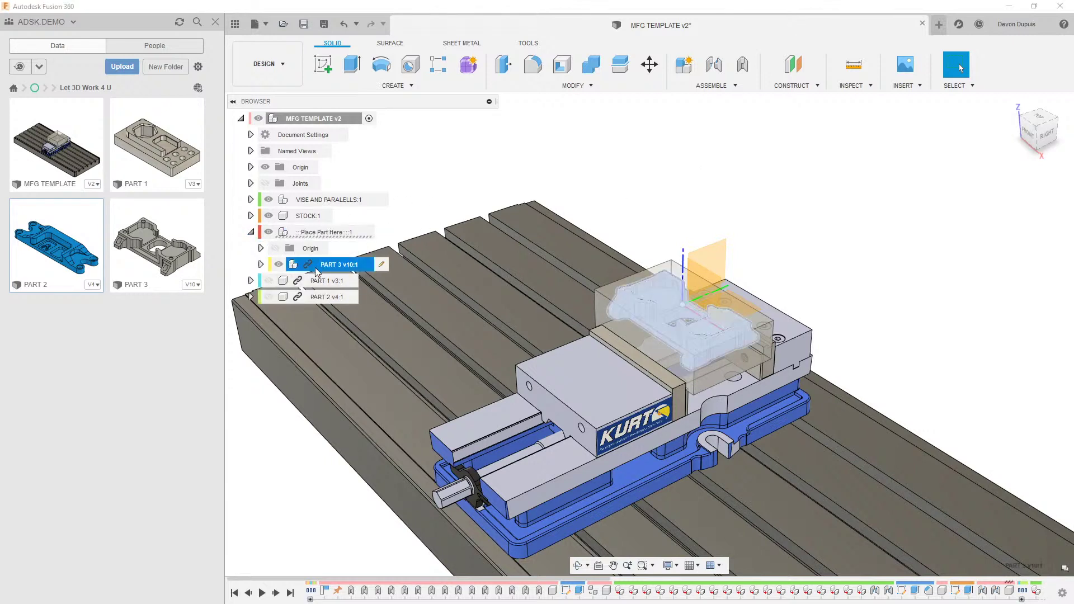
left_click_drag(321, 265, 328, 251)
left_click_drag(309, 161, 311, 118)
Step: Display PART 2 instead of PART 3 in the stock, and hide the template's origin
left_click(281, 282)
left_click(268, 280)
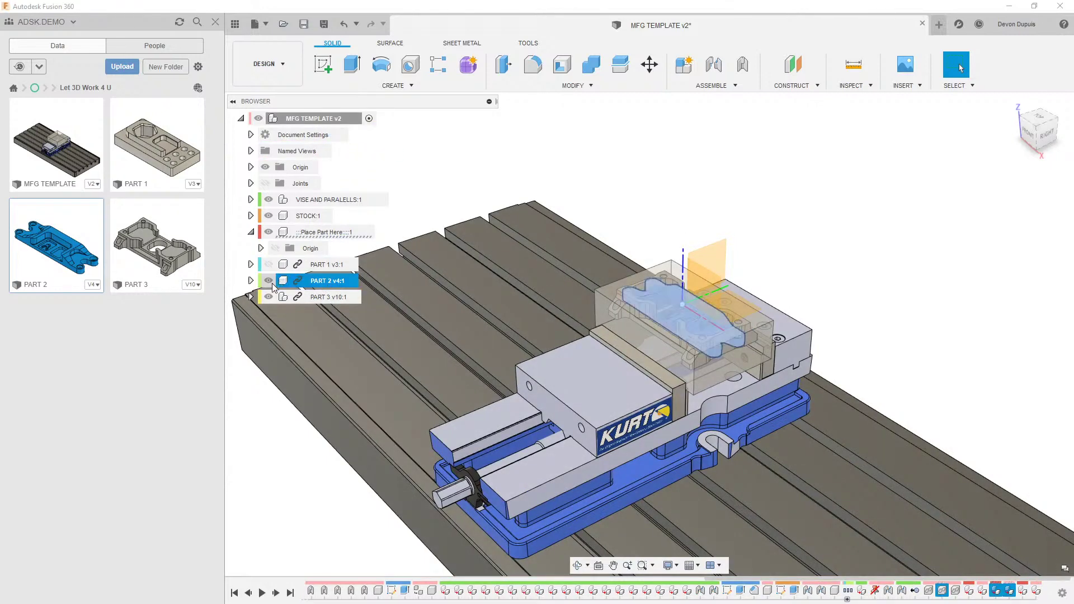
left_click(268, 297)
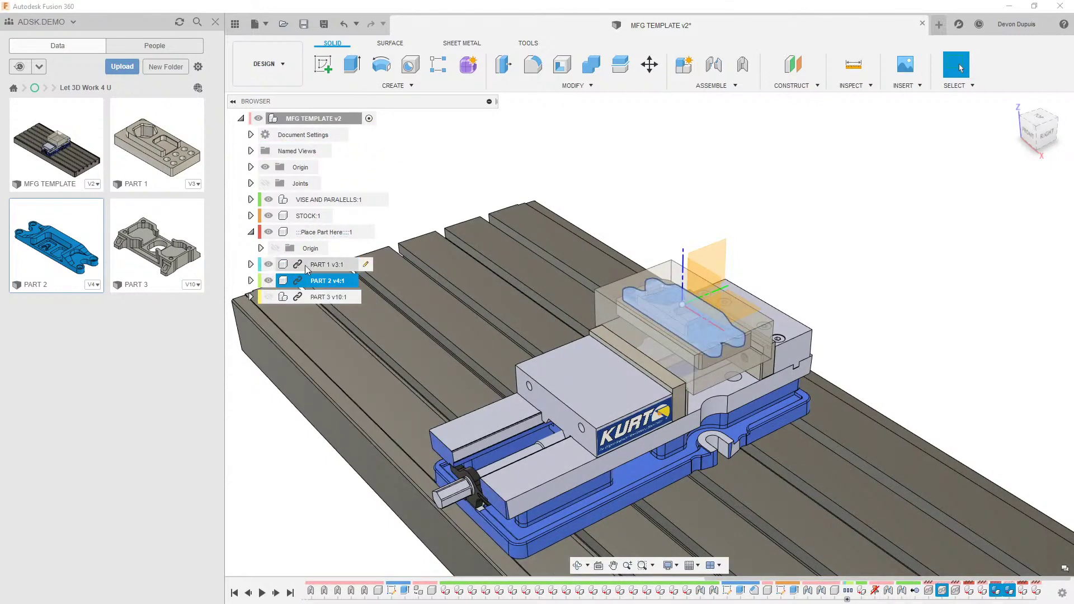
left_click(443, 200)
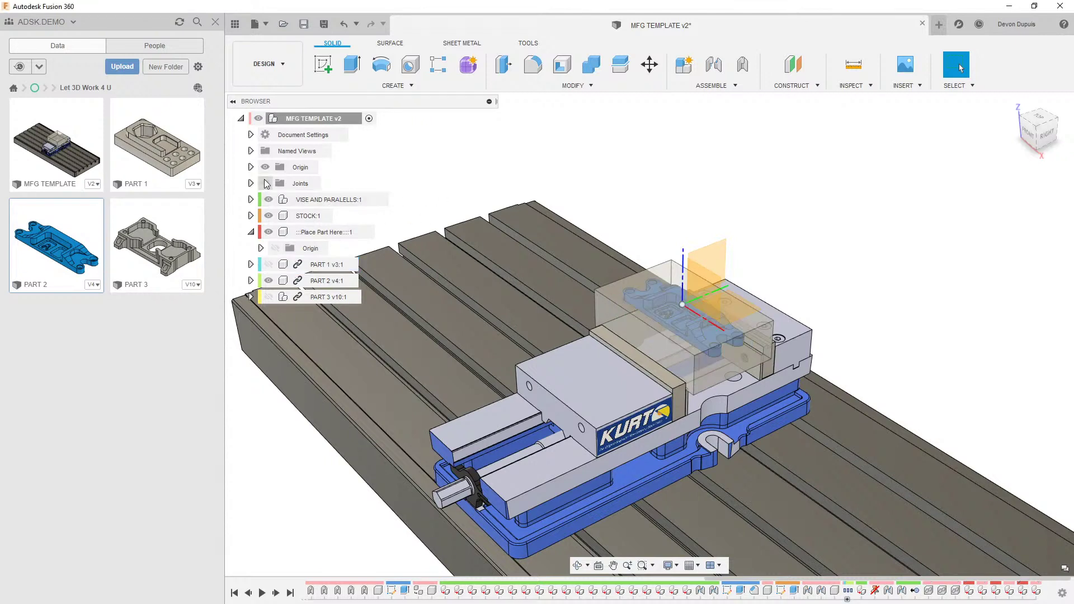
left_click(265, 166)
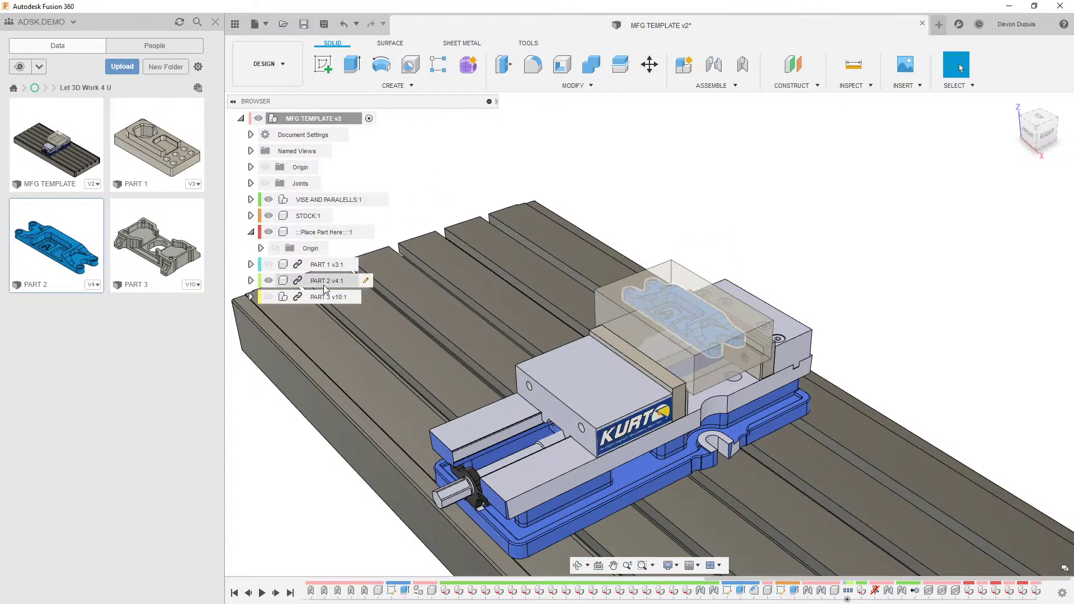
Step: Delete the PART 1, PART 2 and PART 3 components from the template, accepting the removal of referenced features
left_click(327, 264)
left_click(328, 302, "shift")
right_click(327, 303)
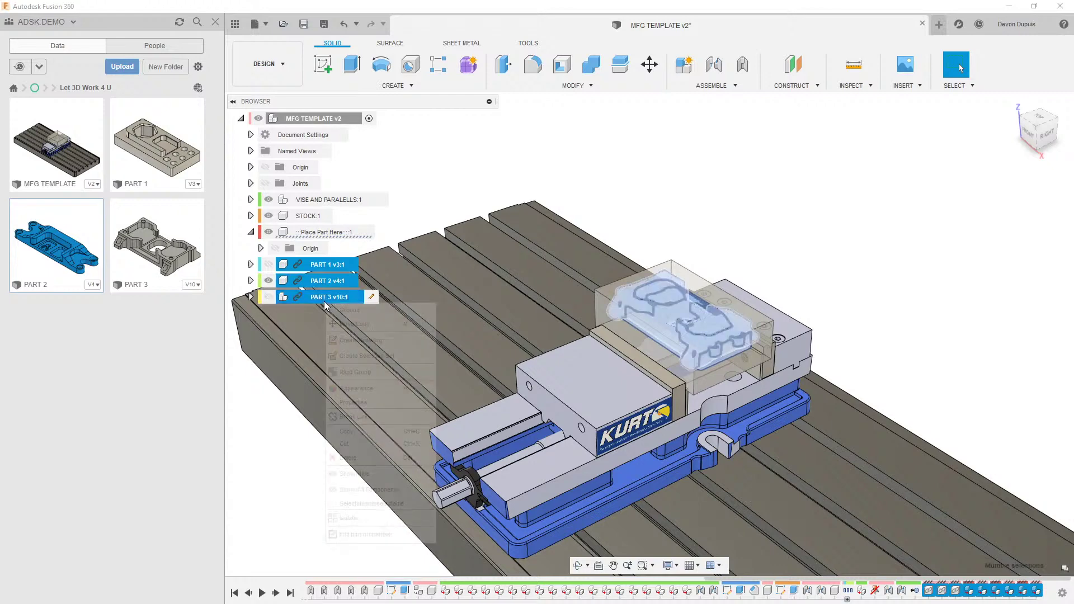
left_click(347, 457)
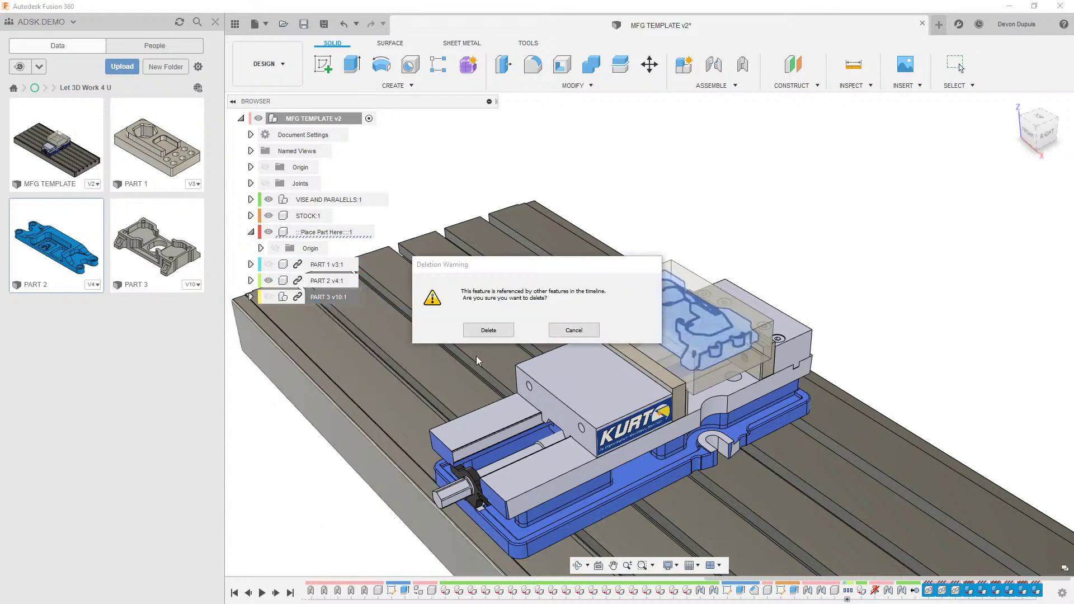
left_click(489, 330)
Step: Insert PART 1 into MFG TEMPLATE and move it clear of the vise, about 9.17 in along Y and 6.40 in along Z
scroll(462, 172, "down", 3)
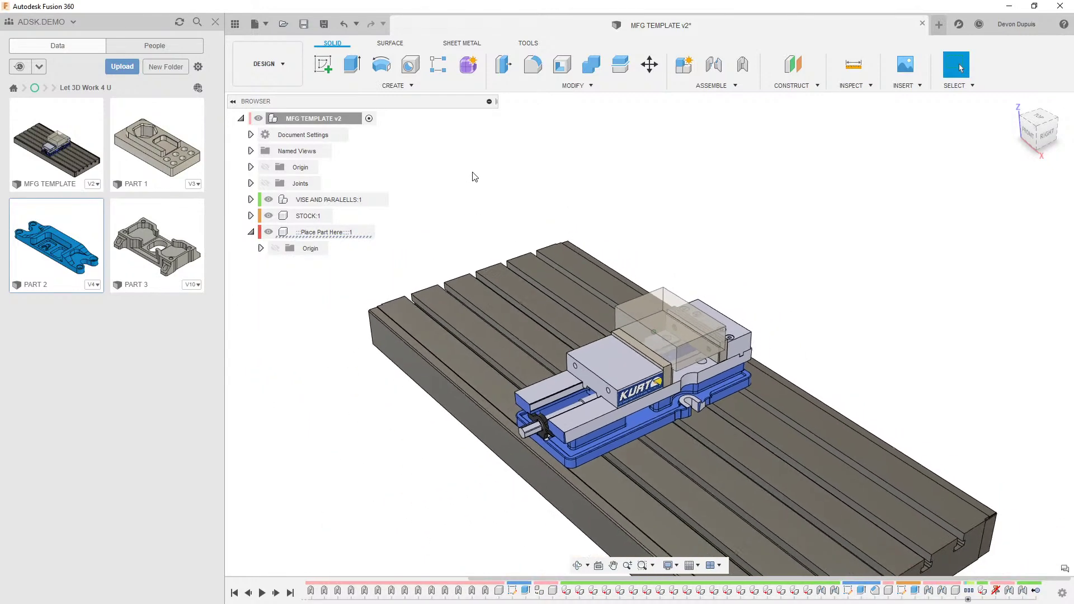
left_click_drag(157, 166, 410, 335)
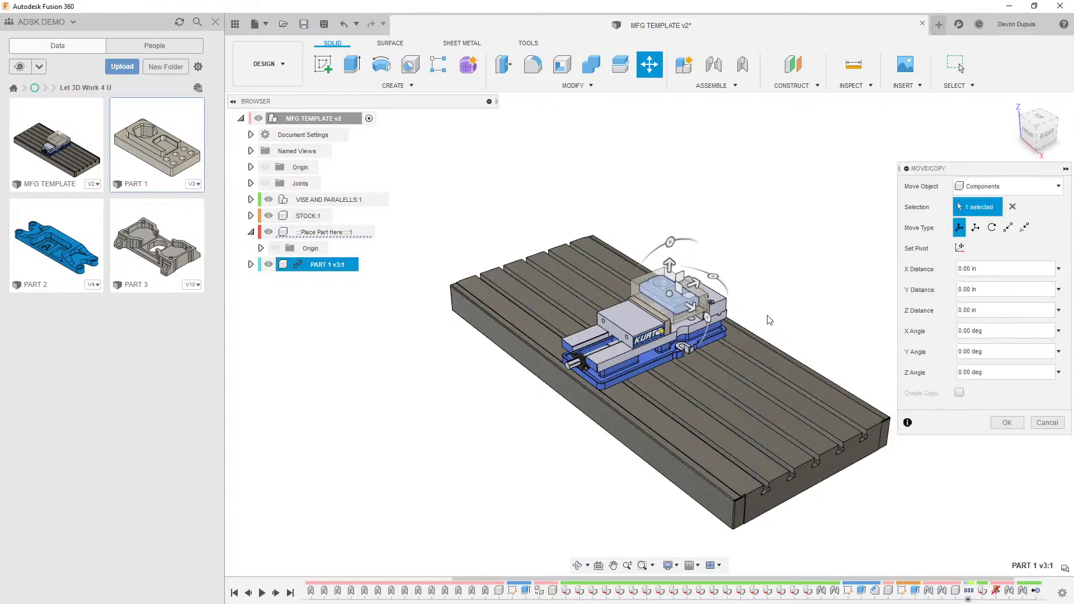
left_click_drag(679, 277, 748, 197)
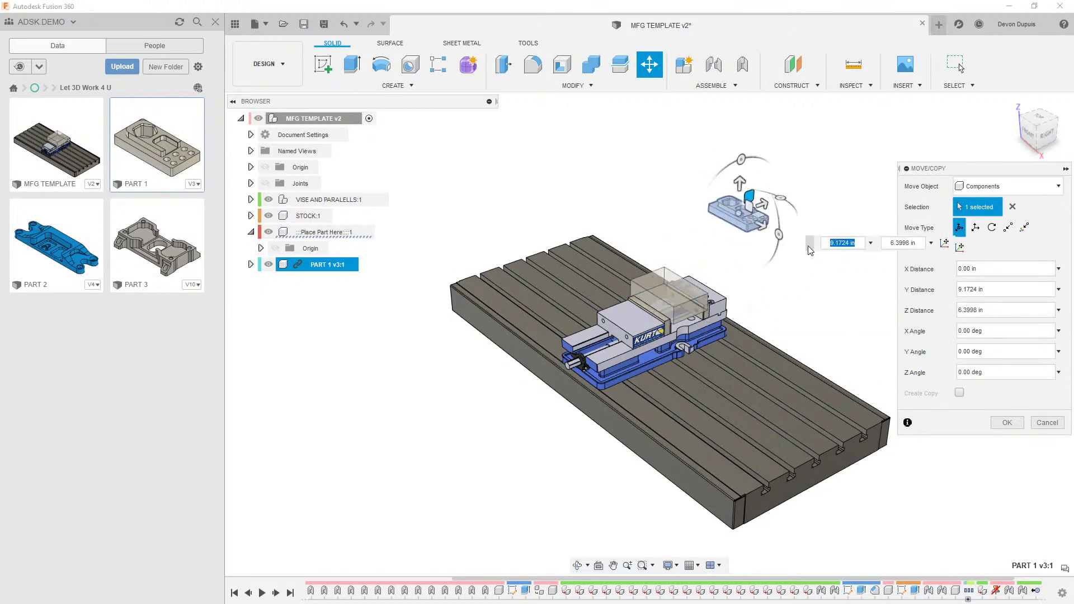
left_click(1007, 423)
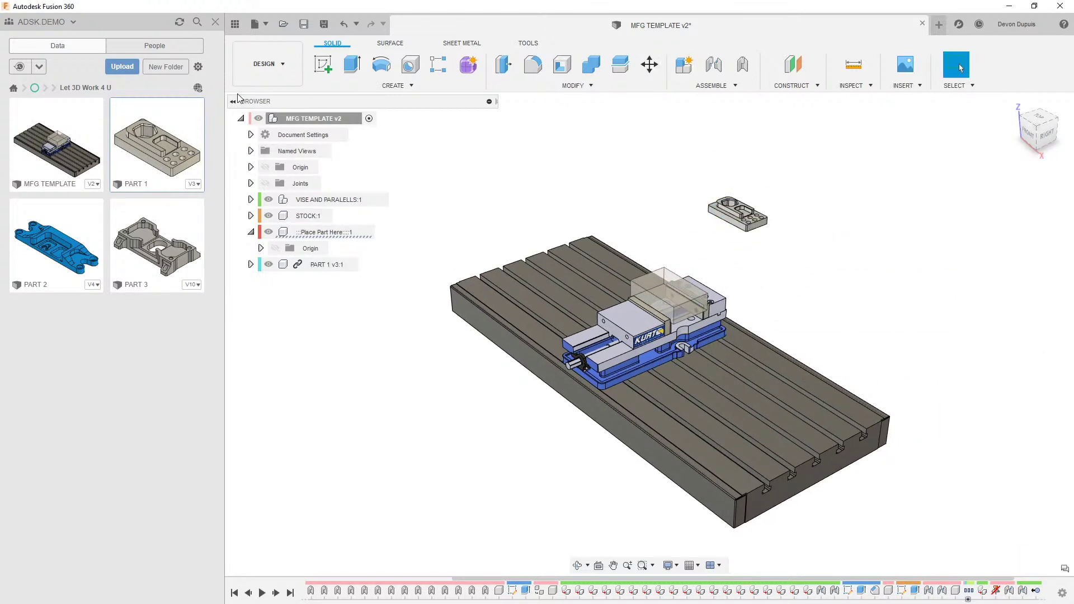
Step: Hide the project's file list and briefly highlight the inserted PART 1 component in the assembly
left_click(215, 23)
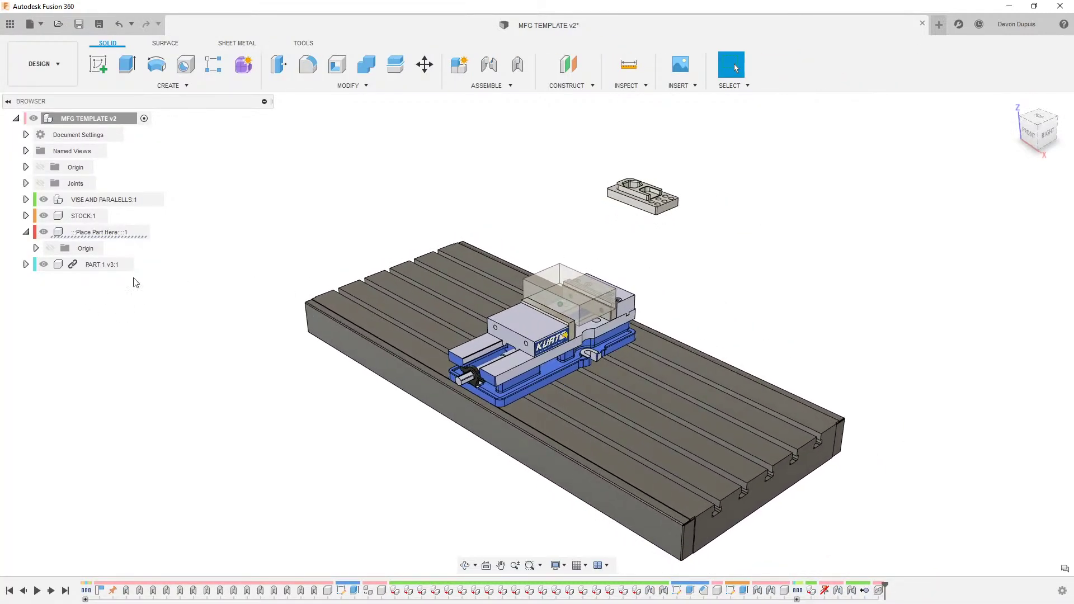
left_click(95, 268)
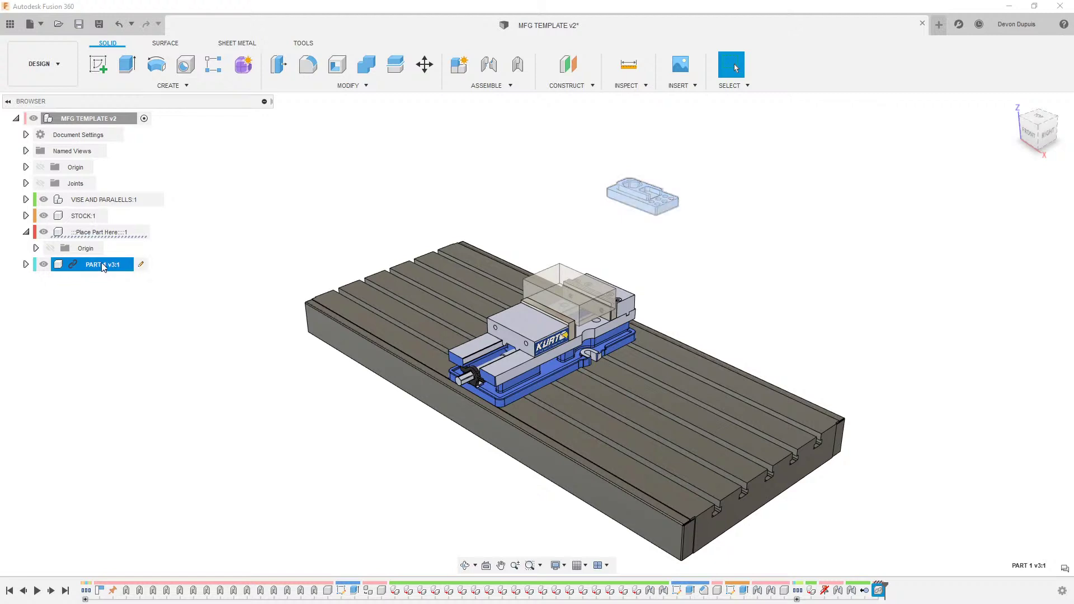
key("Escape")
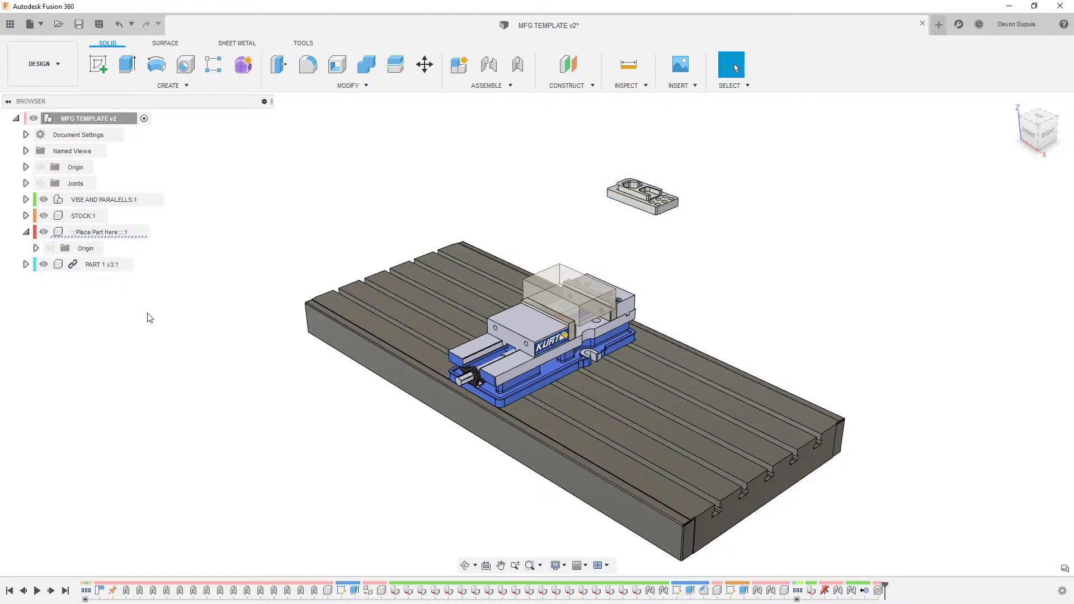
Step: Move PART 1 freely by eye down into the stock block held in the vise, placing it from the right side view
scroll(633, 210, "up", 5)
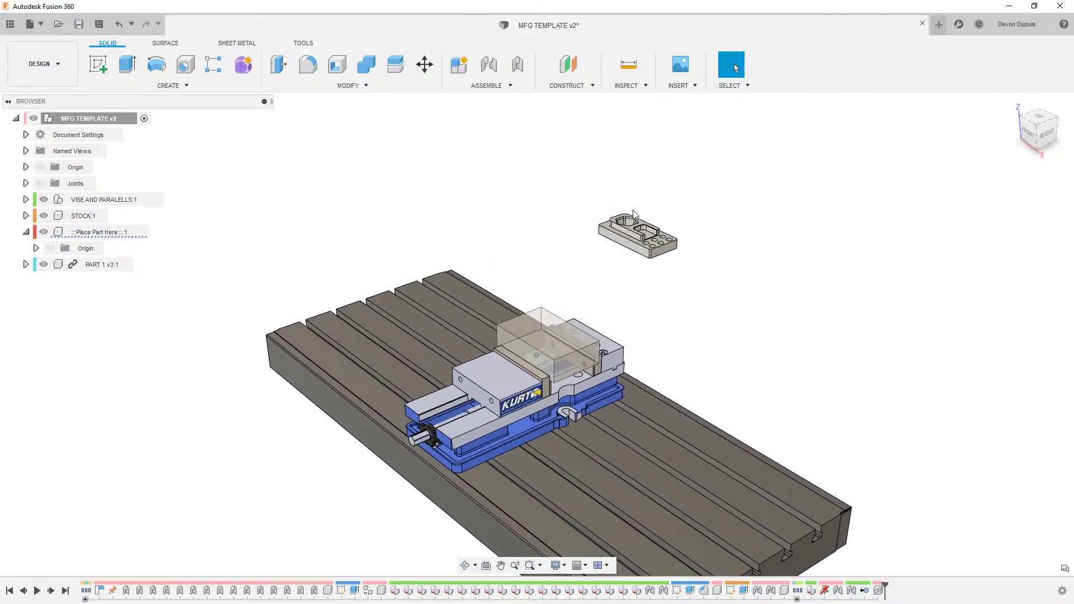
left_click_drag(559, 183, 729, 328)
left_click(511, 264)
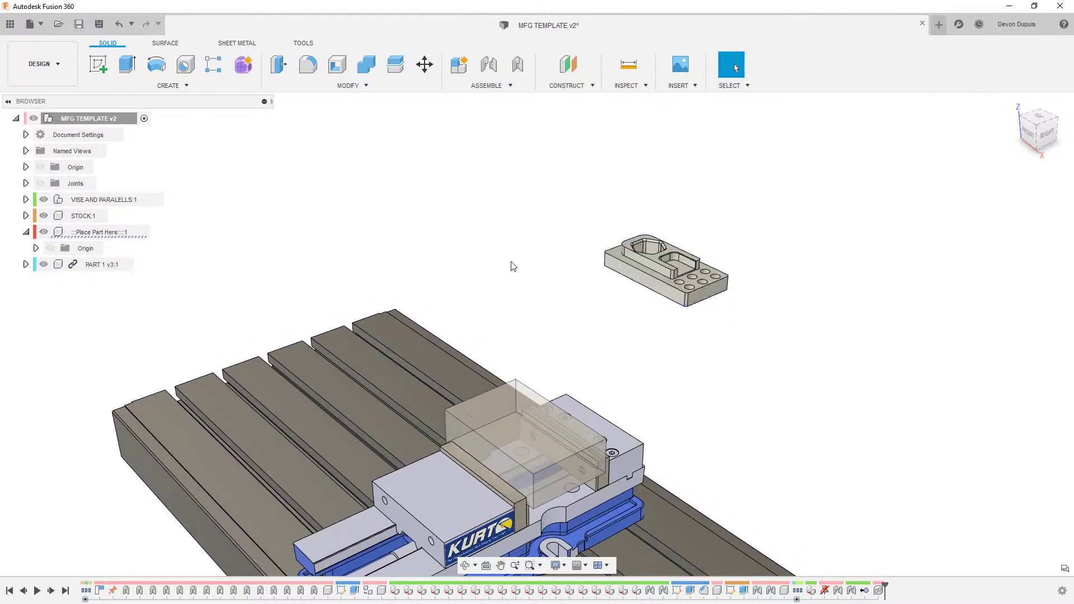
middle_click_drag(691, 334, 703, 241)
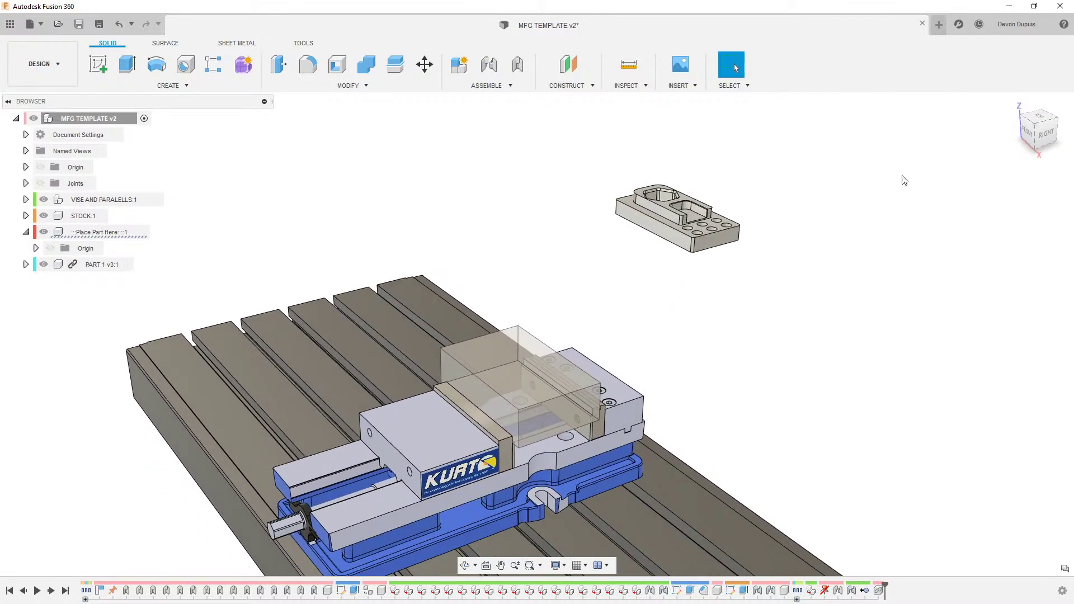
left_click(1045, 134)
left_click_drag(645, 329, 570, 419)
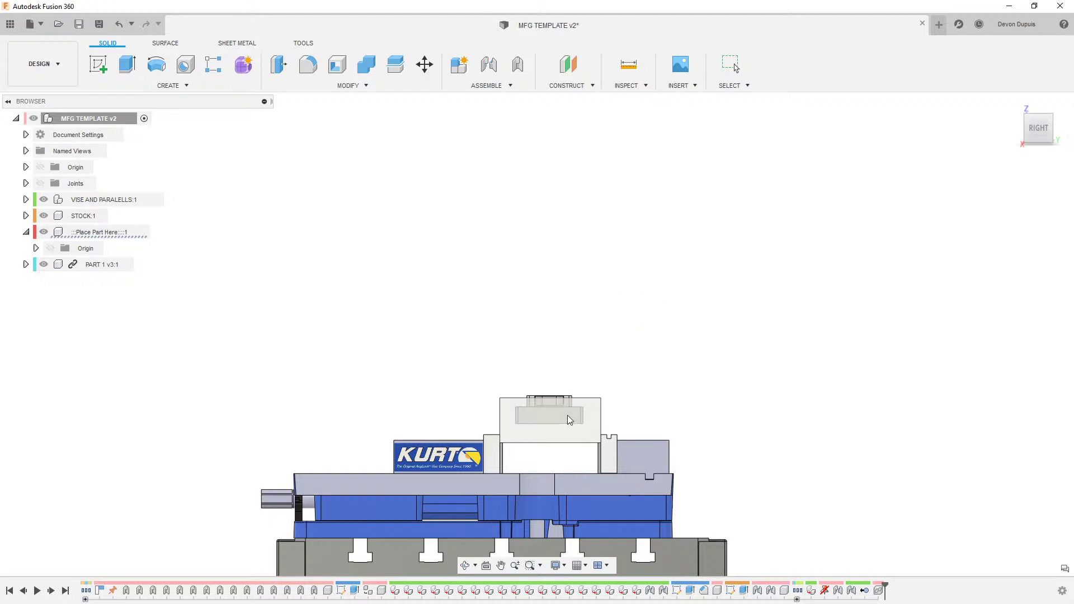
middle_click_drag(666, 410, 601, 344, "shift")
right_click(87, 264)
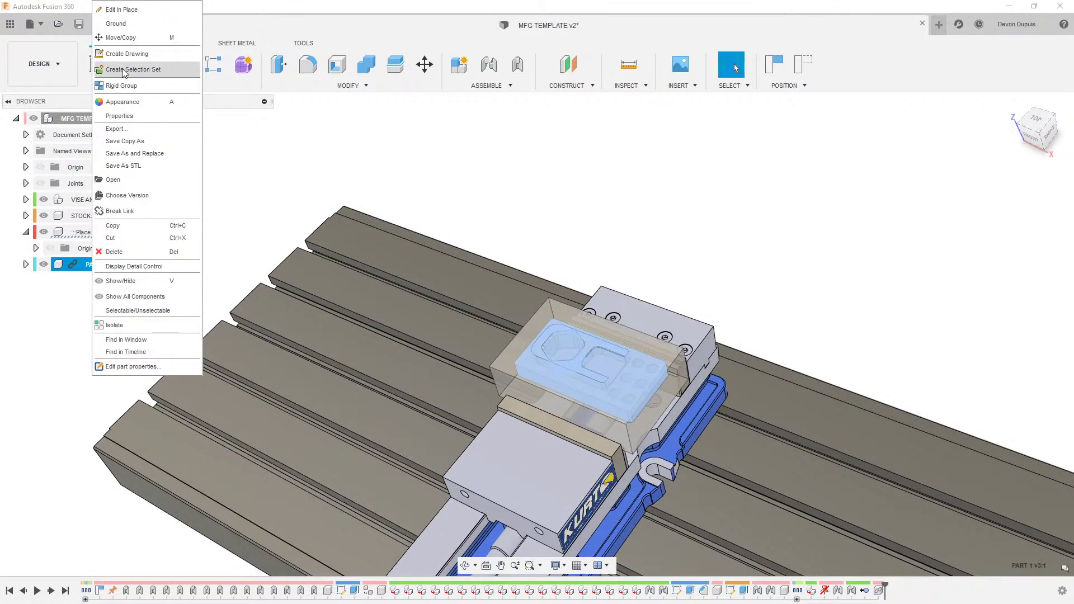
left_click(124, 47)
left_click(613, 395)
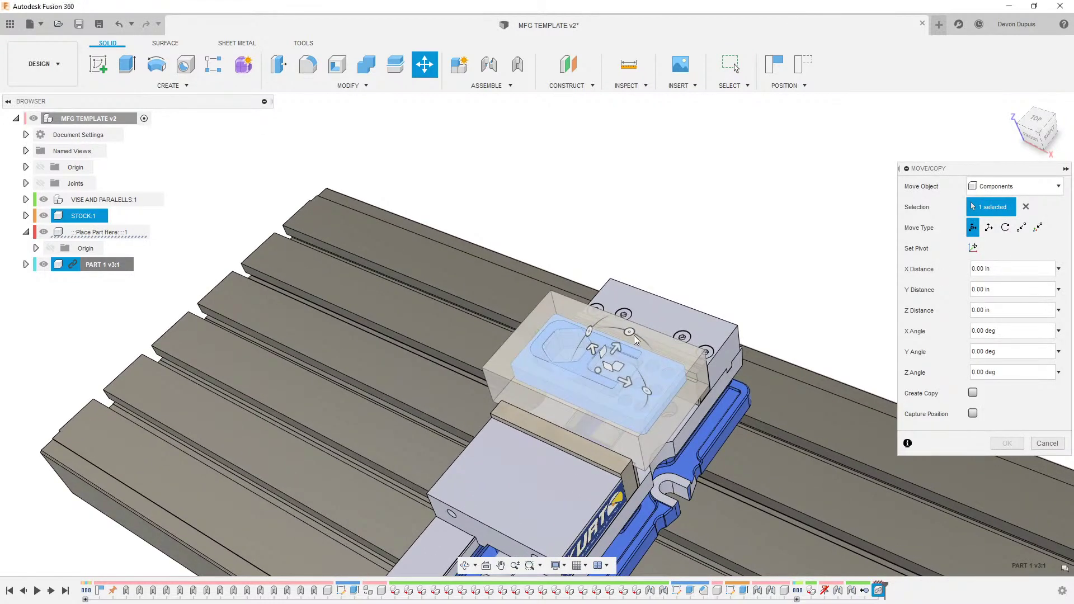
left_click_drag(630, 332, 665, 339)
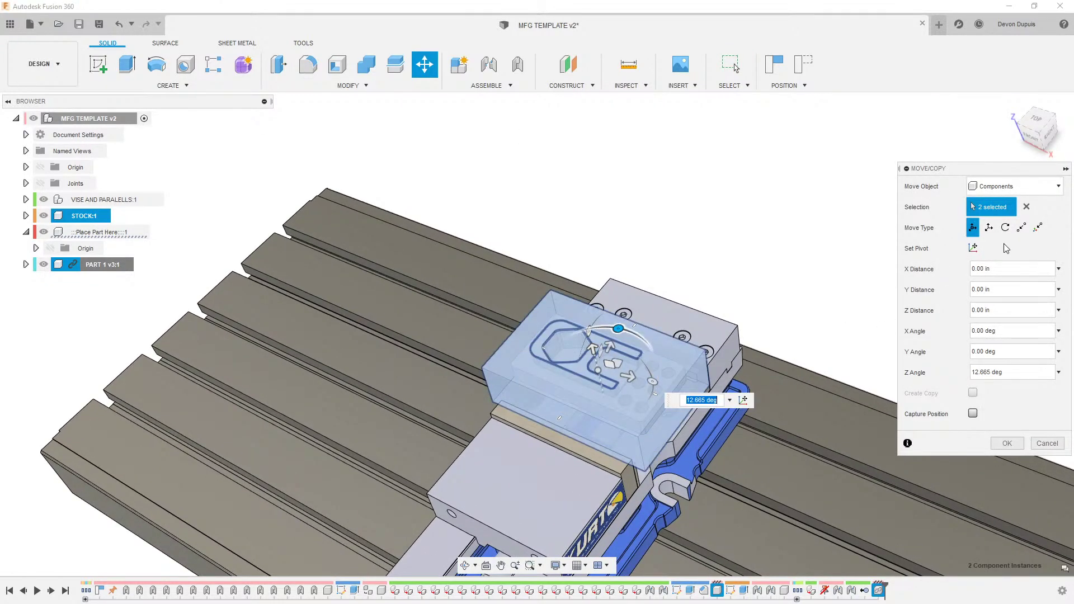
left_click(1027, 207)
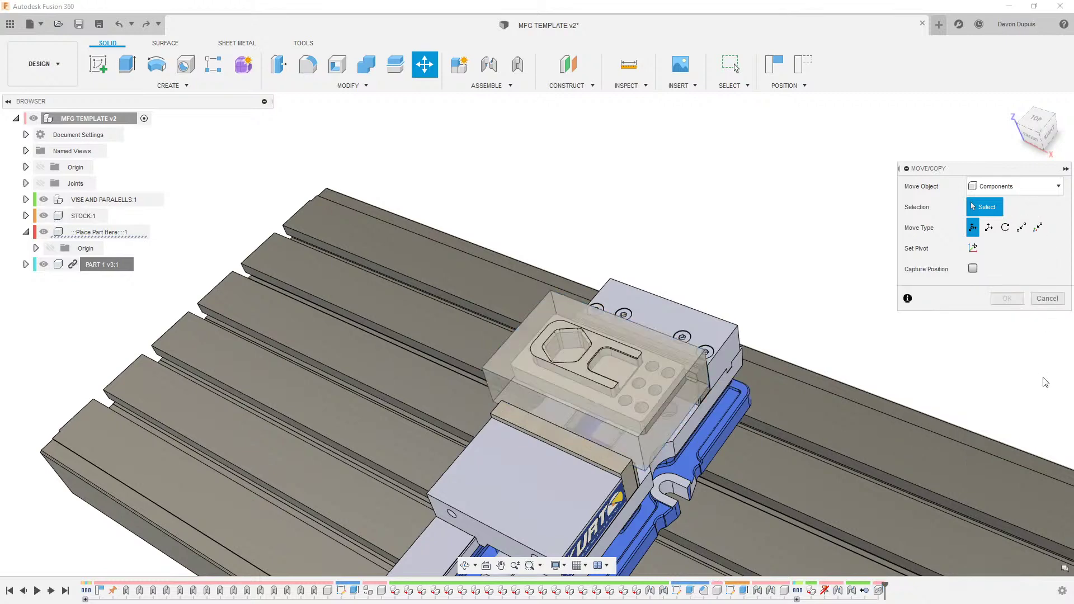
left_click(1047, 298)
Step: Try a small rotation of PART 1 about Z with Move/Copy, and shift it about -0.05 in along Y and 0.17 in along Z inside the stock
right_click(101, 264)
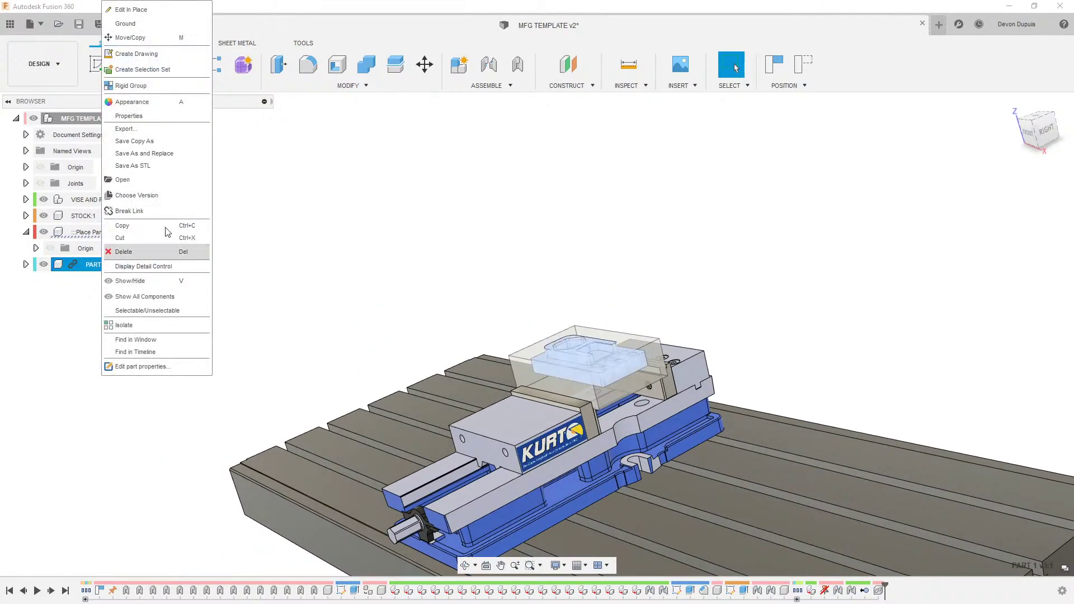
left_click(131, 38)
middle_click_drag(637, 313, 646, 347, "shift")
left_click_drag(641, 339, 631, 331)
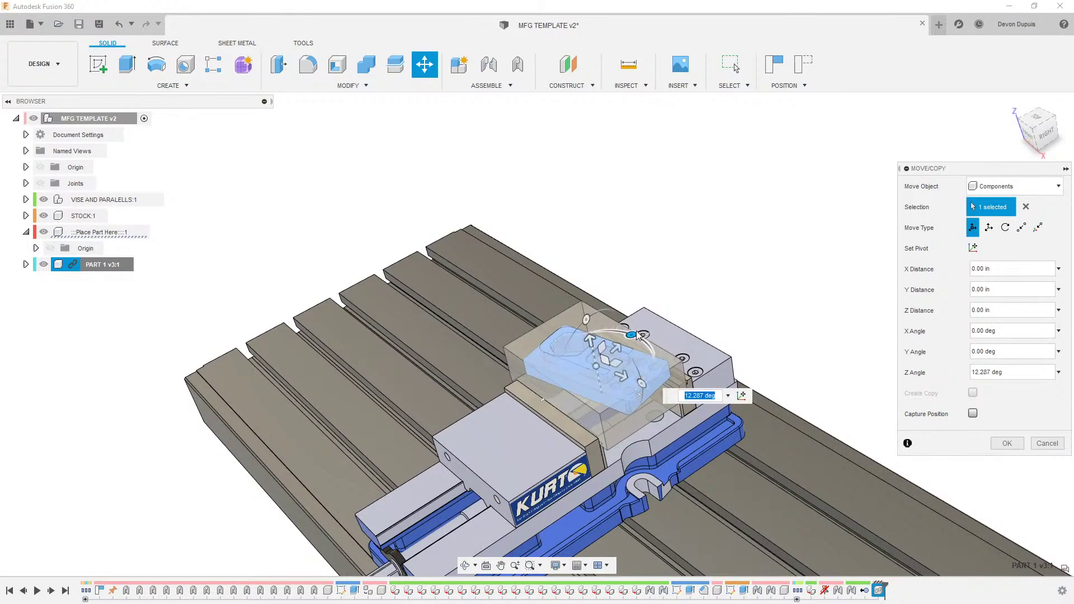
scroll(671, 391, "up", 3)
middle_click_drag(706, 403, 571, 403, "shift")
scroll(838, 413, "down", 2)
scroll(570, 404, "up", 5)
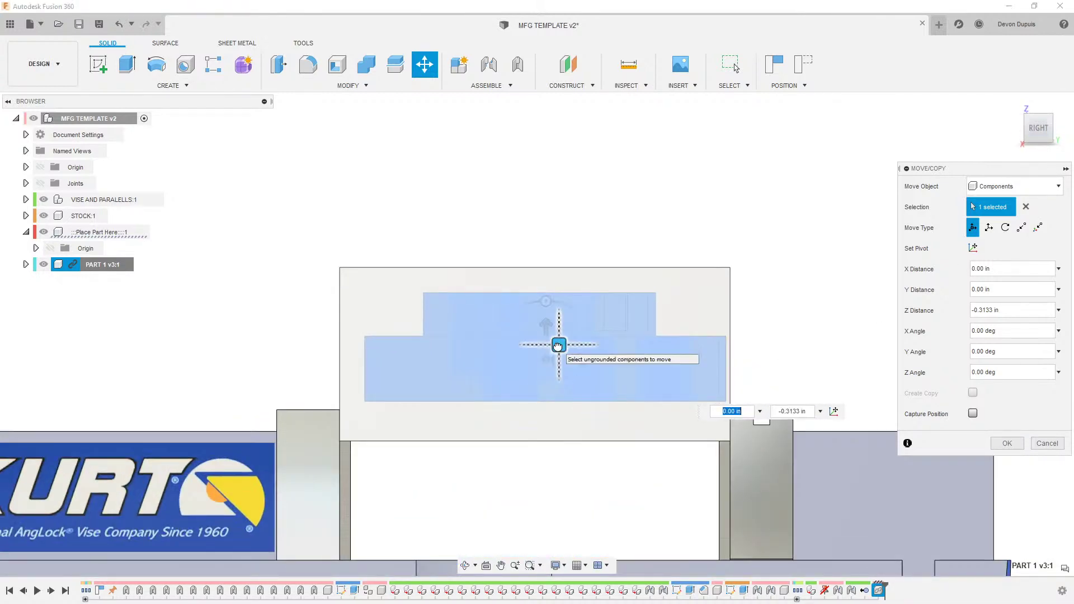
mouse_move(556, 347)
left_mouse_down()
mouse_move(545, 336)
mouse_move(554, 330)
left_mouse_up()
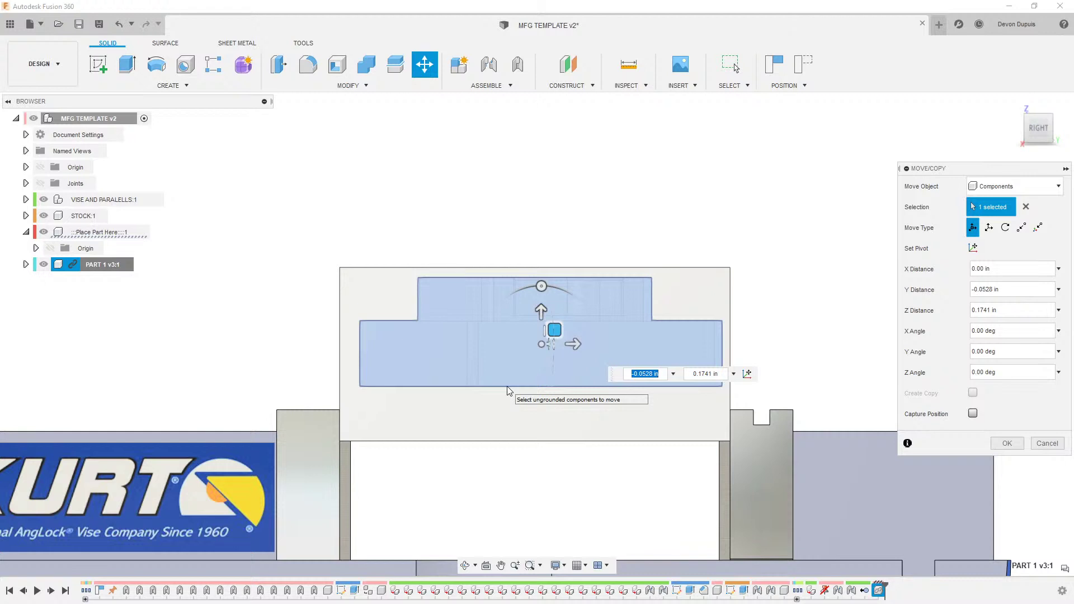
Step: Confirm the part's move of -0.0528 in in Y and 0.1741 in in Z, and nest PART 1 under the Place Part Here component, capturing its position
left_click(992, 444)
scroll(871, 318, "down", 3)
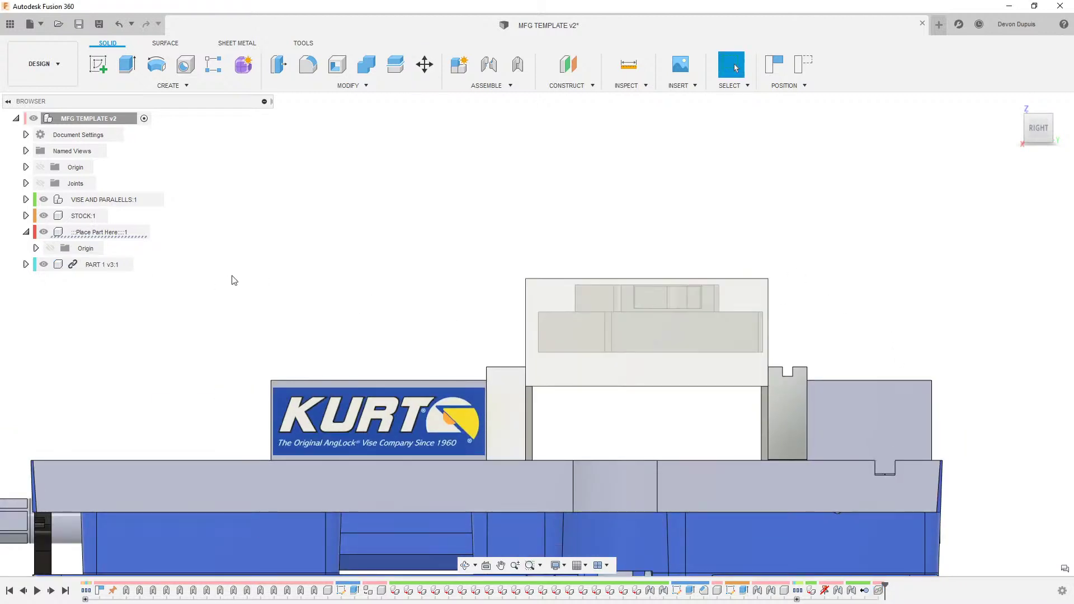
left_click_drag(106, 264, 115, 232)
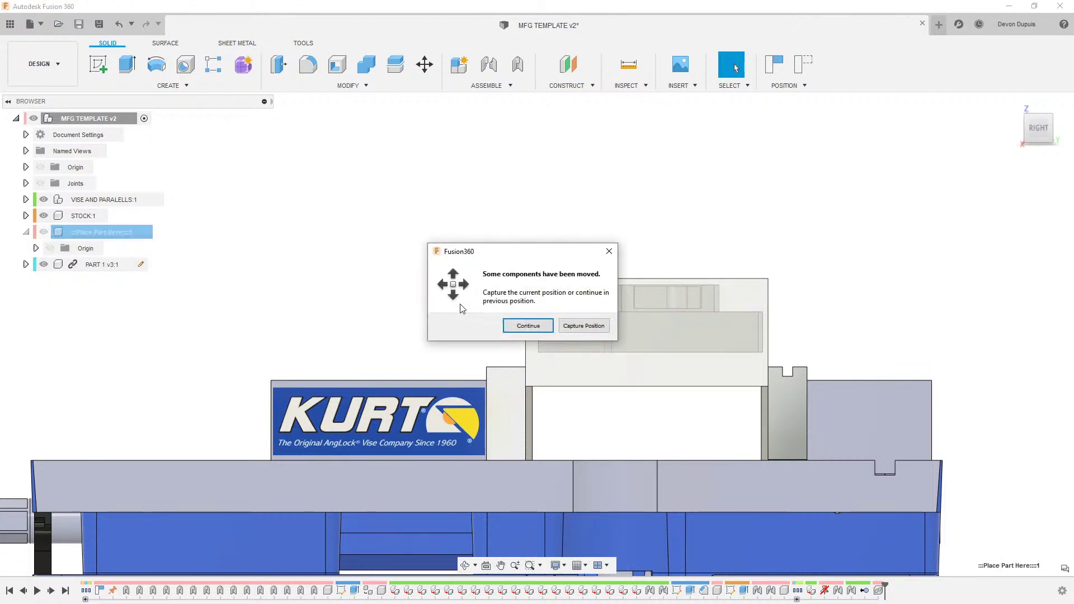
left_click(586, 327)
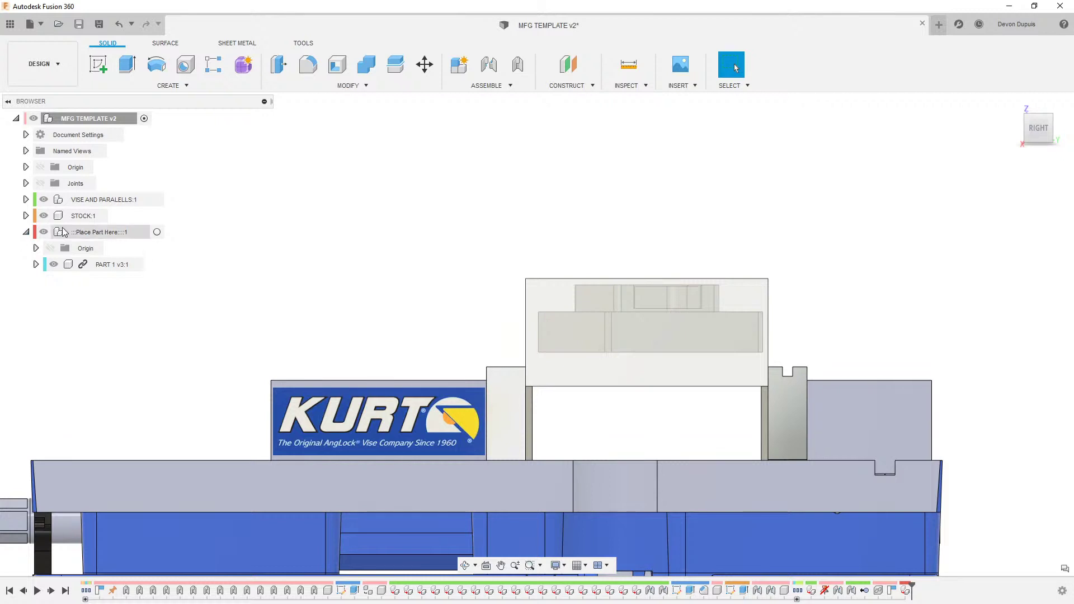
Step: Switch to the Manufacture workspace and regenerate all toolpaths in Setup1
left_click(43, 64)
left_click(56, 222)
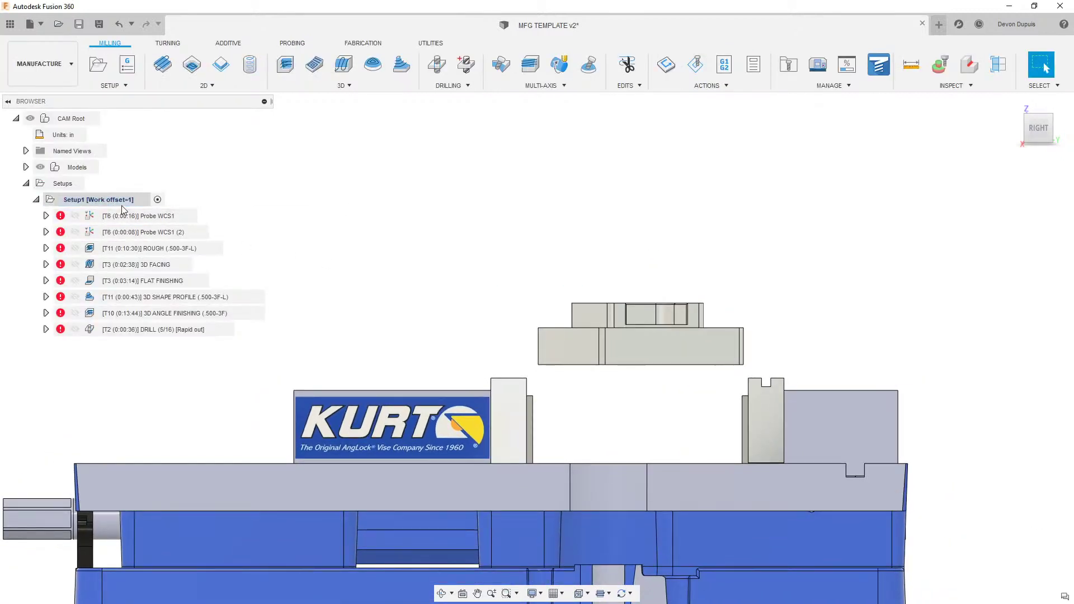
right_click(120, 202)
left_click(148, 290)
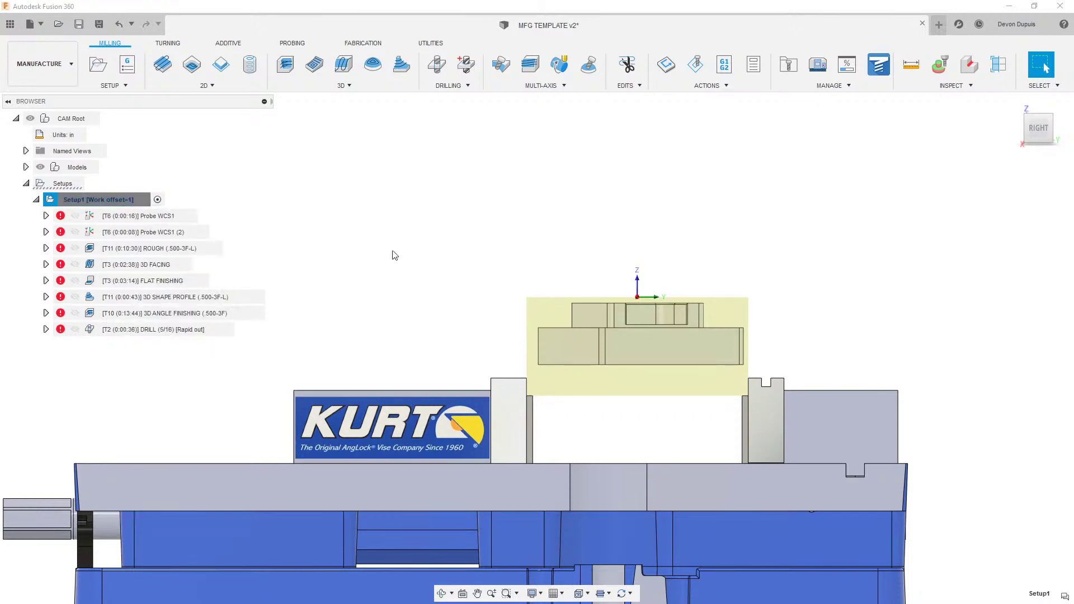
Step: Review the toolpaths of both Probe WCS1 operations, ROUGH, 3D FACING and FLAT FINISHING on the part
left_click(132, 222)
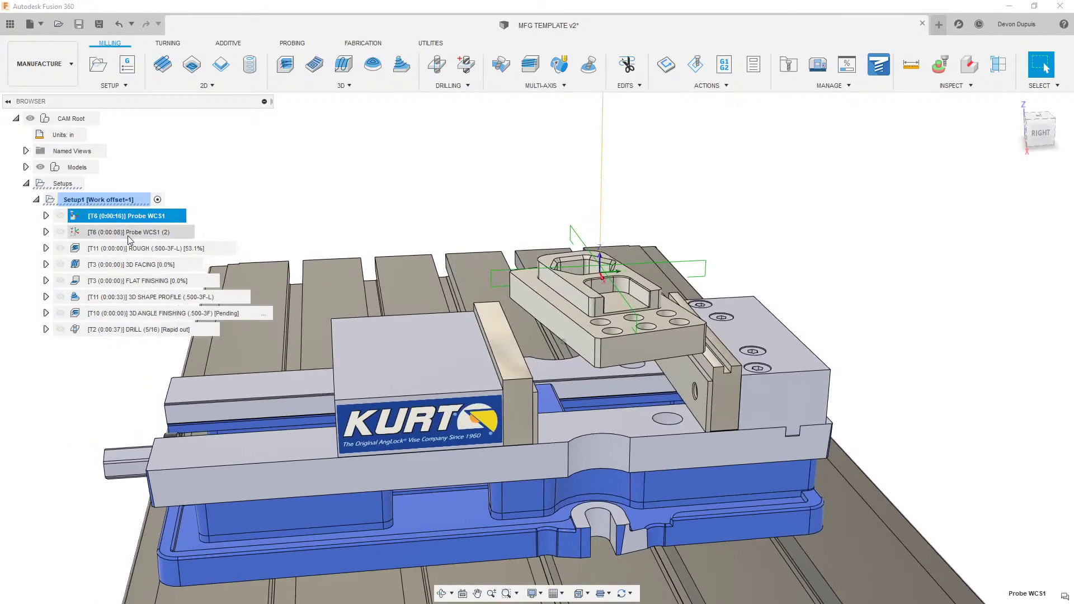
left_click(130, 233)
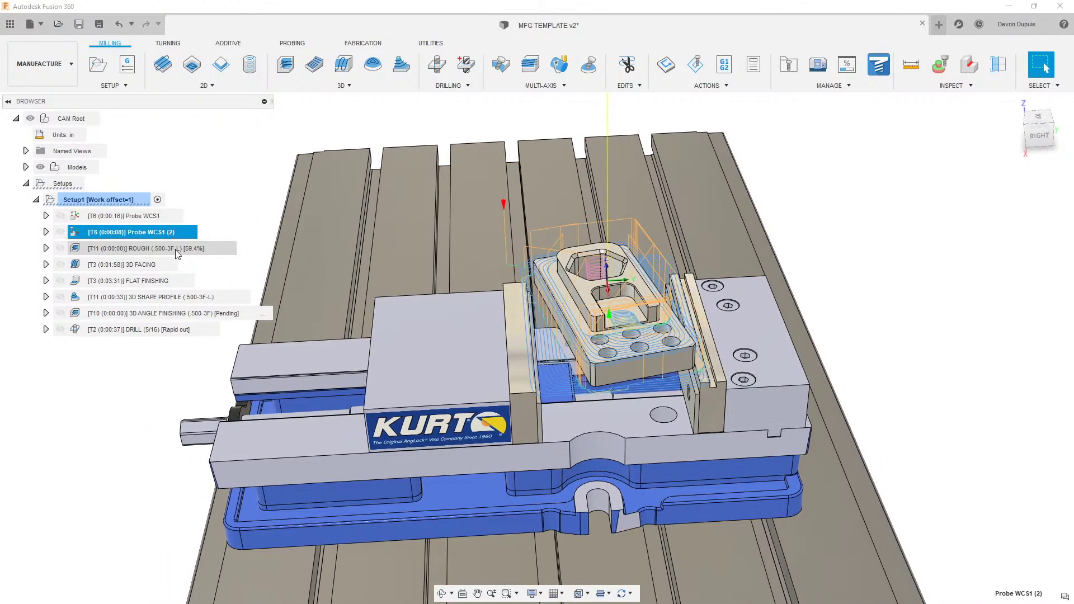
left_click(189, 250)
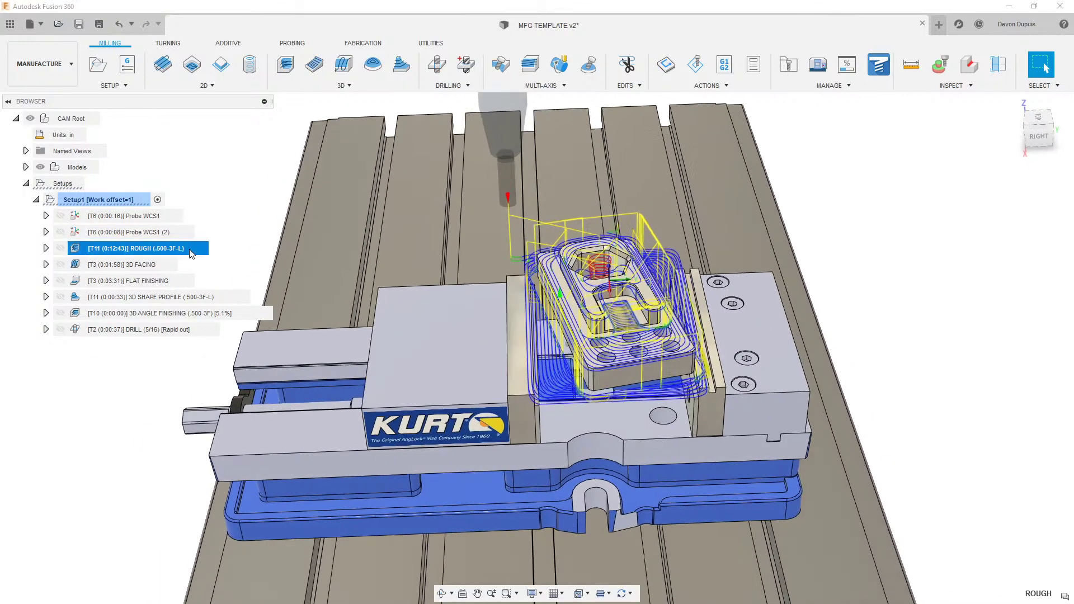
middle_click_drag(512, 389, 643, 326, "shift")
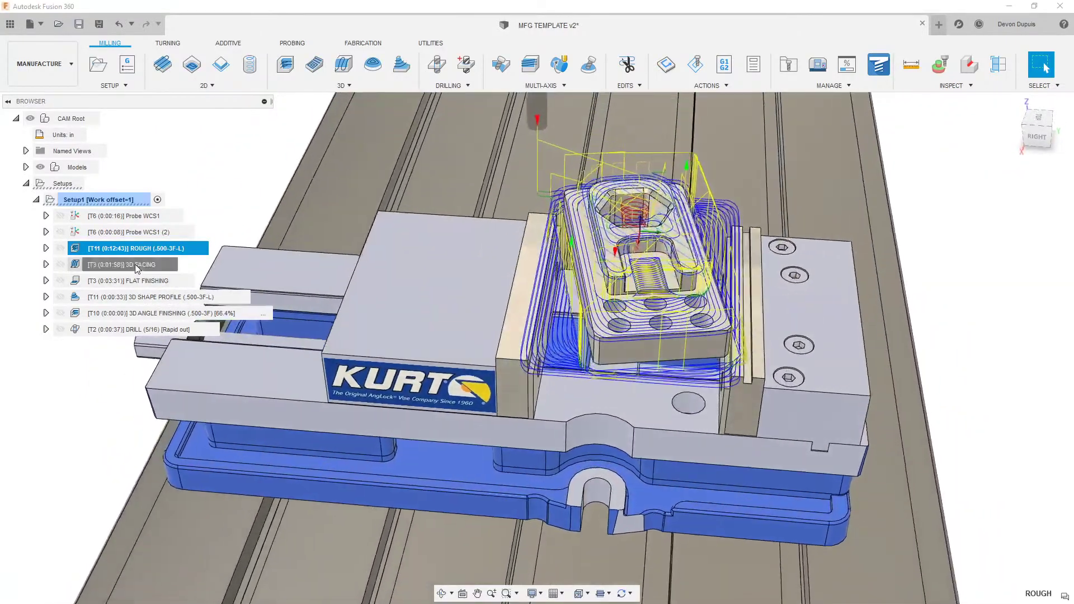
left_click(136, 265)
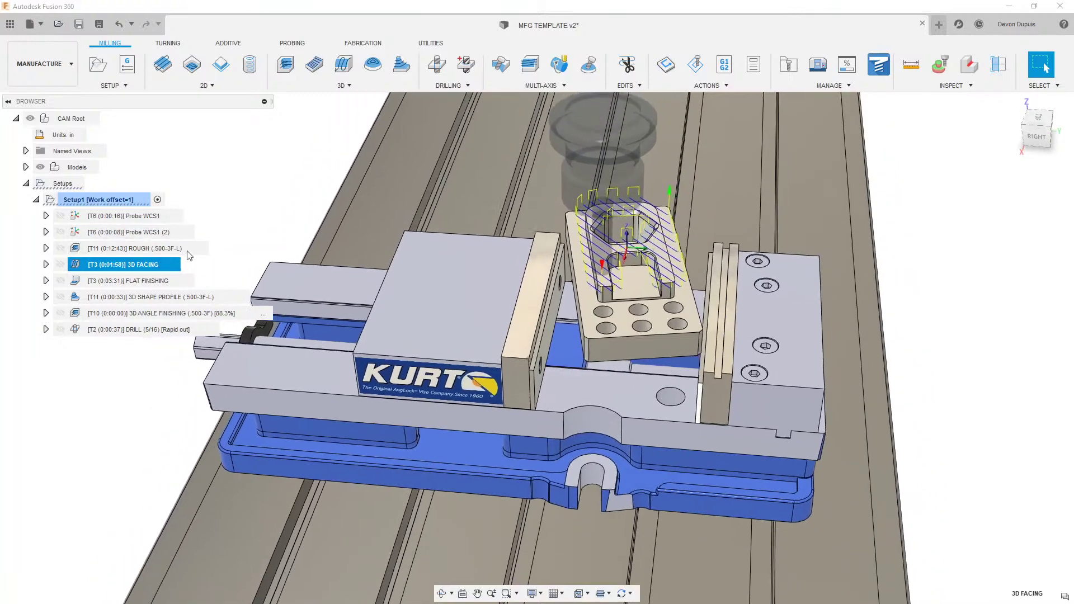
left_click(148, 281)
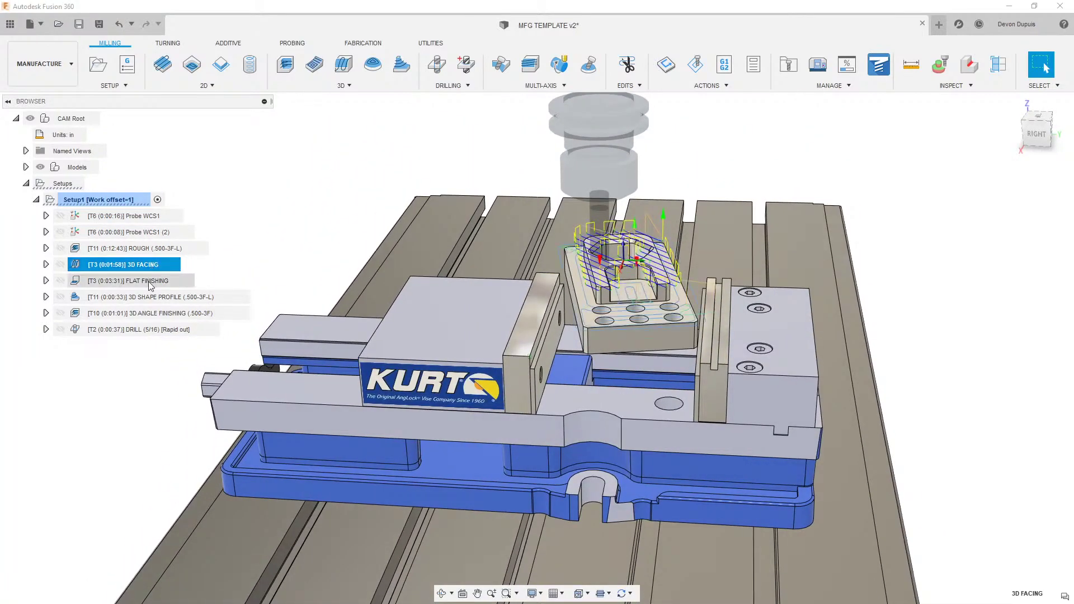
Step: Inspect the 3D SHAPE PROFILE, 3D ANGLE FINISHING and DRILL (5/16) toolpaths, and clear the selection
left_click(153, 298)
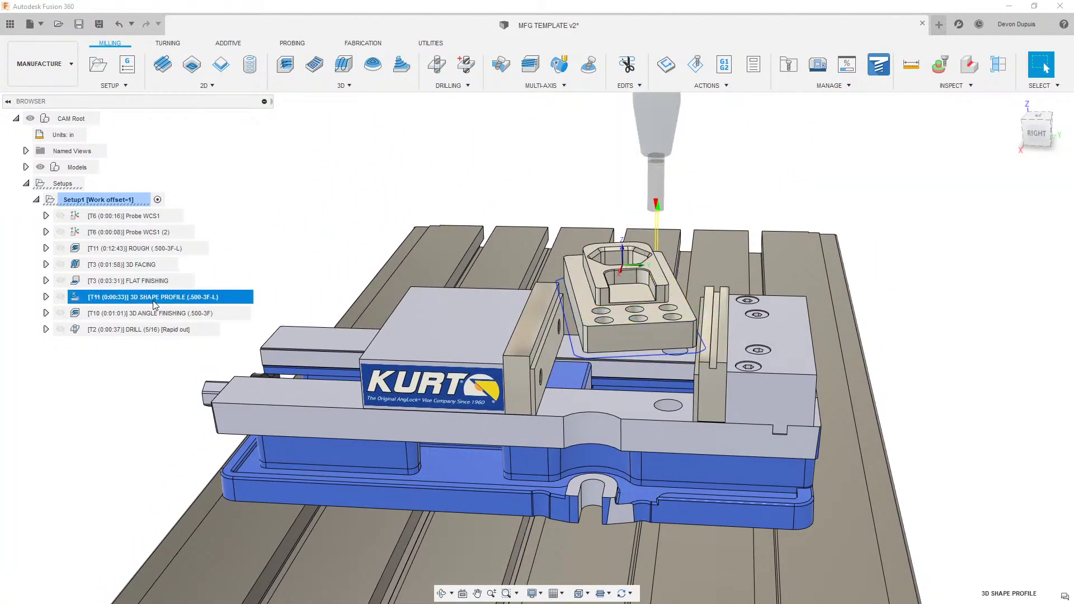
scroll(598, 368, "up", 5)
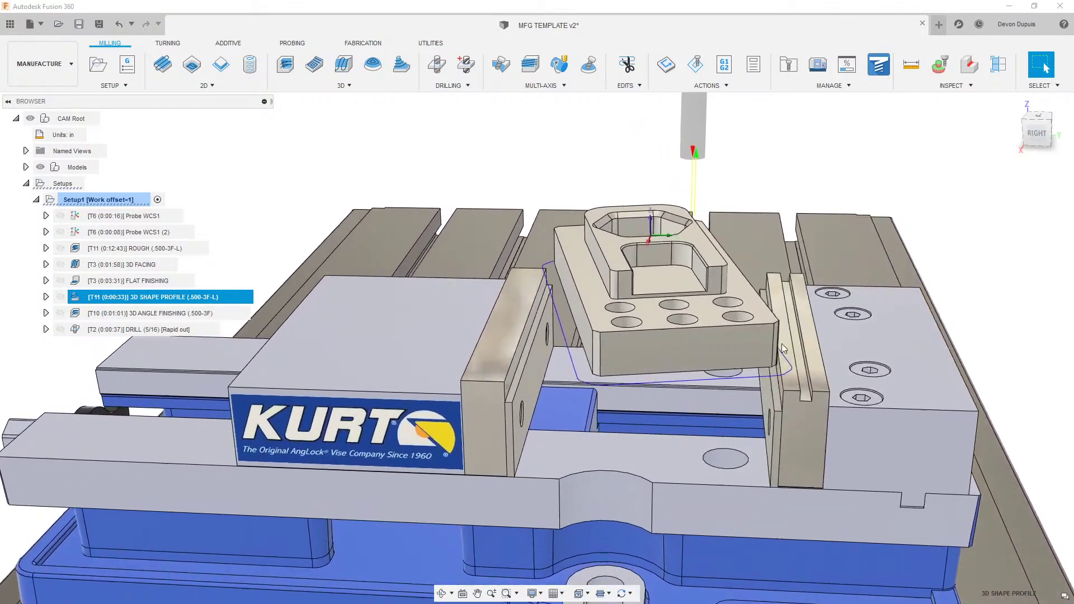
middle_click_drag(781, 344, 636, 349, "shift")
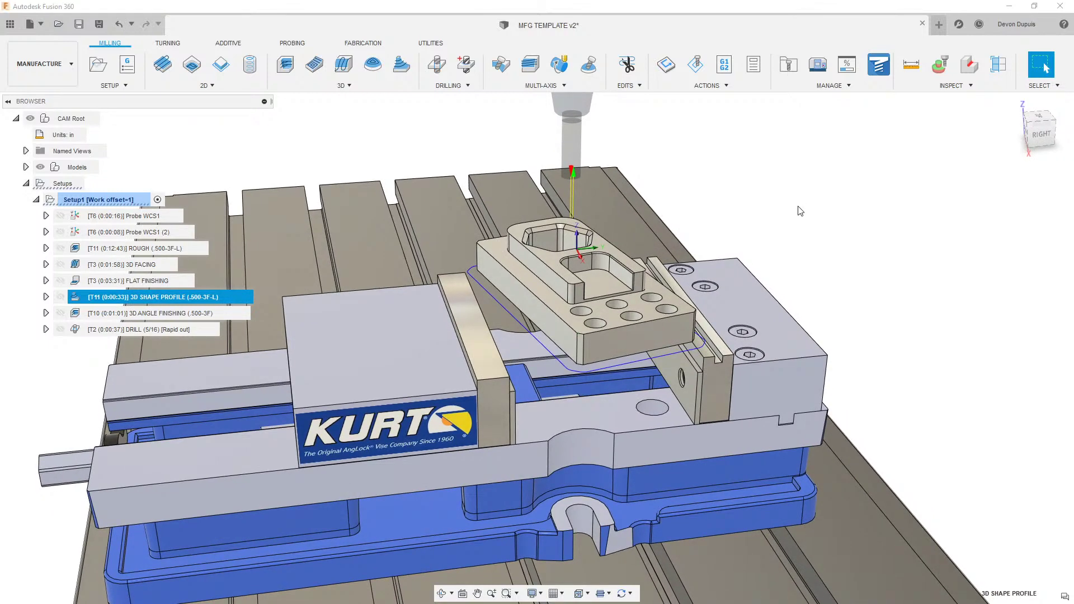
left_click(159, 313)
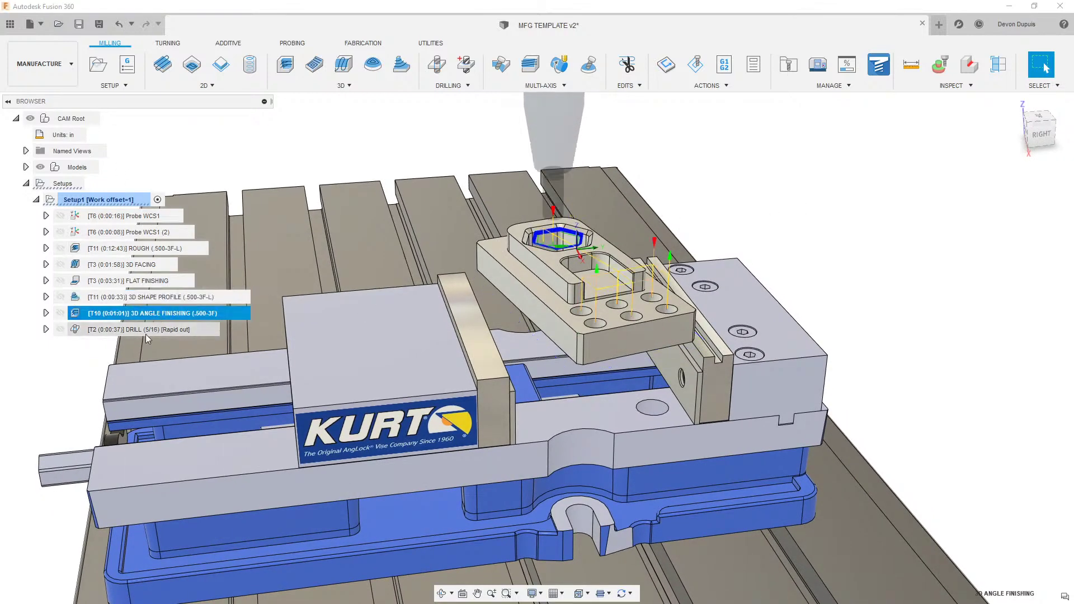
left_click(147, 331)
scroll(239, 241, "down", 3)
left_click(335, 148)
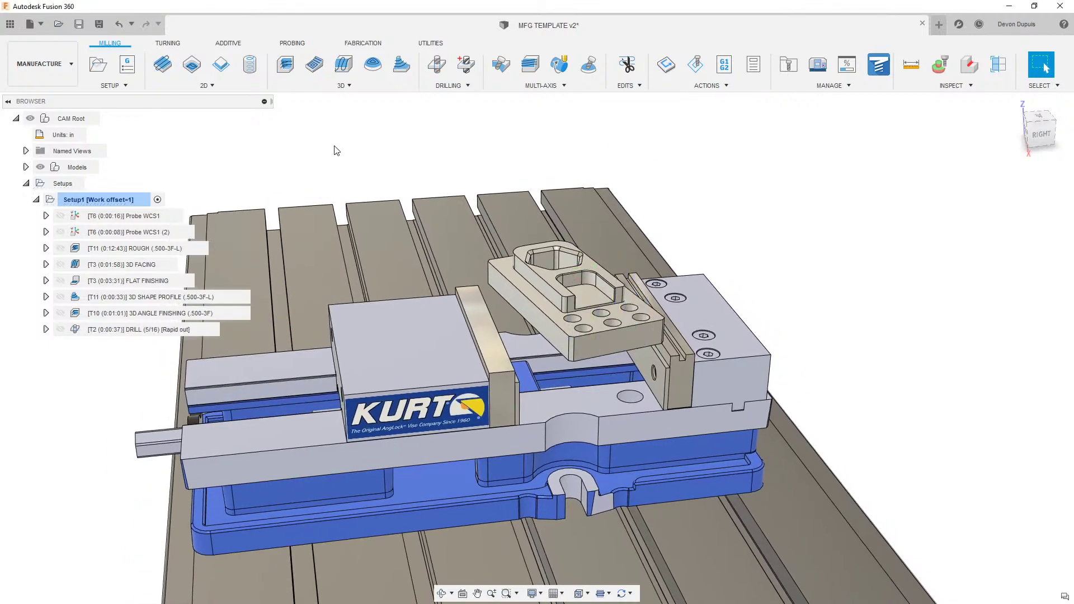
middle_click_drag(291, 191, 711, 268, "shift")
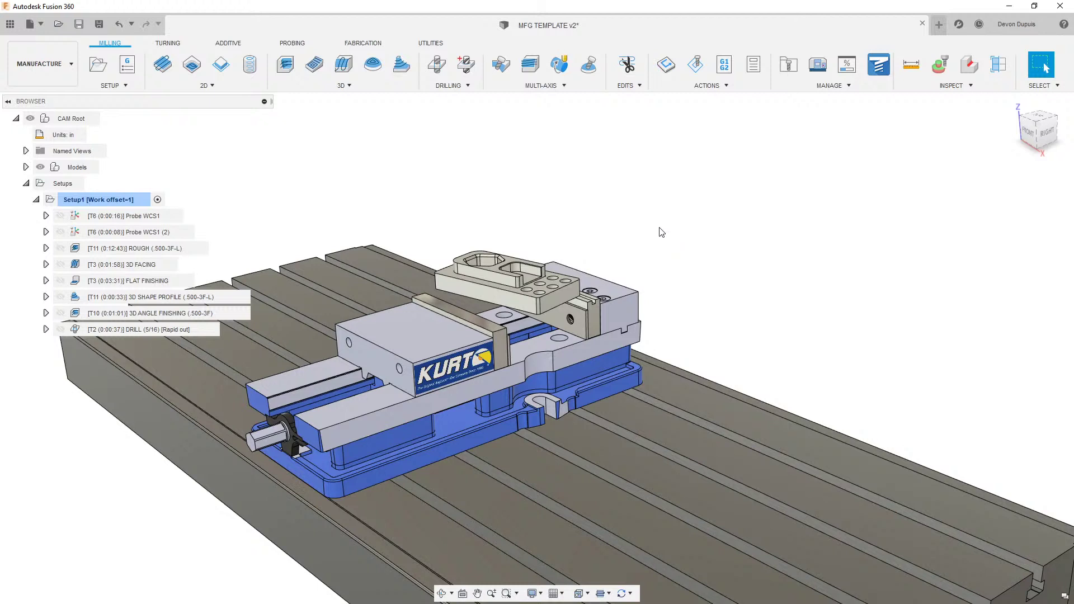
middle_click_drag(628, 344, 502, 411, "shift")
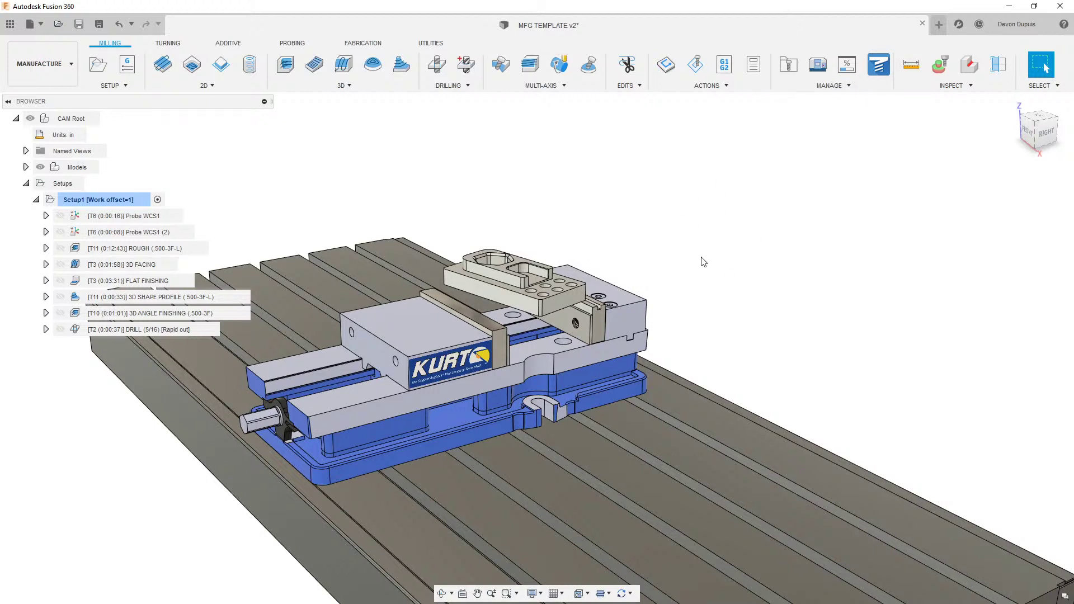
scroll(703, 262, "down", 2)
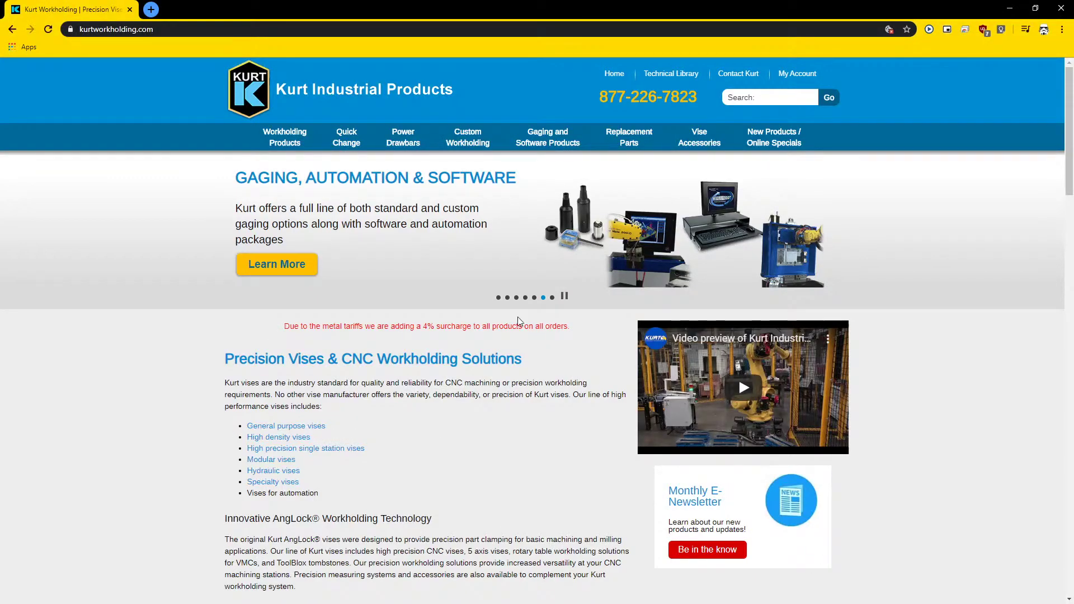
Step: Switch to the Kurt Workholding website in the browser, search for d688 and open the D688 manual vise's product page
mouse_move(286, 144)
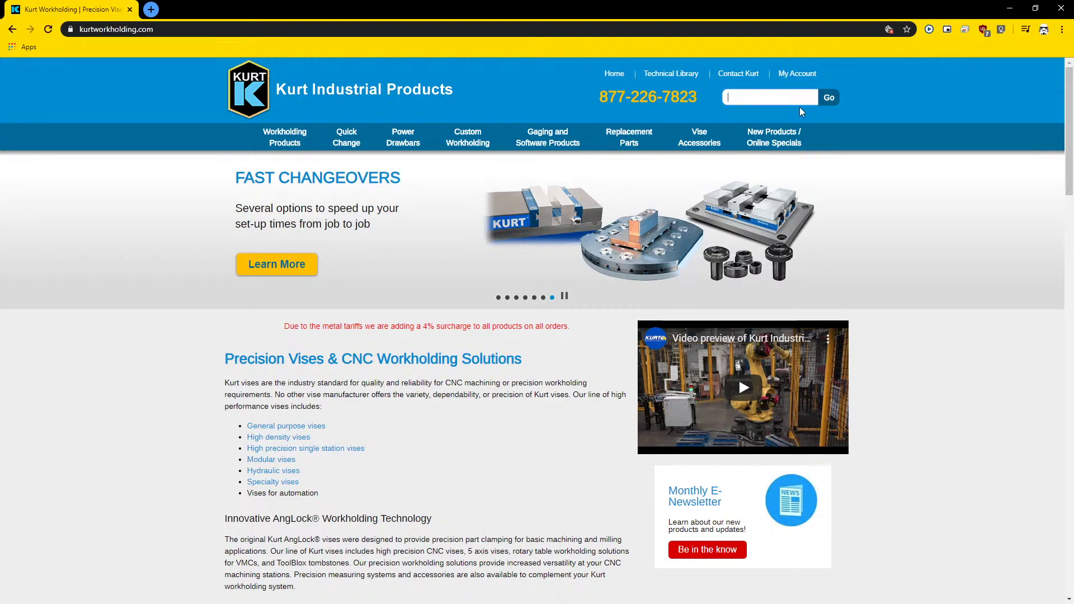
type("d")
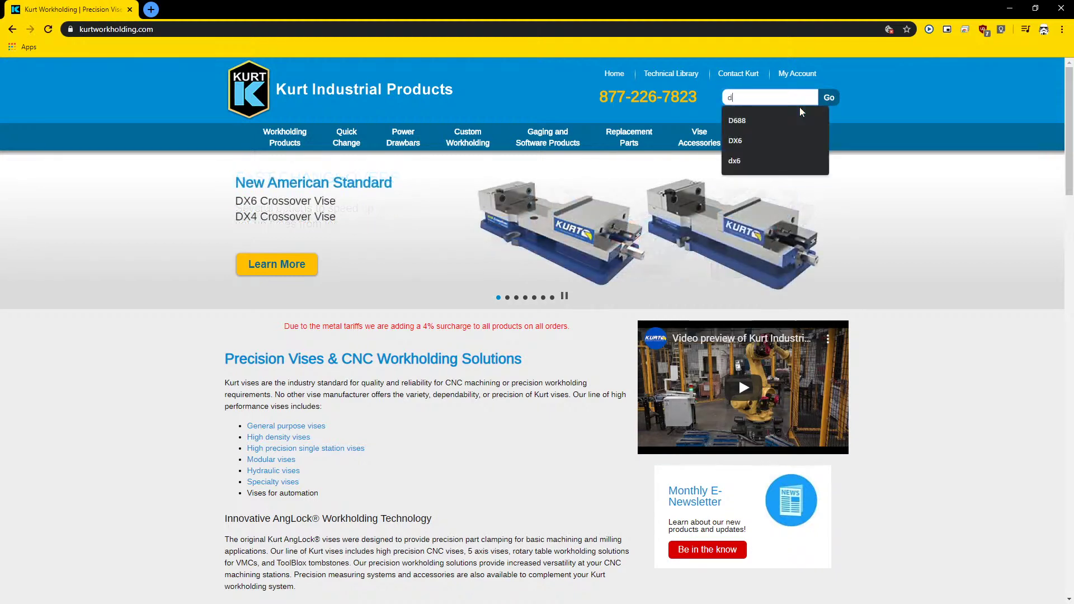
type("688")
key("Return")
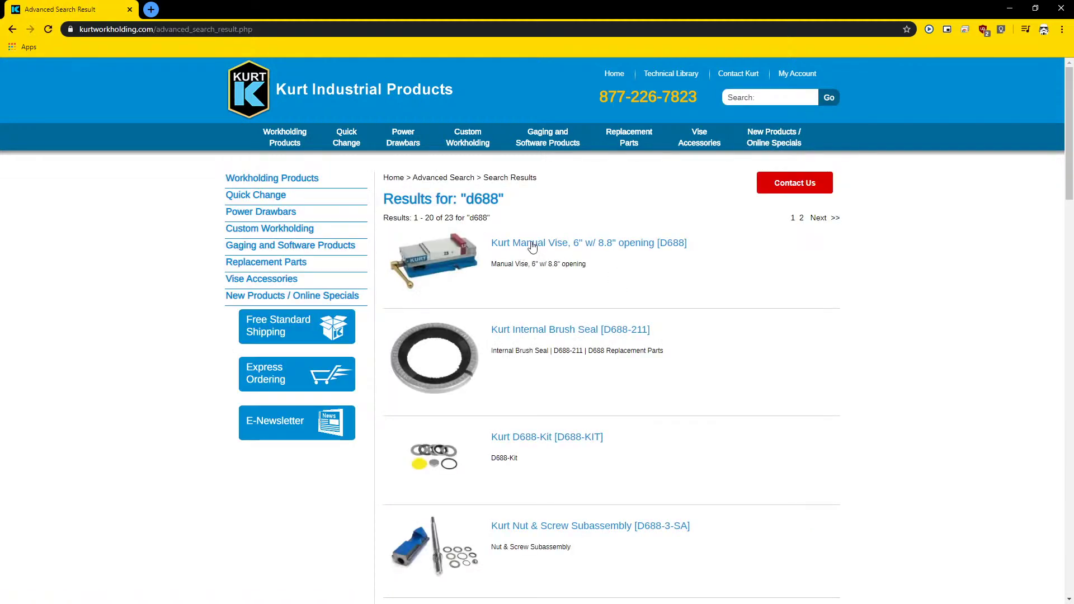
left_click(532, 245)
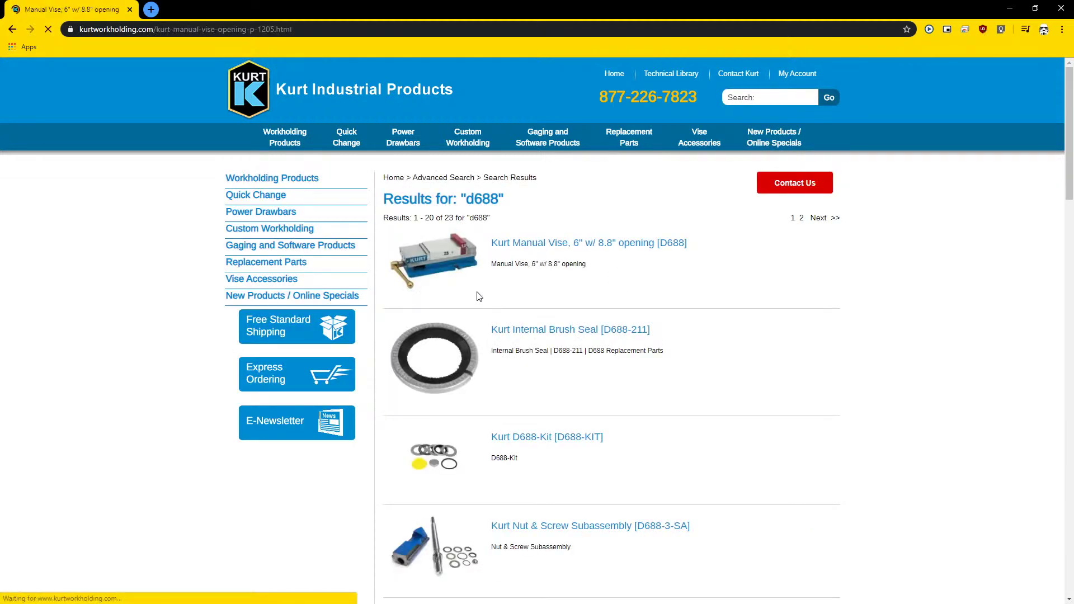
Step: Look through the D688 product page and activate its 3D CAD model under 2D / 3D CAD Drawings
scroll(562, 400, "down", 15)
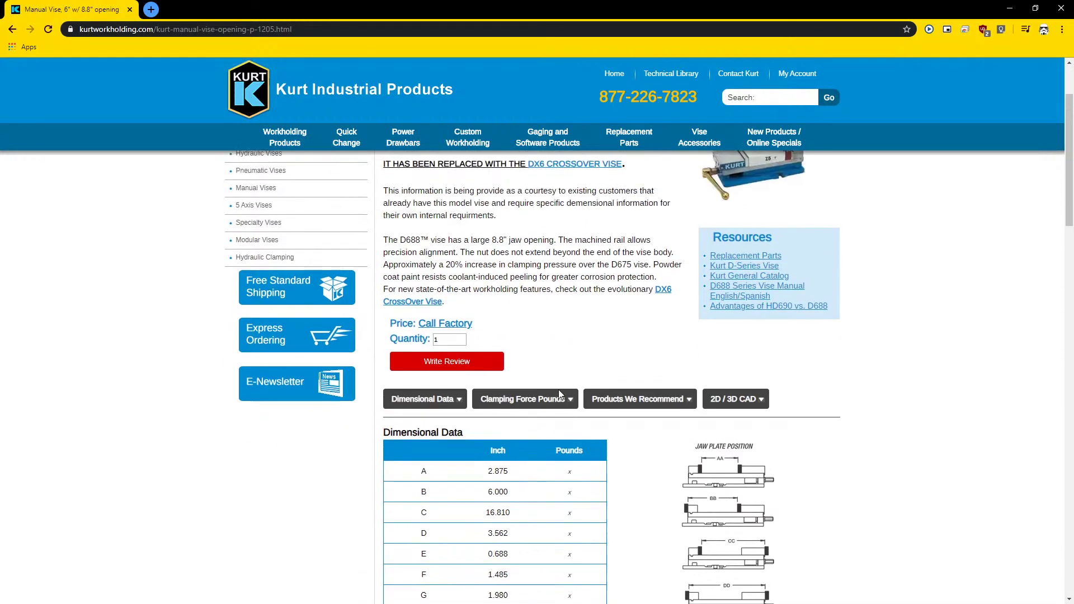
scroll(541, 390, "down", 12)
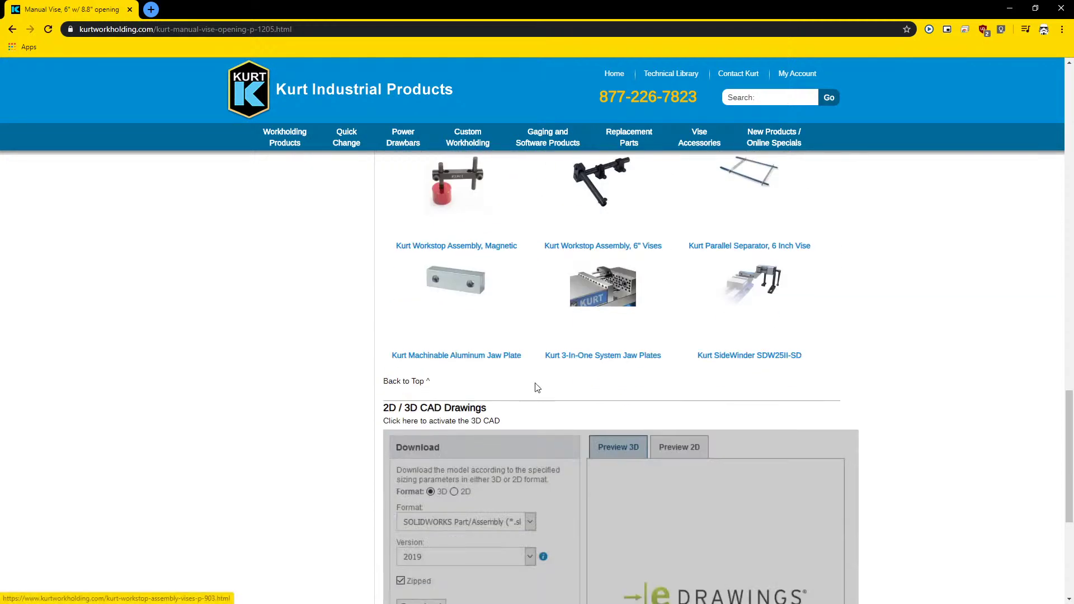
left_click(555, 296)
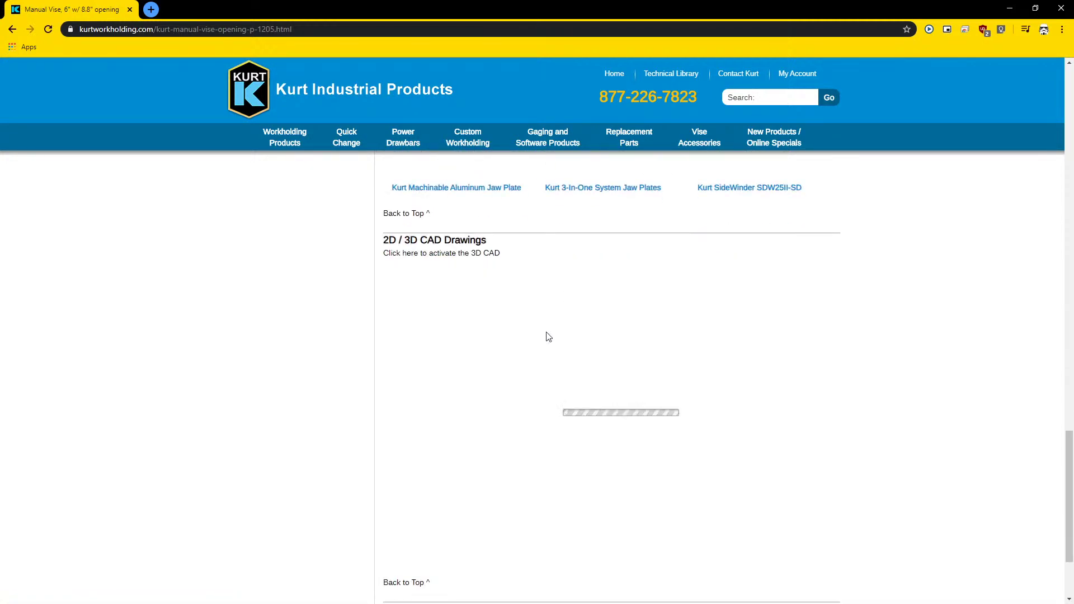
Step: Search the Kurt site for dx6 and open the DX6 CrossOver Vise product page
scroll(651, 340, "up", 7)
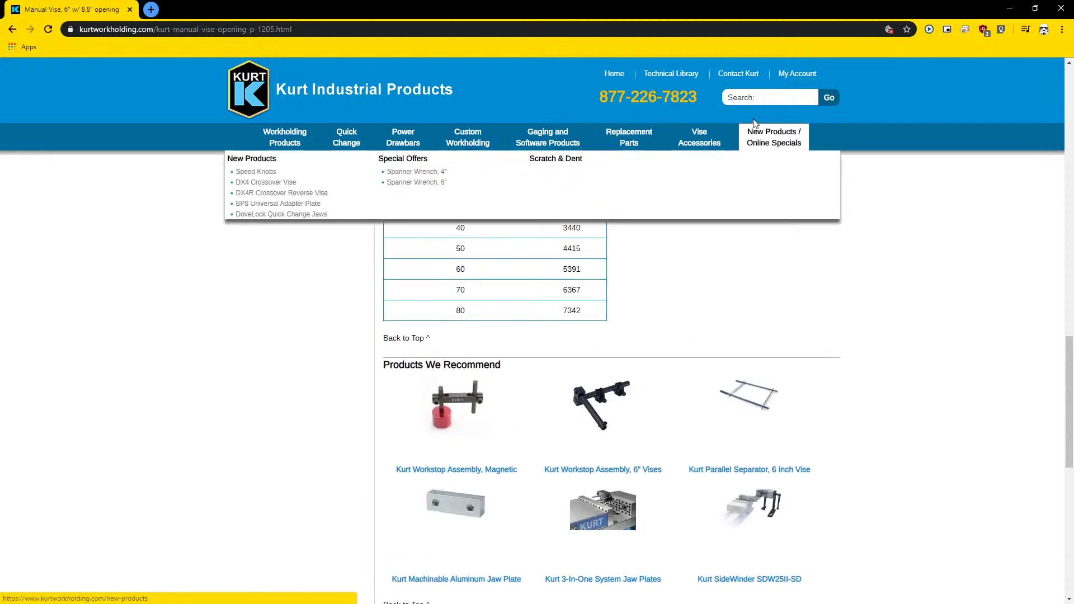
left_click(762, 98)
type("dx")
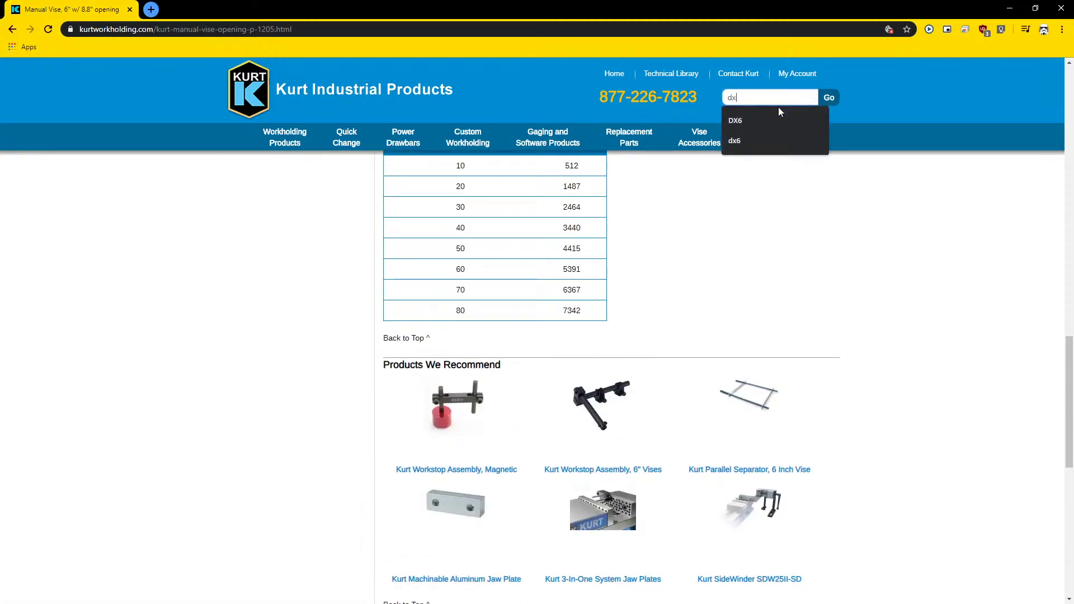
type("6")
key("Return")
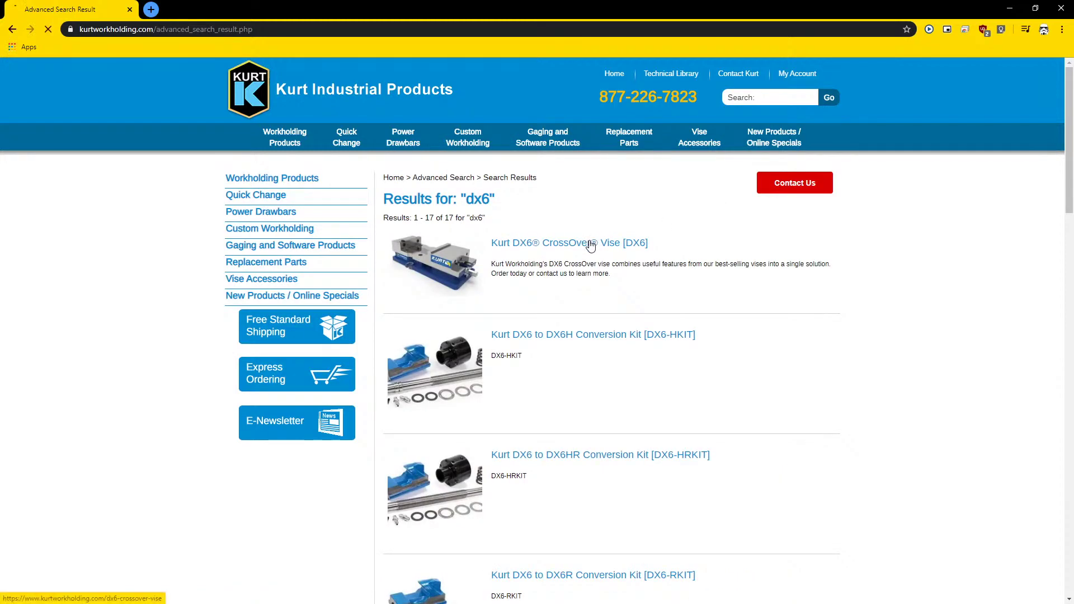
left_click(588, 242)
Step: Go to the DX6 vise's 2D / 3D CAD drawings and set the 3D download format to STEP (*.step)
scroll(538, 340, "down", 6)
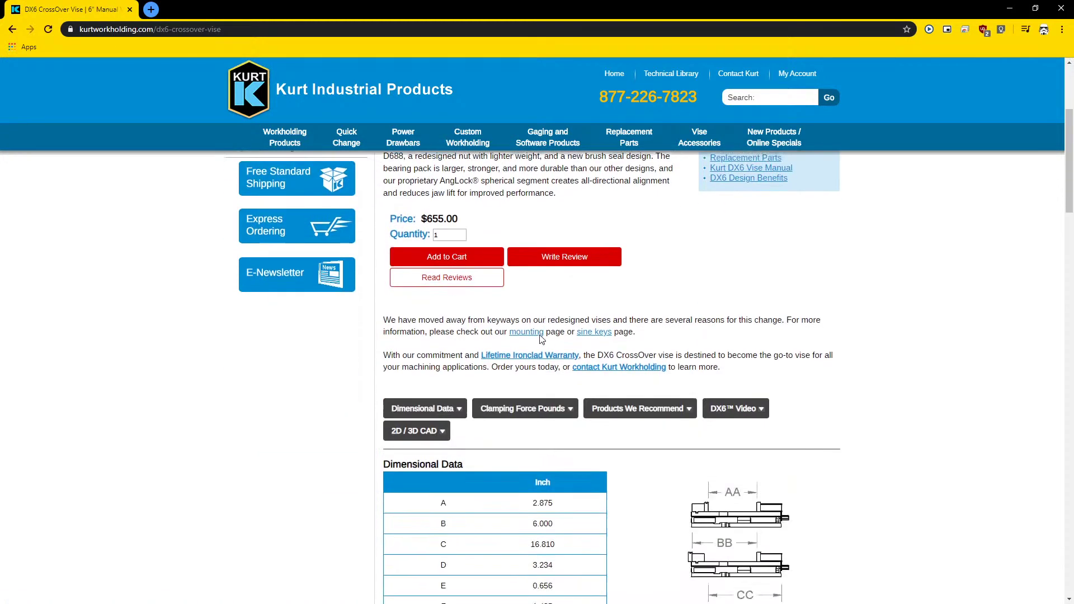
scroll(538, 339, "down", 4)
scroll(553, 327, "up", 4)
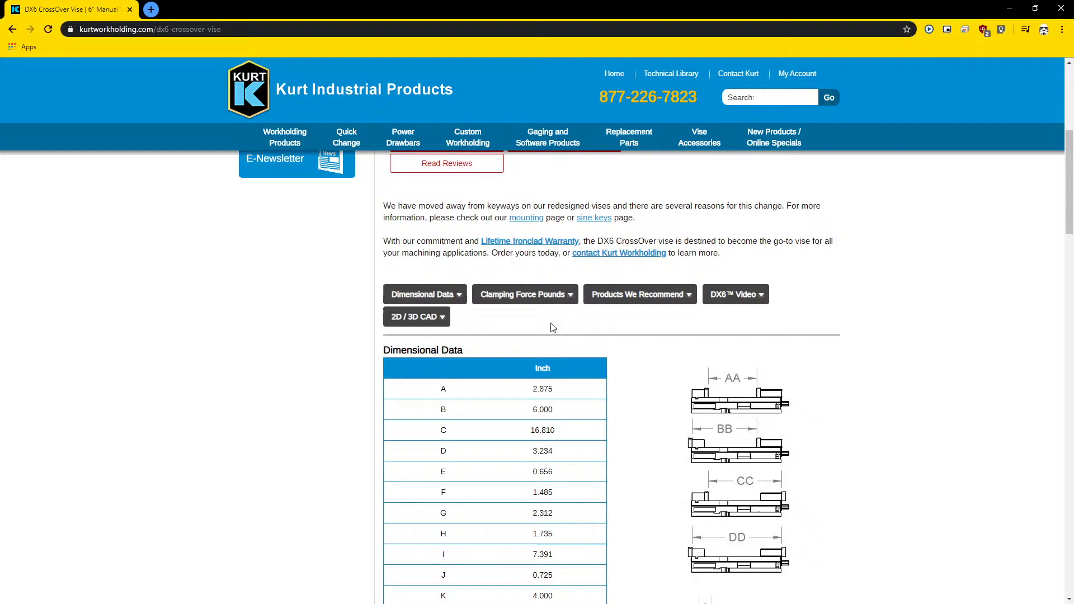
left_click(413, 317)
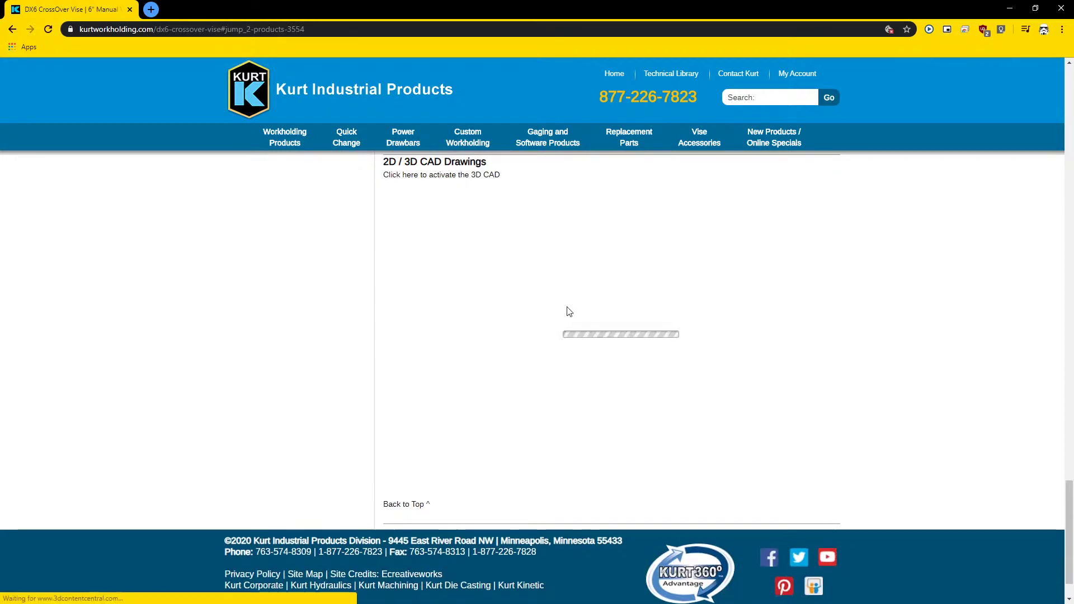
left_click(502, 290)
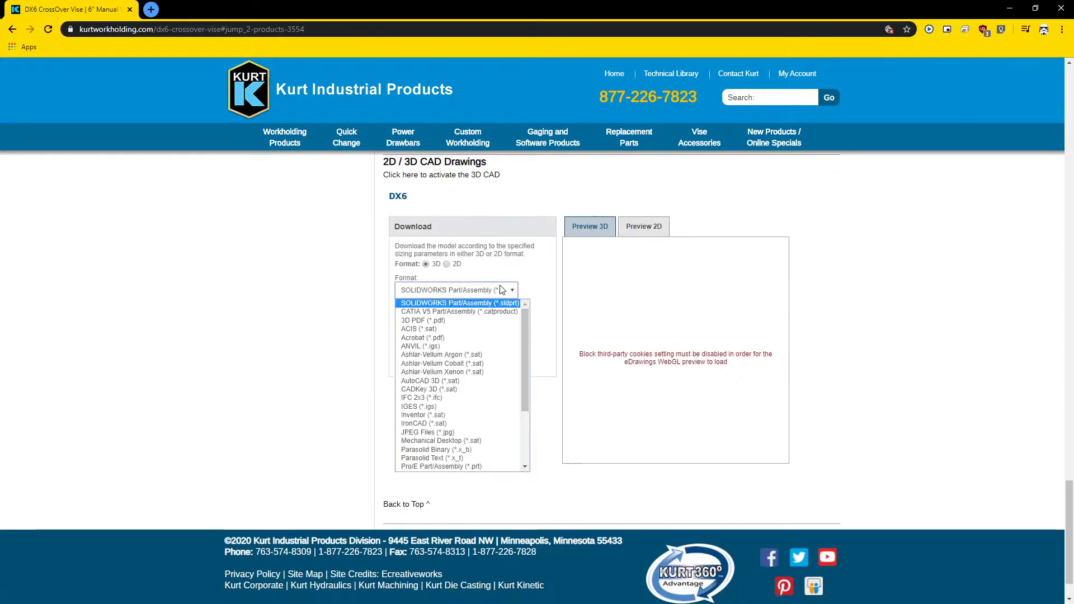
scroll(450, 448, "down", 4)
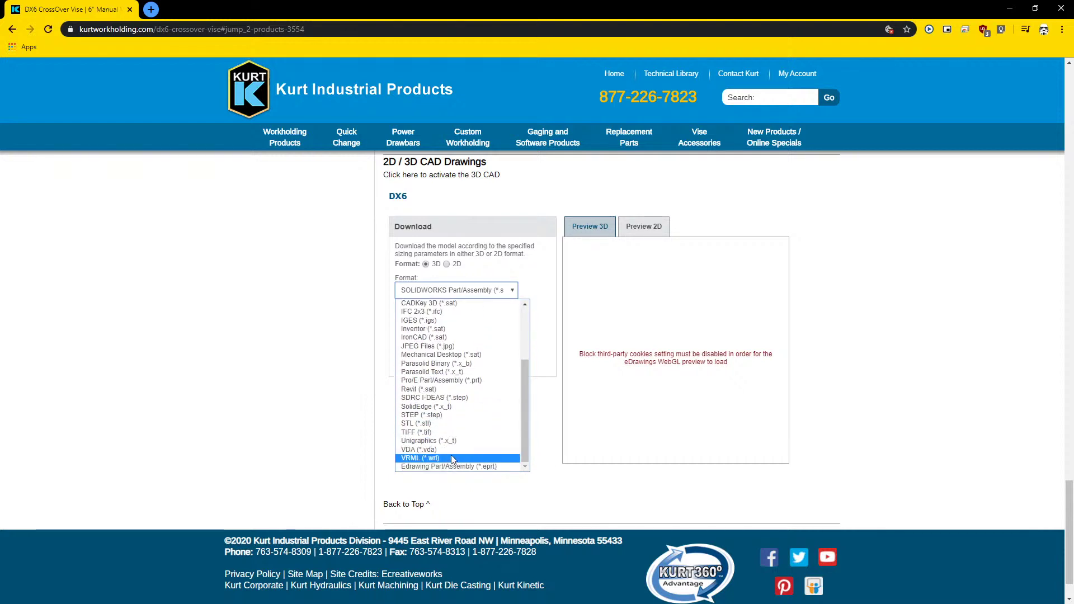
left_click(439, 415)
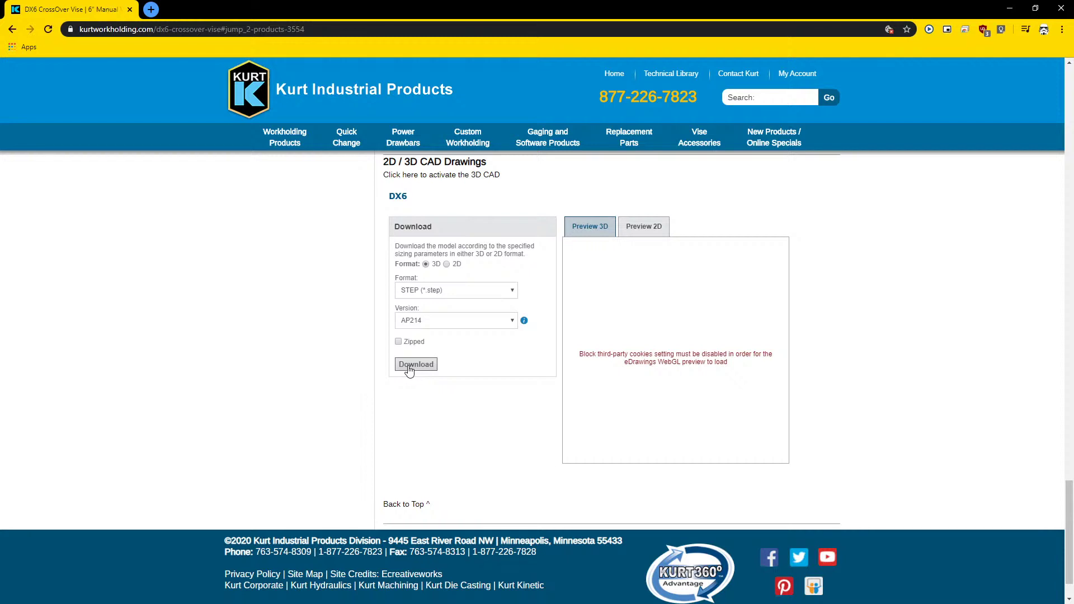
Step: Download the DX6 vise model as a STEP file and switch back to Fusion 360
left_click(415, 365)
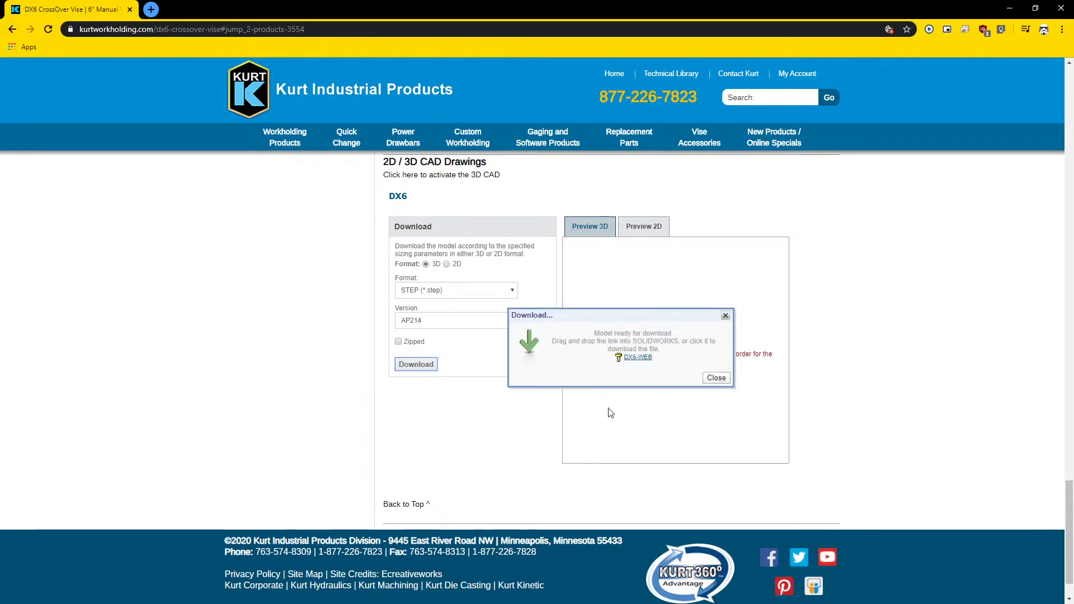
left_click(638, 356)
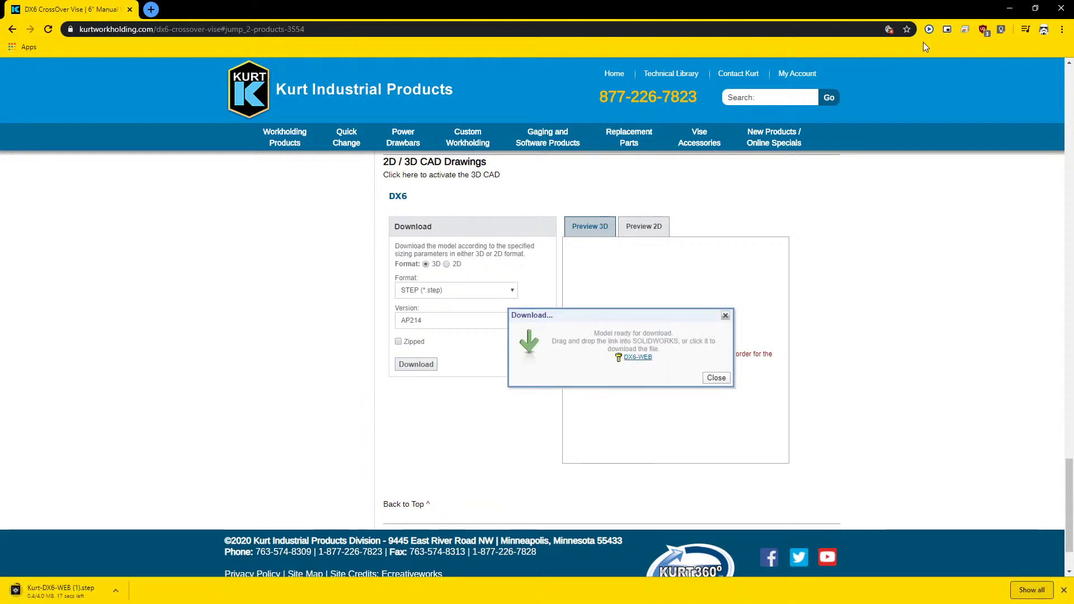
left_click(1009, 8)
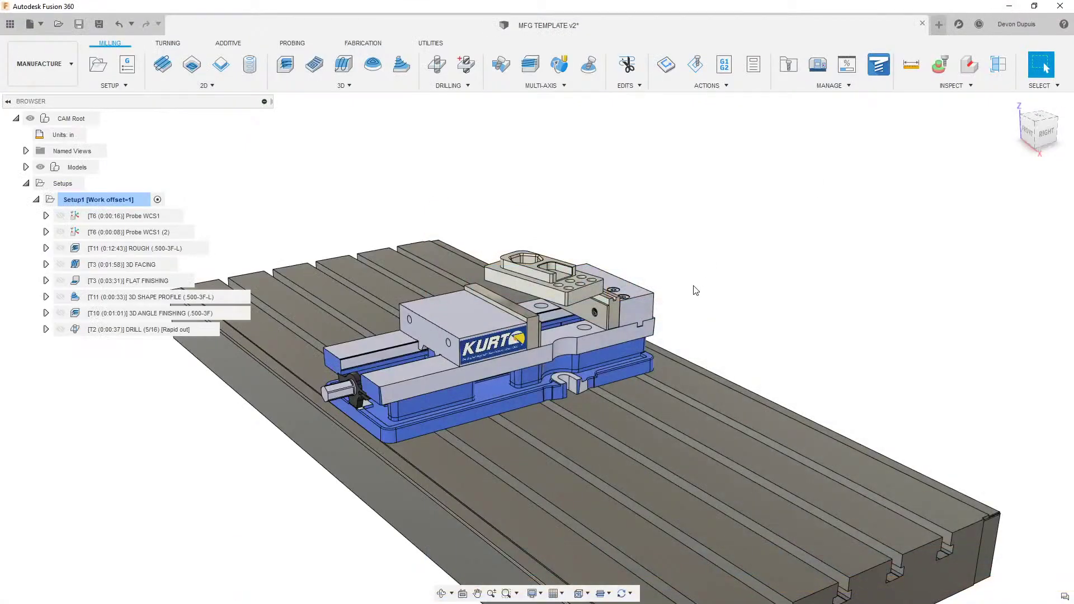
Step: Upload Kurt-DX6-WEB.step from Downloads to the Let 3D Work 4 U project folder, then hide the project files
left_click(10, 25)
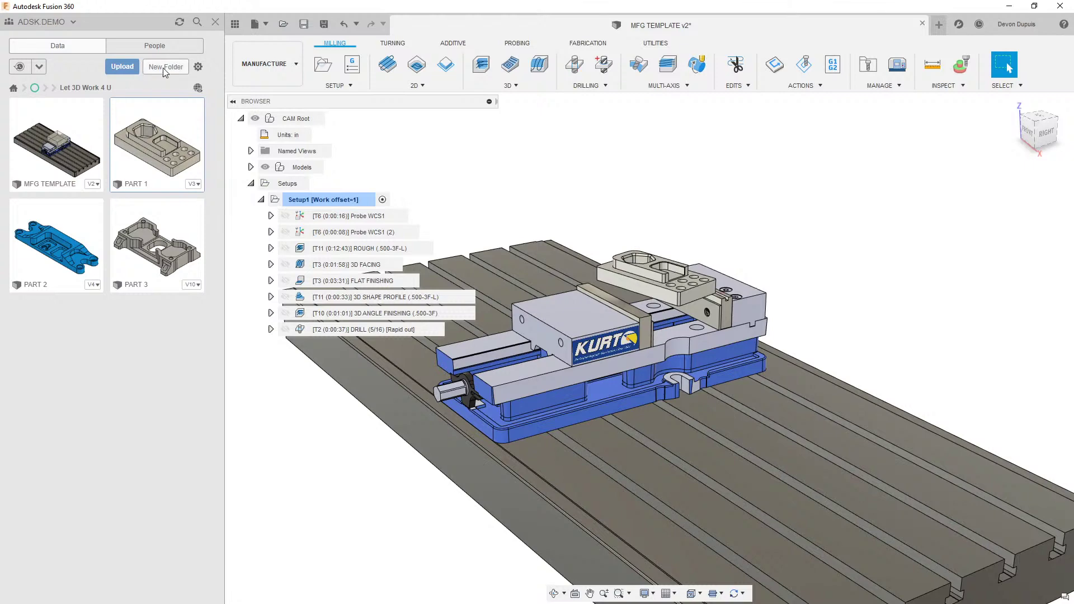
left_click(122, 67)
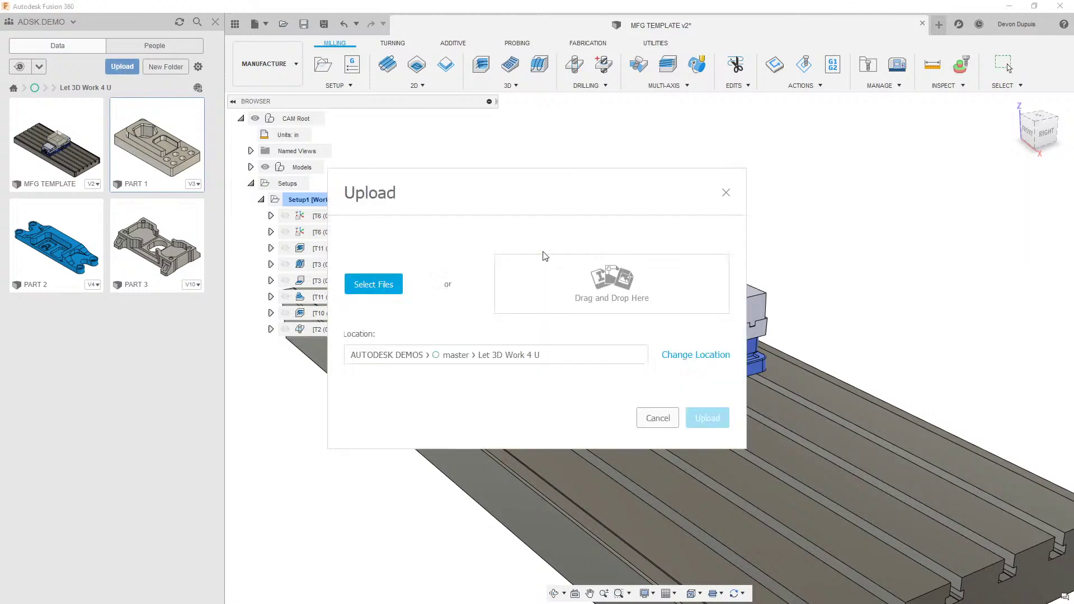
left_click(373, 282)
scroll(78, 132, "up", 4)
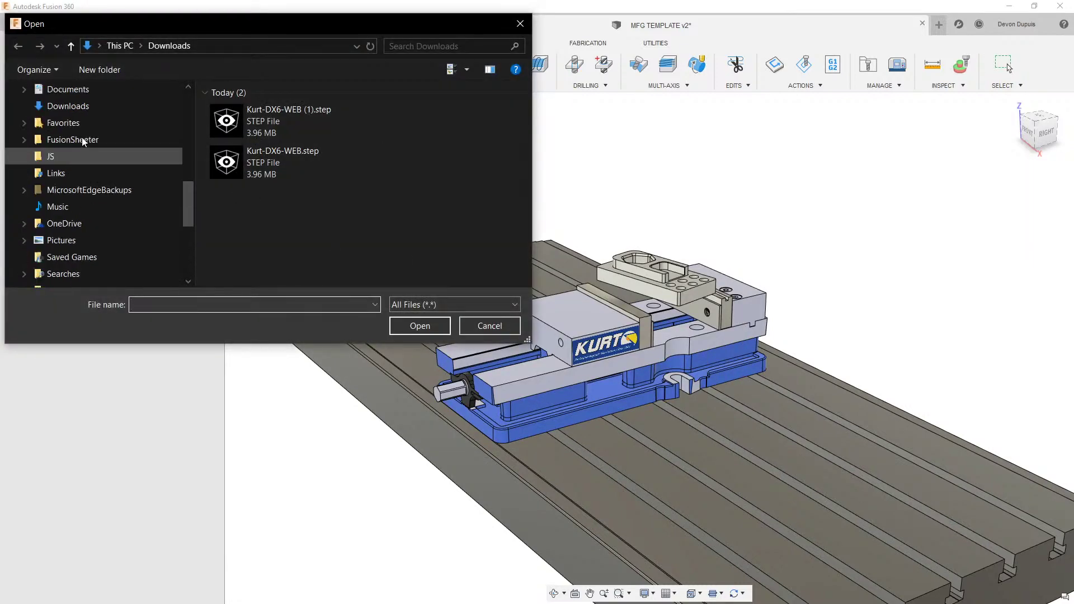
left_click(240, 163)
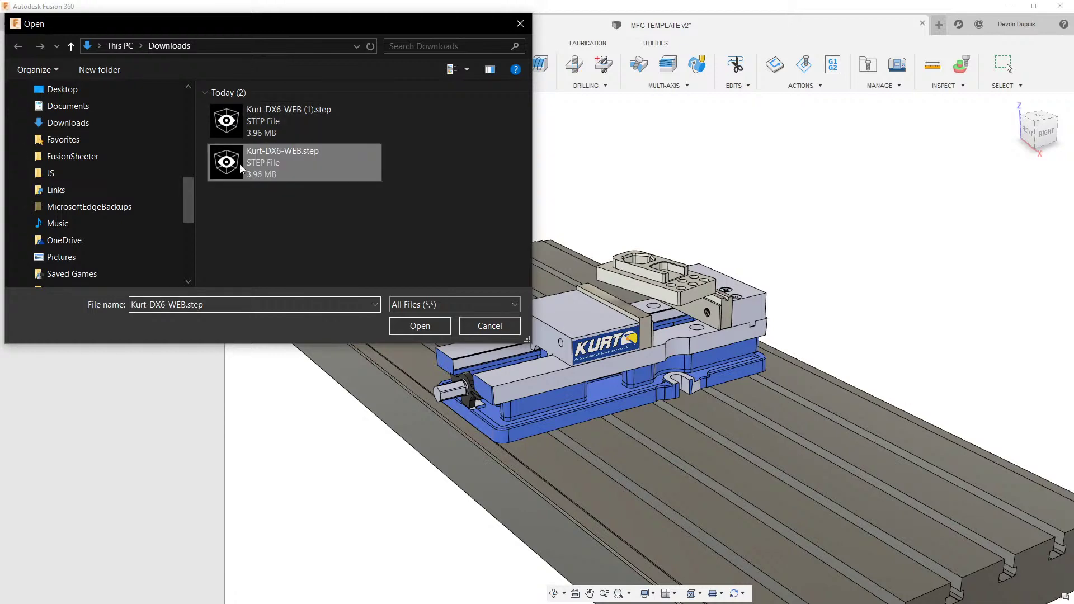
left_click(427, 328)
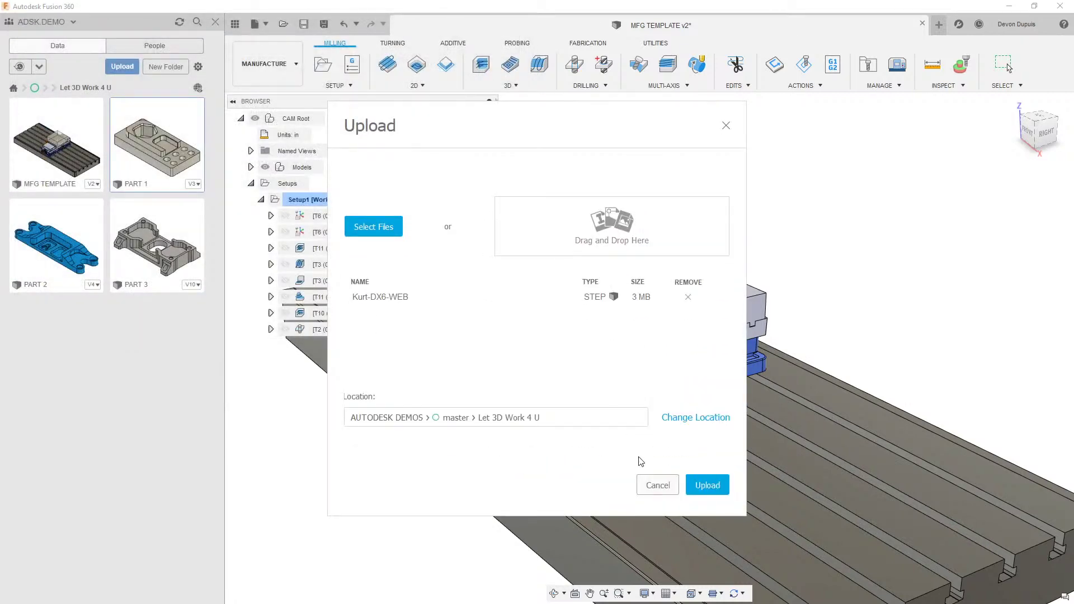
left_click(707, 485)
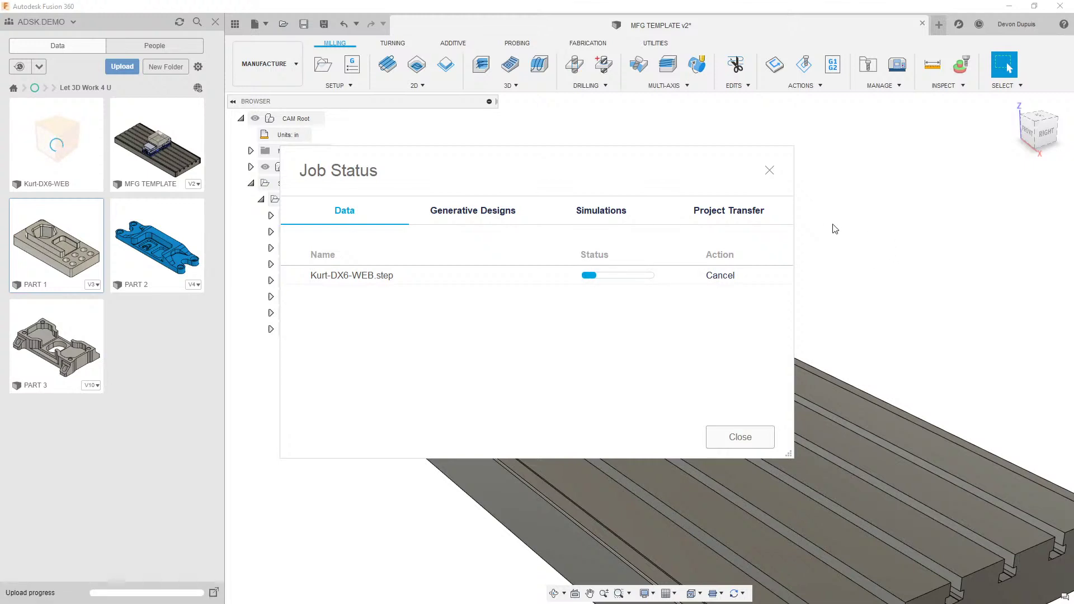
left_click(770, 171)
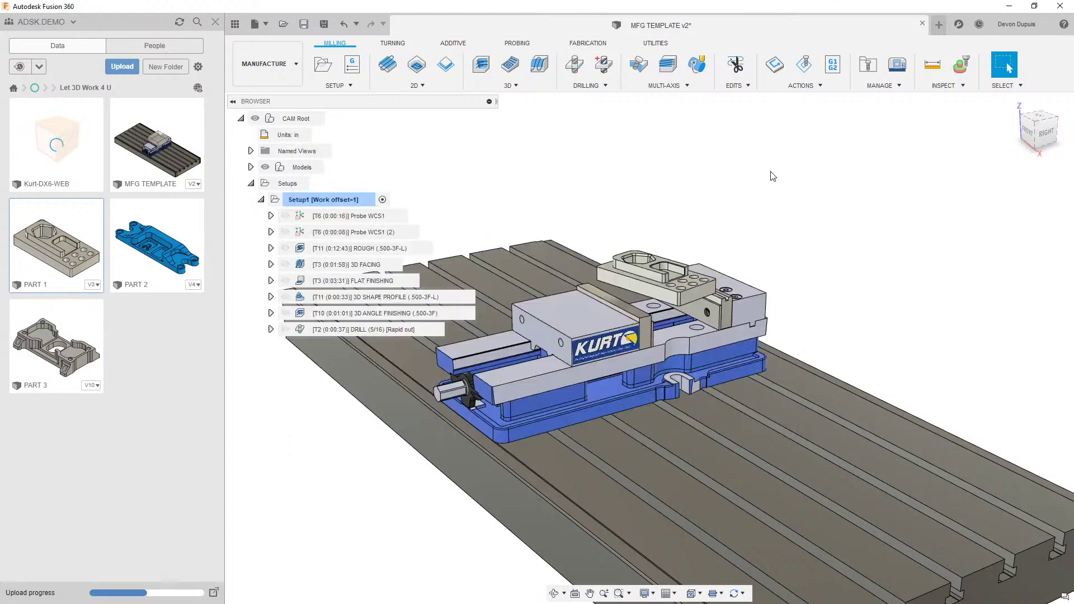
key("F6")
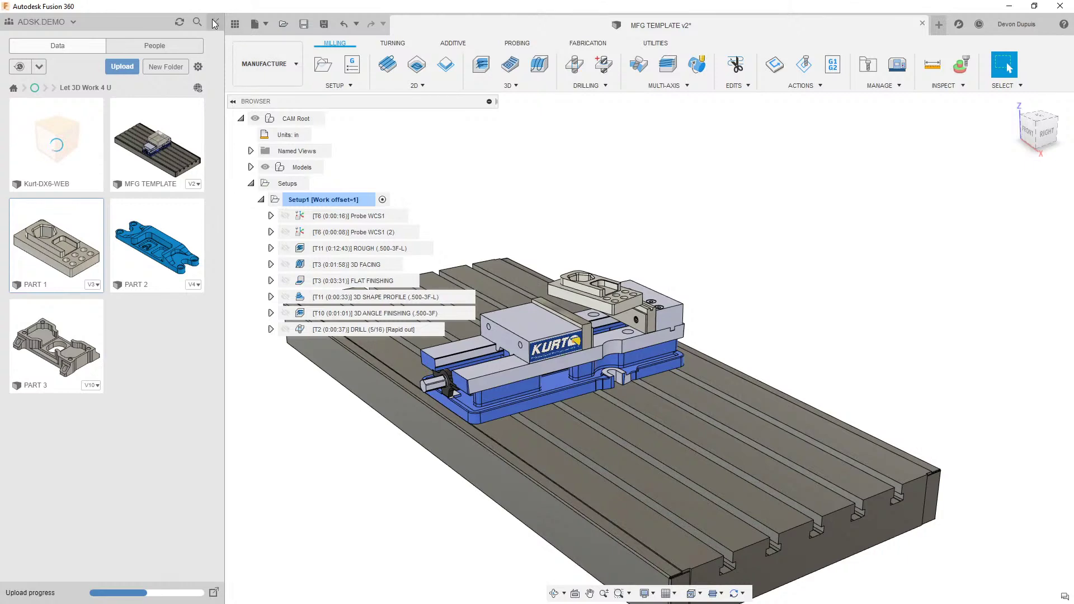
left_click(215, 21)
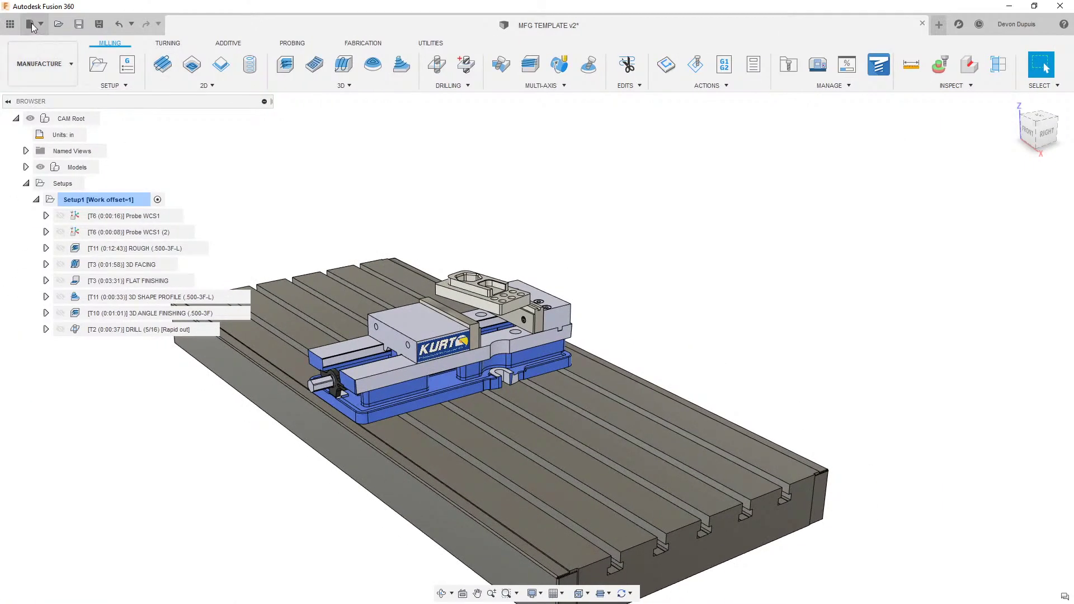
Step: Open Kurt-DX6-WEB.step from the computer's Downloads folder directly as a new design
left_click(30, 24)
left_click(45, 92)
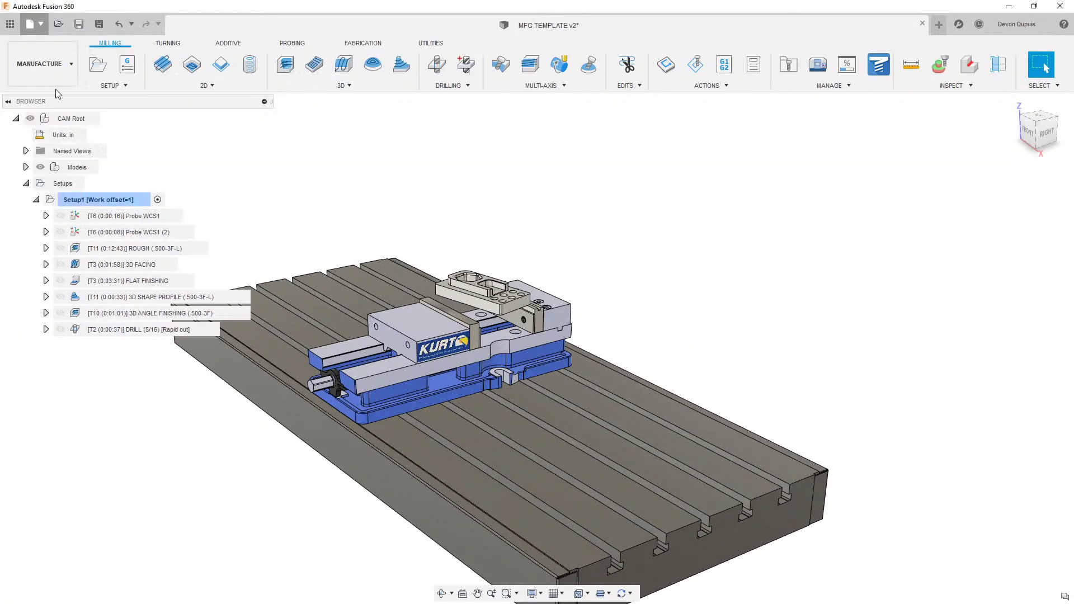
left_click(374, 412)
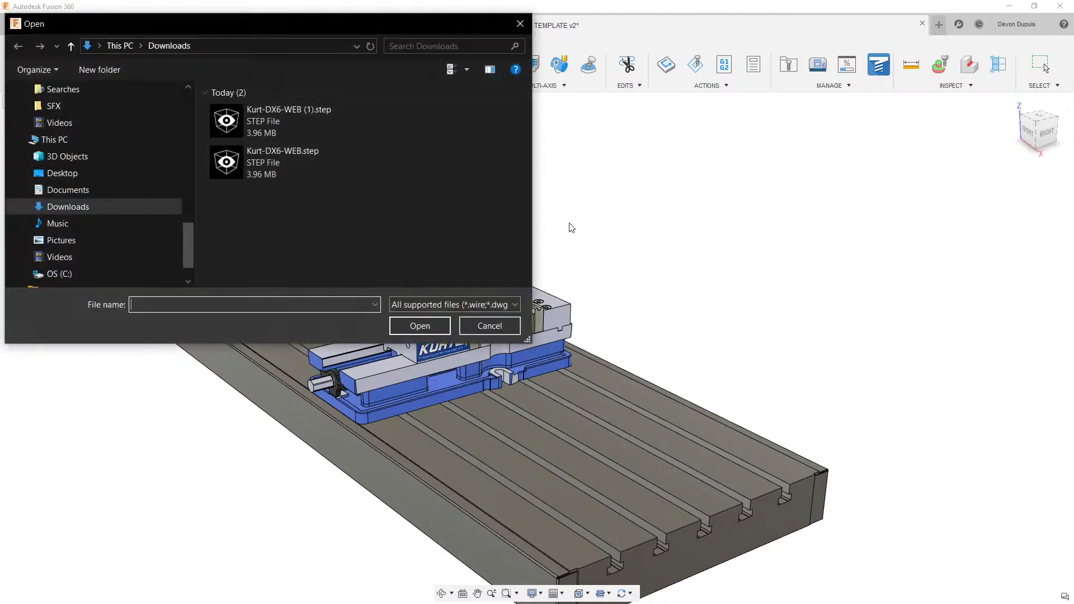
left_click_drag(349, 29, 554, 65)
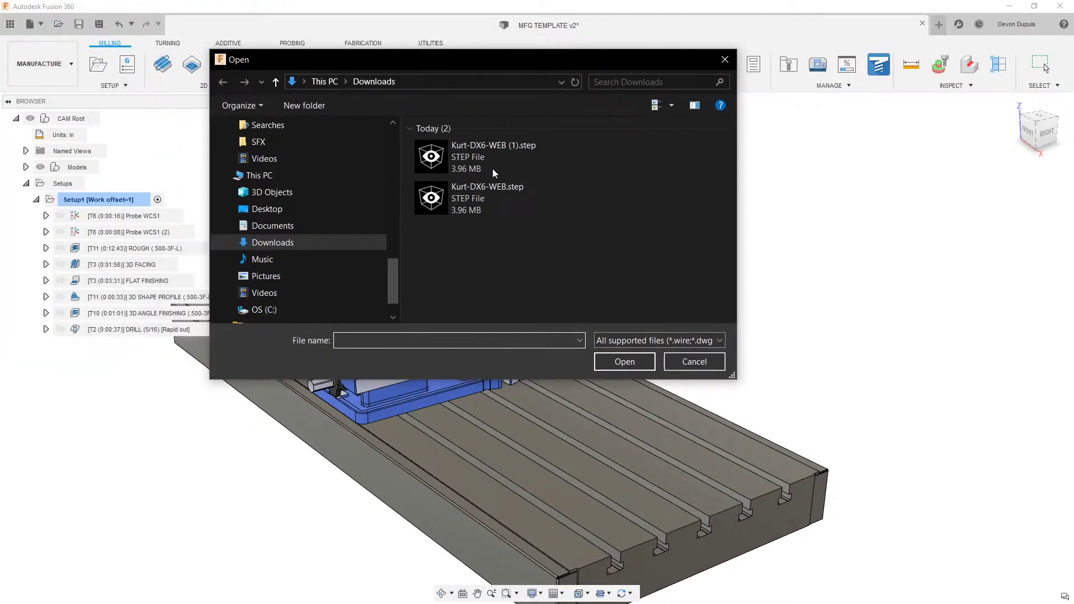
left_click(471, 196)
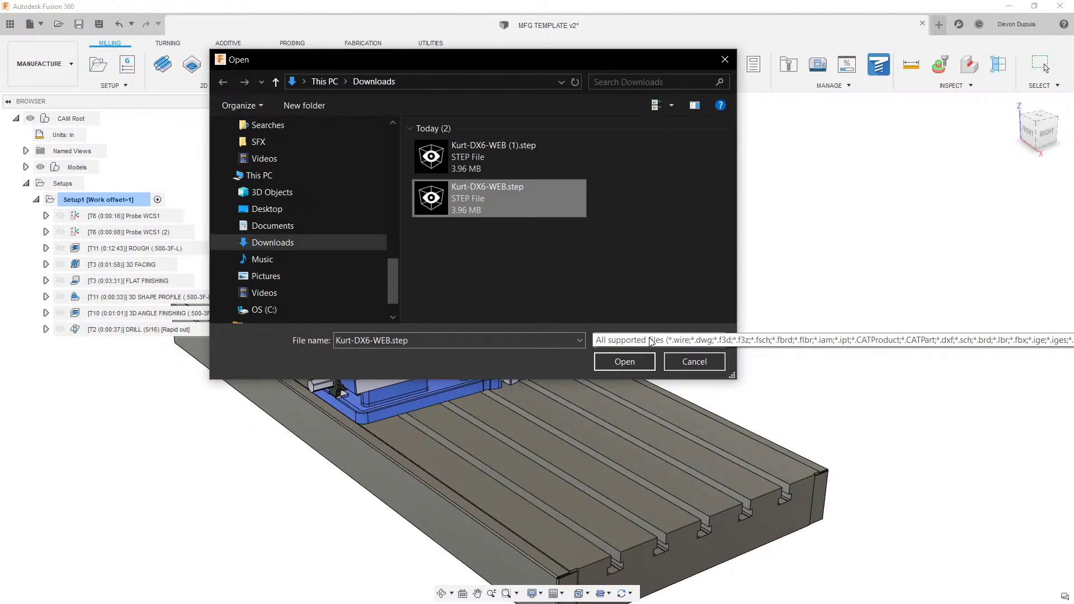
left_click(622, 362)
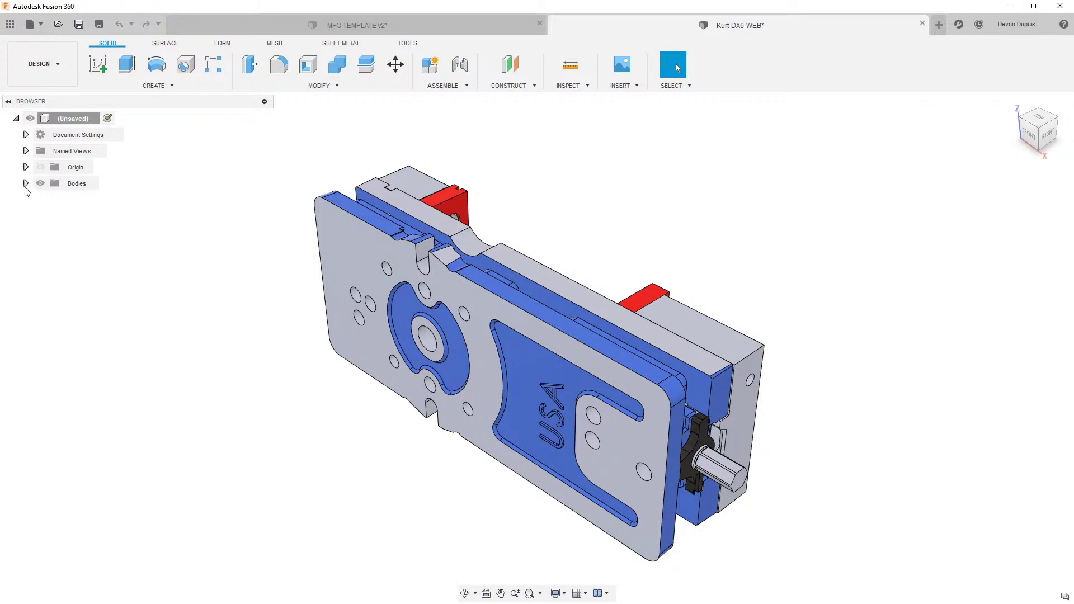
Step: Convert all of the imported vise's bodies into components
left_click(25, 183)
right_click(80, 184)
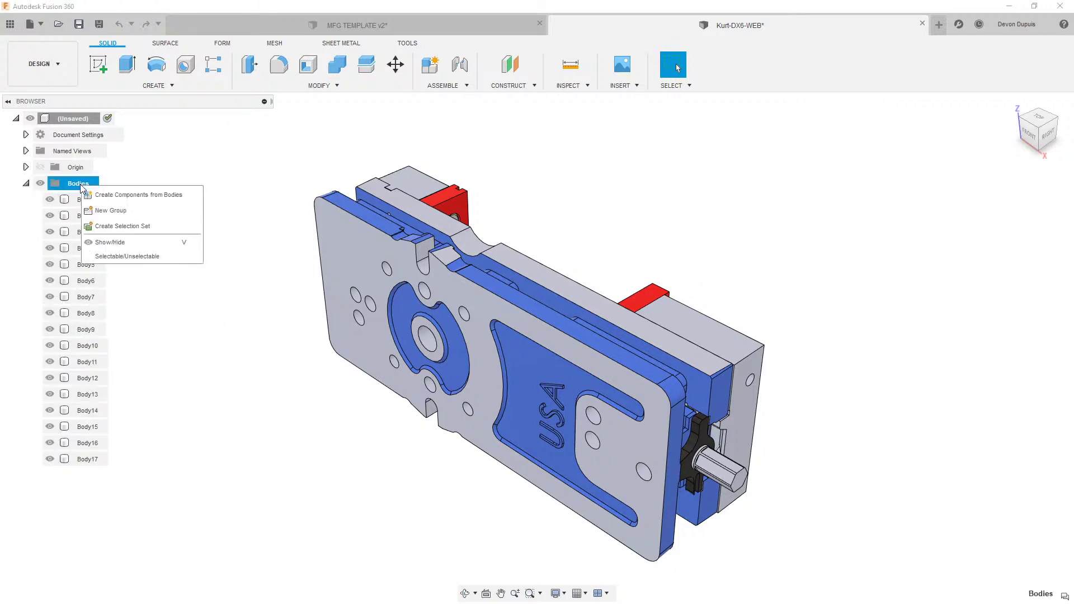
left_click(118, 197)
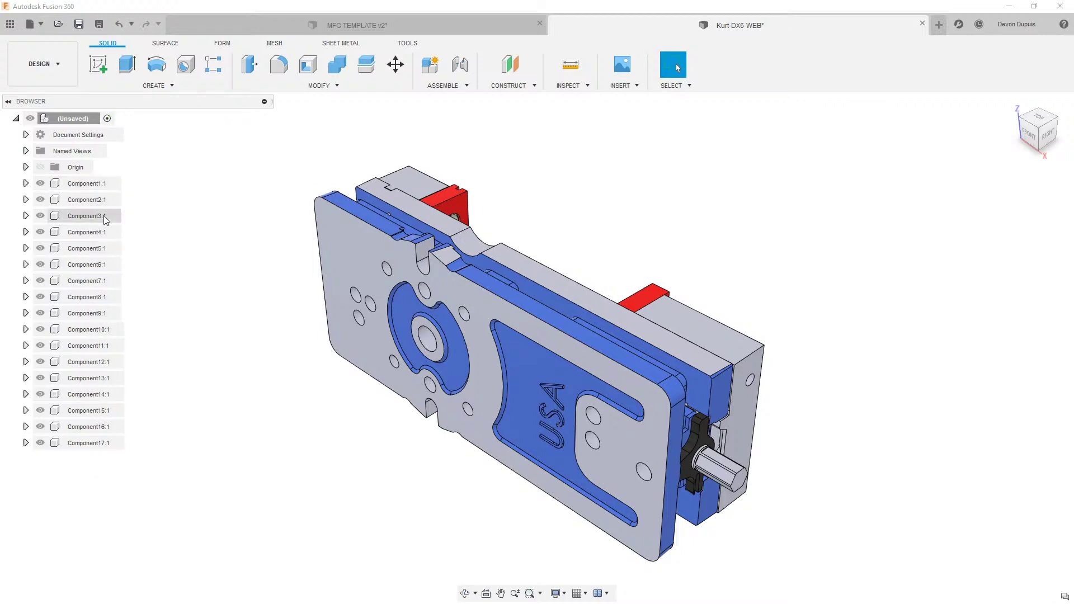
scroll(144, 173, "down", 3)
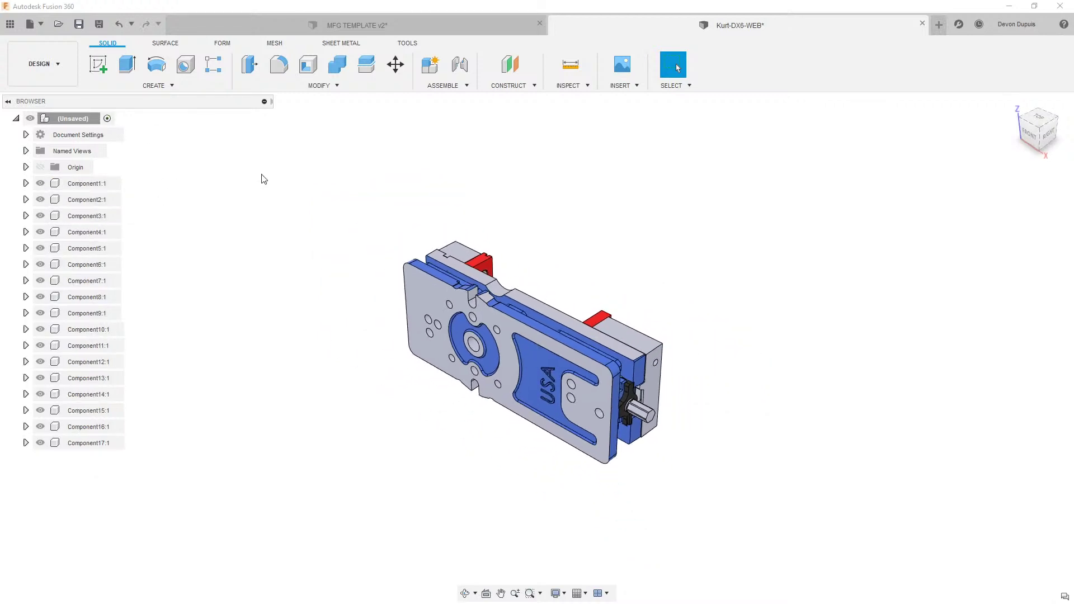
Step: Create an empty component named base under the top-level assembly, then reactivate the top level
left_click(158, 88)
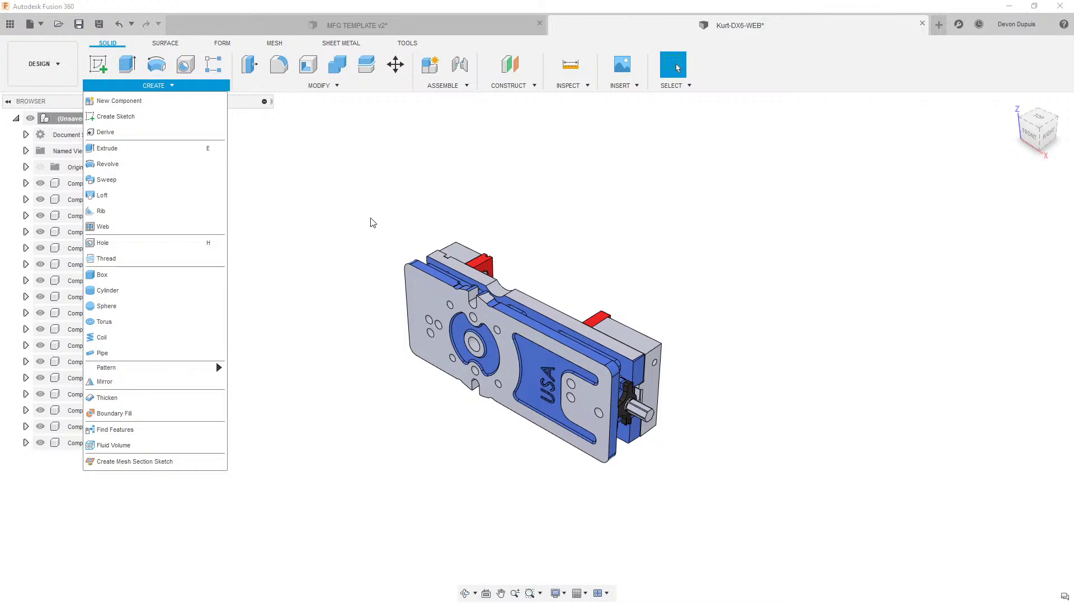
middle_click_drag(371, 220, 374, 219, "shift")
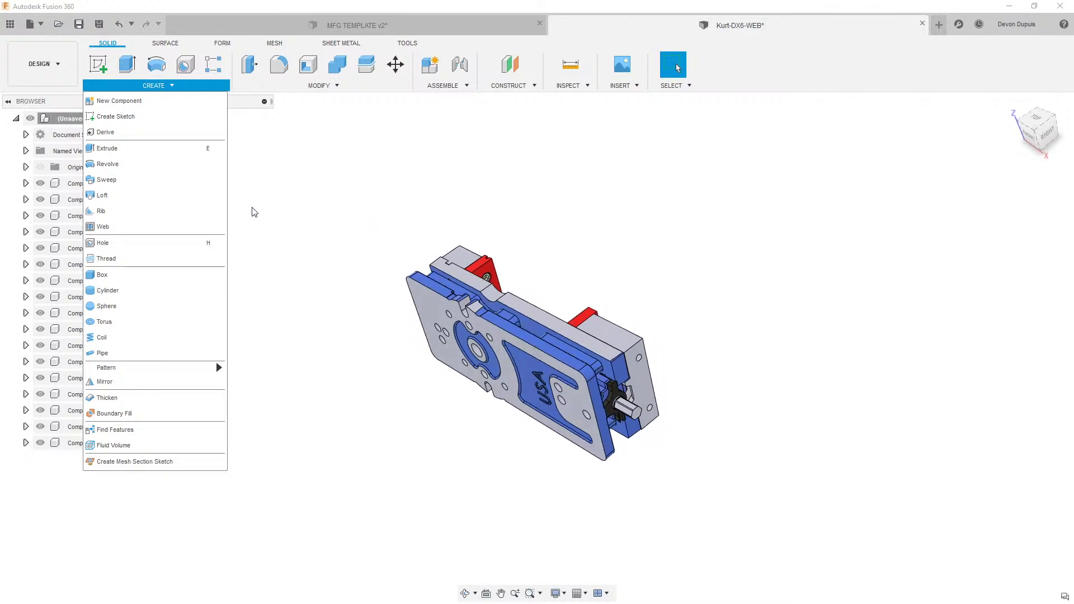
left_click(161, 102)
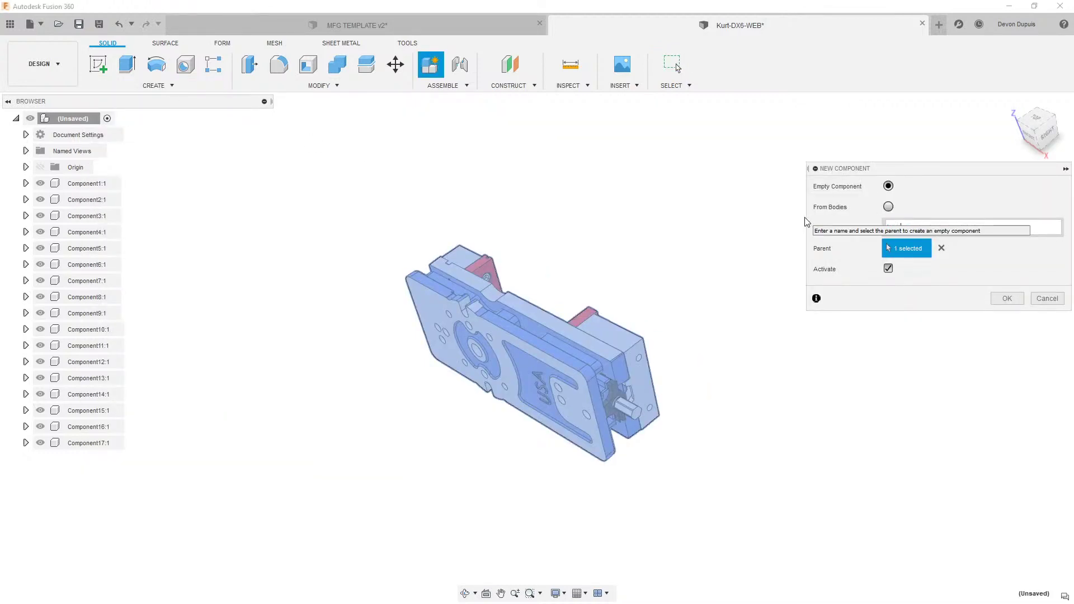
type("base")
key("Return")
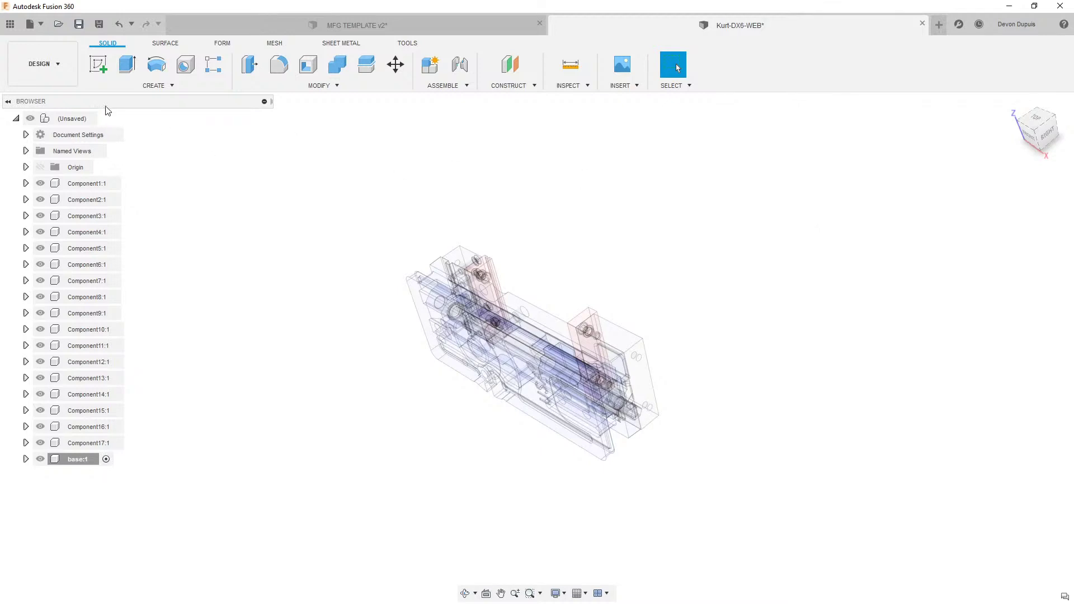
left_click(154, 85)
left_click(104, 119)
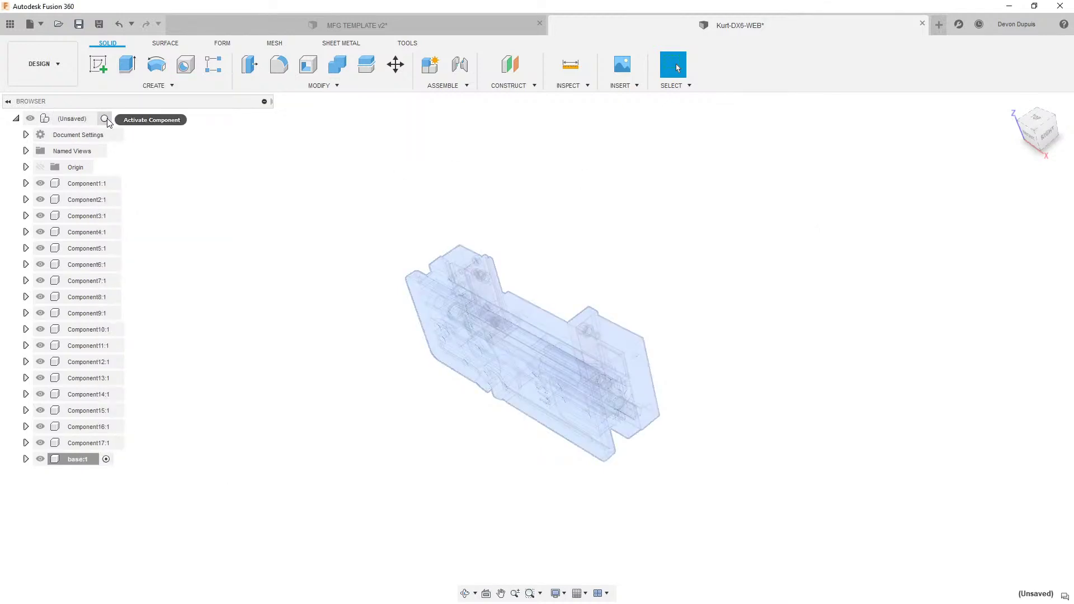
Step: Create an empty component named MJ under the top-level assembly and reactivate the top level
left_click(154, 85)
left_click(219, 101)
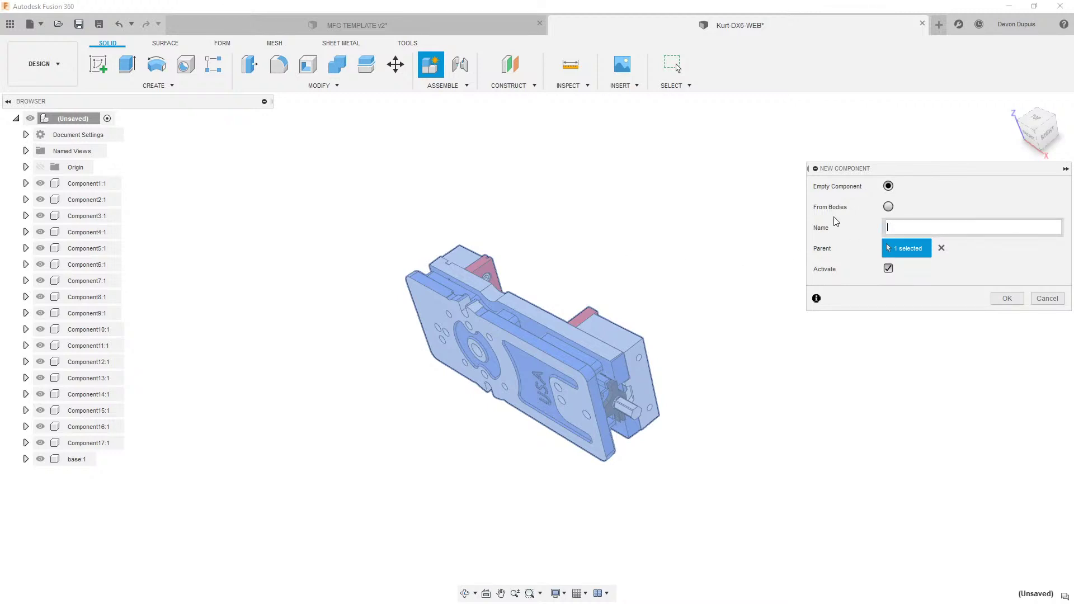
type("MJ")
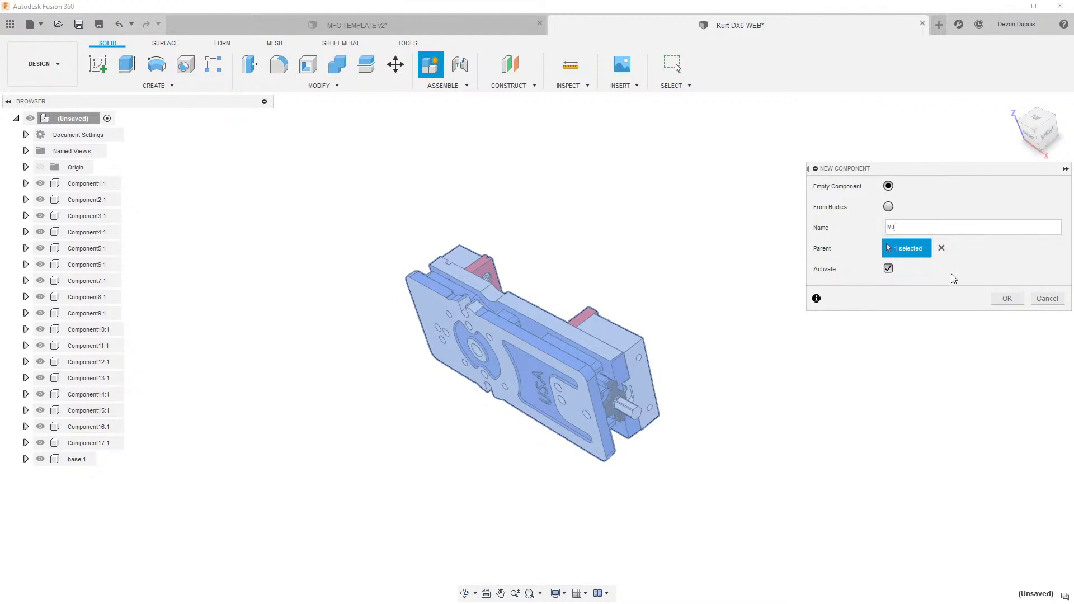
left_click(1007, 298)
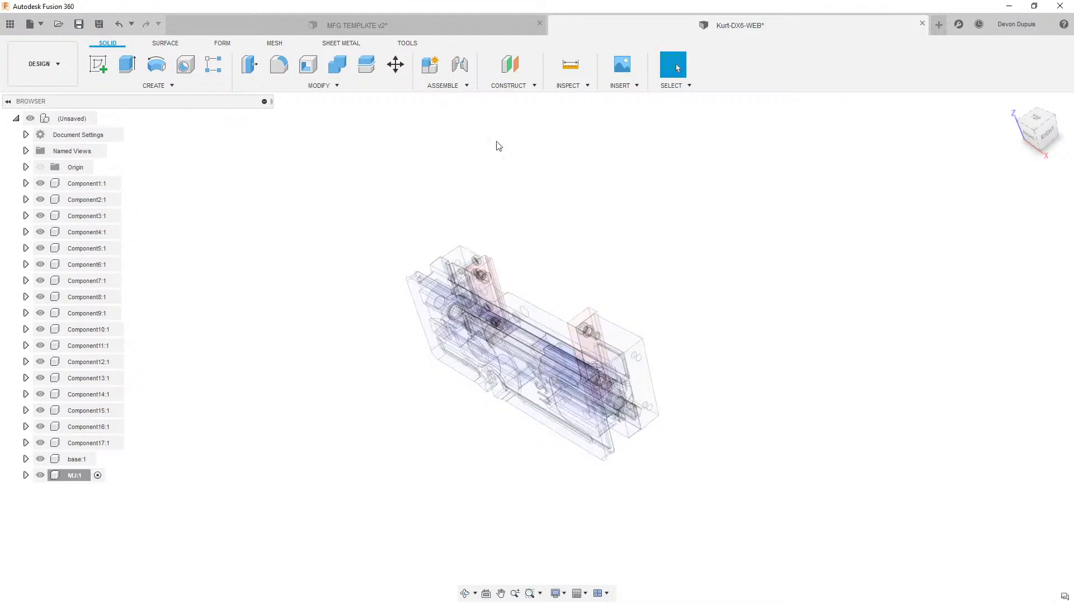
left_click(107, 119)
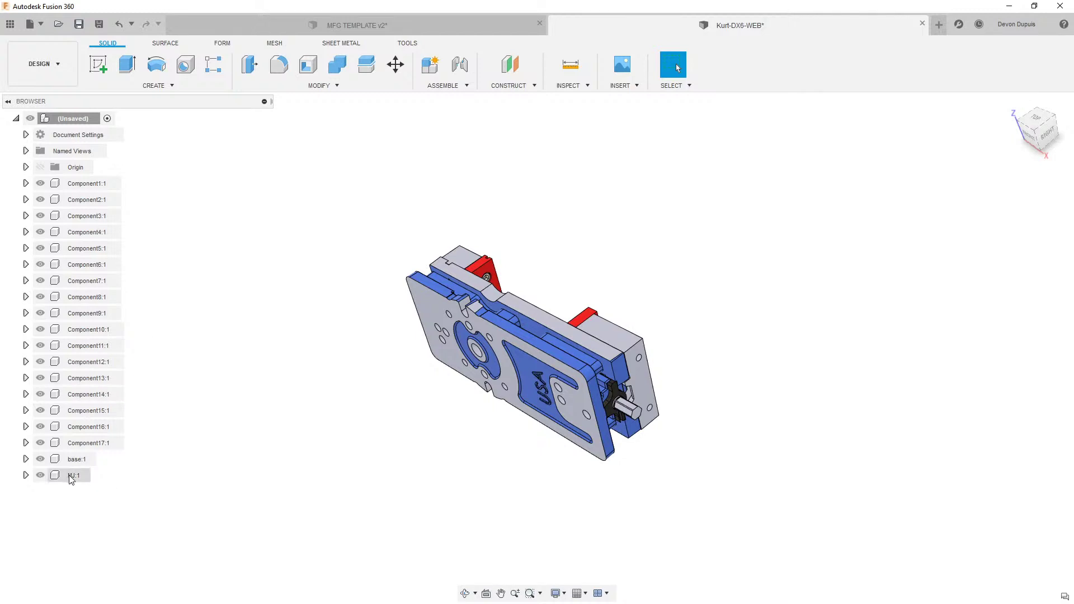
Step: Delete Component8, the flat cover plate lying between the vise jaws
left_click(89, 442)
middle_click_drag(216, 371, 703, 358, "shift")
left_click(703, 358)
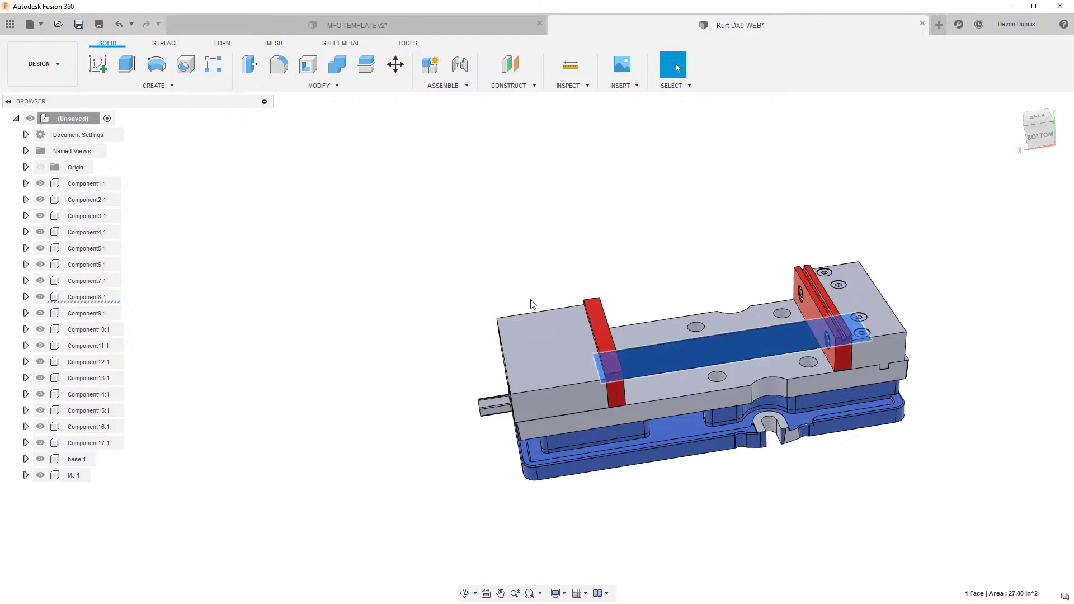
right_click(97, 299)
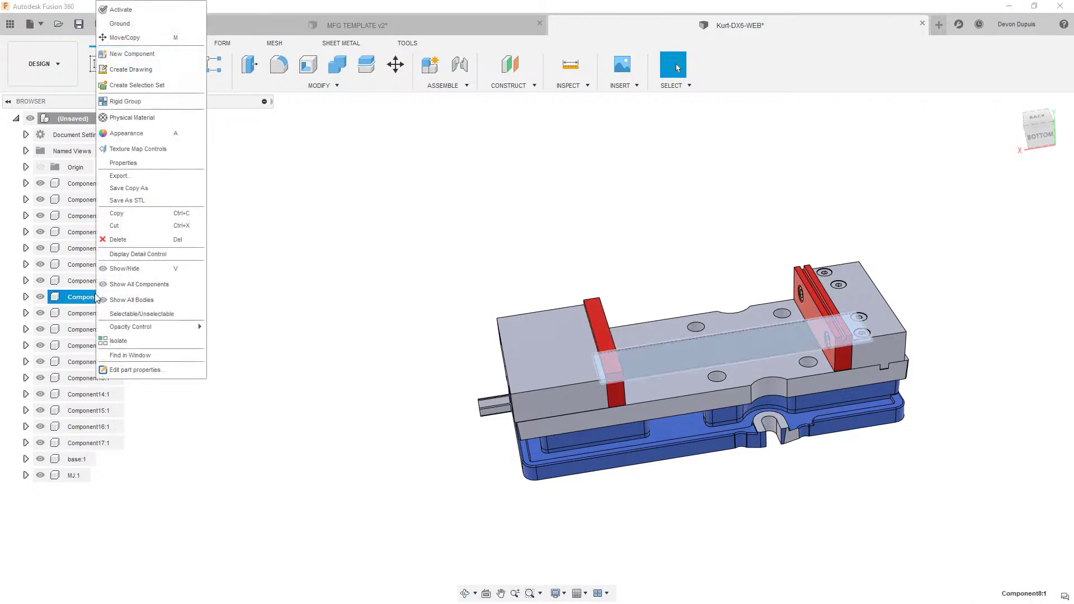
left_click(130, 238)
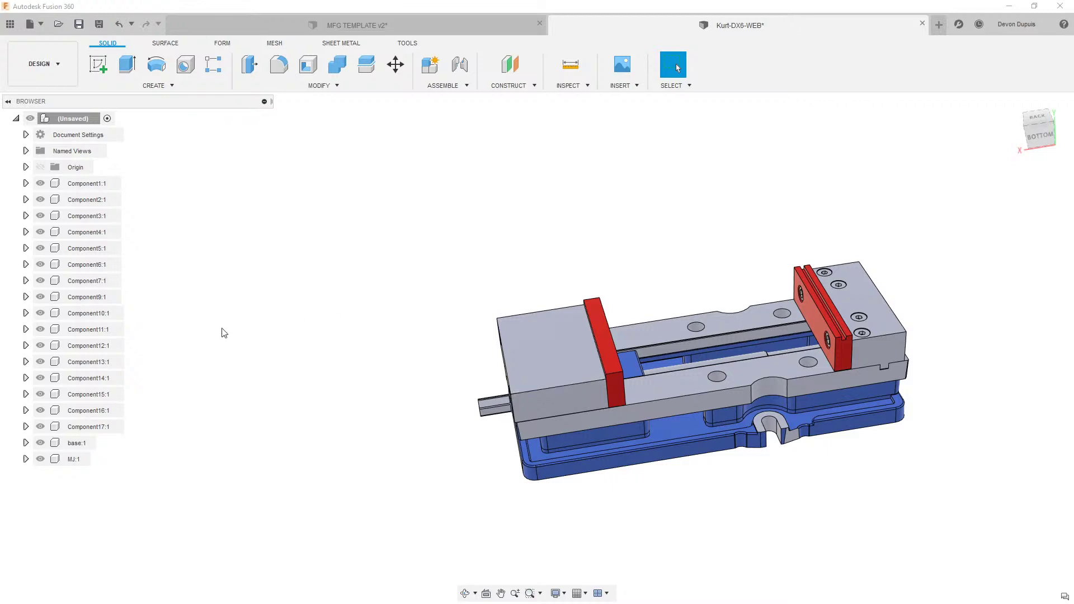
Step: Move Components 1, 4, 5, 7 and 9 through 15, the fixed vise parts, into the base component
left_click(87, 185)
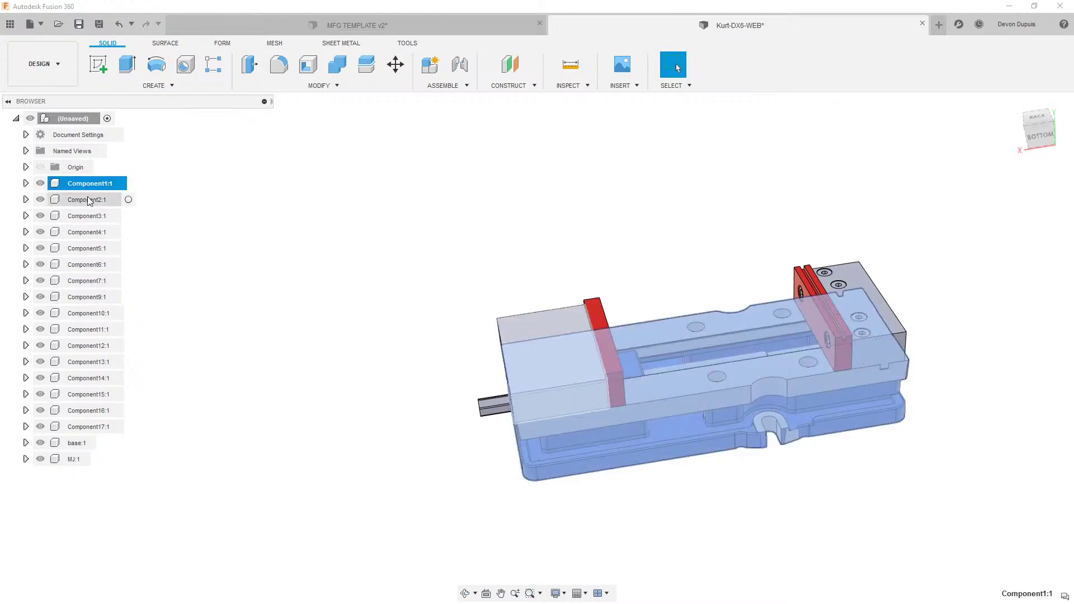
left_click(89, 202, "ctrl")
left_click(89, 201, "ctrl")
left_click(92, 217, "ctrl")
left_click(95, 217, "ctrl")
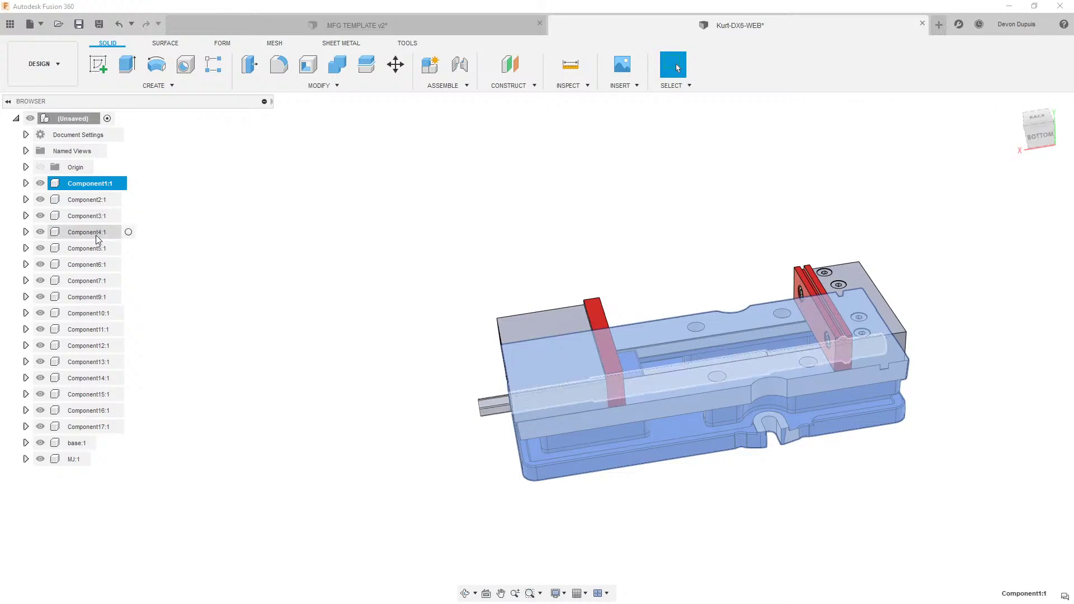
left_click(98, 236, "ctrl")
left_click(98, 236, "ctrl")
left_click(99, 236, "ctrl")
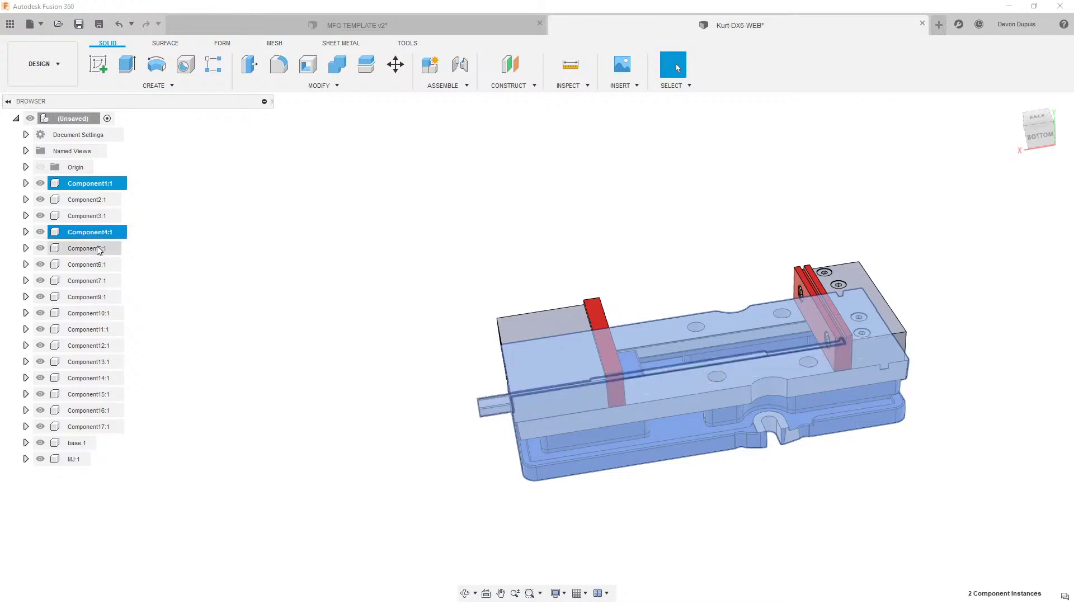
left_click(100, 250, "ctrl")
left_click(101, 268, "ctrl")
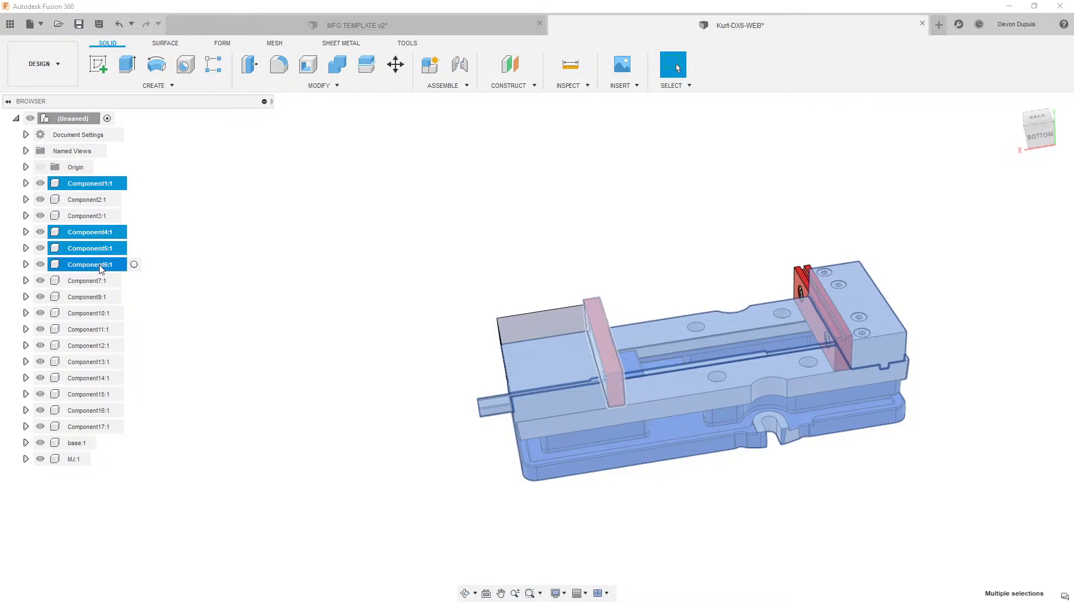
left_click(101, 268, "ctrl")
left_click(98, 271, "ctrl")
left_click(98, 271, "ctrl")
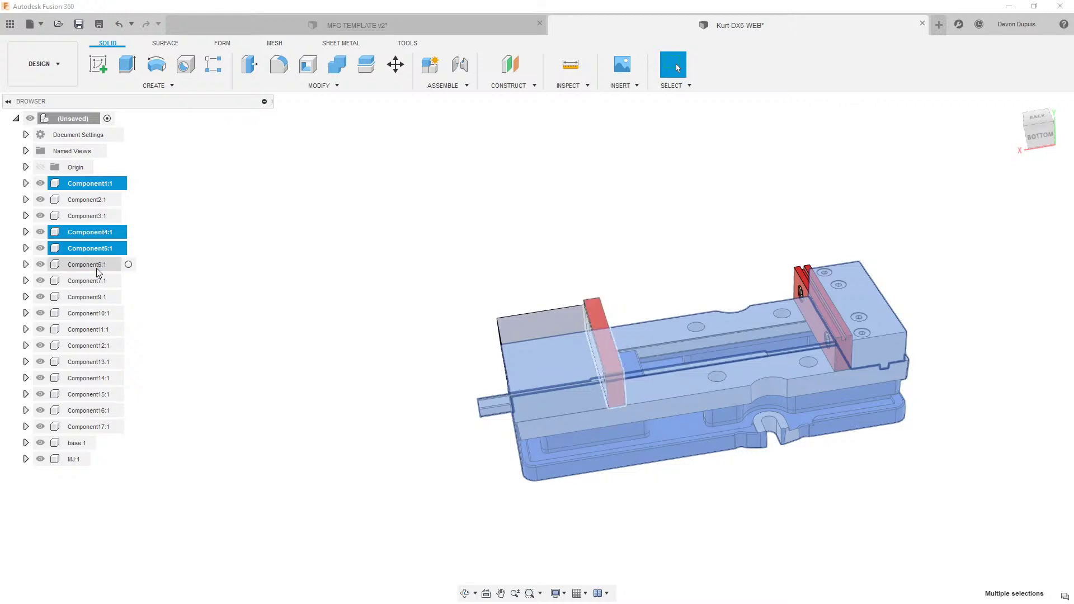
left_click(100, 281, "ctrl")
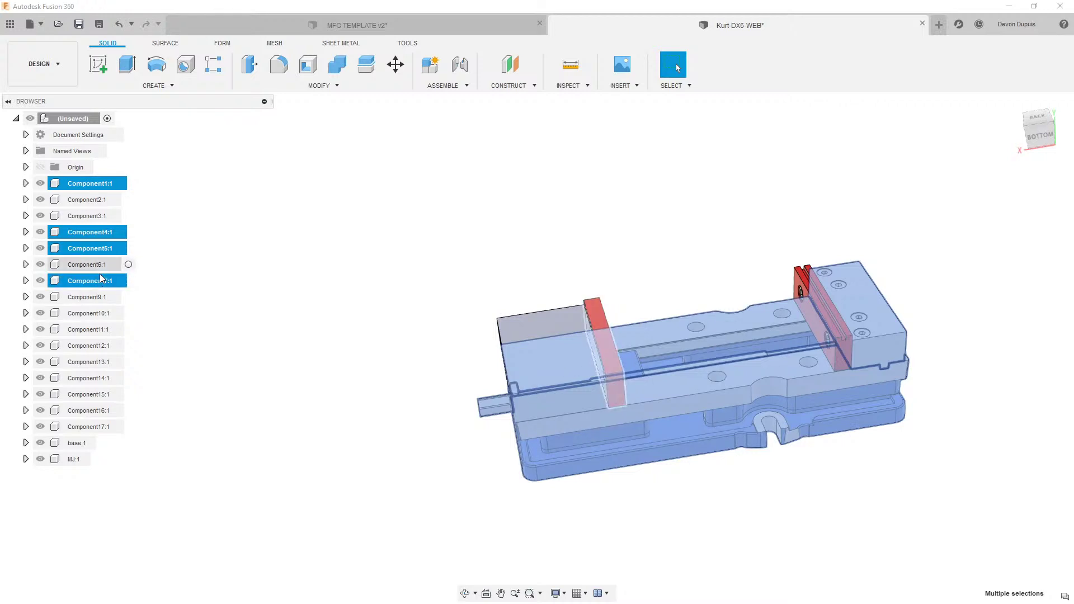
left_click(100, 303, "ctrl")
left_click(98, 315, "ctrl")
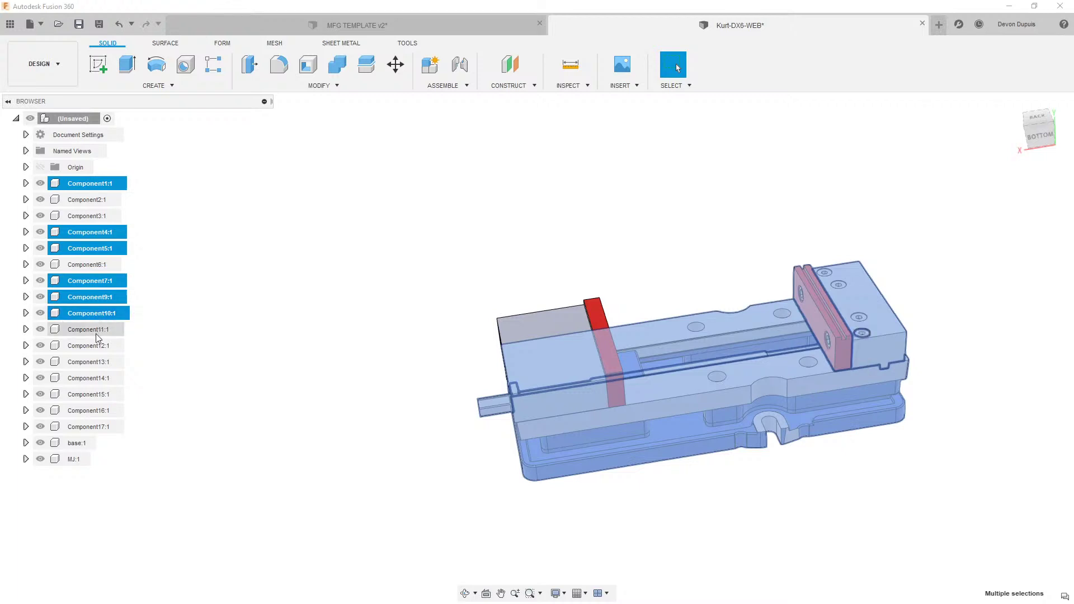
left_click(100, 330, "ctrl")
left_click(101, 346, "ctrl")
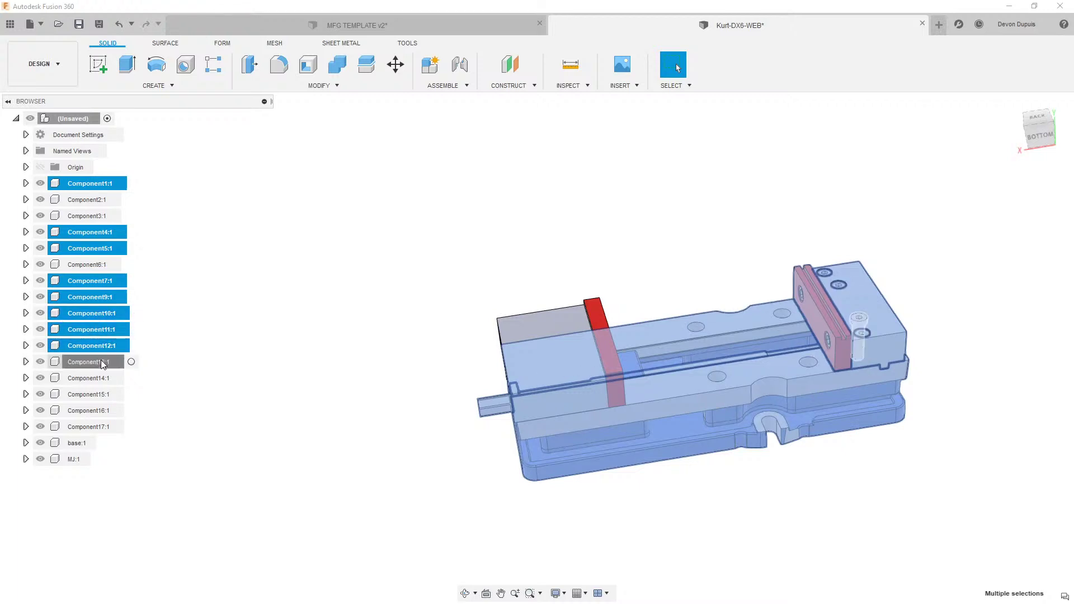
left_click(103, 362, "ctrl")
left_click(99, 380, "ctrl")
left_click(98, 394, "ctrl")
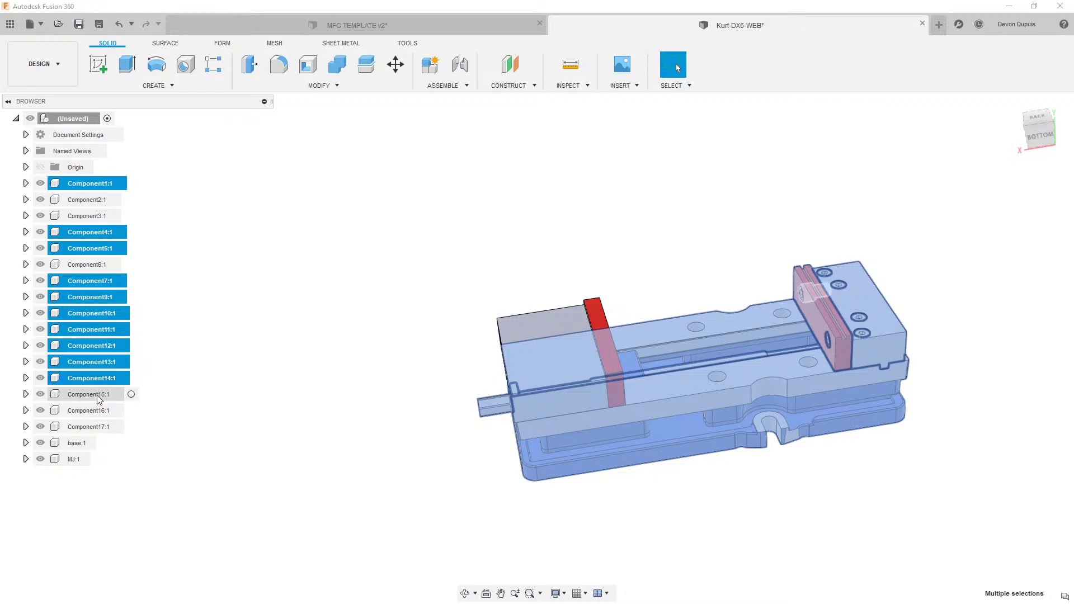
left_click(99, 411, "ctrl")
left_click(99, 413, "ctrl")
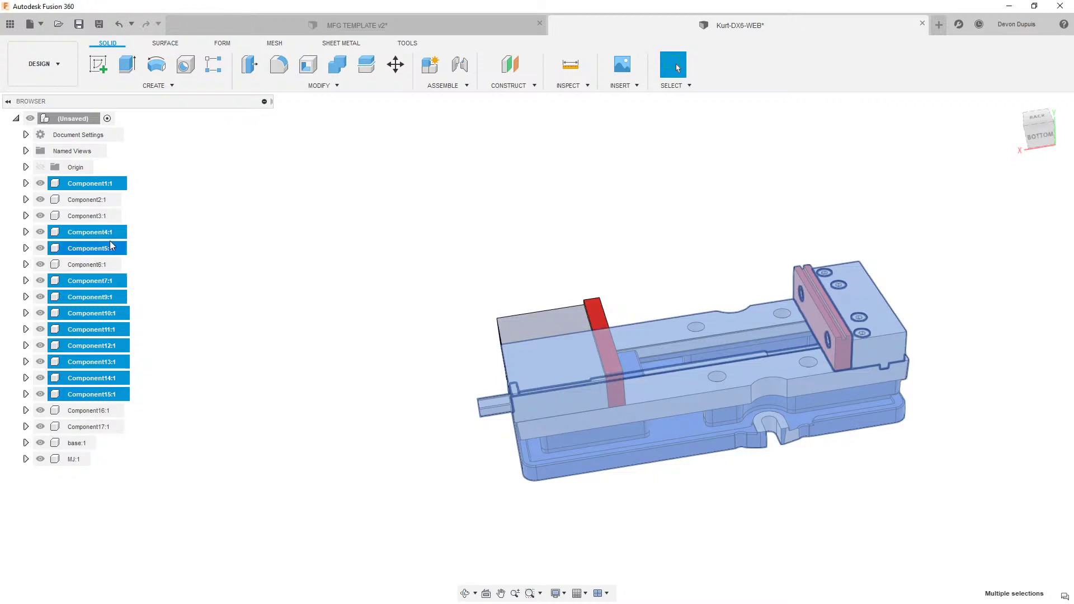
left_click_drag(120, 184, 84, 441)
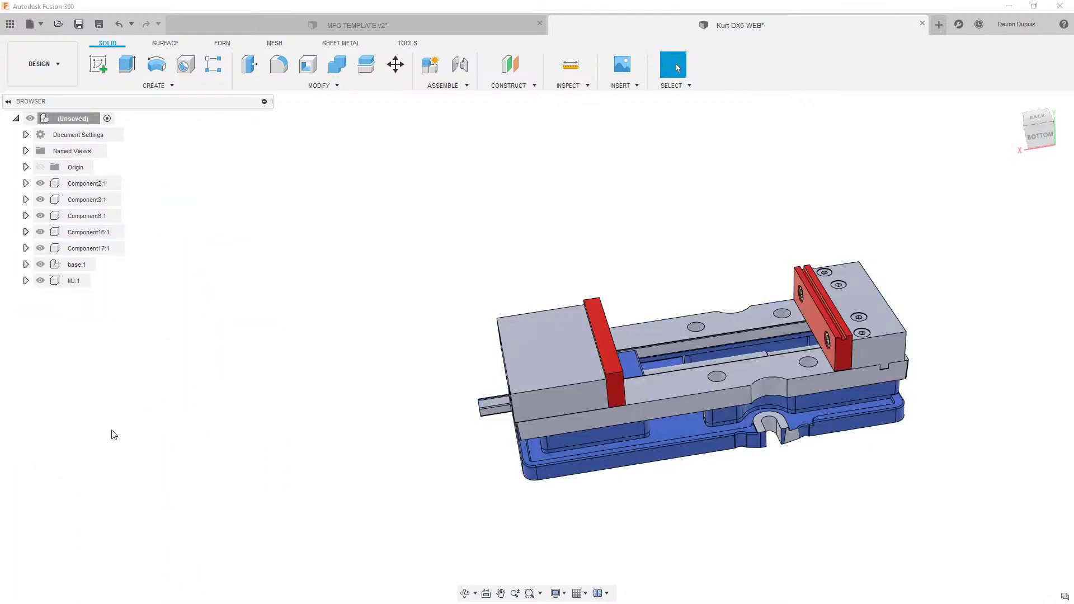
Step: Move the moving-jaw parts, Components 2, 3, 6, 16 and 17, into the MJ component
left_click(89, 247)
left_click(95, 232)
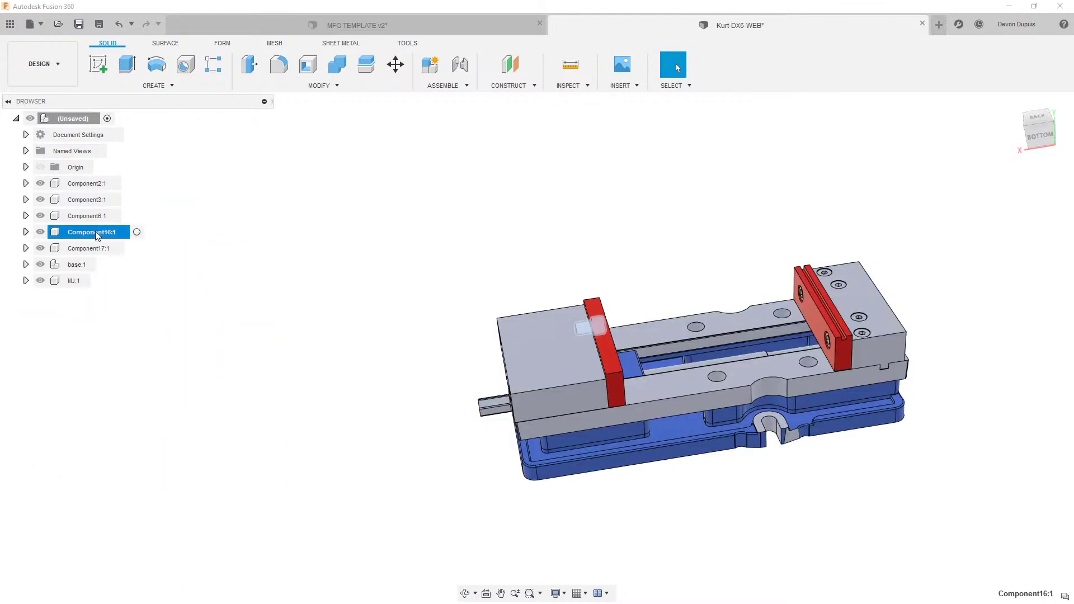
left_click(96, 216, "ctrl")
left_click(92, 199, "ctrl")
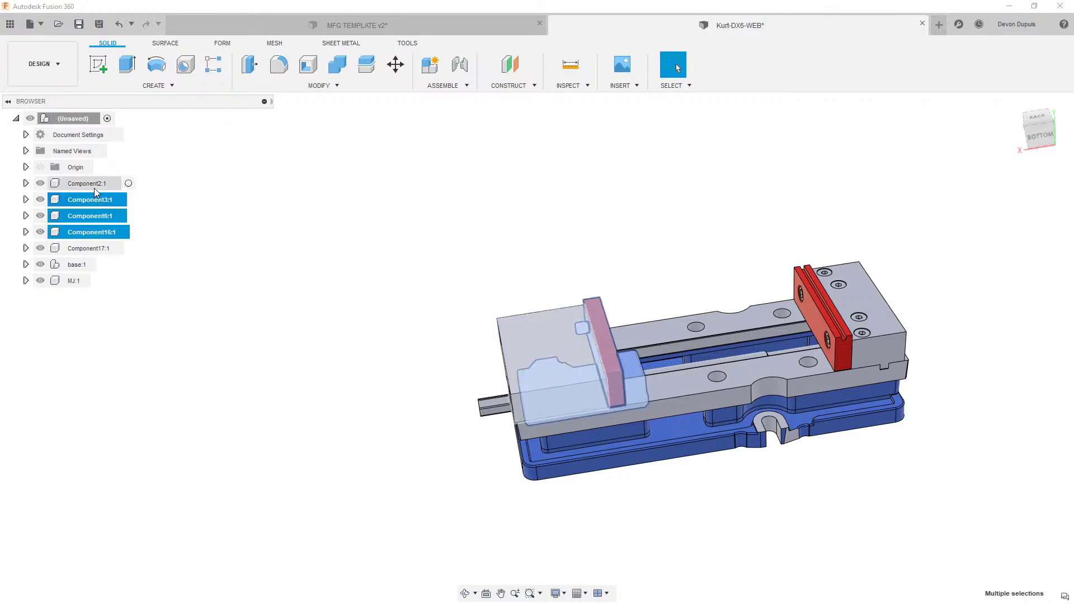
left_click(94, 187, "ctrl")
left_click(92, 248, "ctrl")
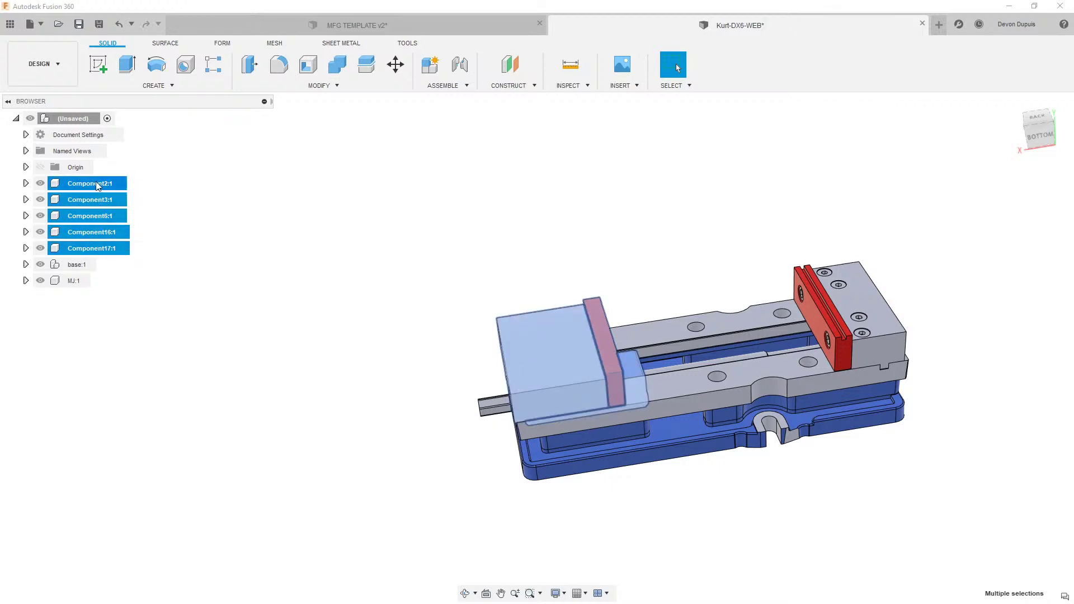
left_click_drag(92, 248, 55, 282)
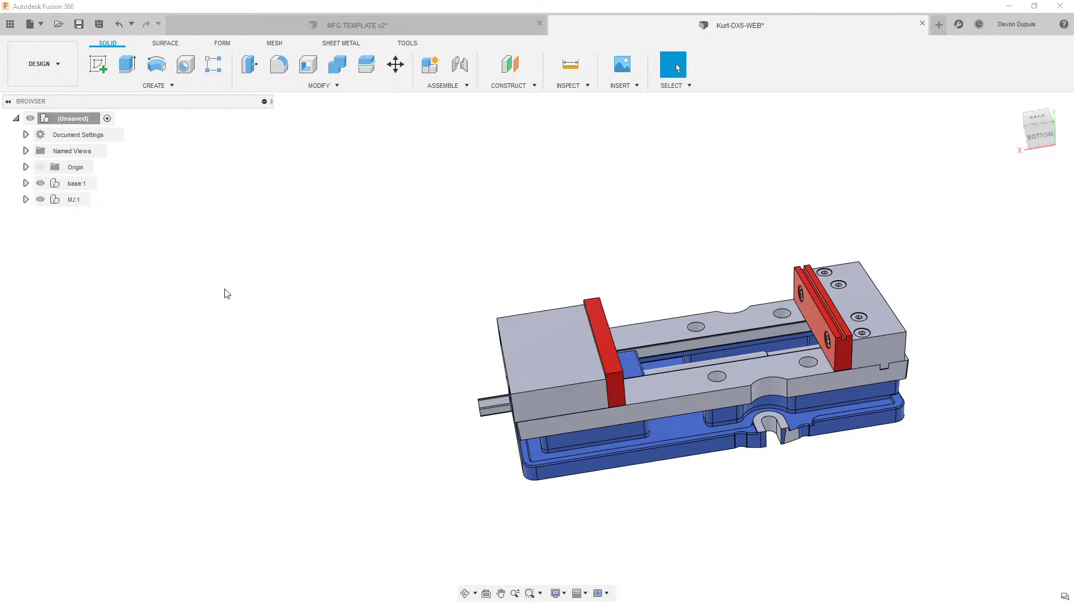
Step: Review the regrouped vise by highlighting the base and MJ components and expanding both to list their parts
middle_click_drag(264, 283, 301, 298, "shift")
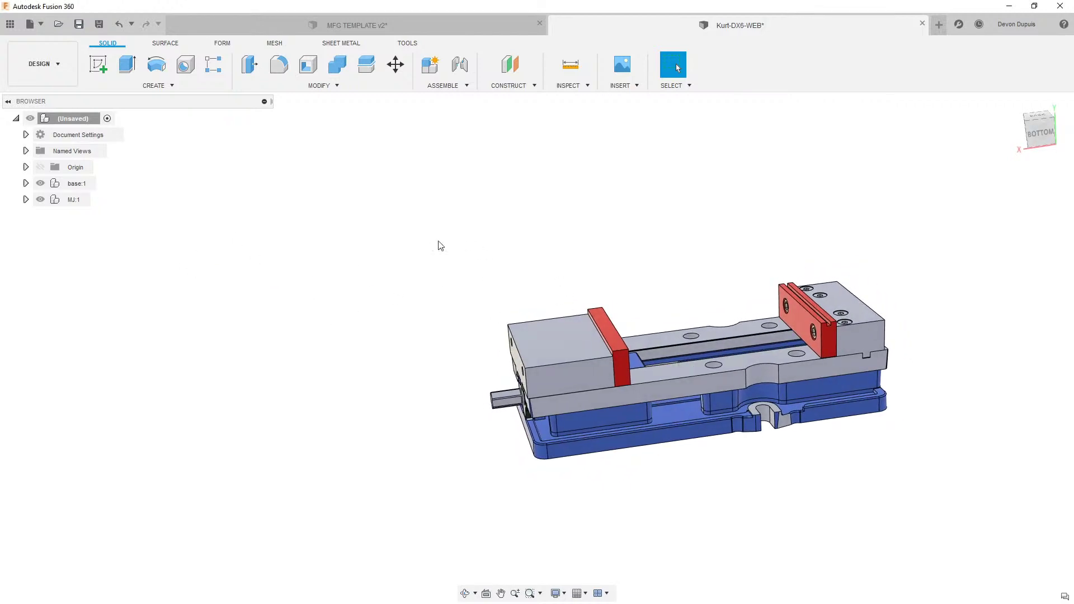
middle_click_drag(441, 274, 405, 293, "shift")
middle_click_drag(570, 263, 268, 235, "shift")
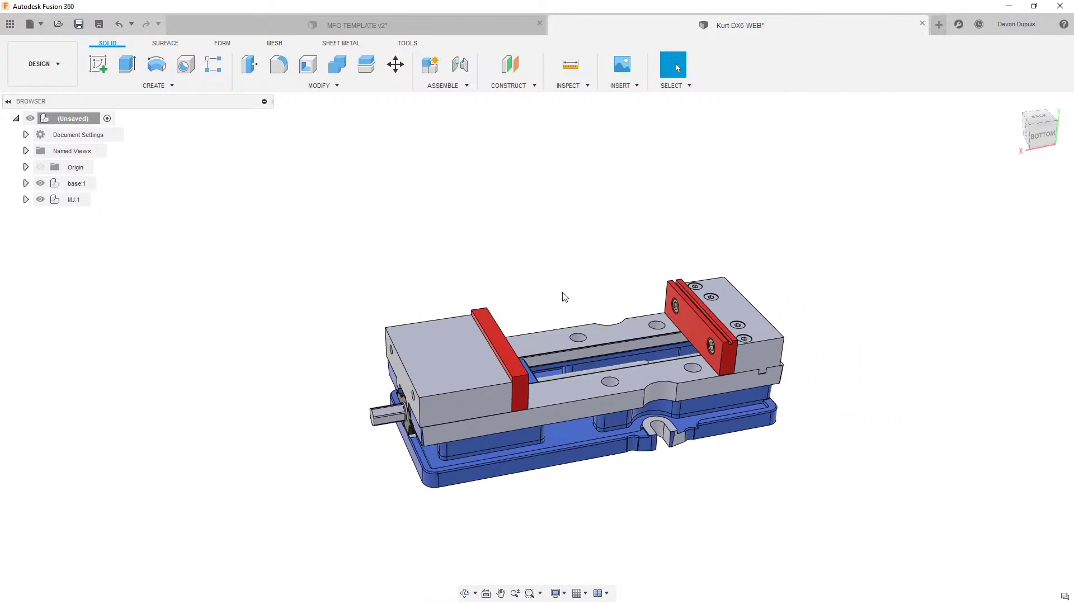
left_click(77, 183)
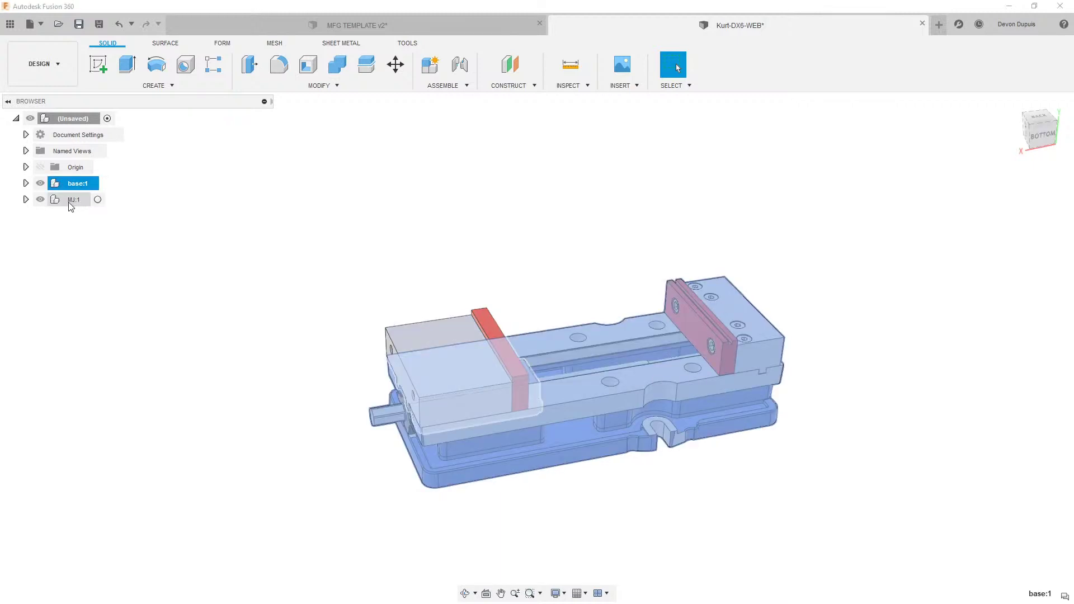
left_click(69, 200, "ctrl")
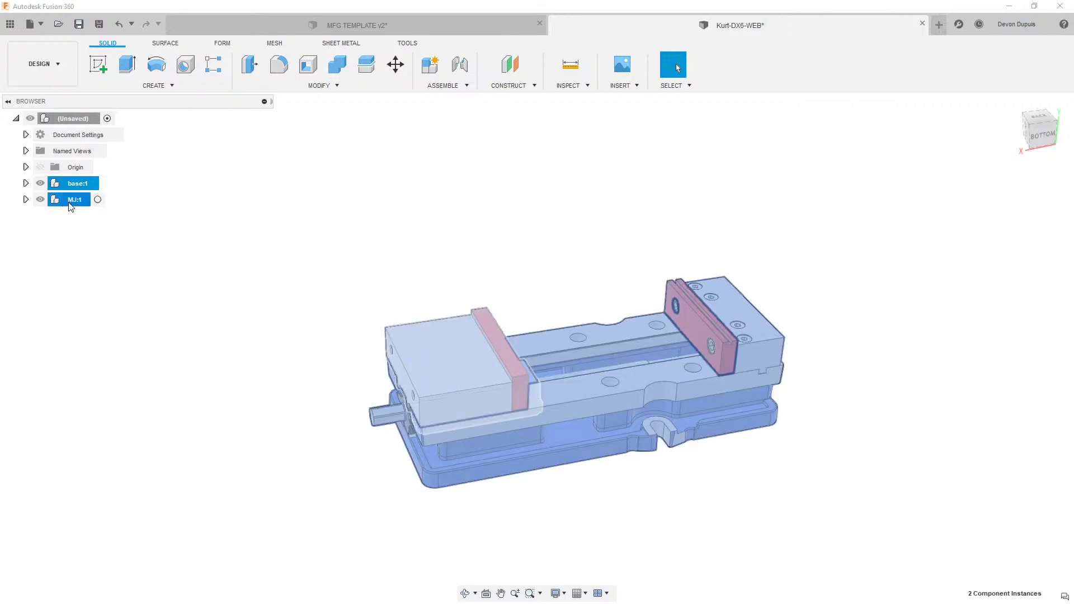
left_click(270, 214)
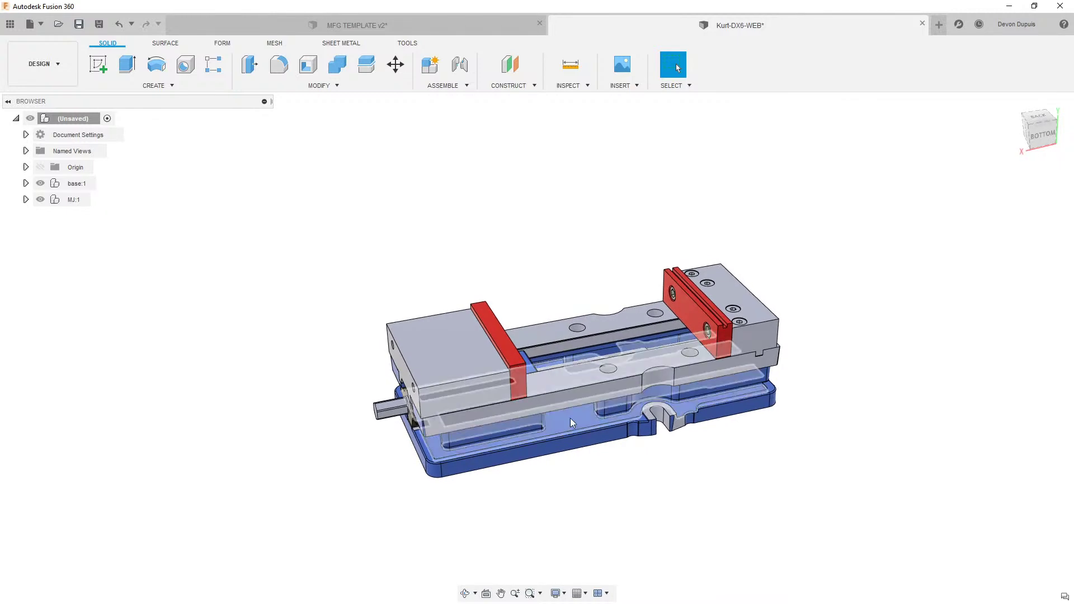
left_click(25, 199)
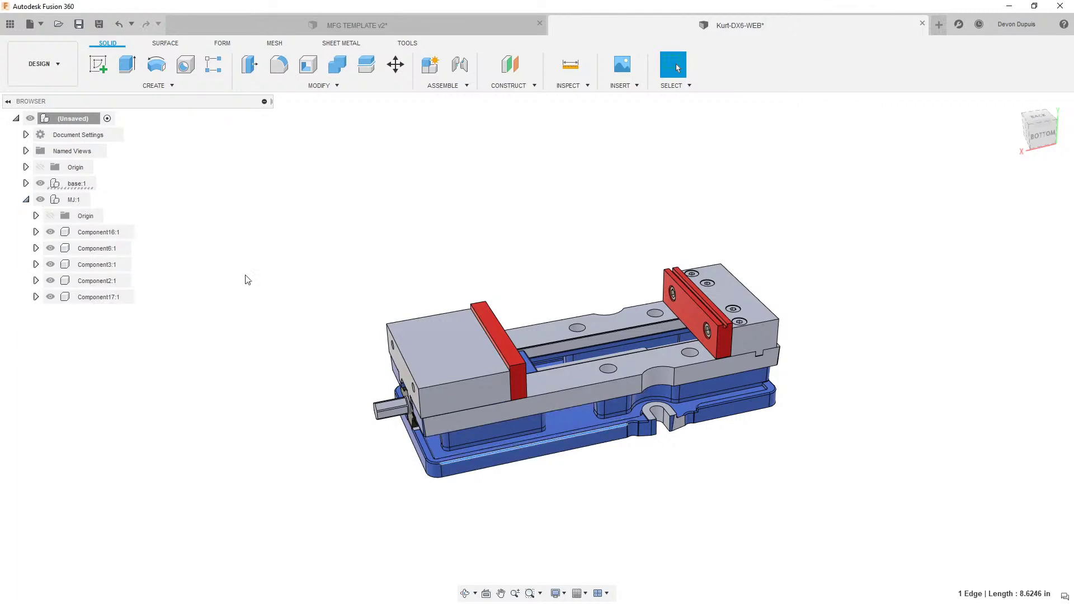
left_click(25, 183)
Step: Ground Component1, the main vise body inside base, and unground it again
left_click(111, 217)
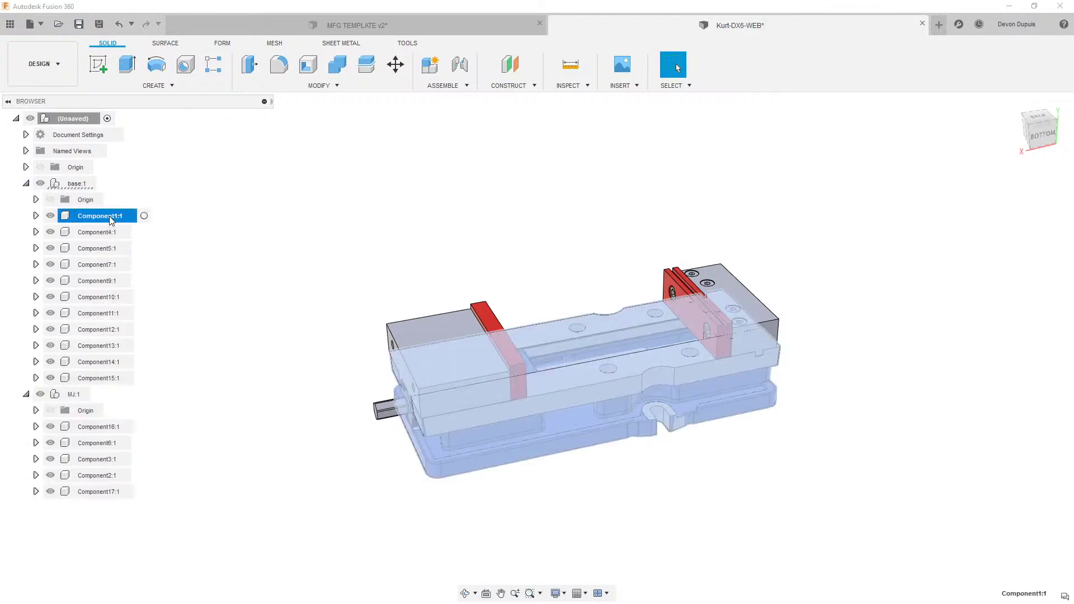
right_click(112, 220)
left_click(154, 251)
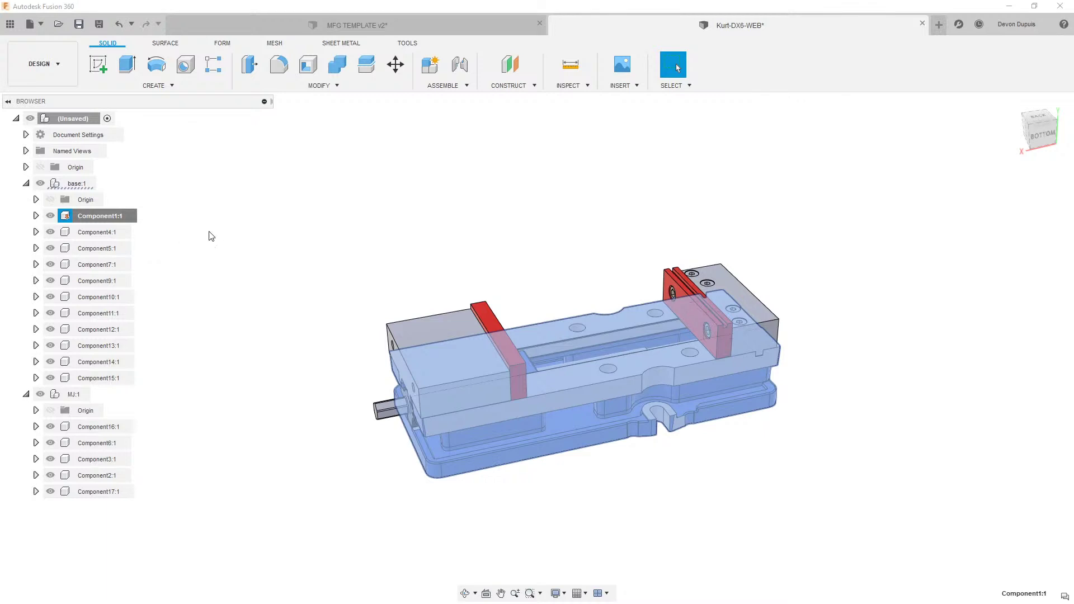
right_click(109, 217)
left_click(151, 241)
Step: Turn on design history capture and add a rigid as-built joint between Component1, the main vise body, and the top-level assembly
right_click(72, 121)
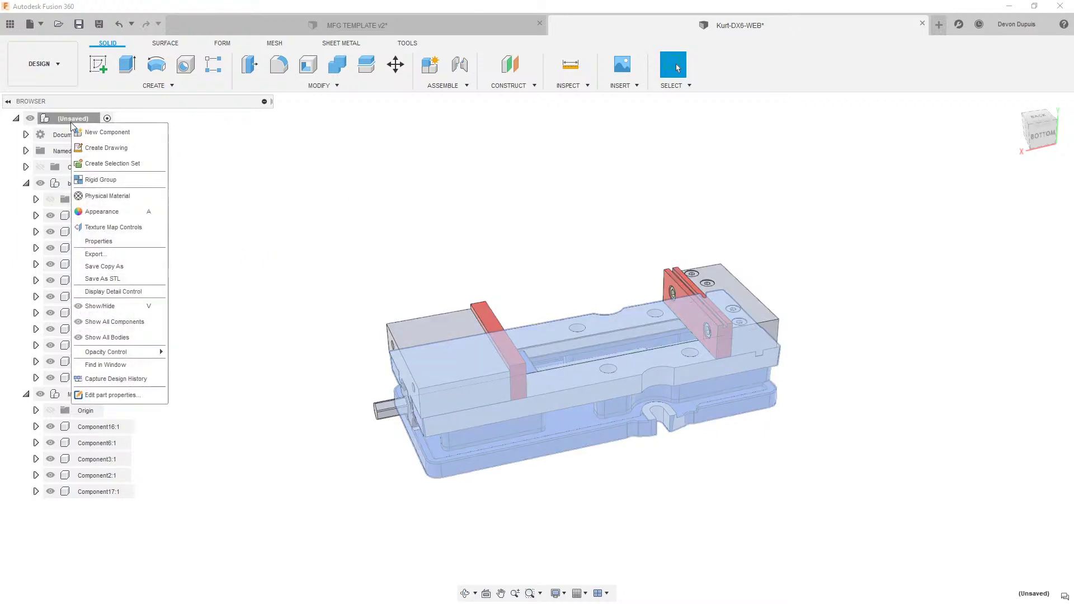
left_click(139, 379)
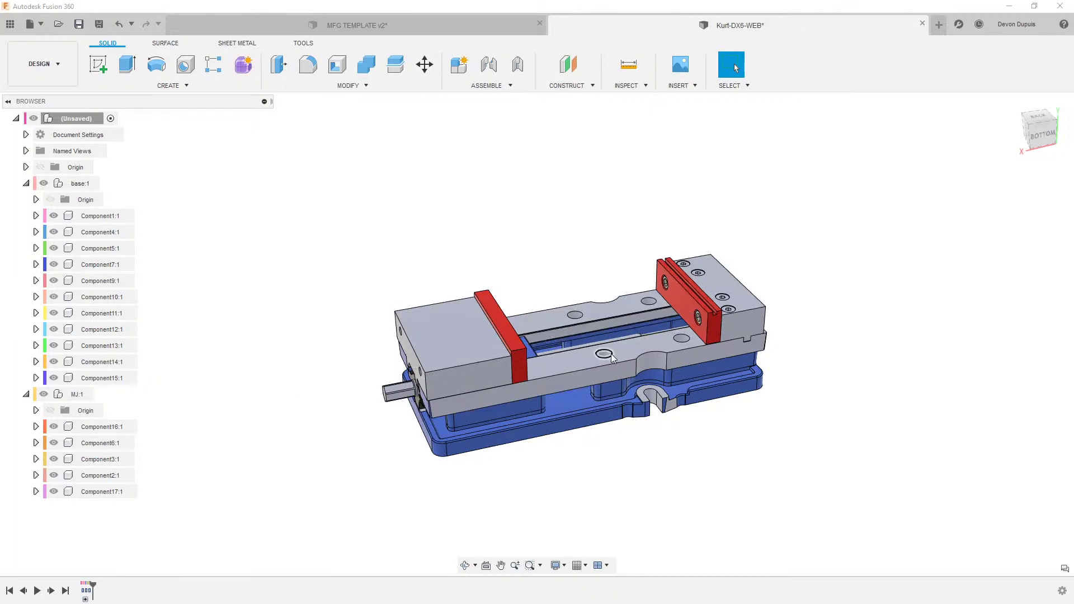
left_click(517, 65)
left_click(624, 383)
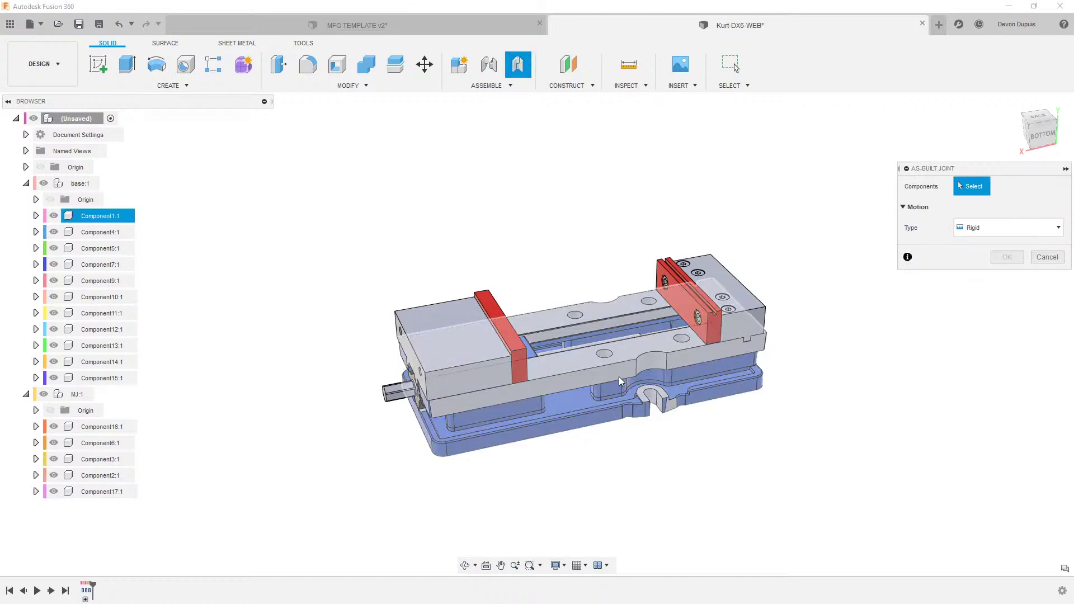
left_click(82, 119)
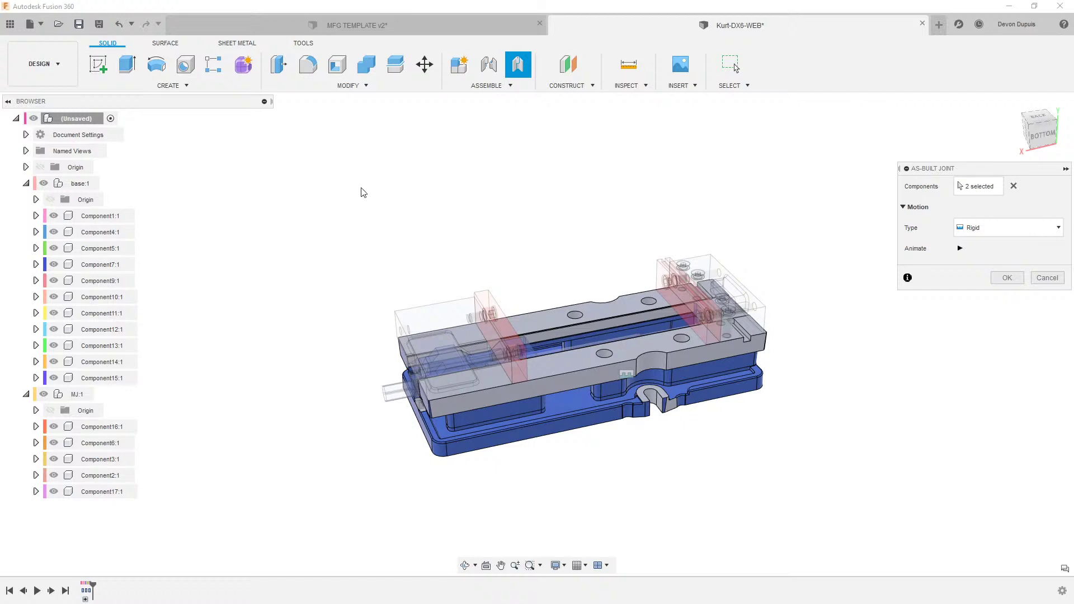
left_click(1006, 278)
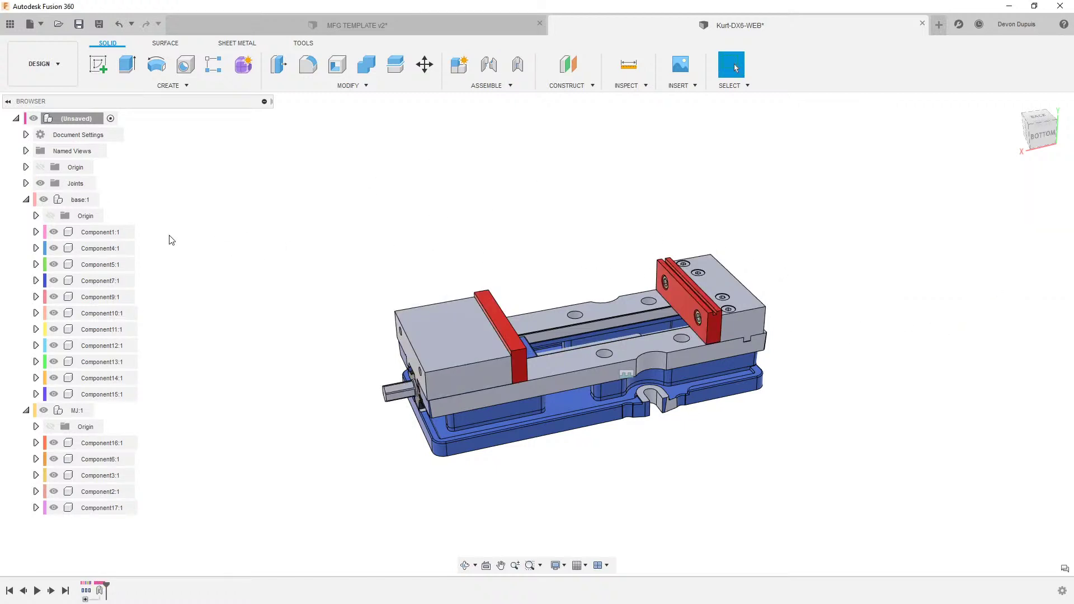
Step: Create a rigid group from all the components inside base, Component1 through Component15
left_click(105, 395)
left_click(99, 233, "shift")
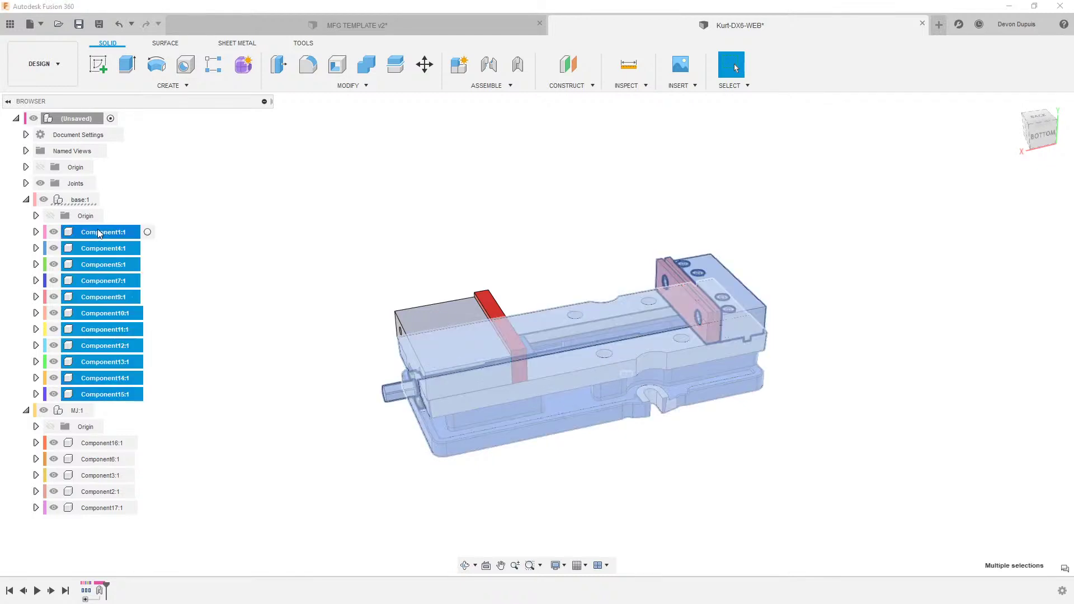
right_click(99, 232)
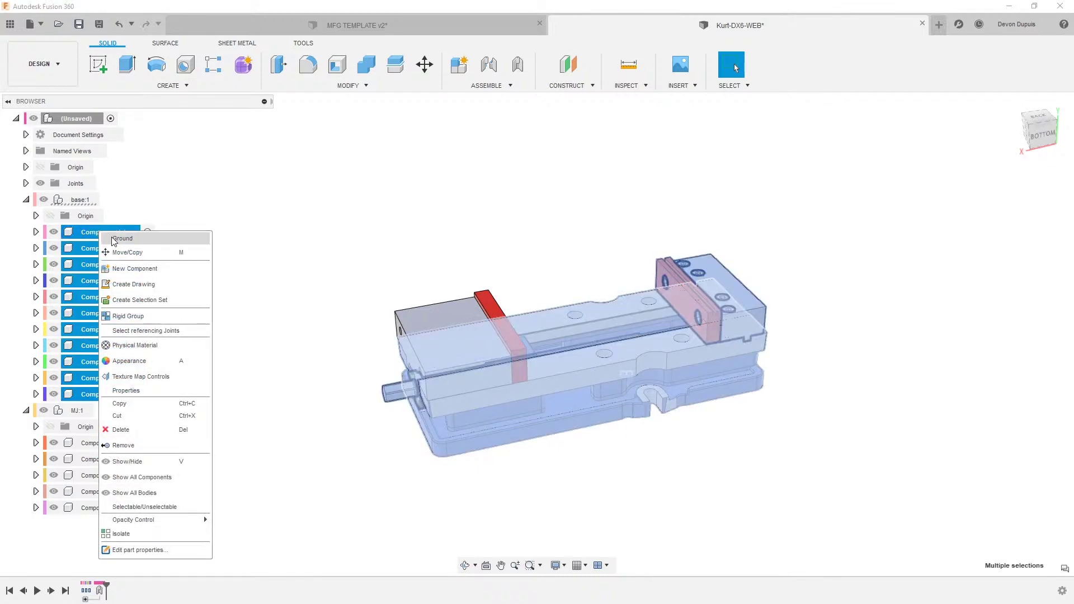
left_click(157, 317)
left_click(1010, 238)
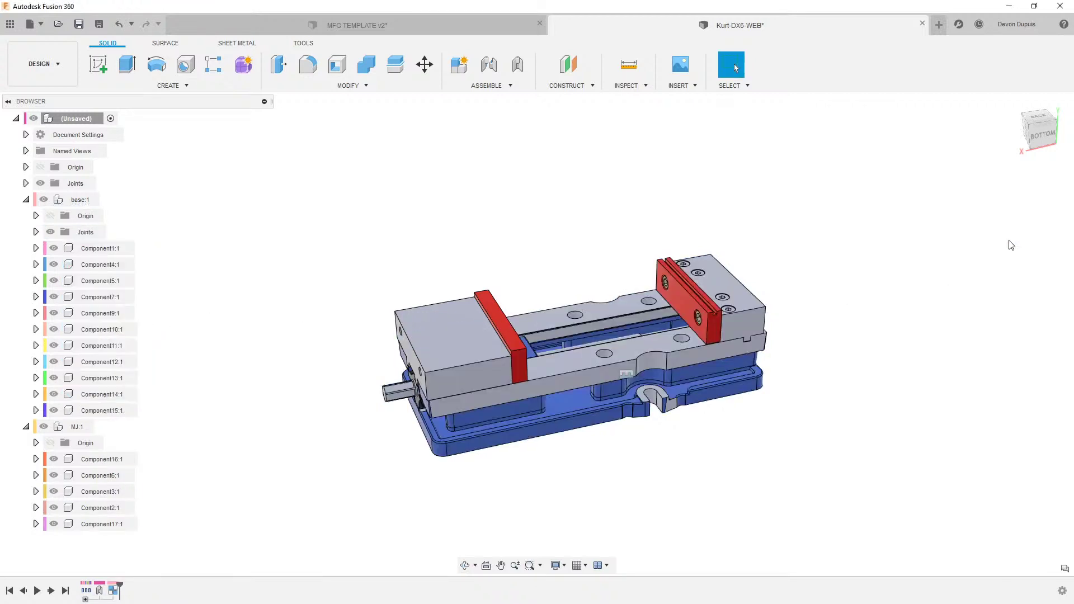
Step: Pull the moving jaw block and its red jaw plate away from the vise to test their freedom, and undo both moves
left_click_drag(442, 348, 328, 310)
left_click_drag(477, 324, 384, 229)
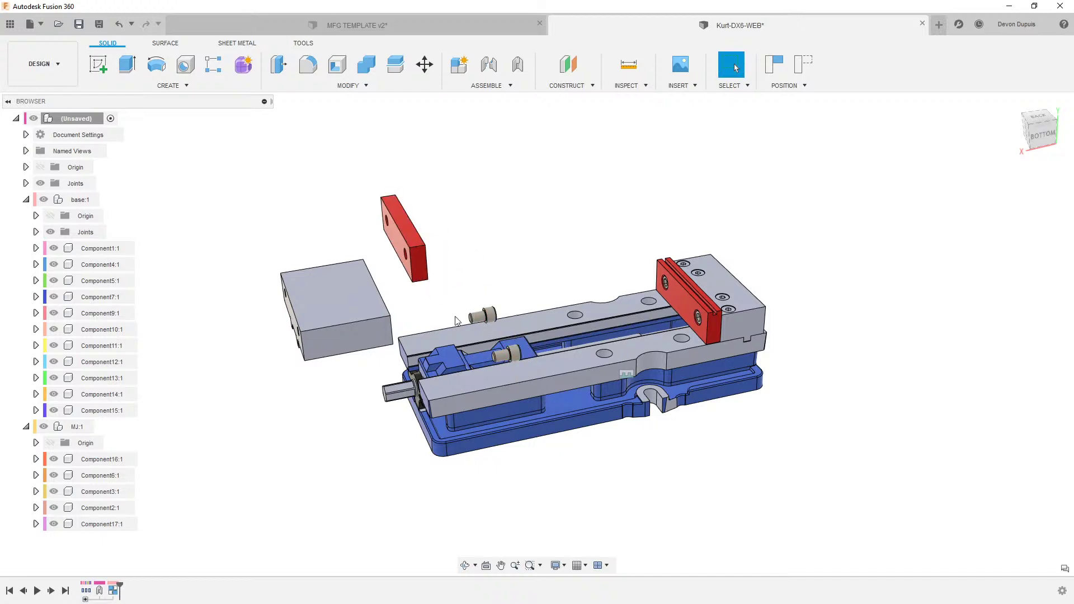
key("ctrl+z")
key("ctrl+z")
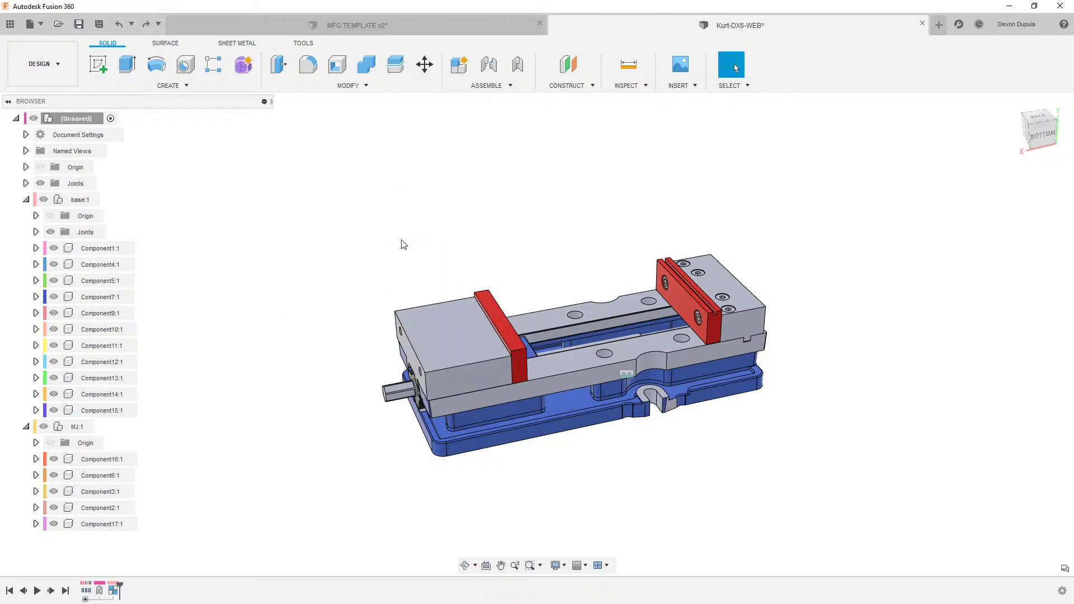
Step: Create a rigid group from all the components inside MJ: Component16, Component6, Component3, Component2 and Component17
scroll(414, 236, "up", 1)
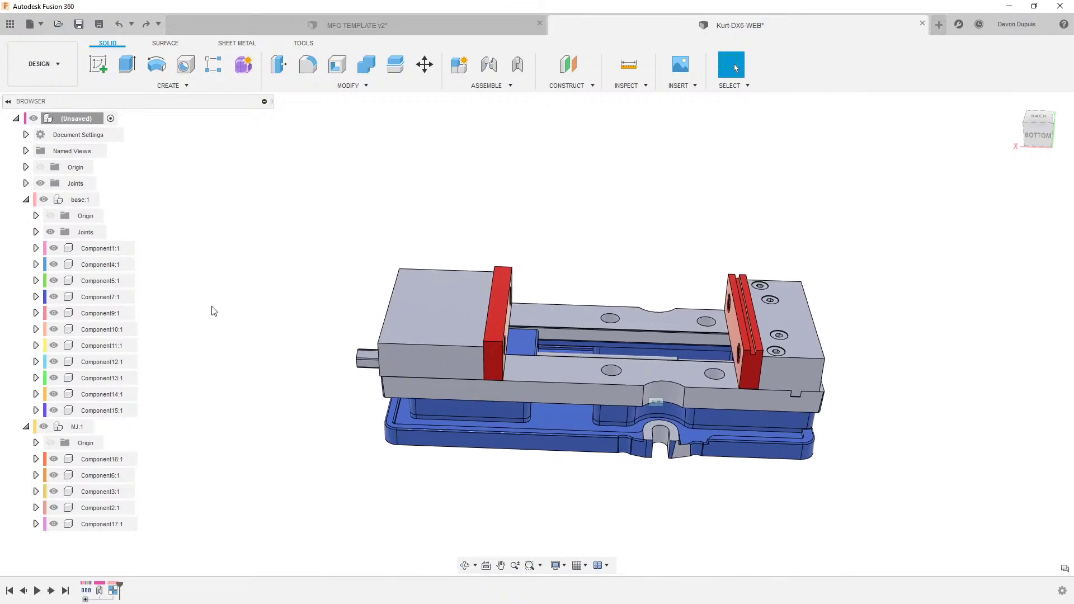
left_click(104, 459)
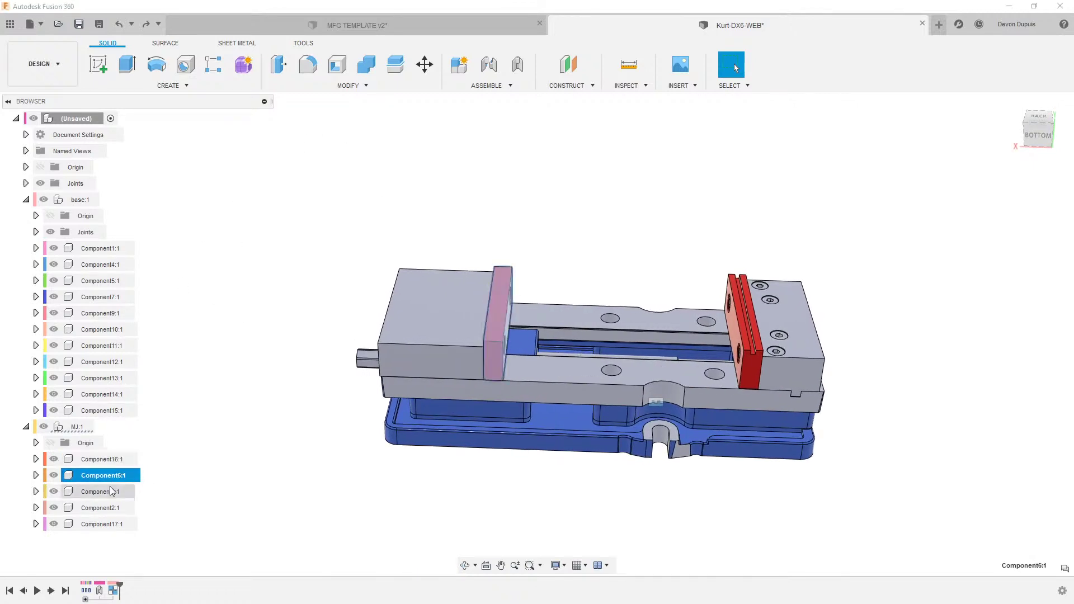
left_click(107, 524, "shift")
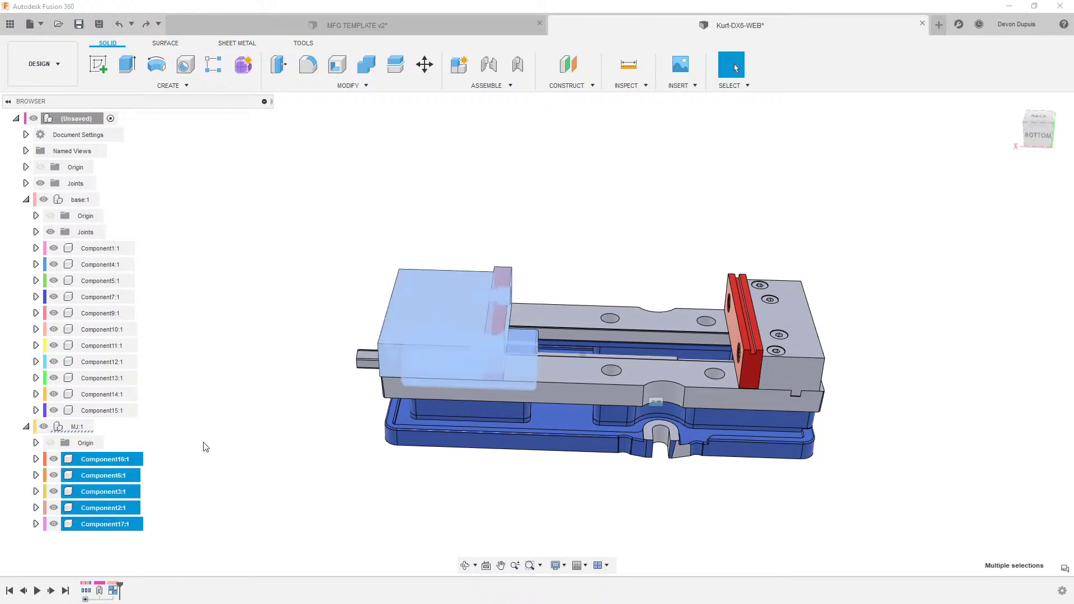
right_click(111, 462)
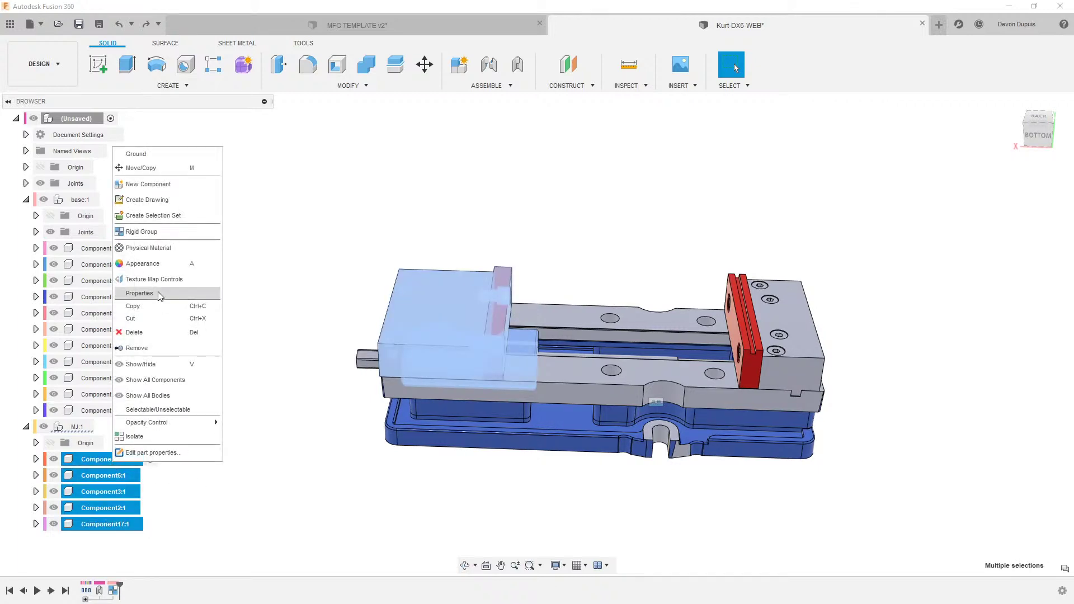
left_click(151, 231)
left_click(1006, 238)
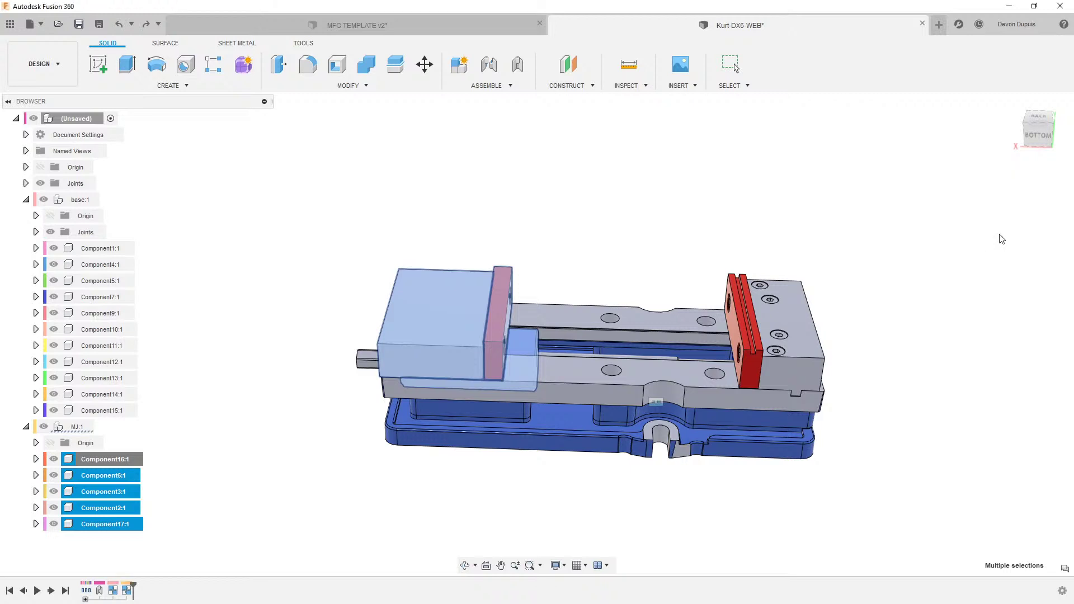
Step: Add an as-built slider joint between the main vise body, Component1, and Component3 of MJ, positioned on the screw's cylindrical face
scroll(439, 180, "up", 3)
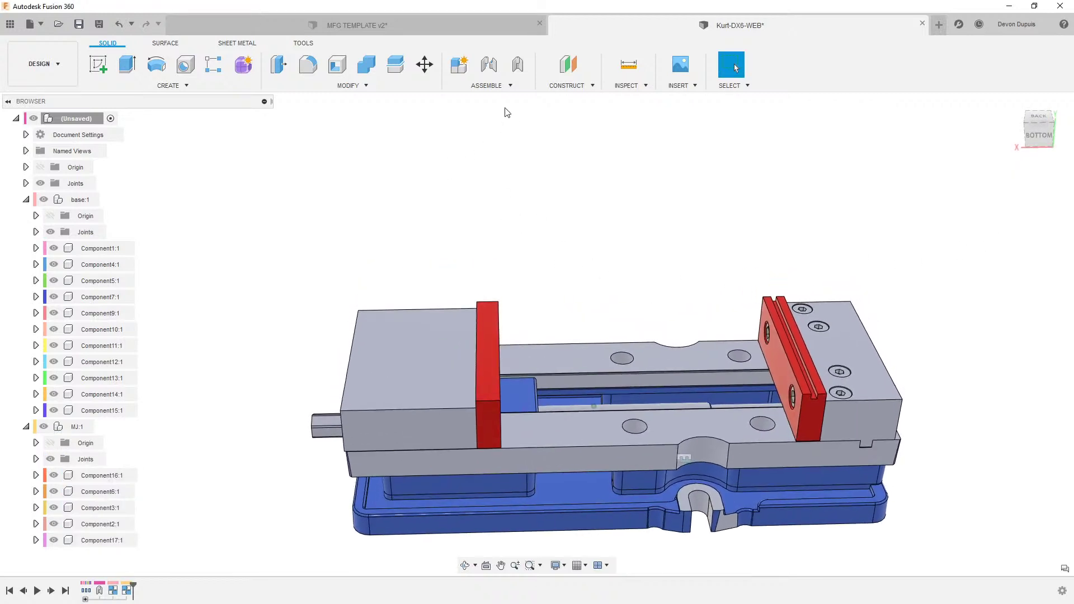
left_click(518, 66)
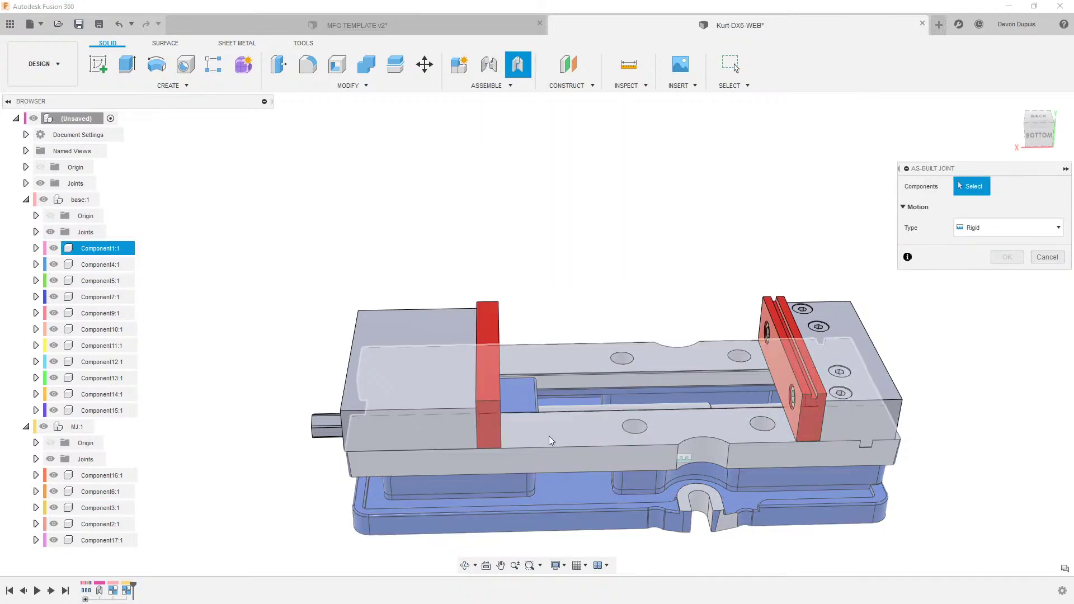
left_click(549, 435)
middle_click_drag(470, 398, 527, 398, "shift")
scroll(527, 398, "up", 2)
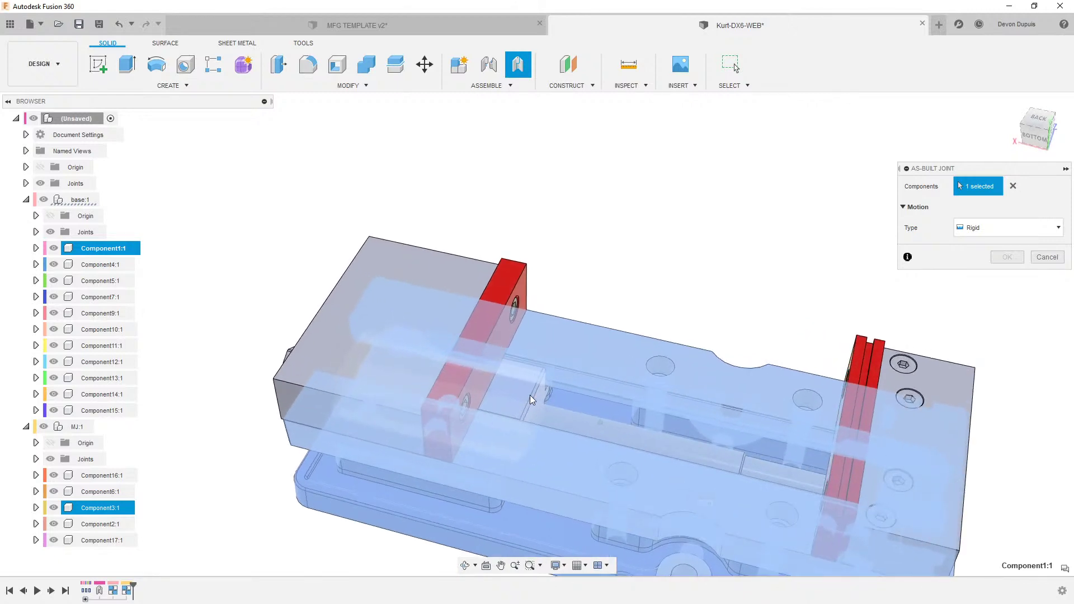
left_click(529, 395)
left_click(992, 229)
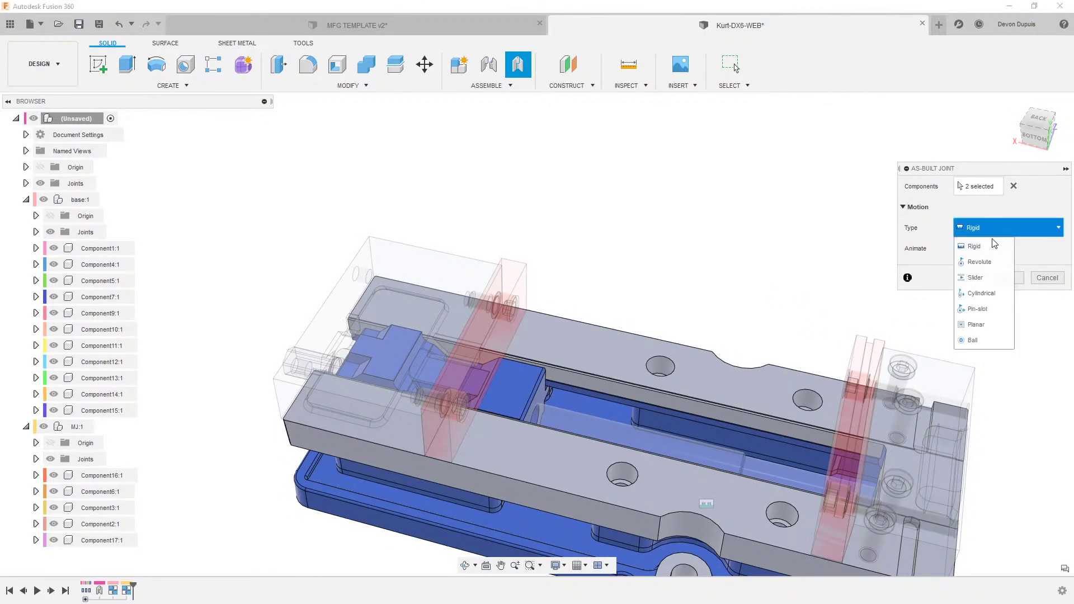
left_click(991, 279)
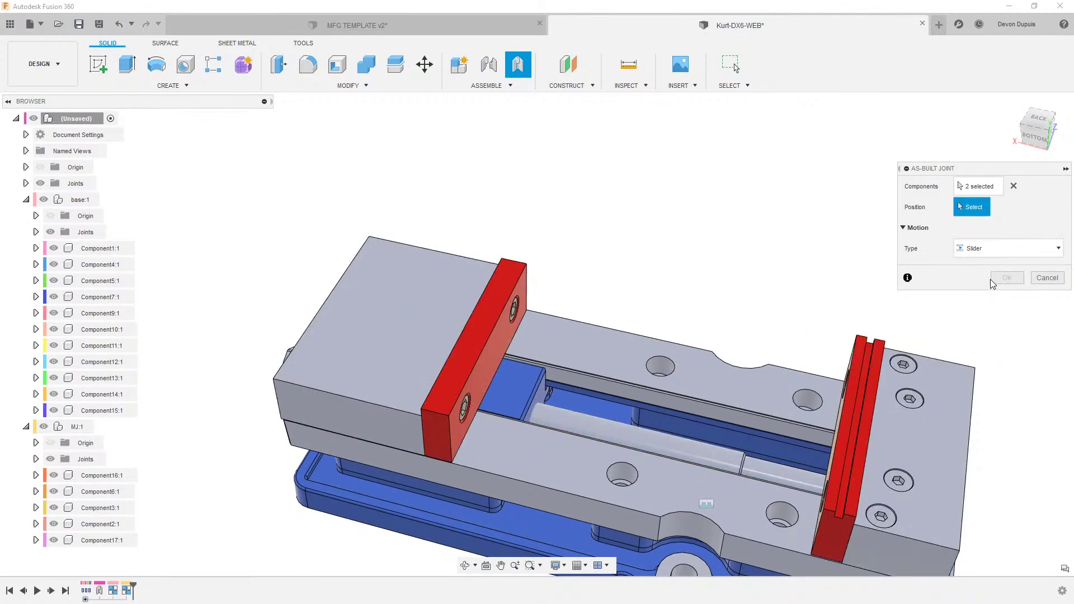
left_click(651, 437)
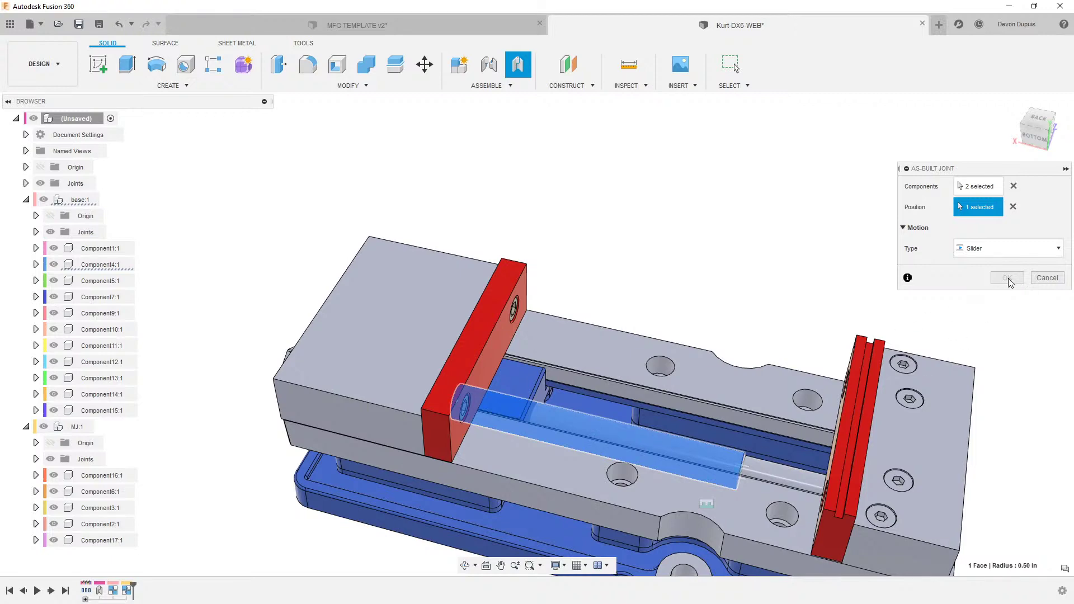
middle_click_drag(1007, 274, 669, 382, "shift")
scroll(596, 414, "up", 5)
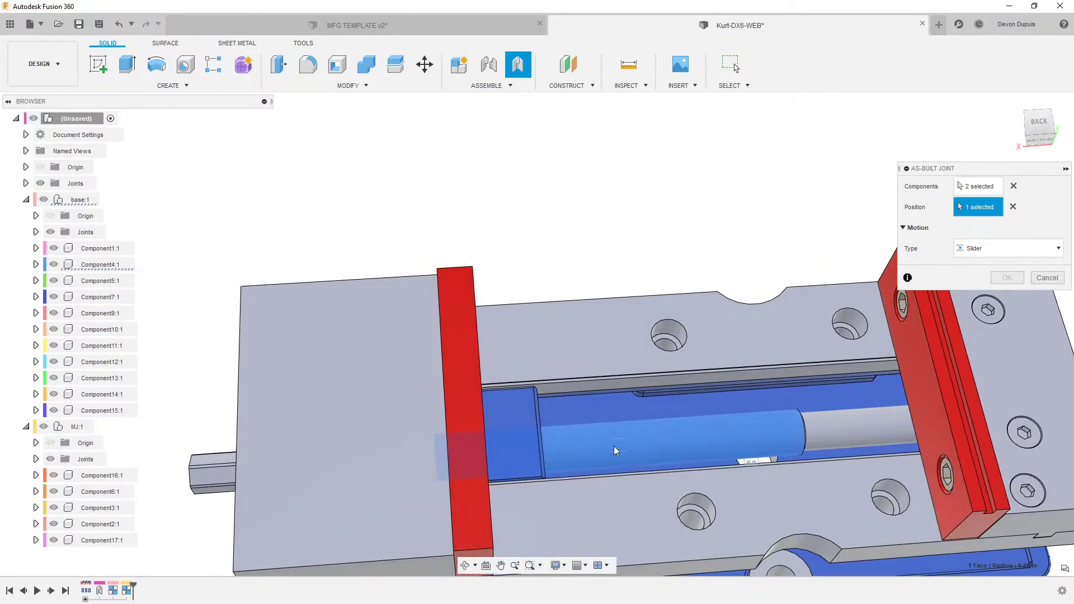
left_click(1001, 316)
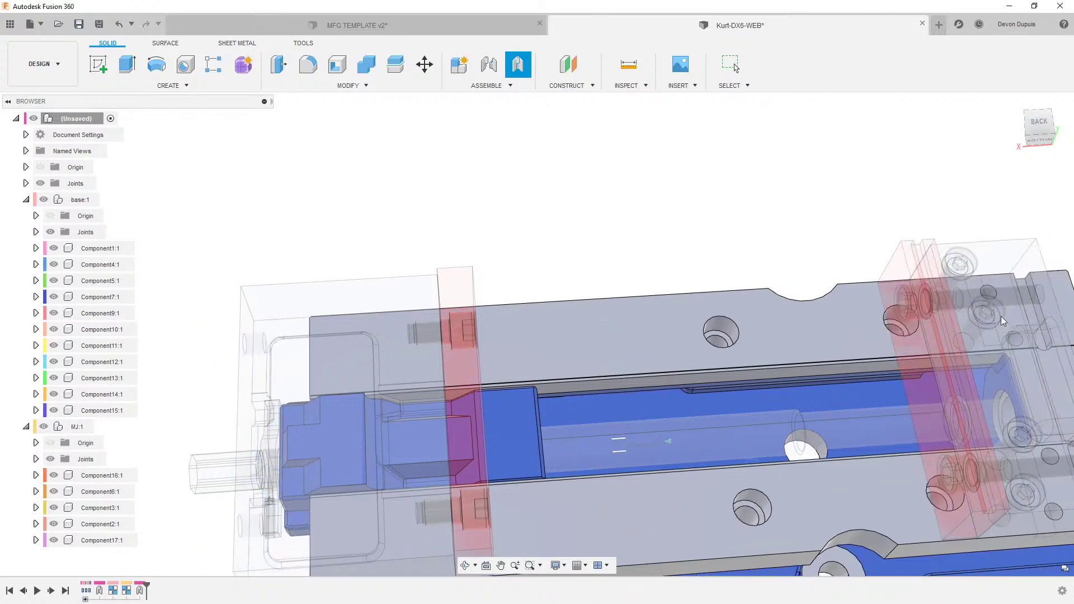
Step: Slide the moving jaw along the vise bed towards the fixed jaw to test the slider joint
scroll(627, 314, "down", 4)
middle_click_drag(607, 305, 652, 179, "shift")
left_click_drag(465, 374, 549, 341)
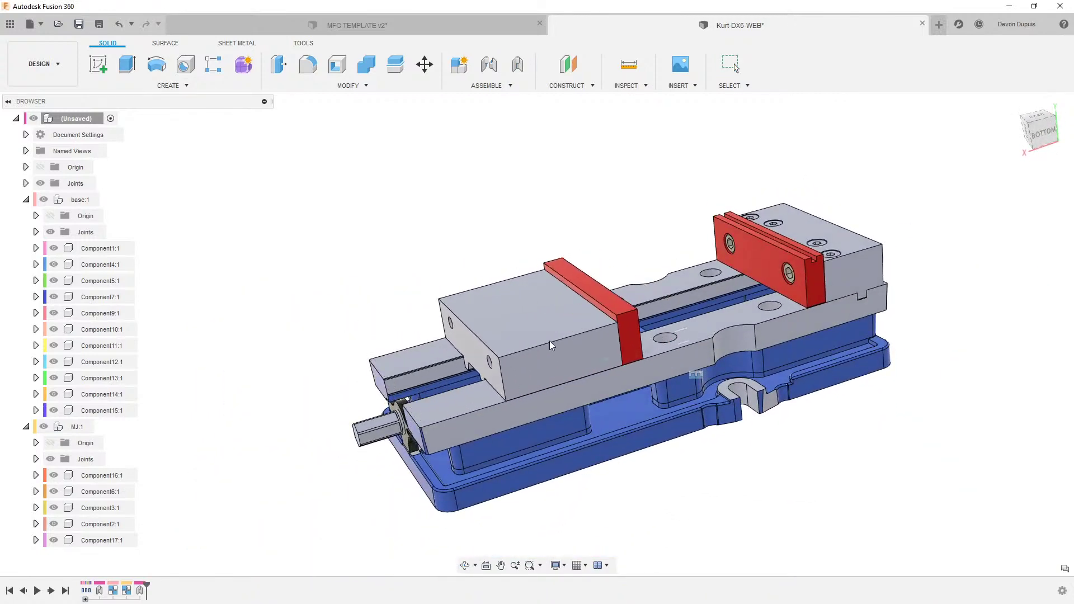
scroll(646, 397, "up", 5)
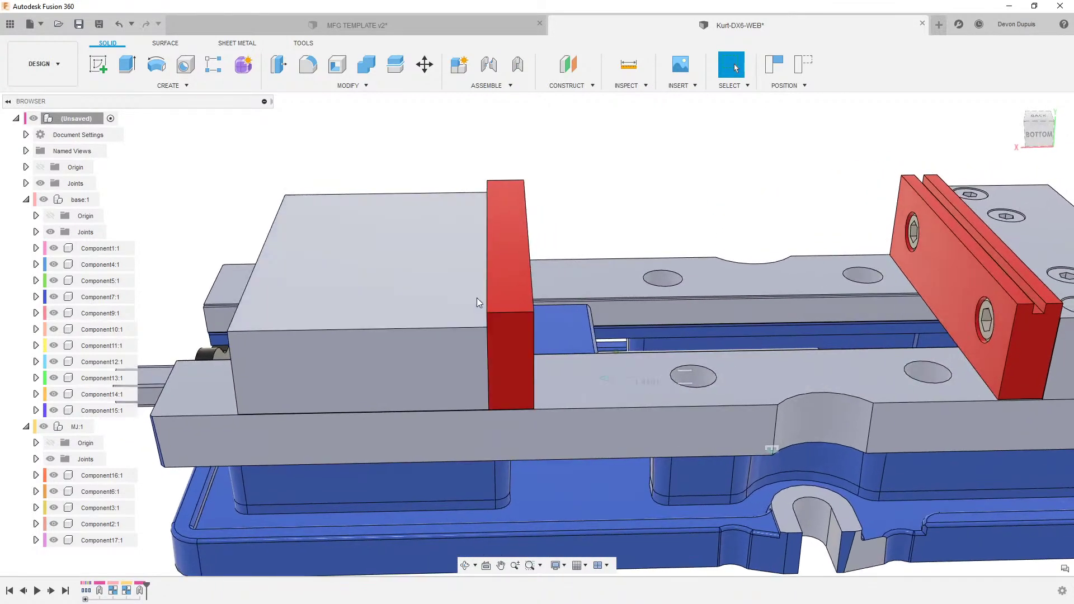
scroll(631, 397, "up", 1)
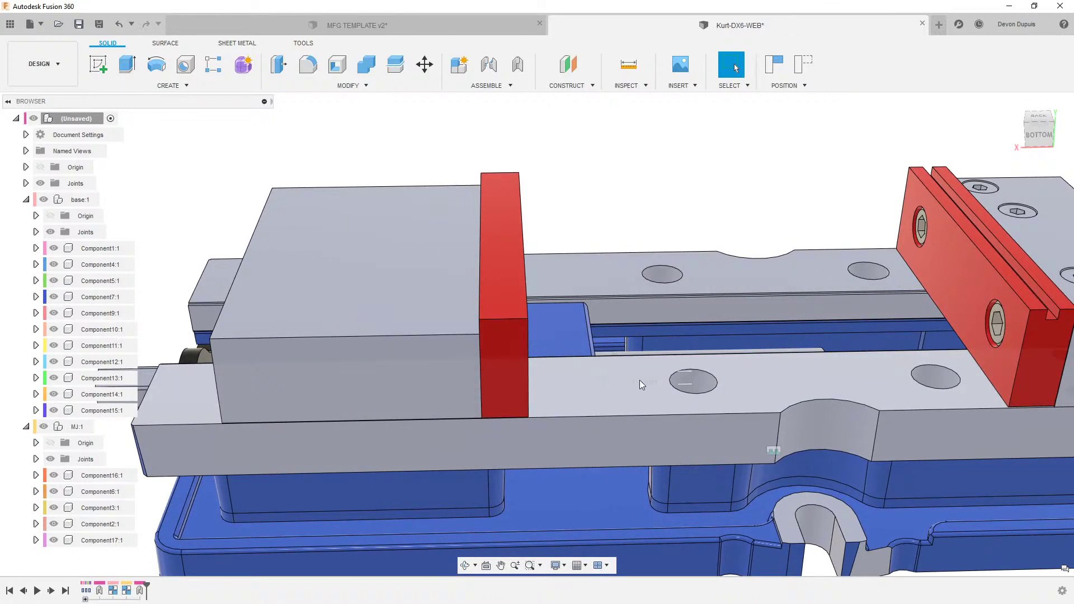
scroll(651, 377, "down", 5)
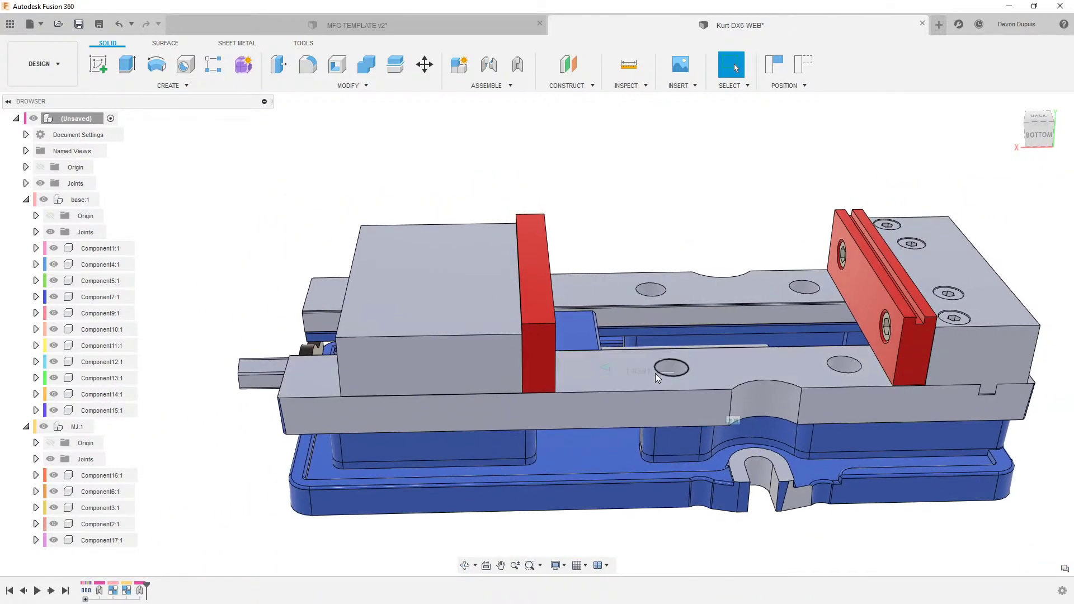
scroll(568, 237, "down", 2)
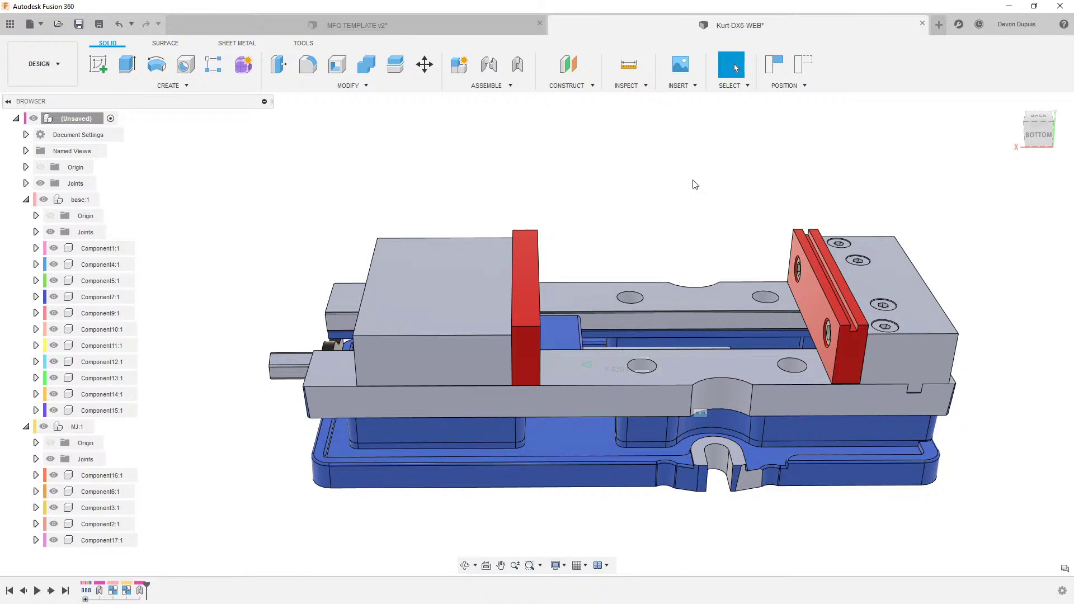
Step: Collapse base and MJ in the component tree, and create an active empty component named paralell under the top-level assembly
left_click(26, 200)
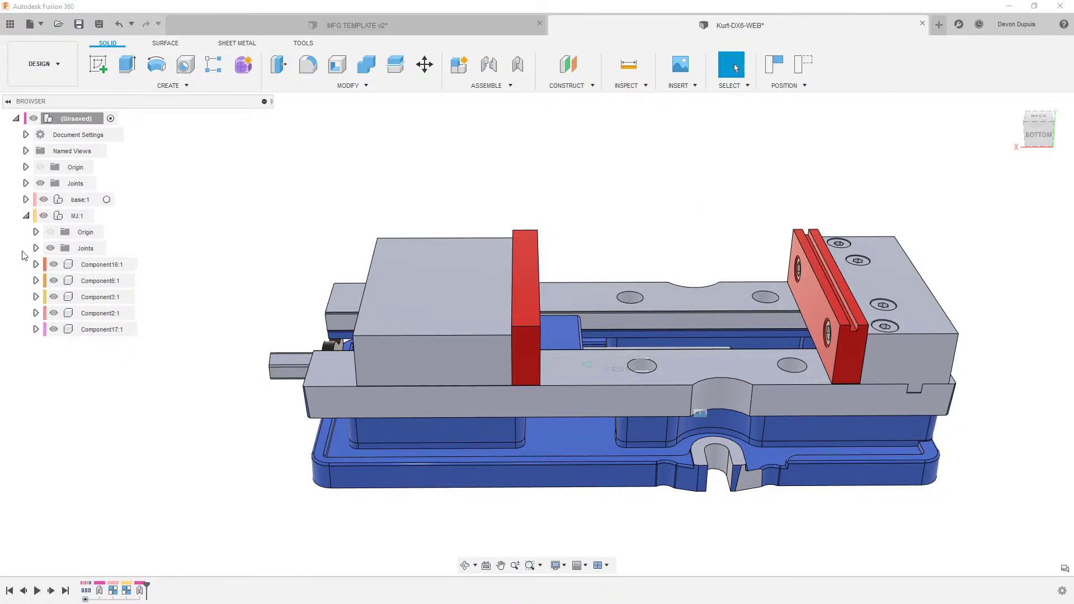
left_click(26, 216)
middle_click_drag(159, 245, 233, 221, "shift")
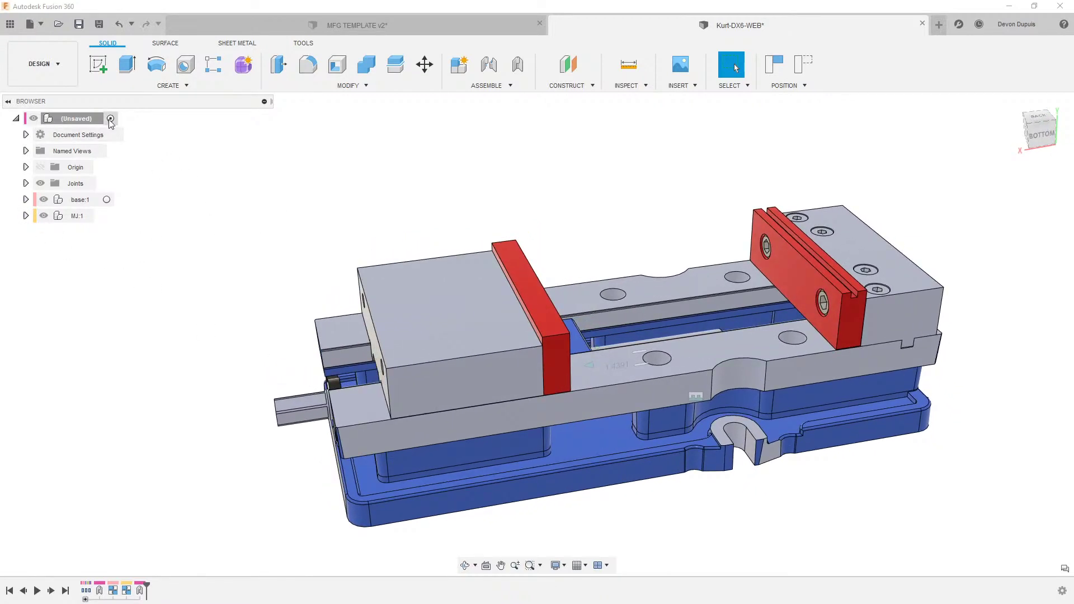
left_click(179, 86)
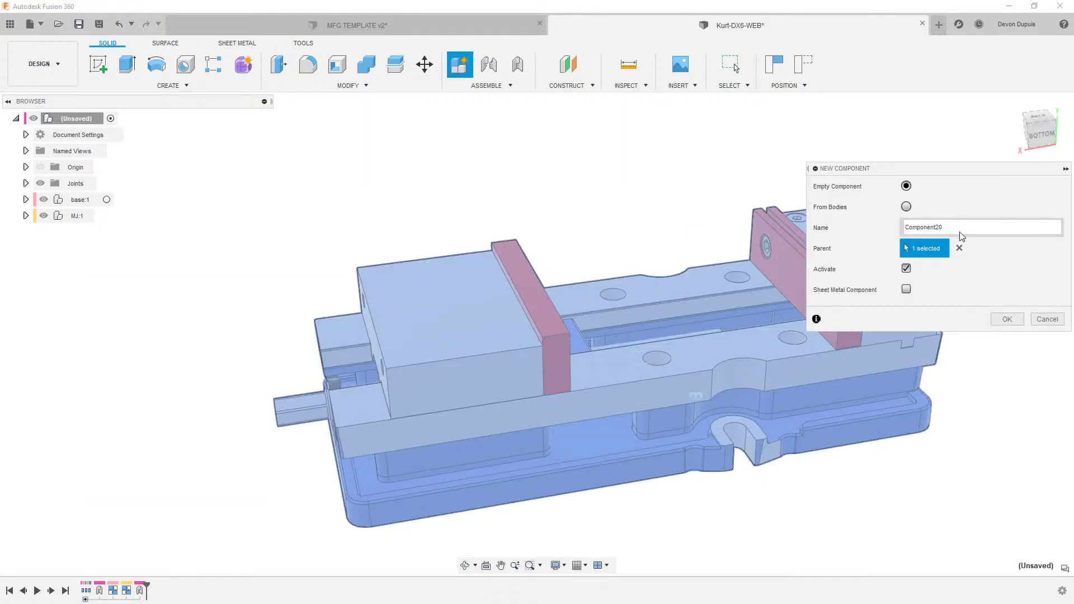
left_click_drag(960, 234, 844, 229)
type("paralell")
key("Return")
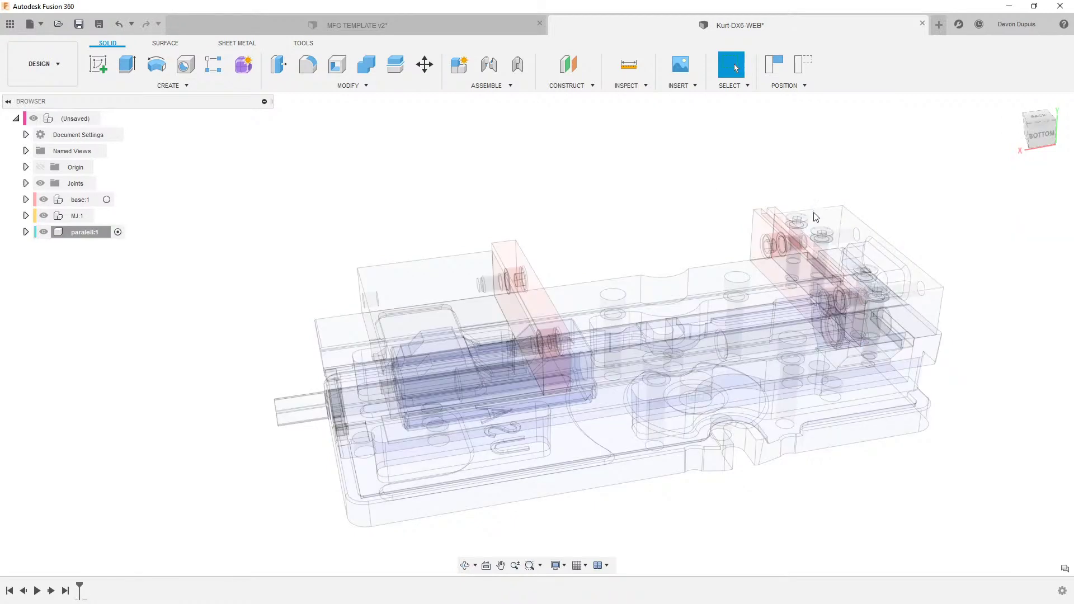
Step: Add a user parameter named paralell_height in inches with the expression 1.5
left_click(305, 87)
left_click(305, 385)
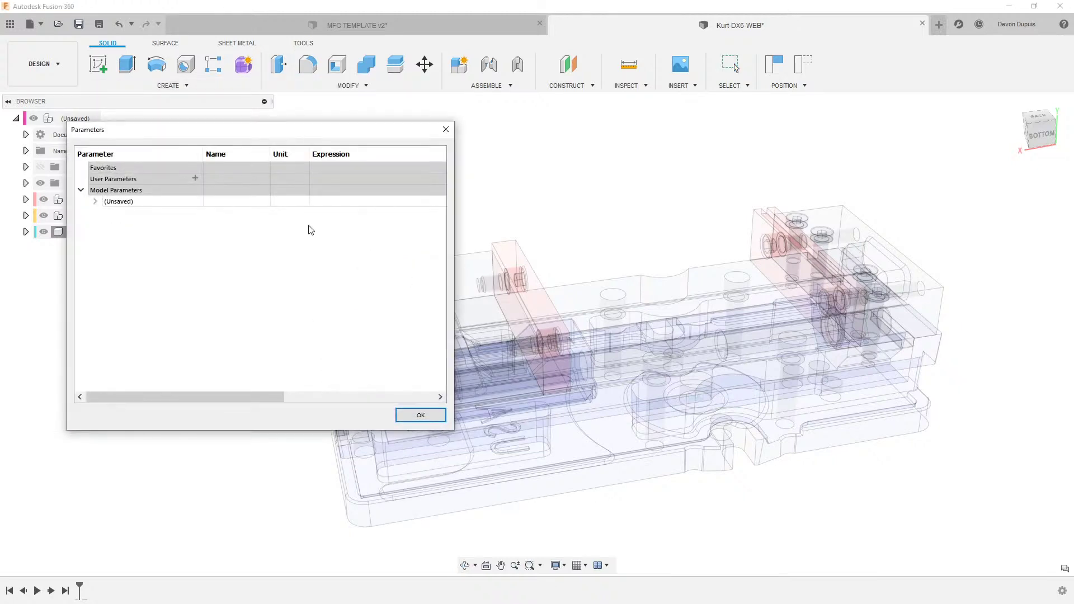
left_click(195, 178)
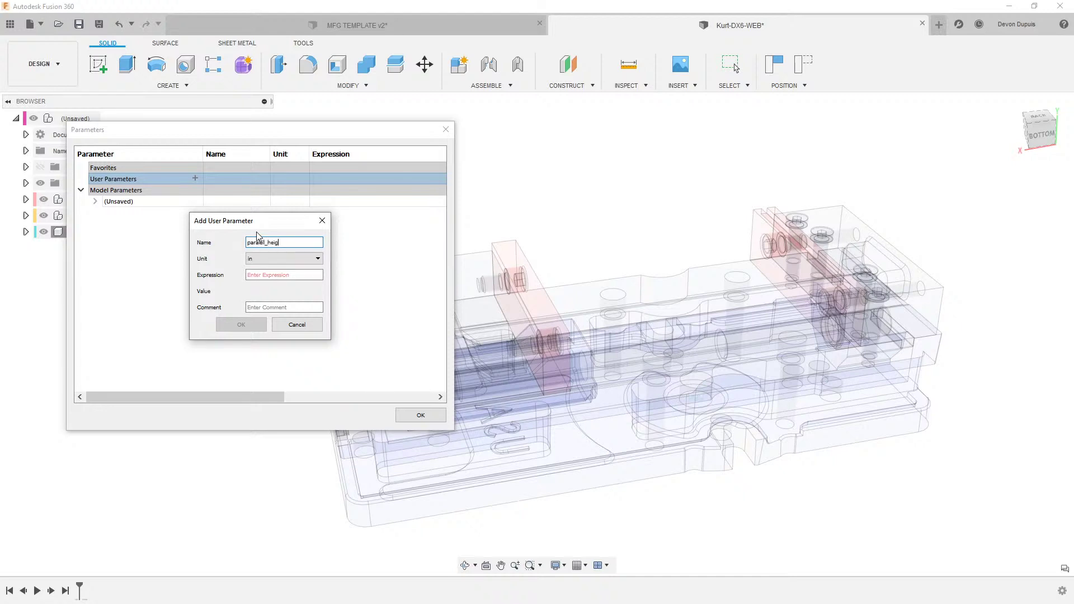
left_click(297, 275)
type("1.5")
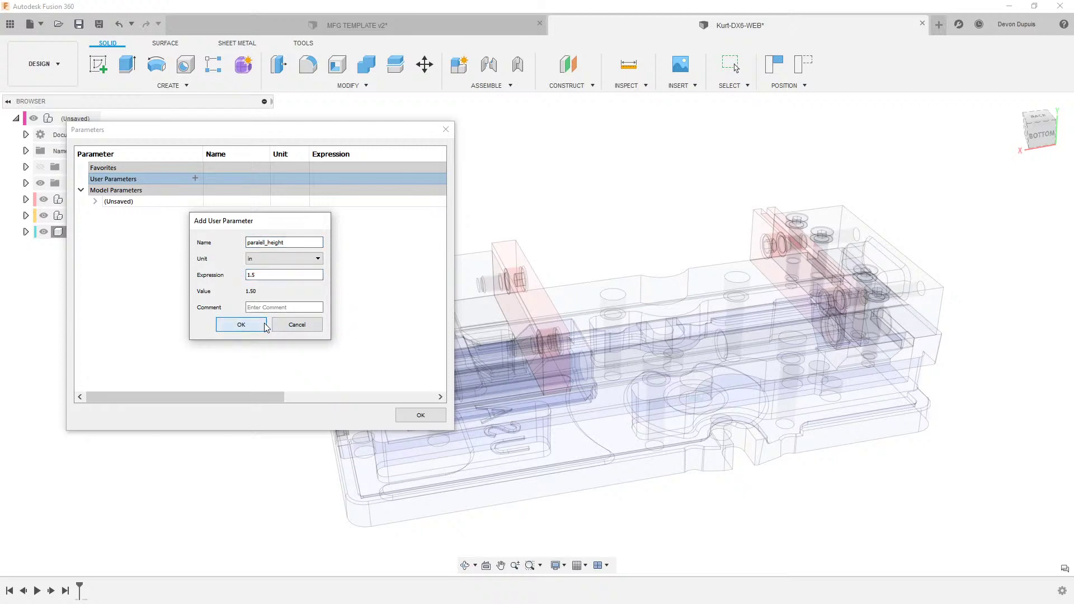
left_click(260, 325)
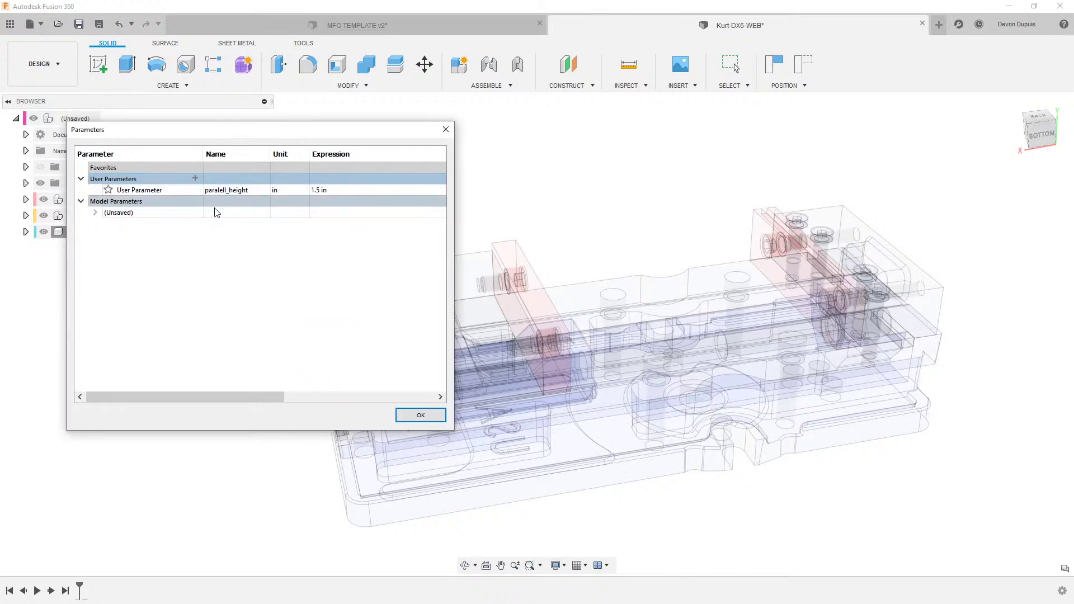
Step: Add a user parameter named stock_x in inches with the expression 8
left_click(195, 178)
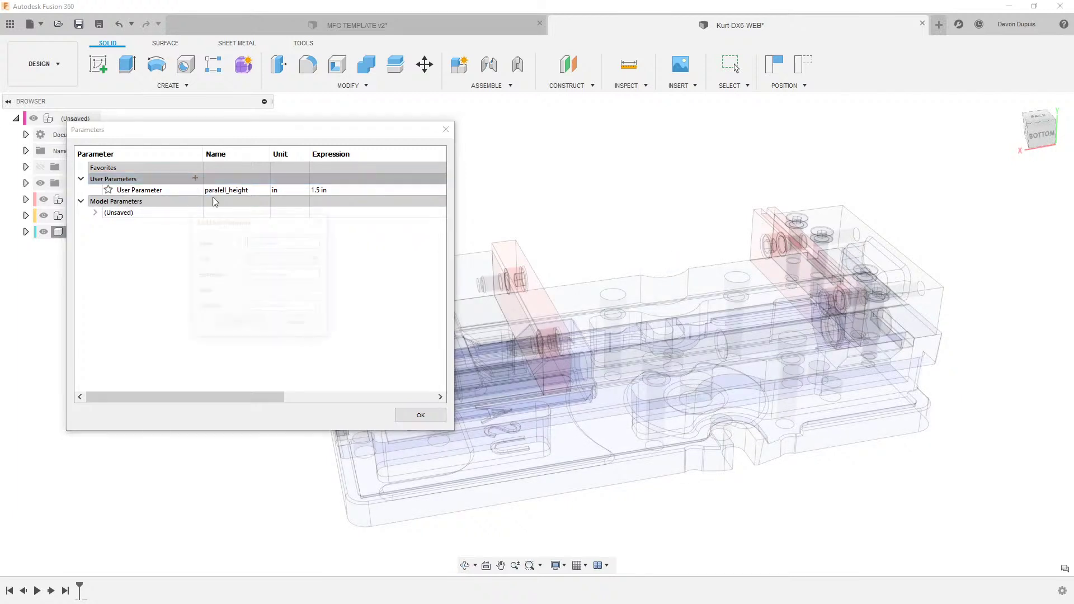
type("stock_x")
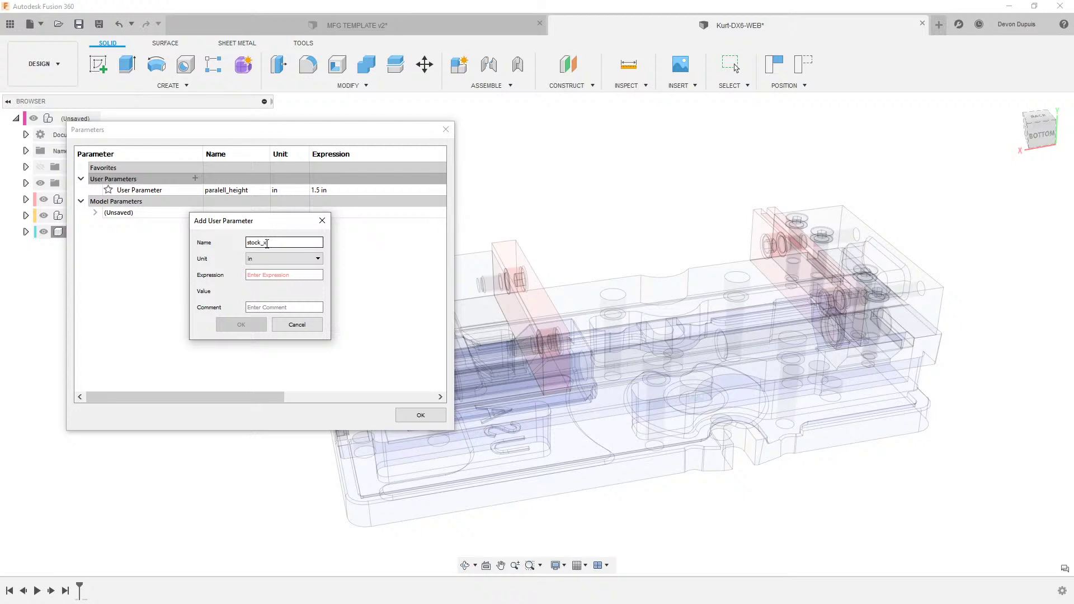
left_click(275, 273)
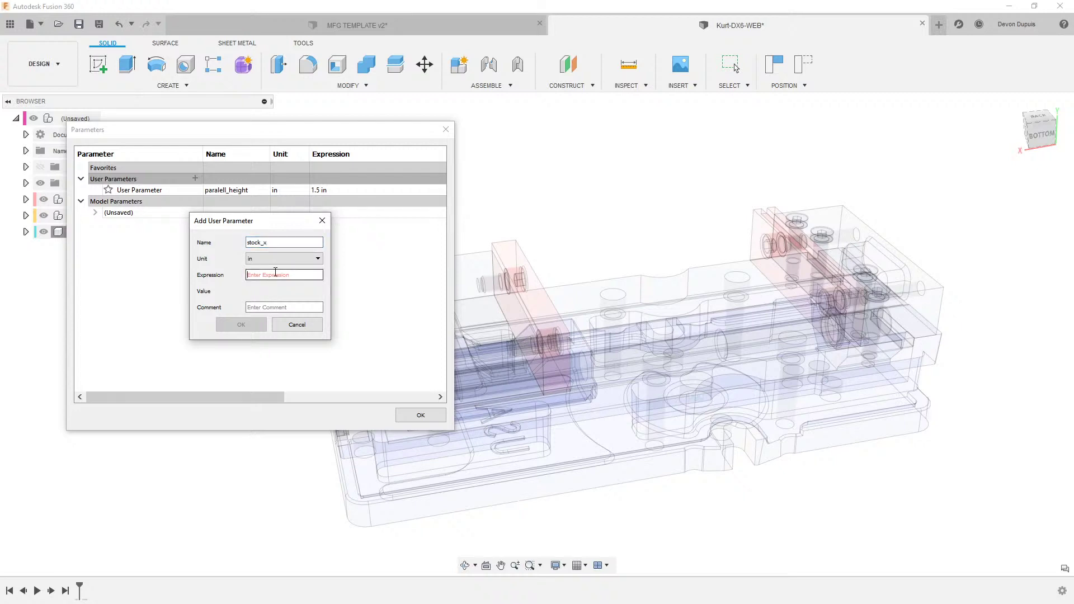
type("8")
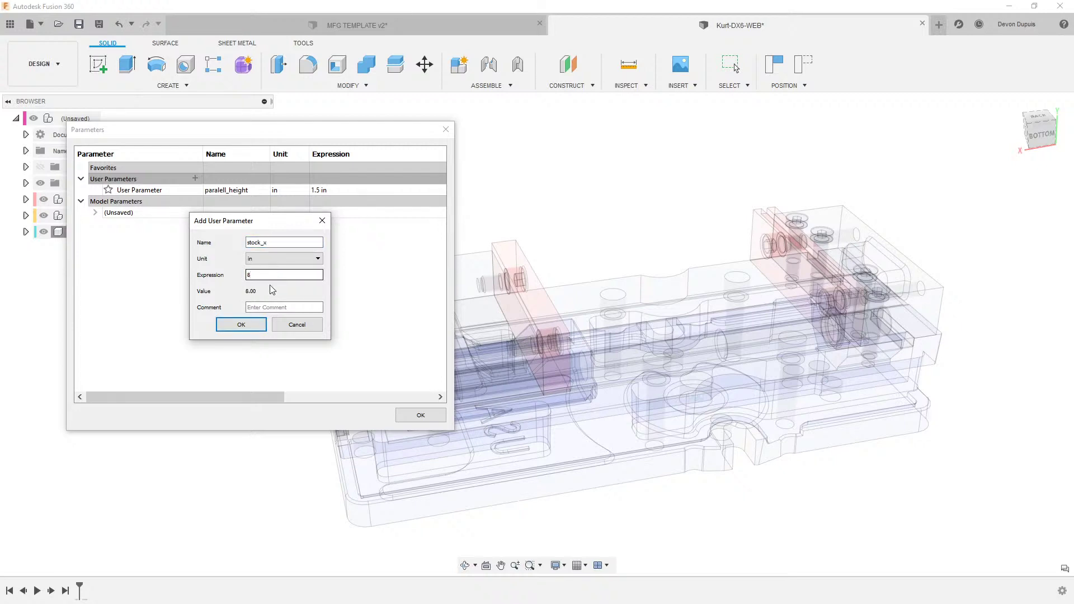
left_click(241, 325)
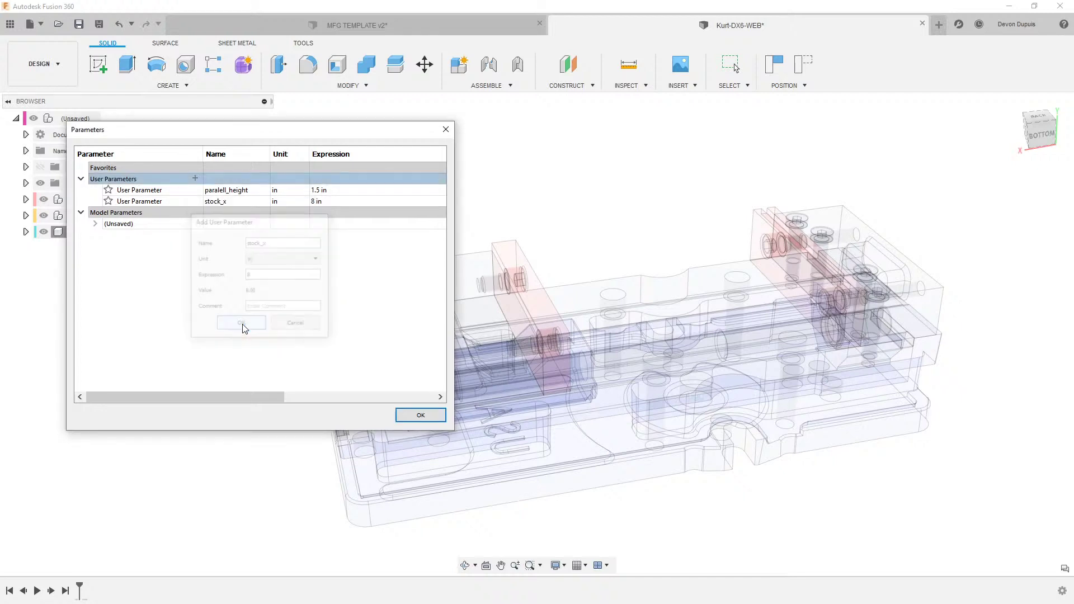
Step: Add a user parameter named stock_y in inches with the expression 6
left_click(194, 177)
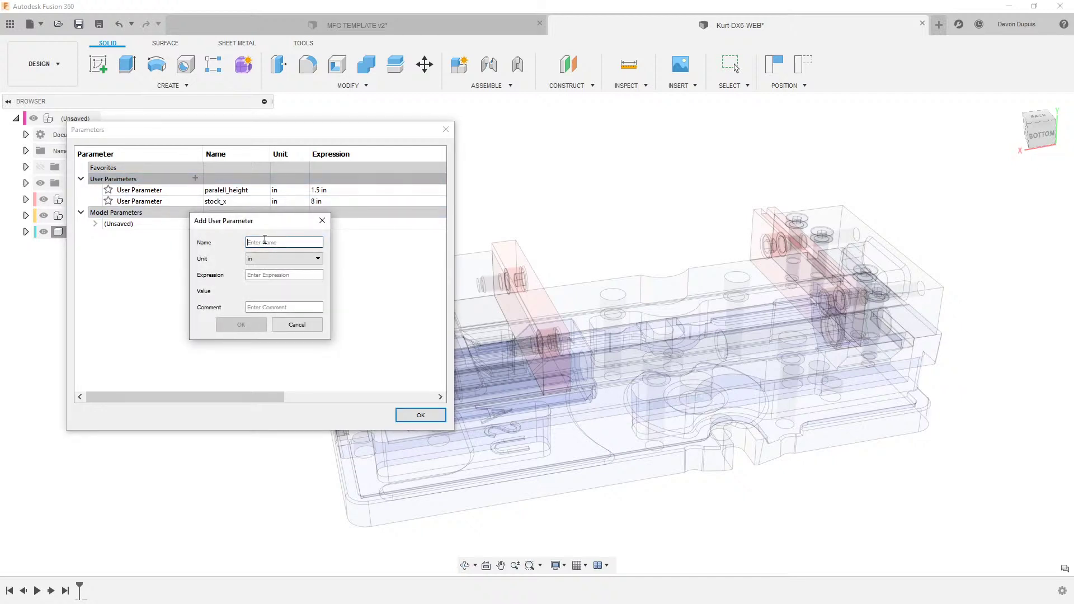
type("stock_y")
left_click(287, 274)
type("6")
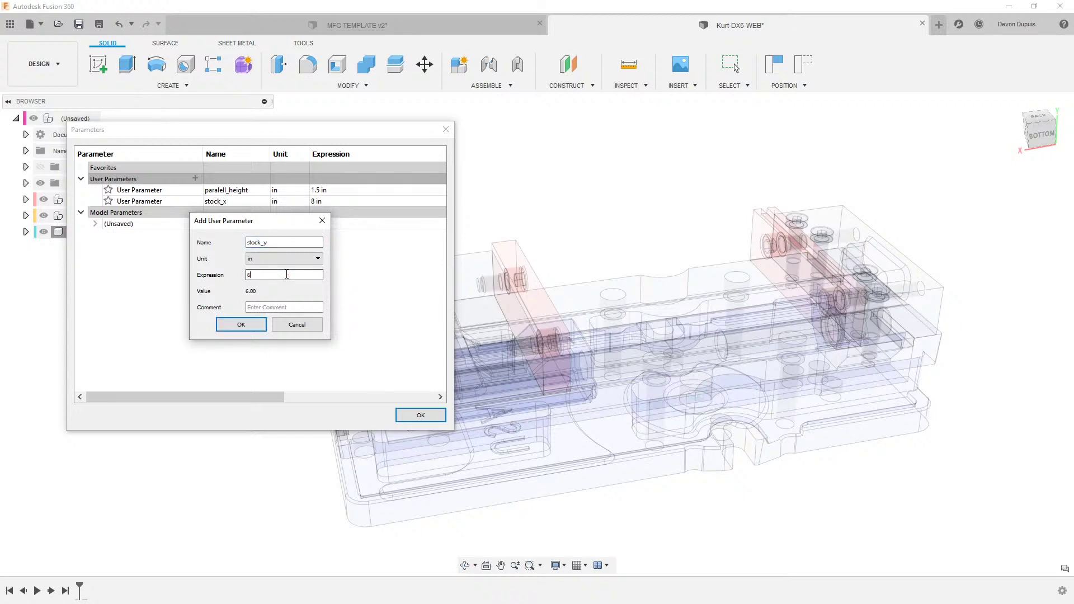
left_click(241, 324)
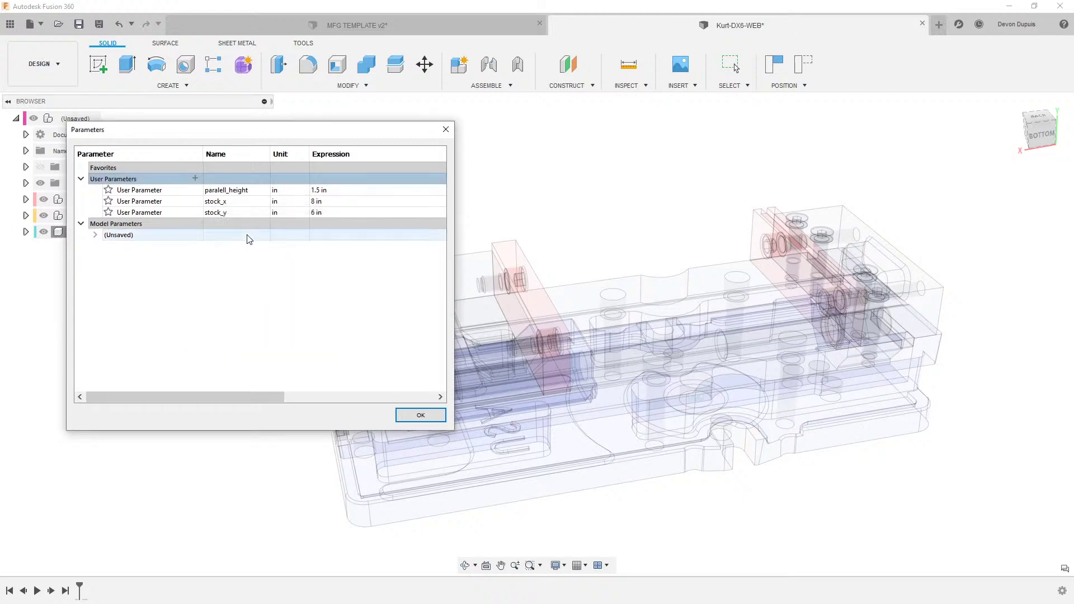
Step: Add a user parameter named stock_z in inches with the expression 3 and close the parameters
left_click(195, 179)
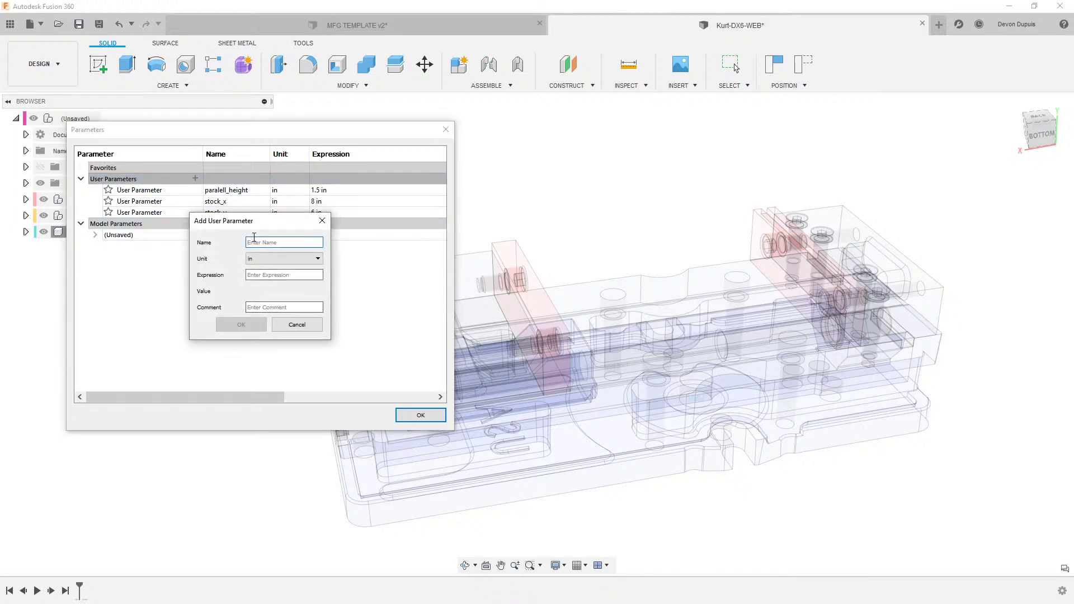
type("stock_z")
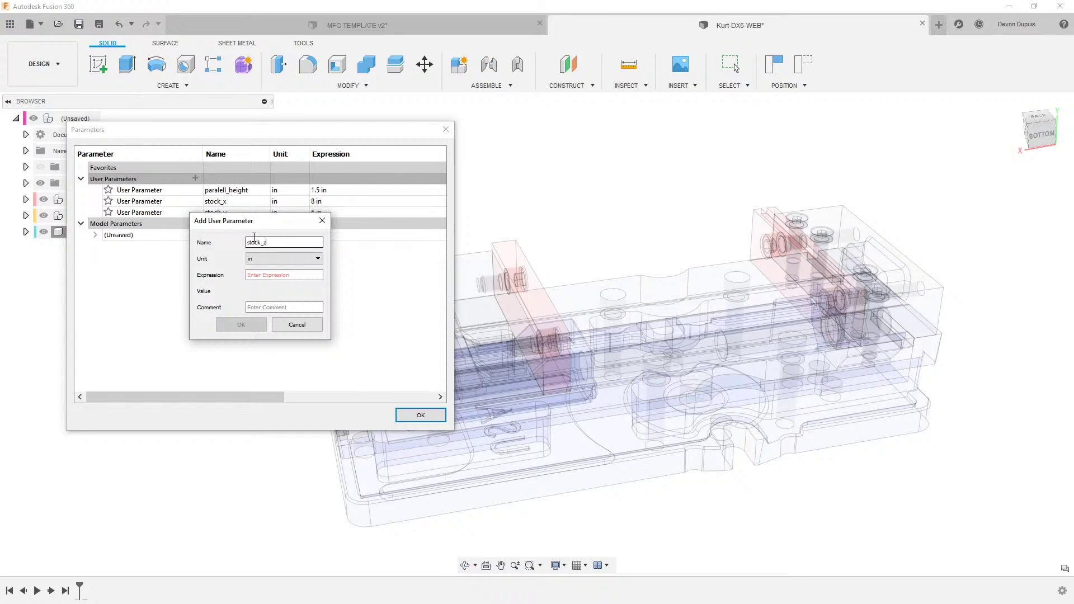
left_click(306, 274)
type("3.")
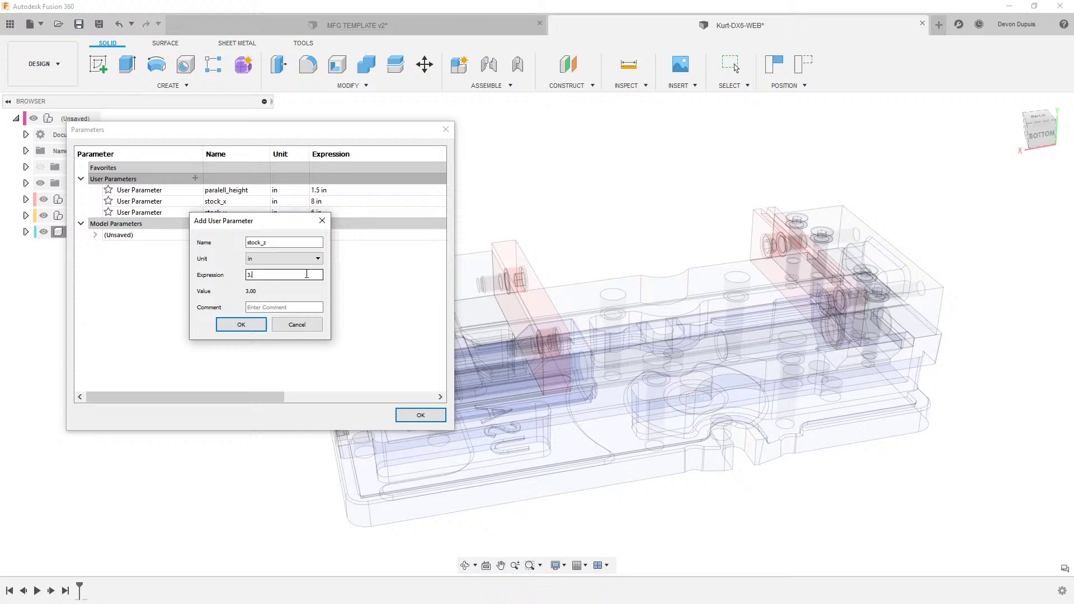
left_click(241, 324)
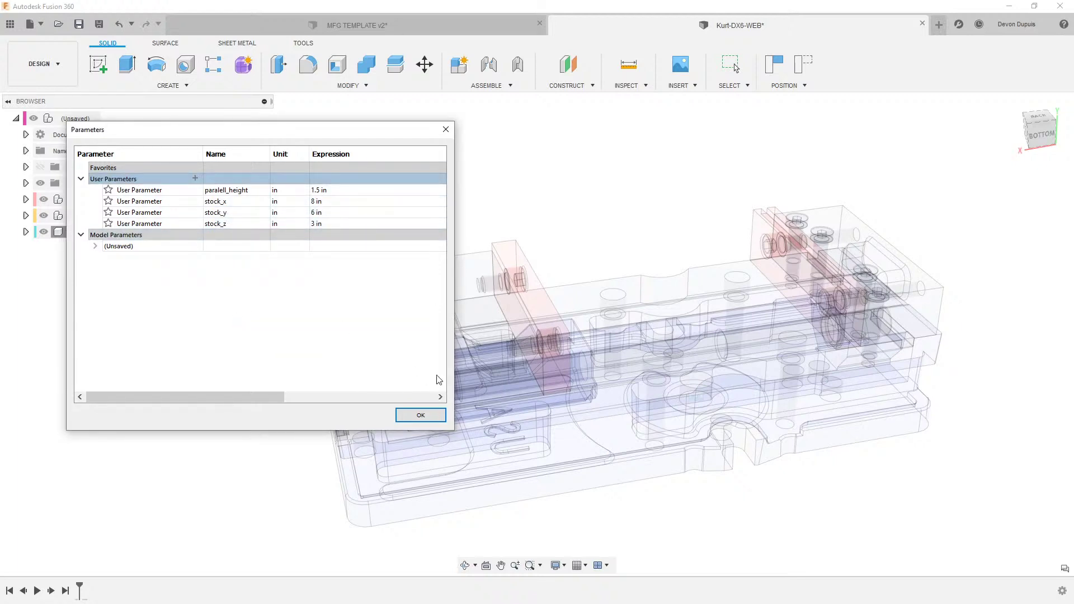
left_click(421, 415)
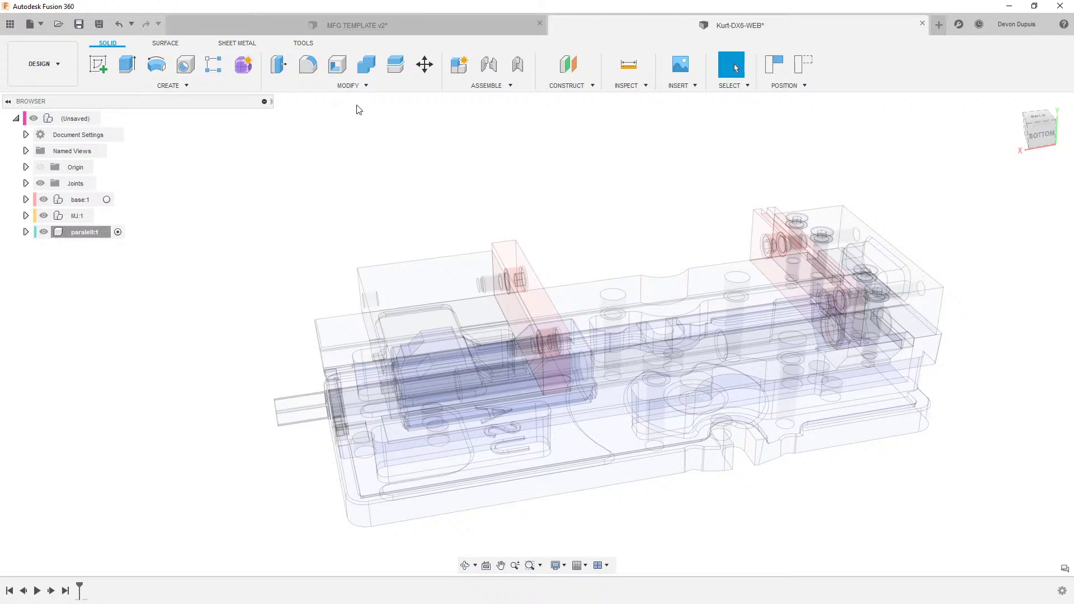
Step: Start a box in the paralell component, capture the moved components' position, and draw its base beside the vise at 0.125 by 6 in
scroll(385, 280, "down", 2)
middle_click_drag(302, 259, 246, 257)
middle_click_drag(246, 256, 371, 229, "shift")
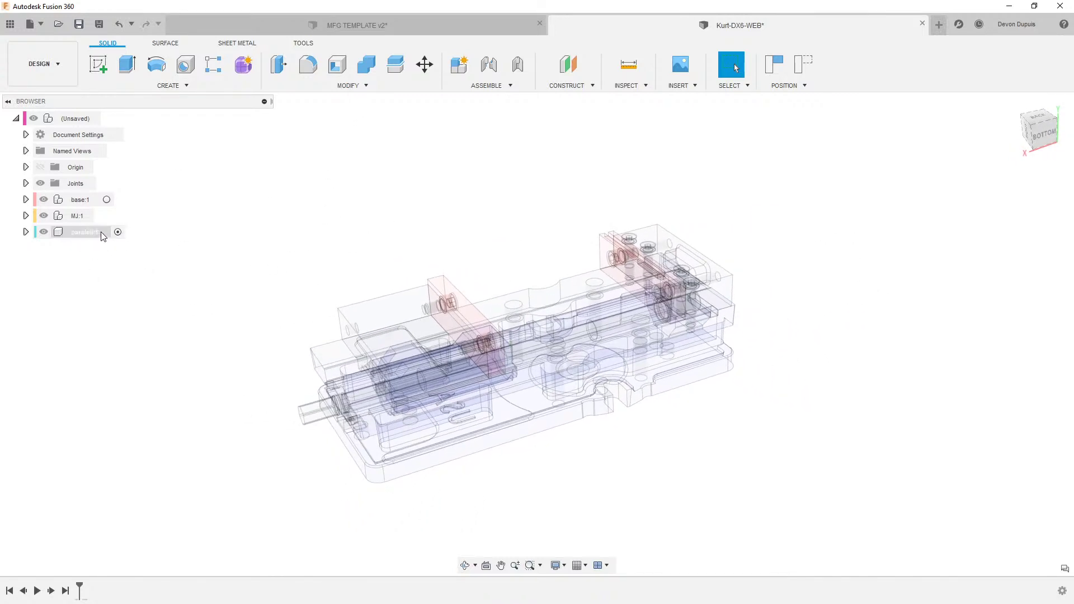
left_click(184, 85)
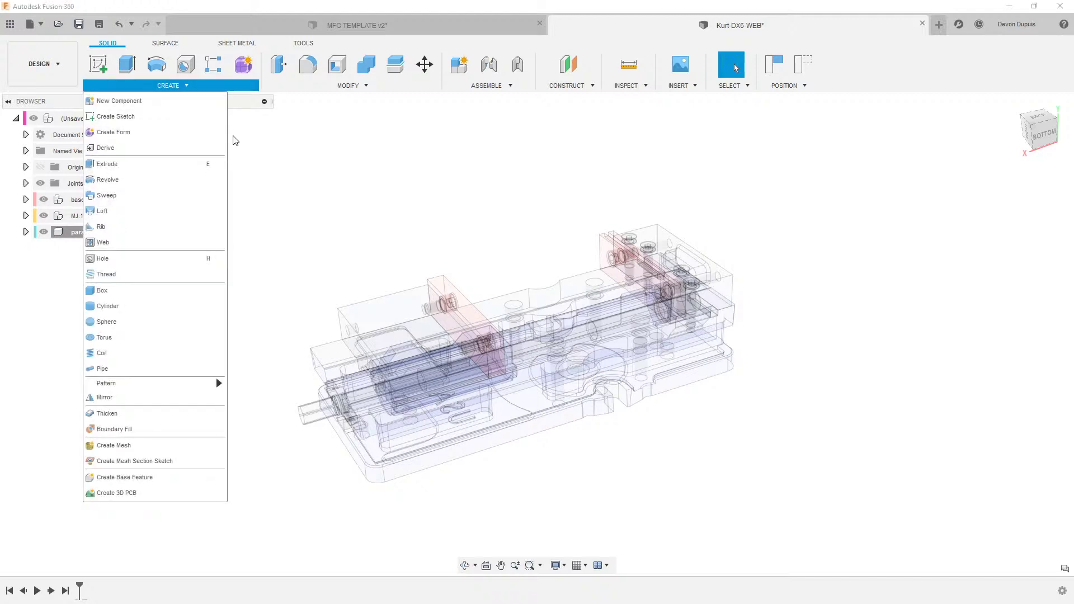
left_click(134, 291)
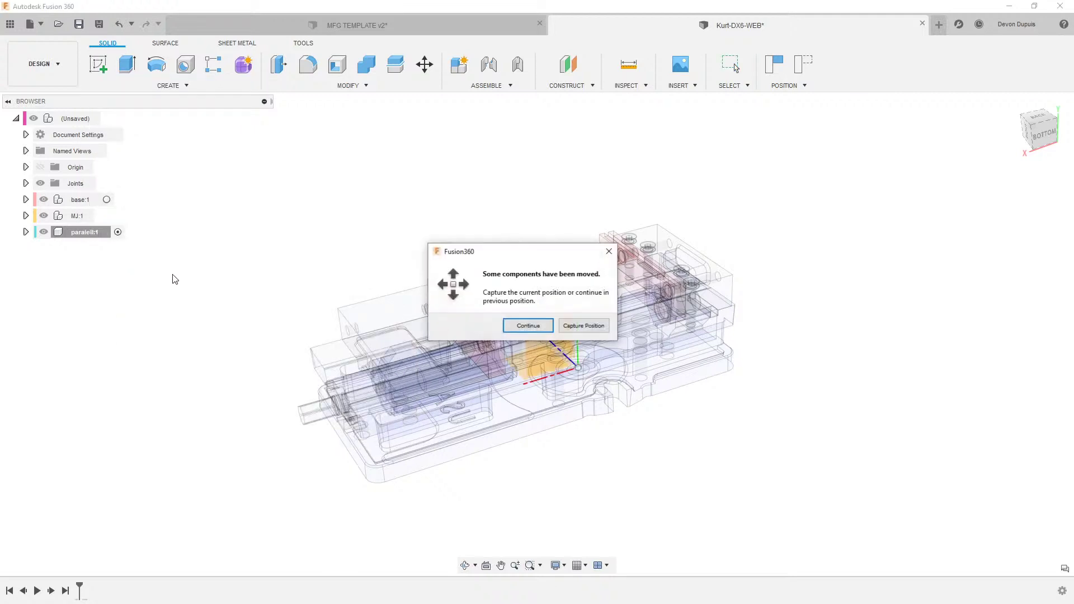
left_click(582, 327)
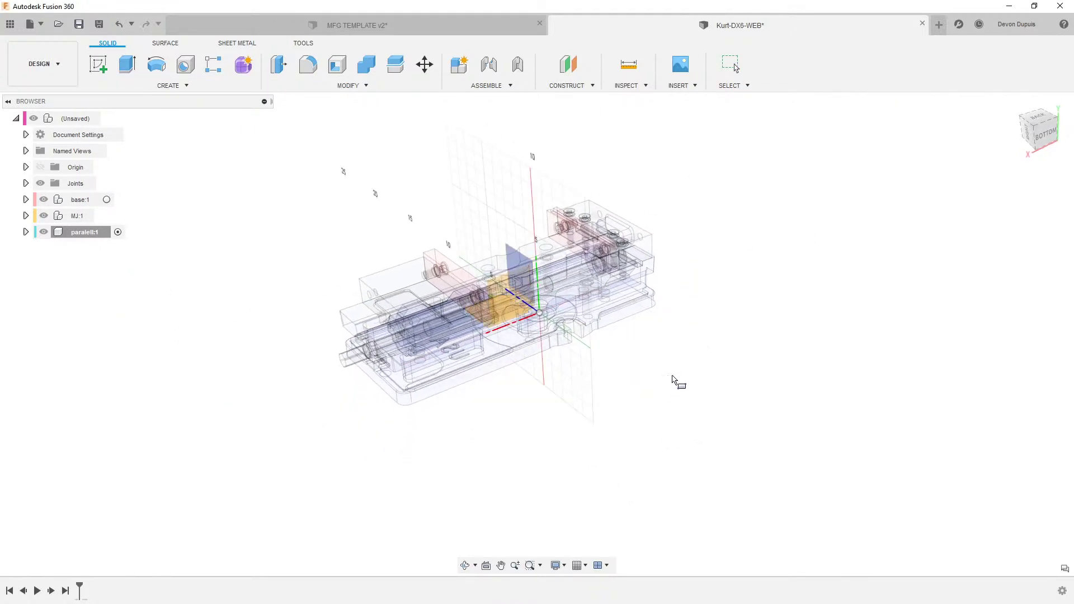
left_click(648, 411)
left_click(672, 397)
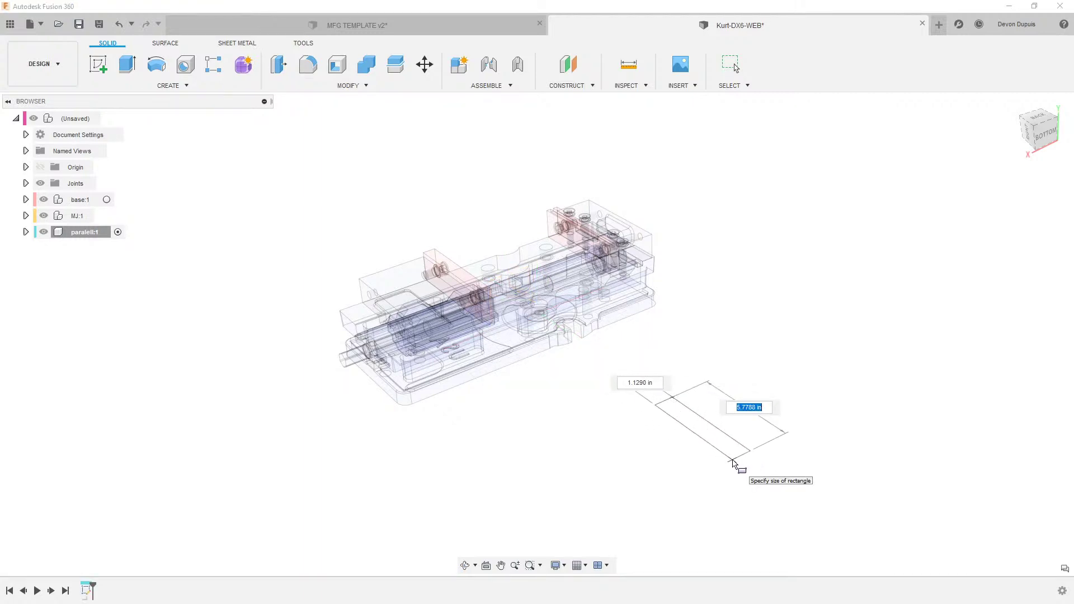
type("6")
key("Tab")
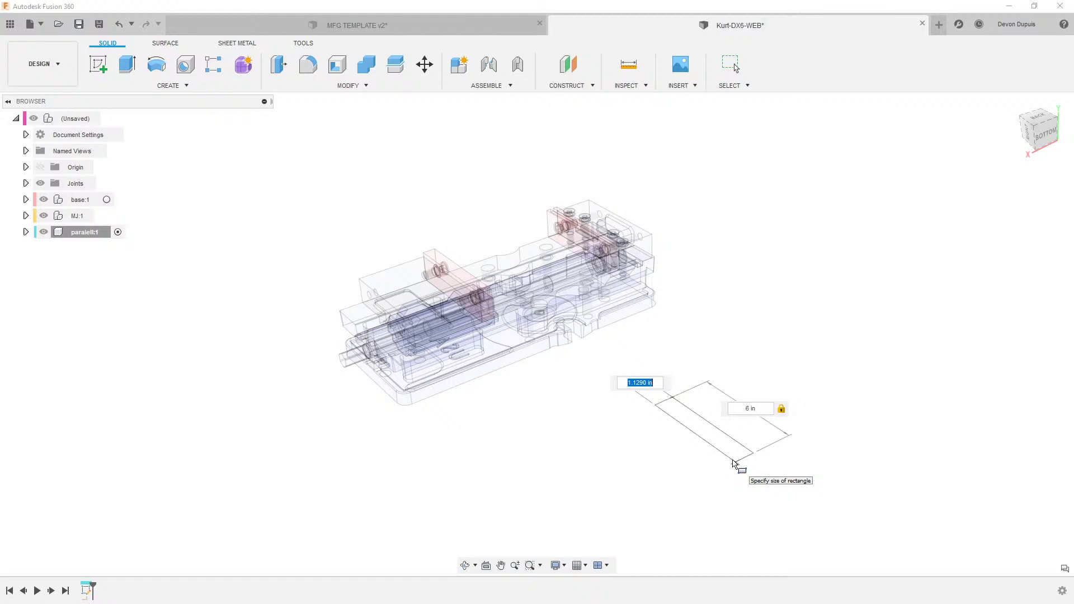
type(".125")
key("Return")
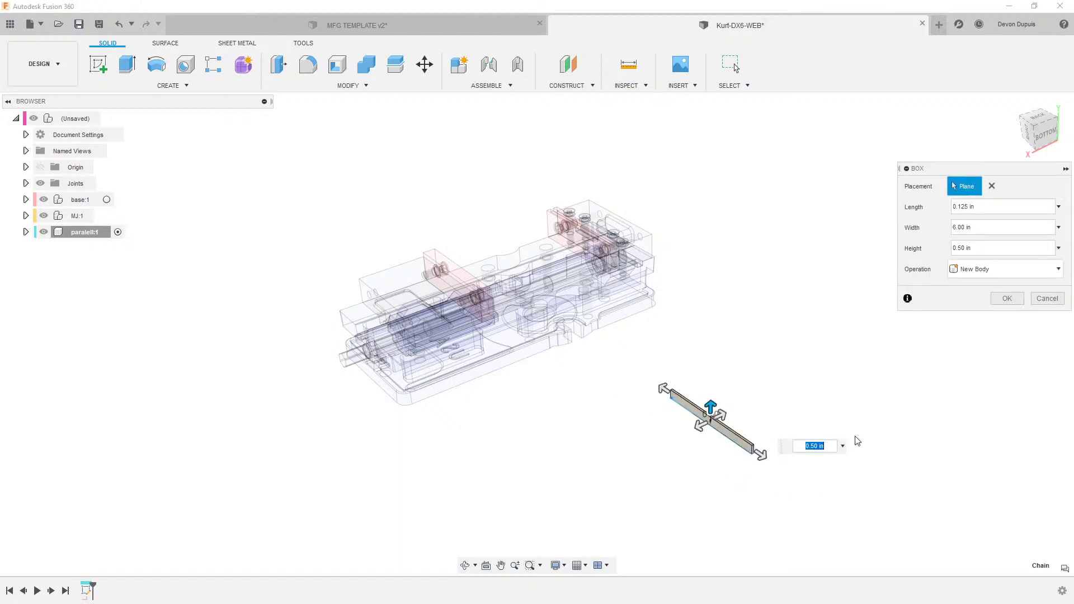
Step: Set the box height to the paralell_height parameter and create it as a new body
type("pa")
key("Return")
key("Return")
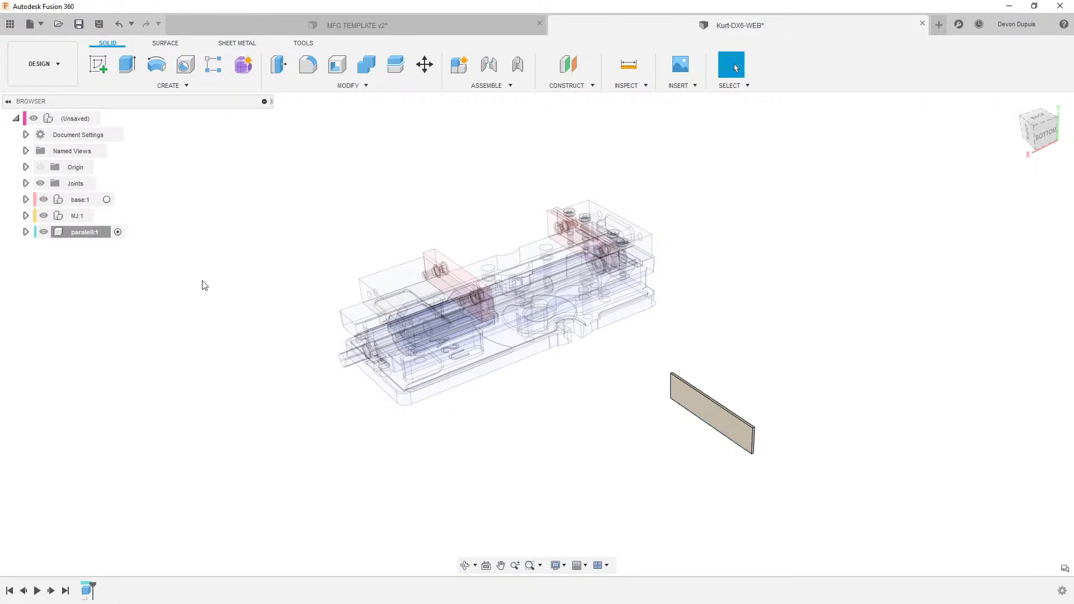
Step: Copy the paralell component and paste a second instance into the top-level assembly without moving it
left_click(84, 234)
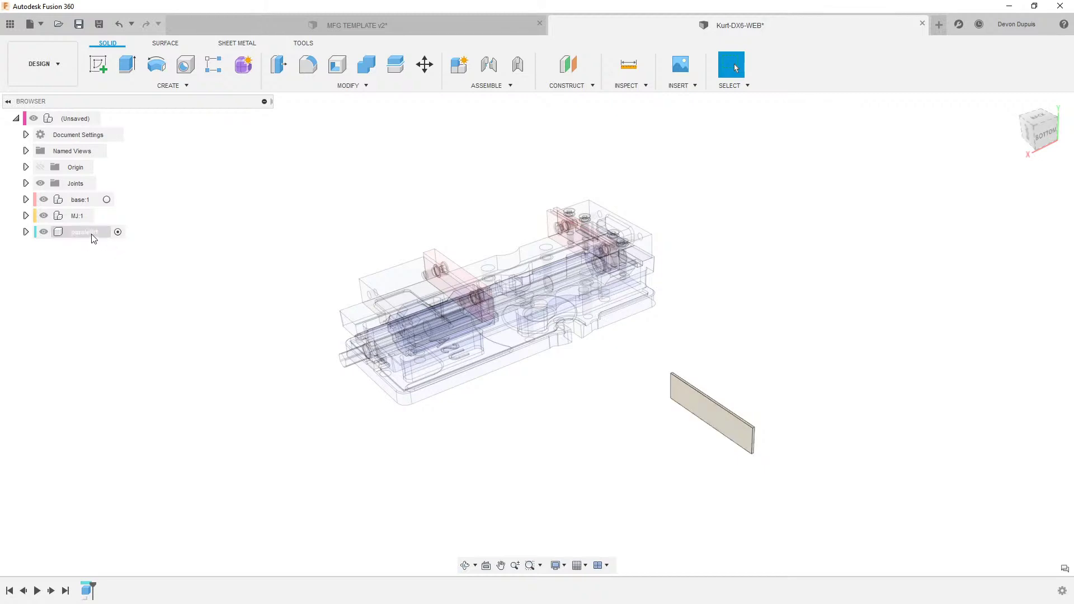
right_click(108, 245)
left_click(130, 203)
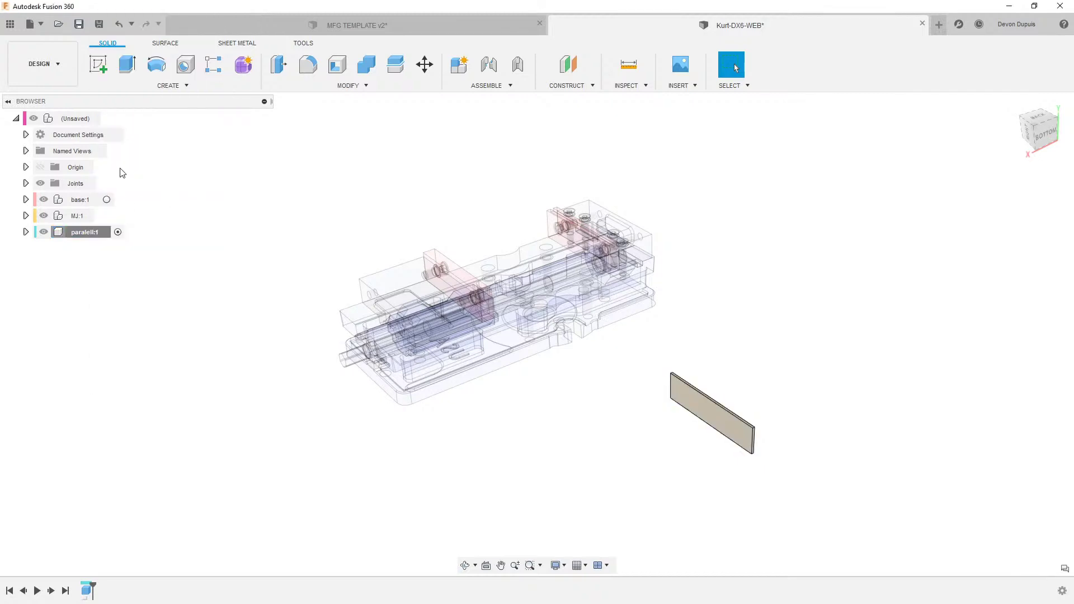
right_click(74, 118)
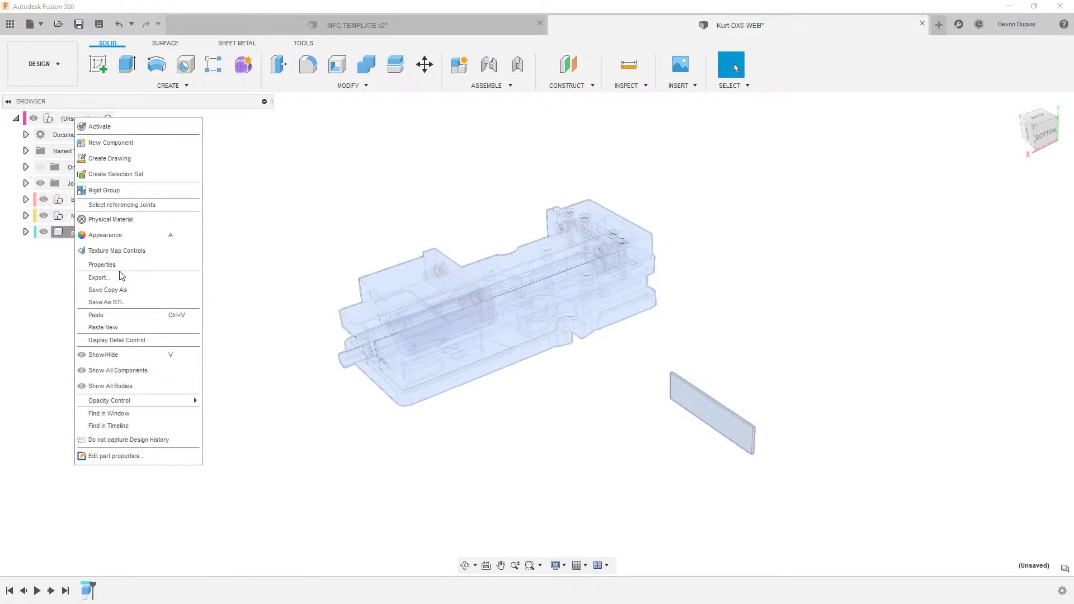
left_click(114, 317)
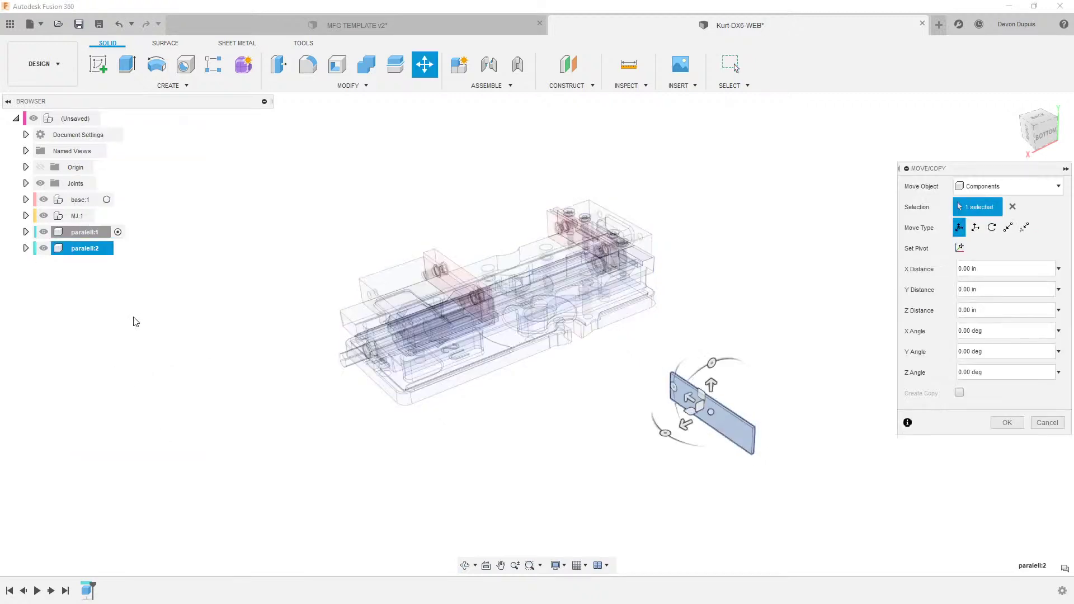
left_click(1045, 424)
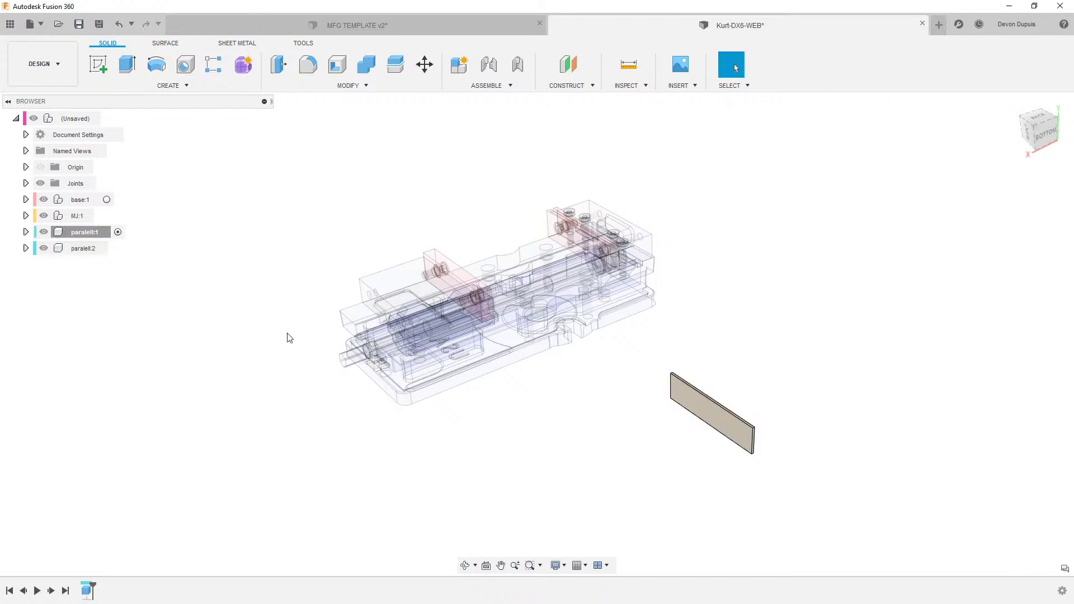
right_click(75, 121)
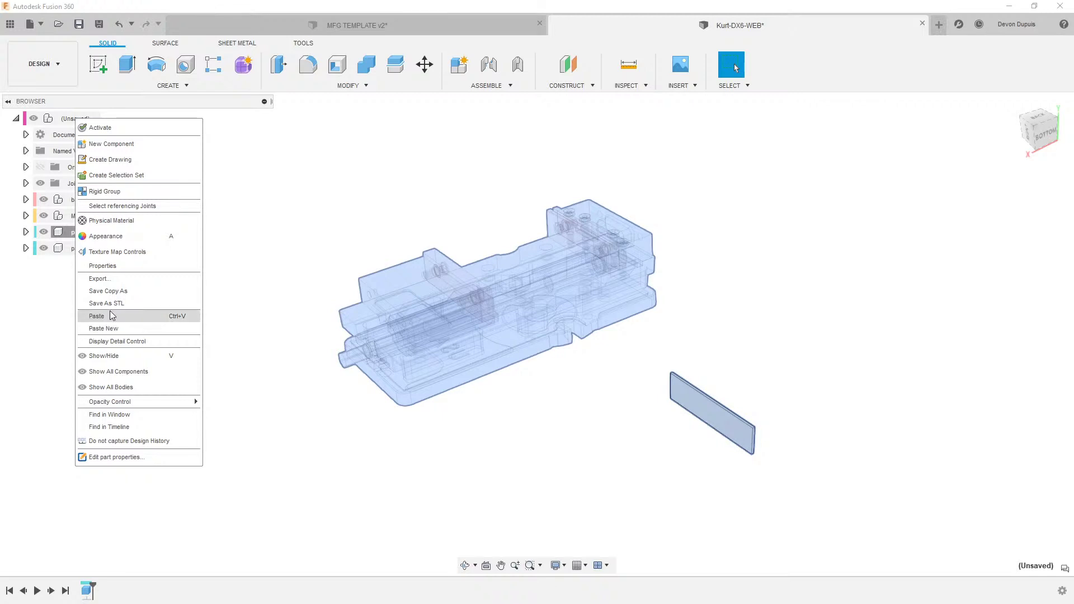
left_click(259, 257)
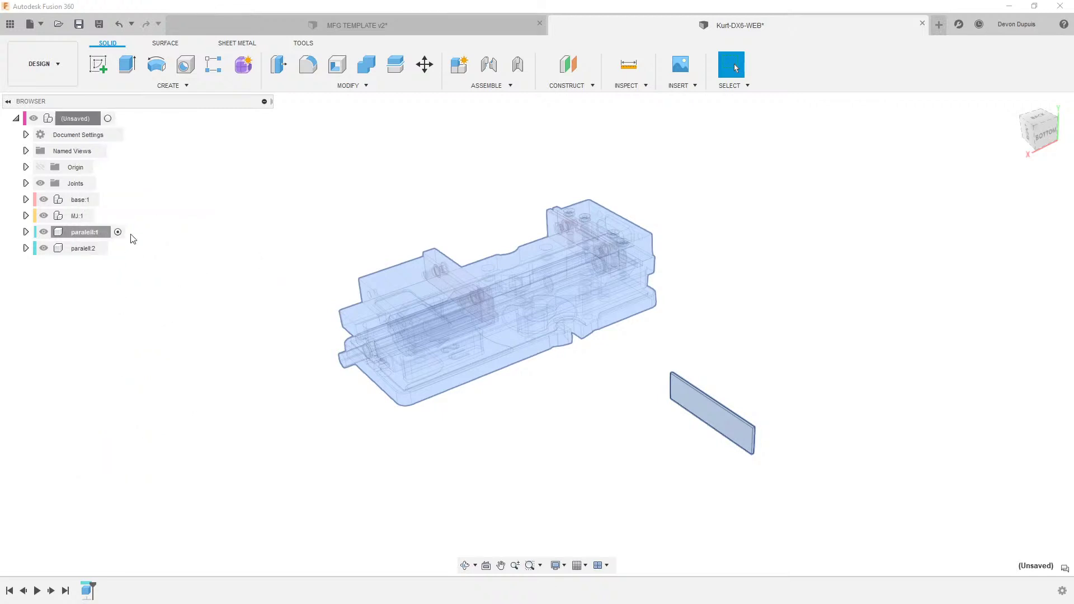
left_click(365, 85)
left_click(323, 385)
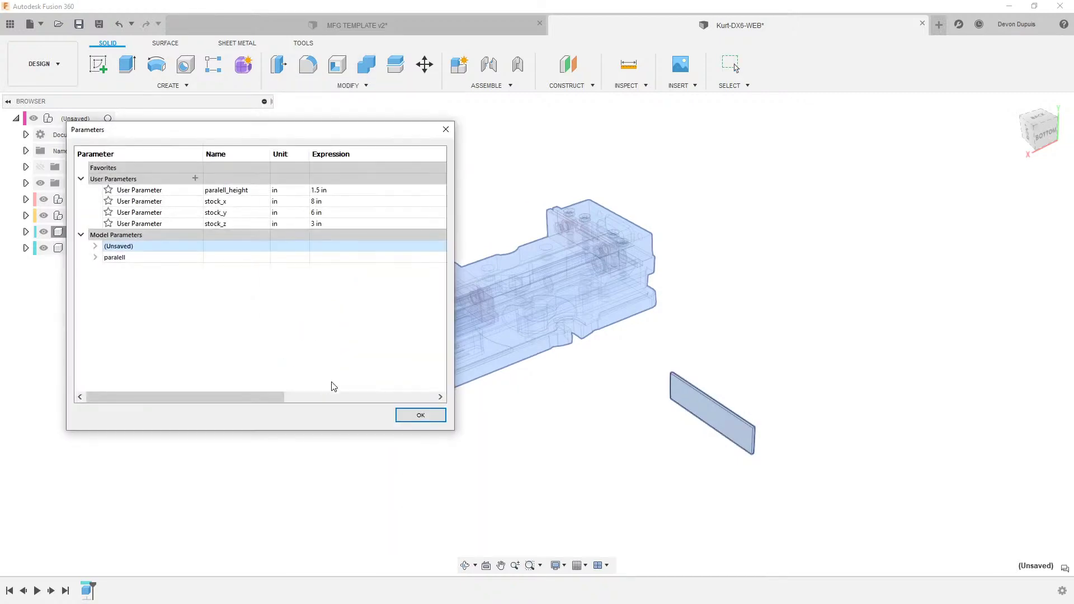
left_click(439, 134)
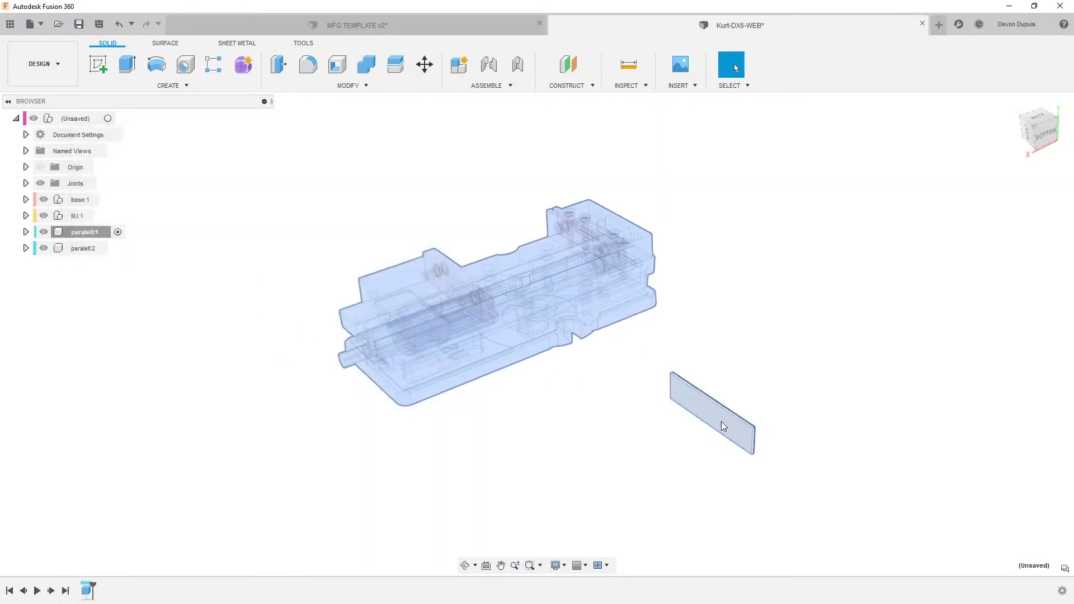
Step: Pull the second parallel away from the first and activate the top-level assembly
left_click(748, 391)
left_click_drag(722, 415, 778, 372)
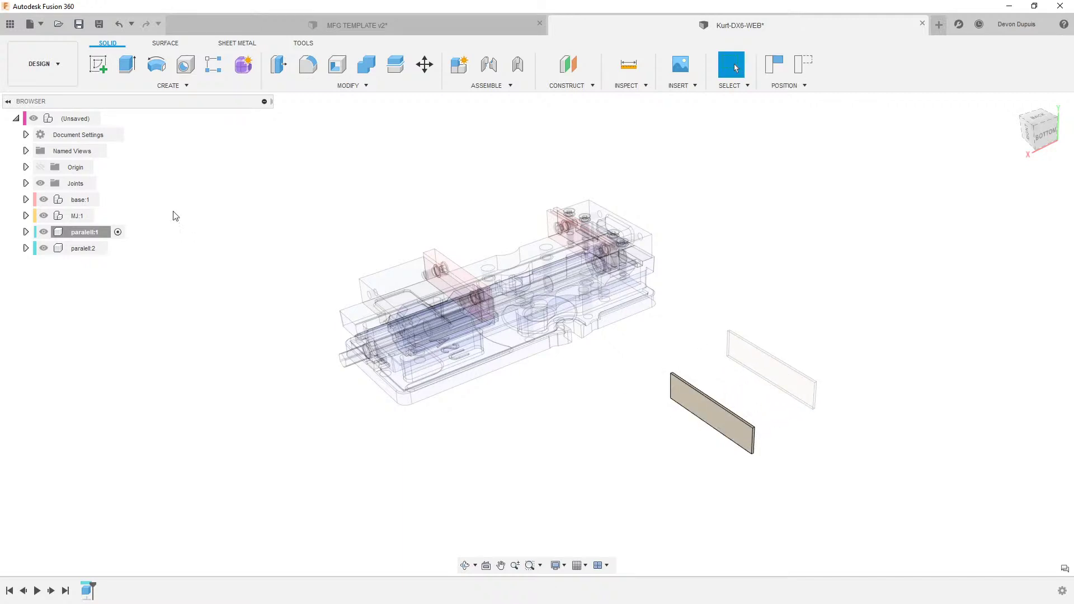
left_click(111, 118)
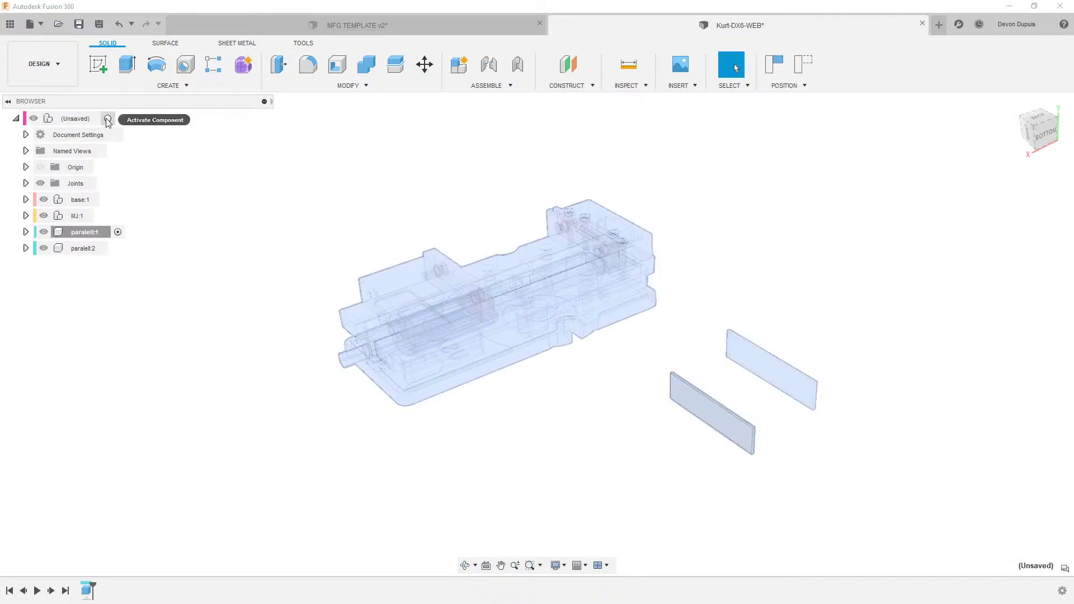
Step: Set the paralell_height user parameter to 1 in and close the parameters
left_click(347, 85)
left_click(321, 380)
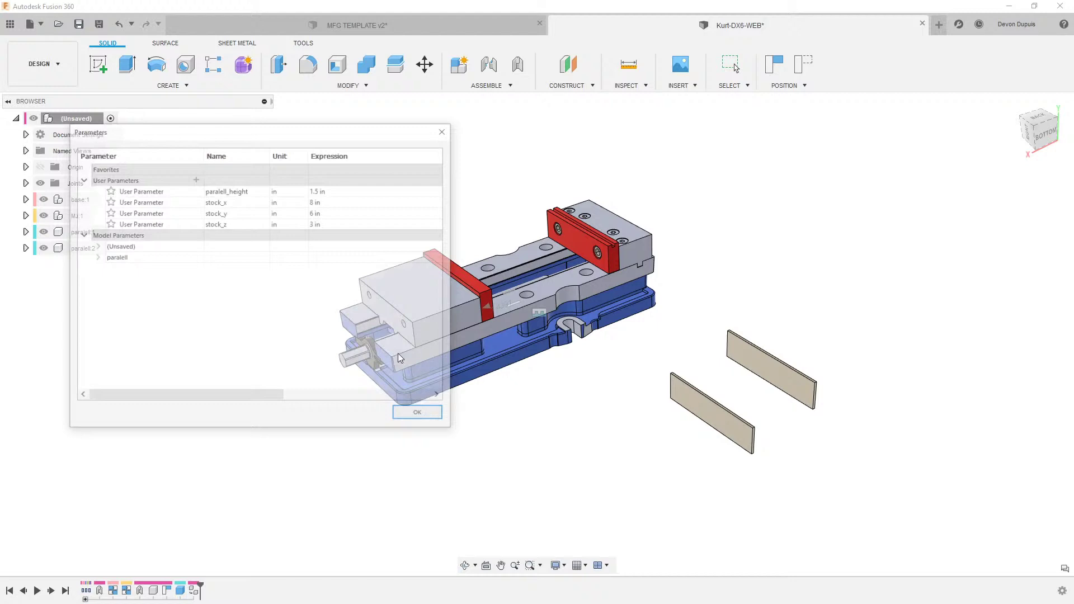
double_click(334, 192)
key("Return")
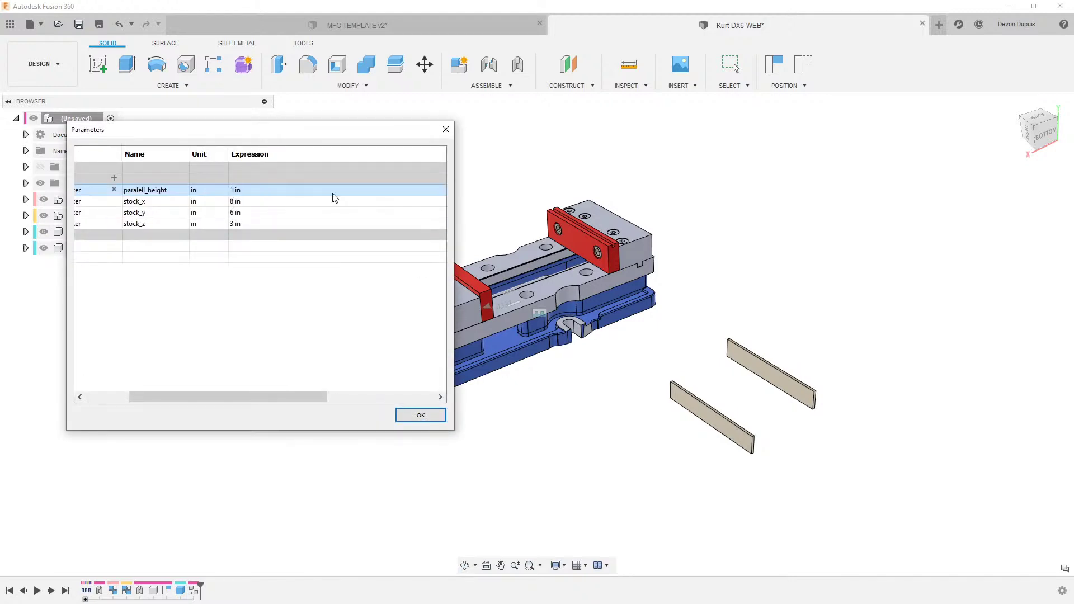
left_click(446, 130)
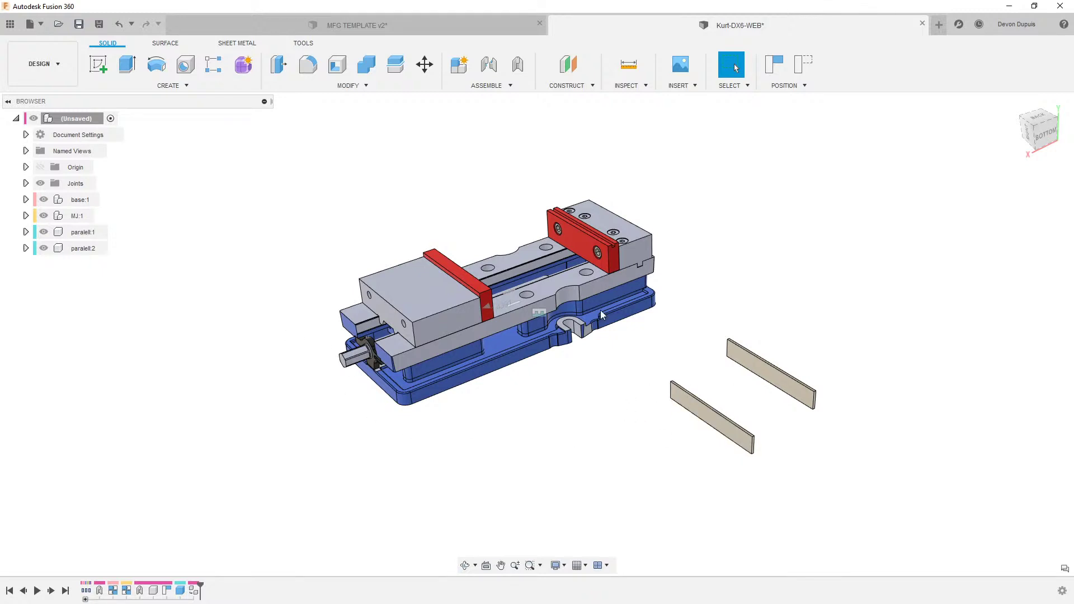
Step: Hide the joints and start a new box in the top-level assembly, capturing the moved components' position
left_click(41, 184)
left_click(220, 89)
left_click(159, 294)
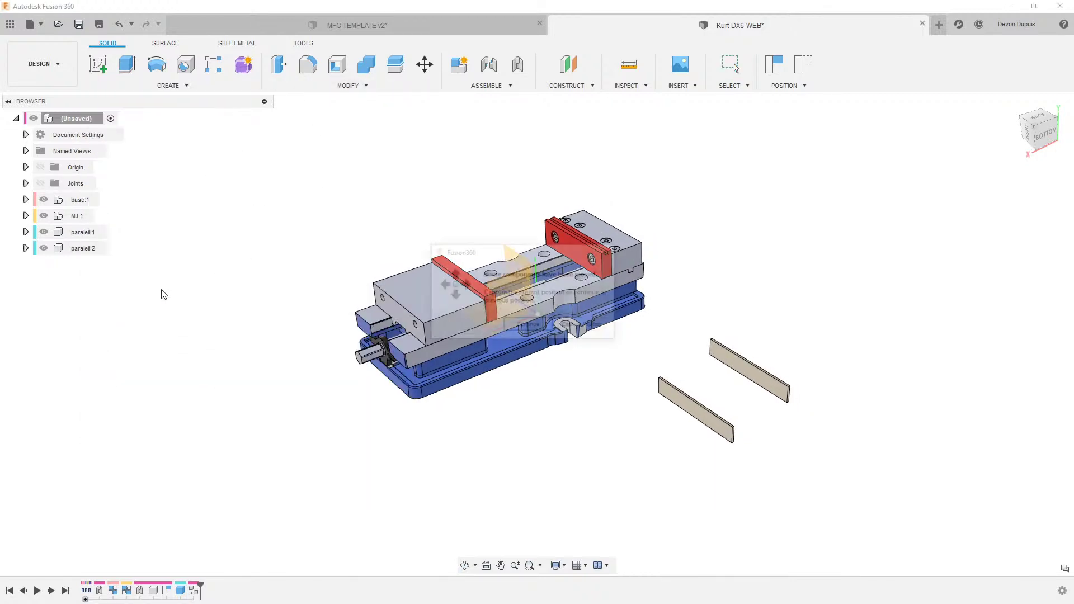
left_click(586, 328)
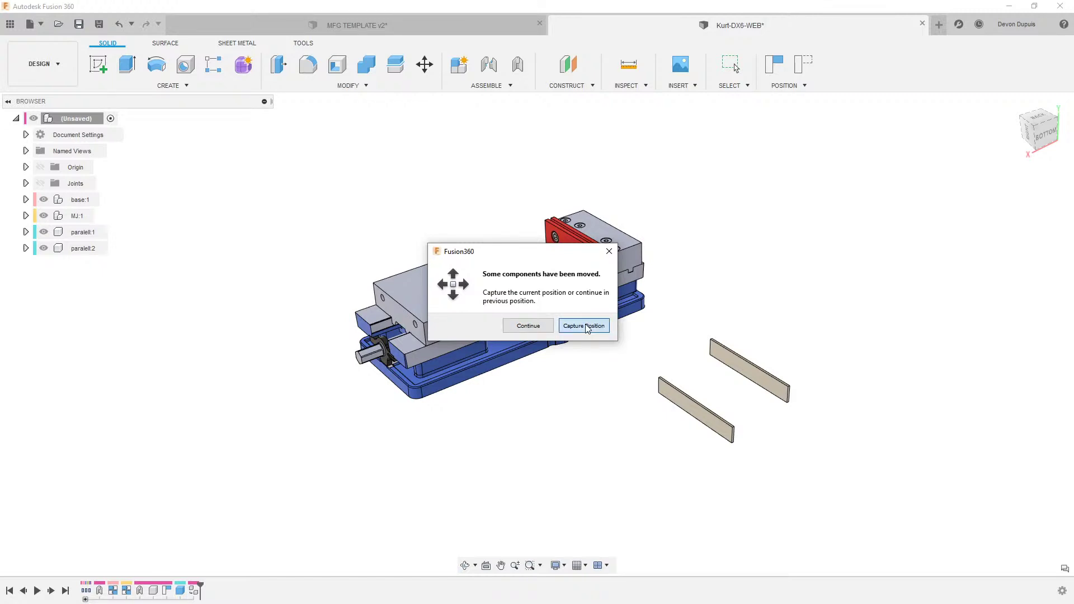
left_click(716, 416)
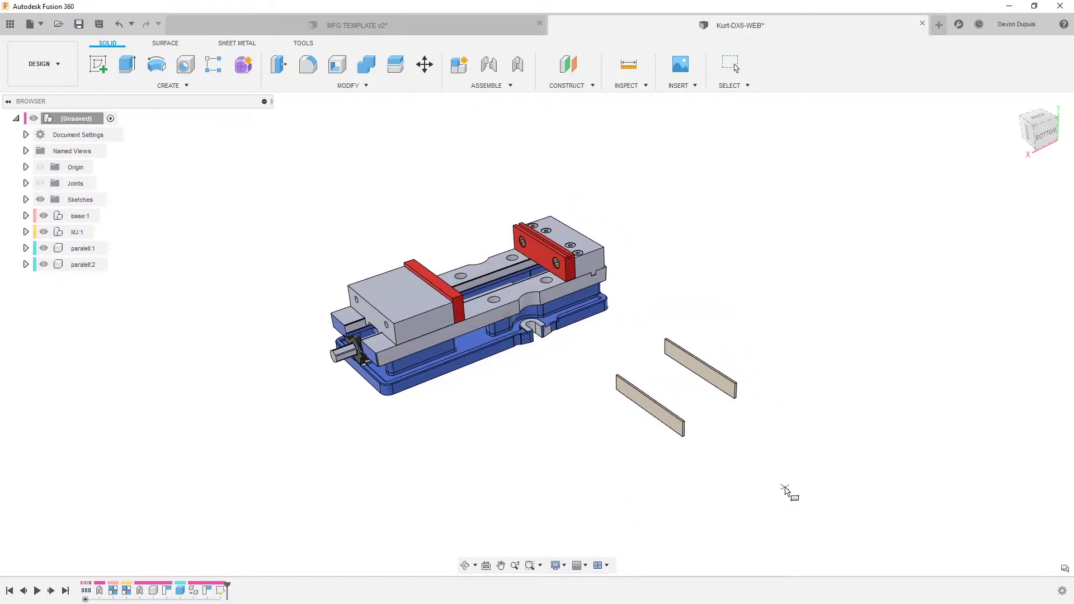
Step: Draw a box beyond the parallels with a stock_x by stock_y base and stock_z height as a new body
left_click(785, 490)
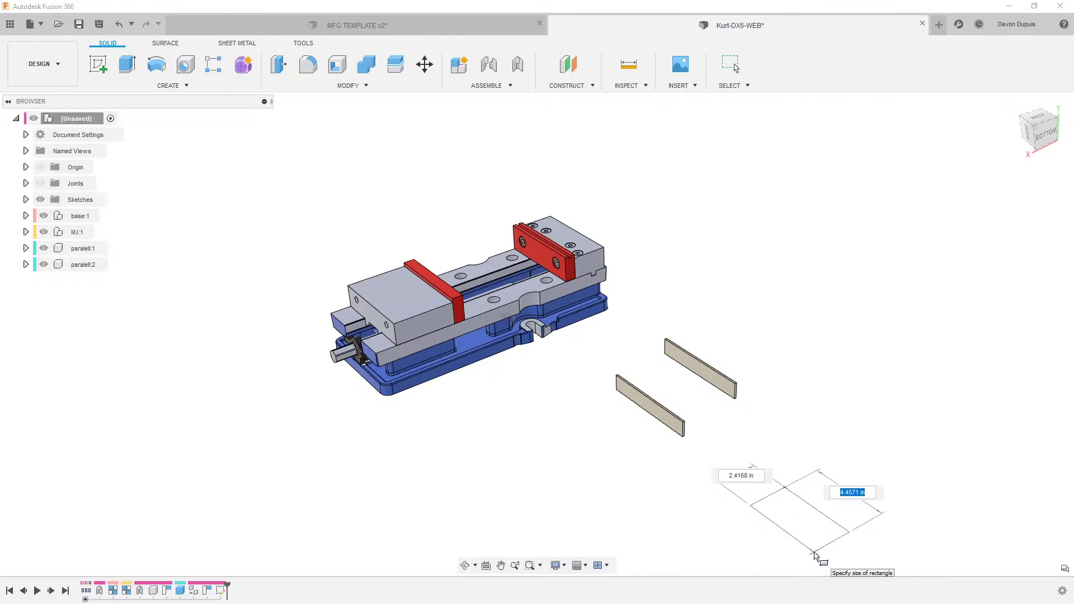
type("s")
key("Tab")
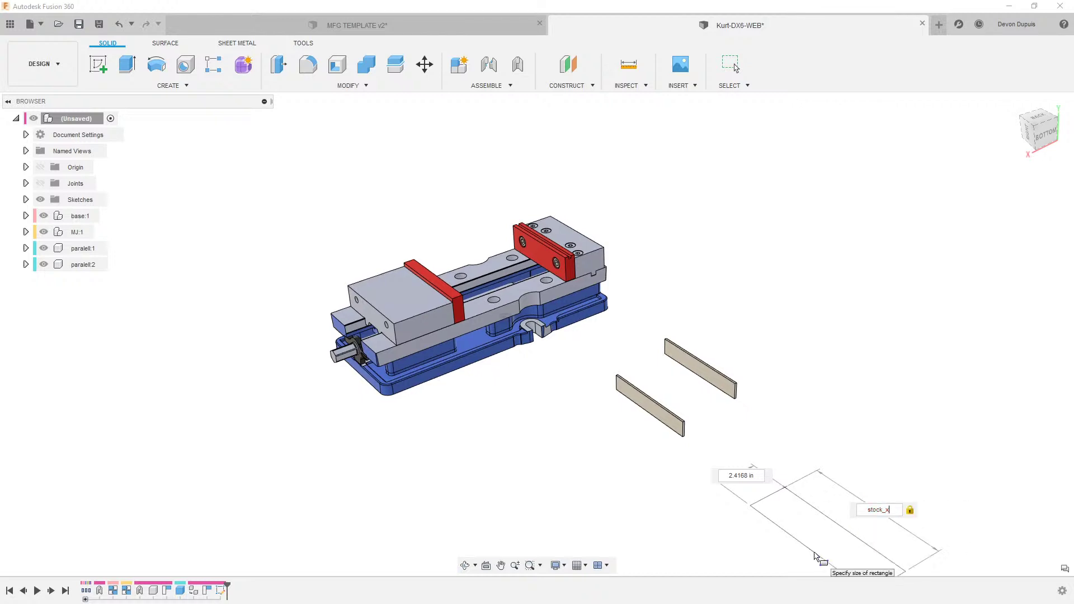
key("Tab")
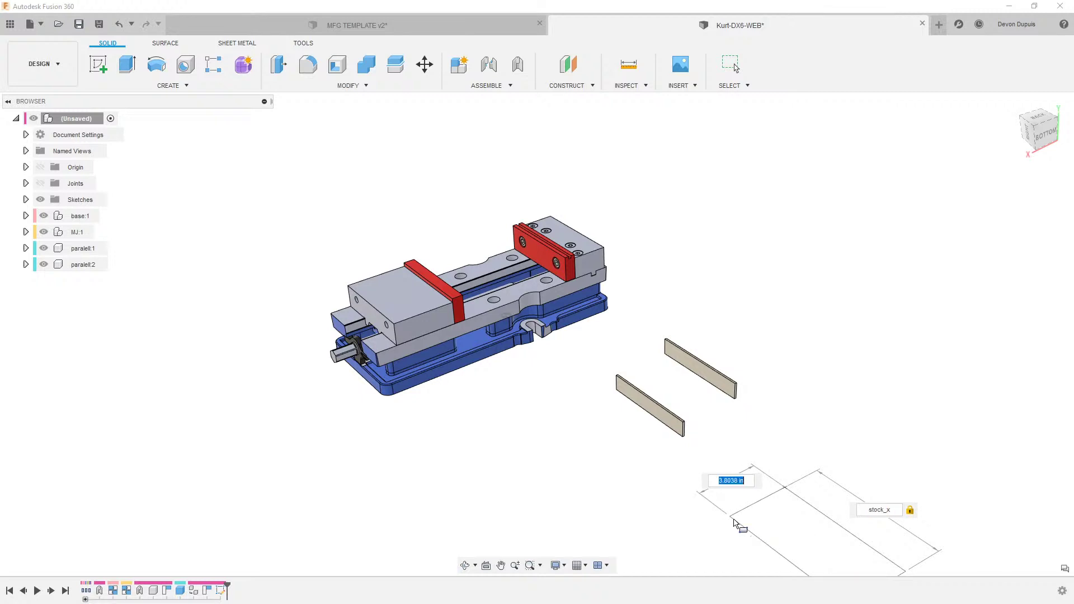
type("s")
key("Down")
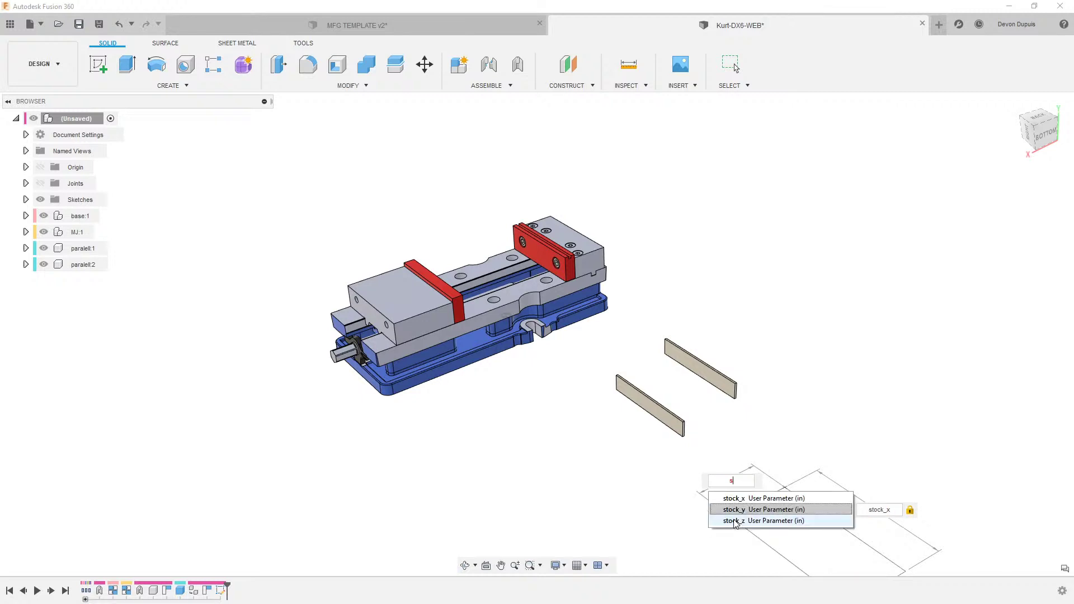
key("Tab")
key("Return")
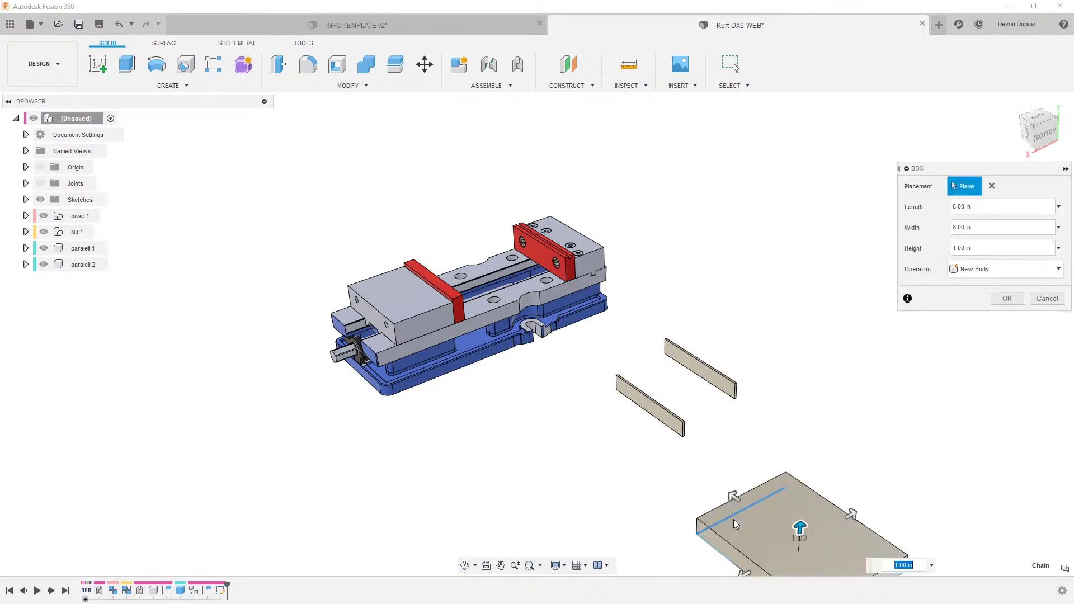
type("s")
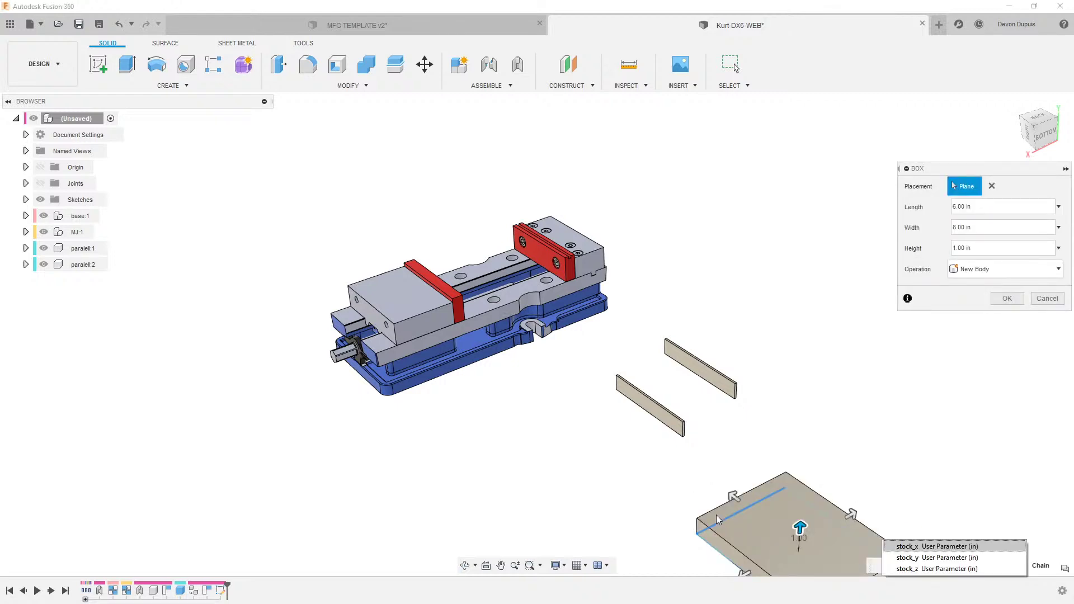
left_click(934, 574)
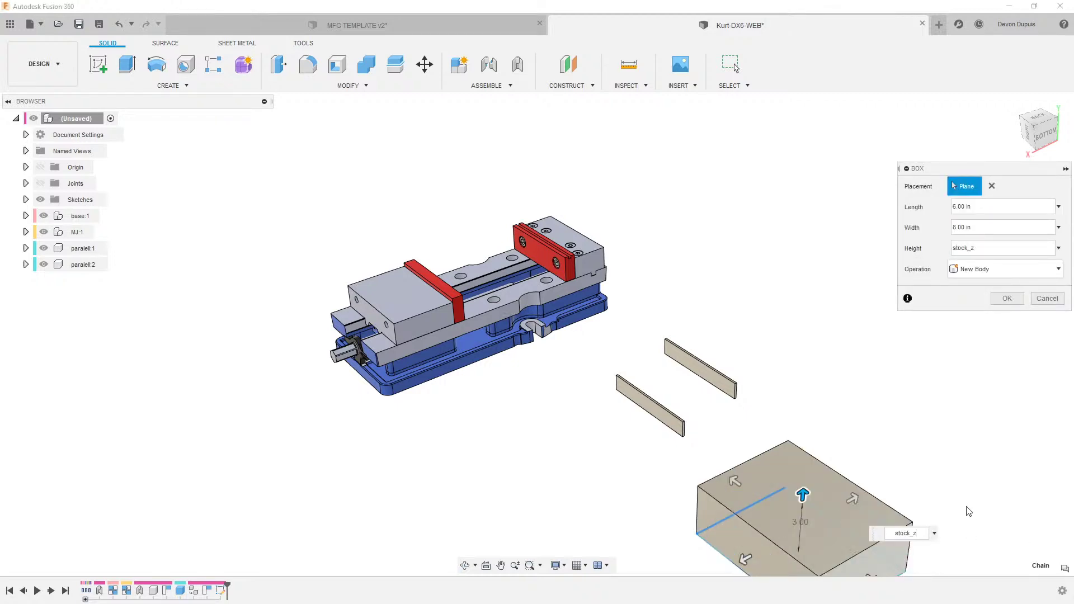
key("Return")
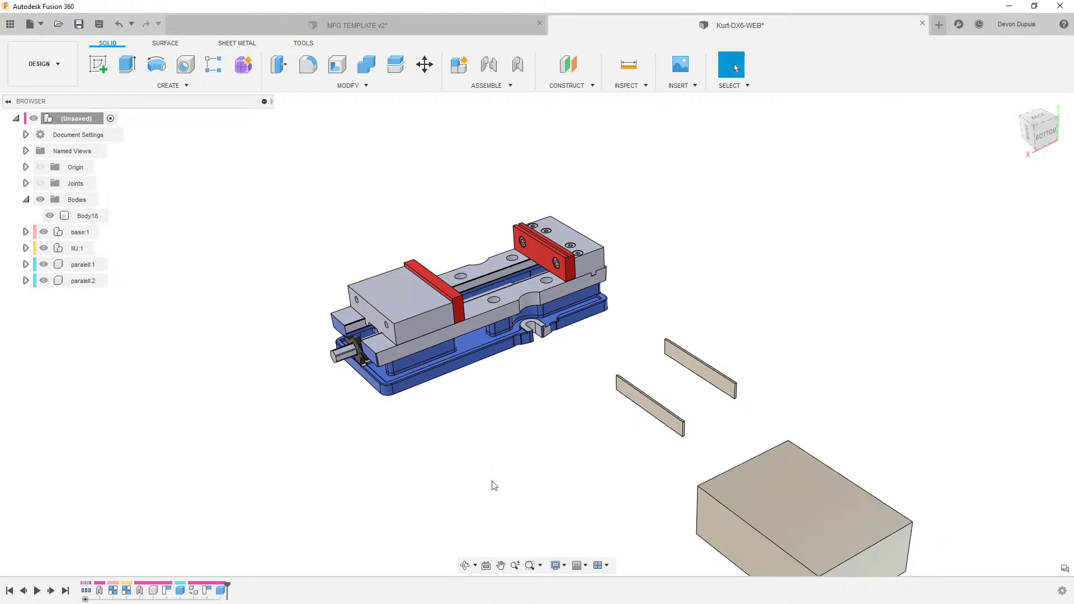
Step: Convert the new box body in the top-level assembly into a component
scroll(258, 353, "down", 1)
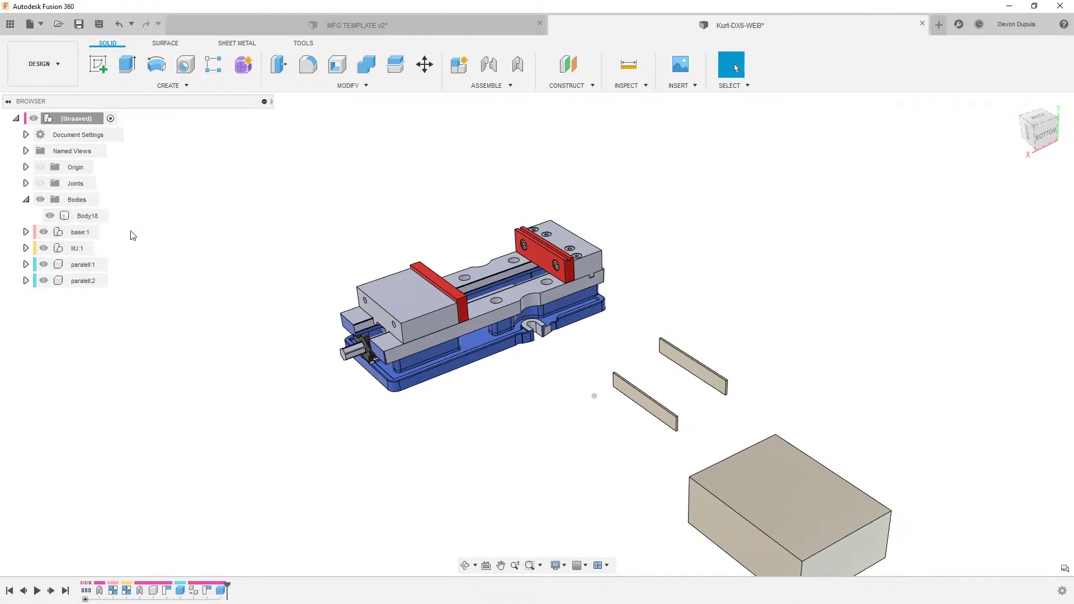
right_click(91, 216)
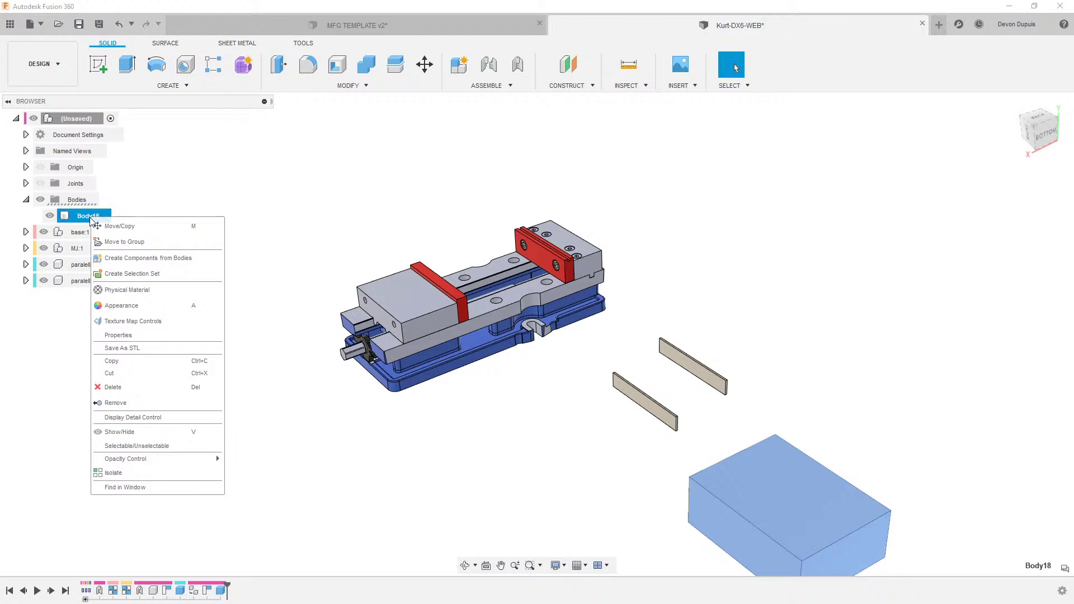
left_click(132, 258)
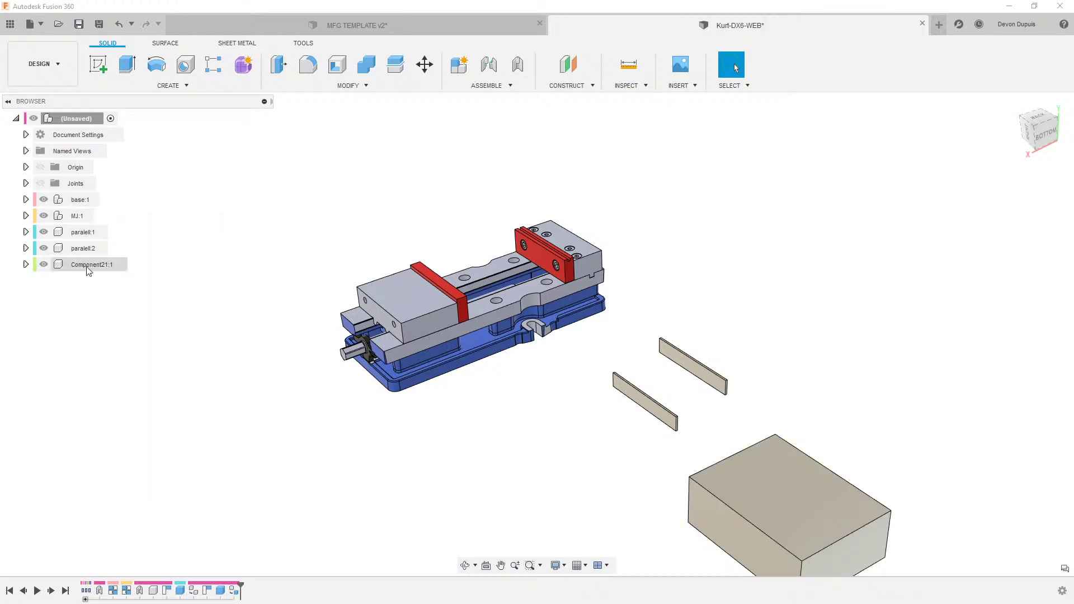
Step: Set the stock_x user parameter to 10 in, and undo the changes back to before the box was made
scroll(97, 272, "down", 1)
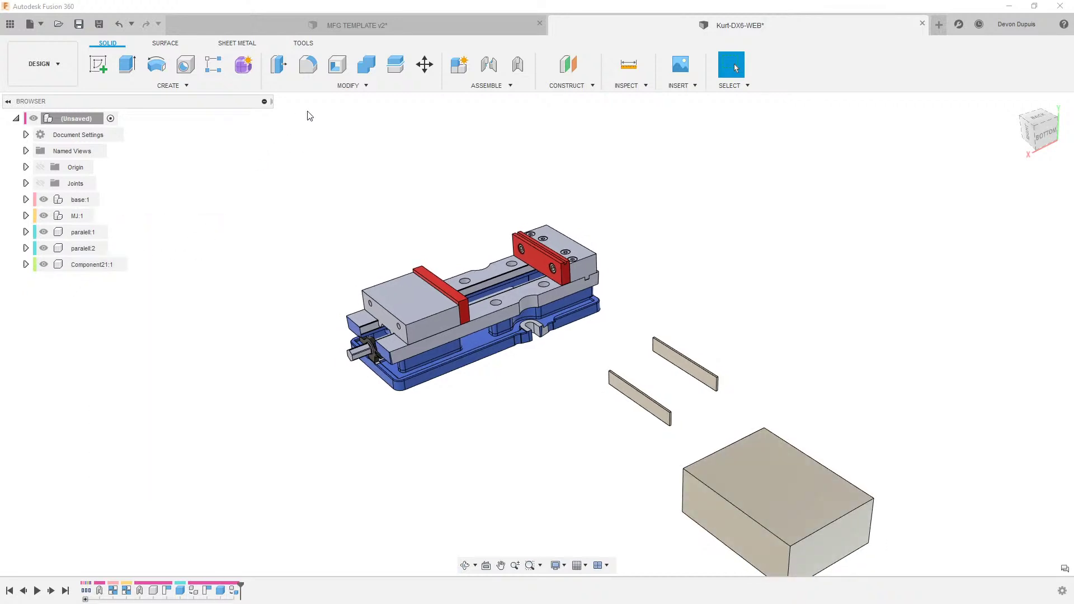
left_click(349, 85)
left_click(307, 390)
left_click(358, 202)
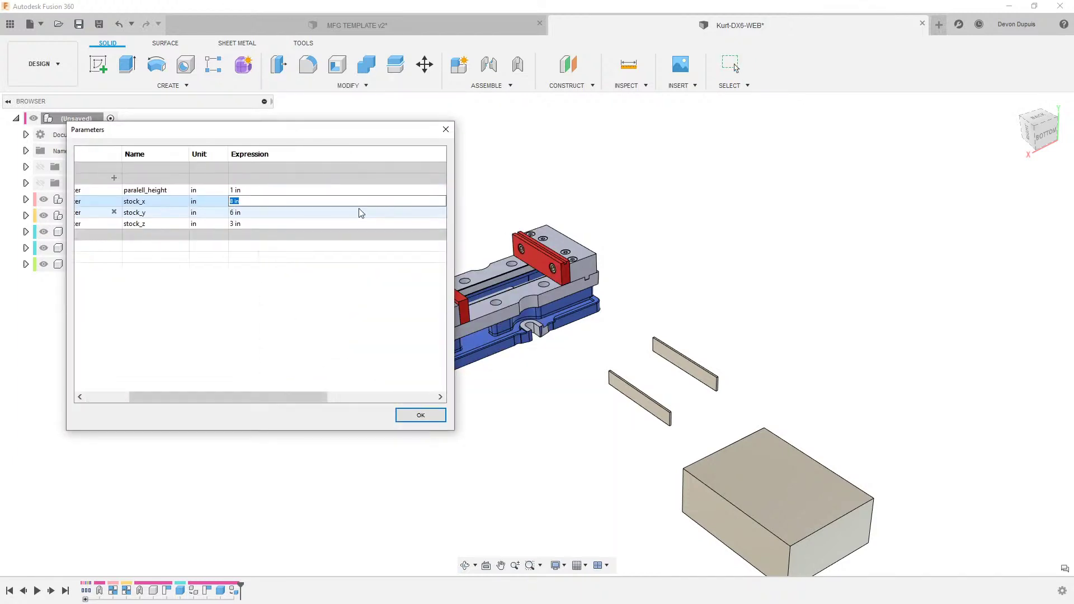
type("10")
key("Return")
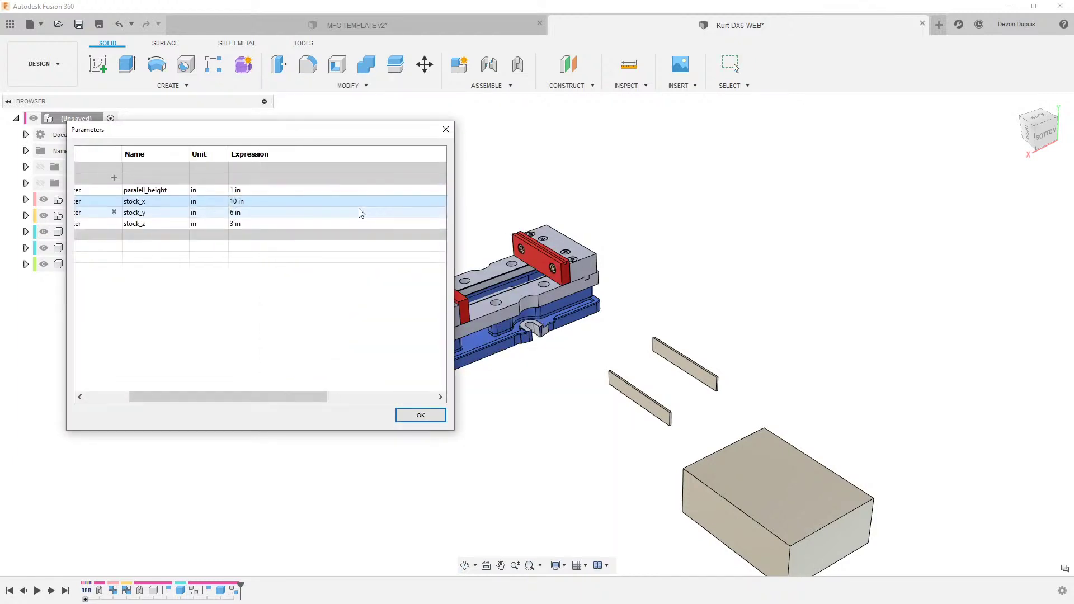
left_click(446, 130)
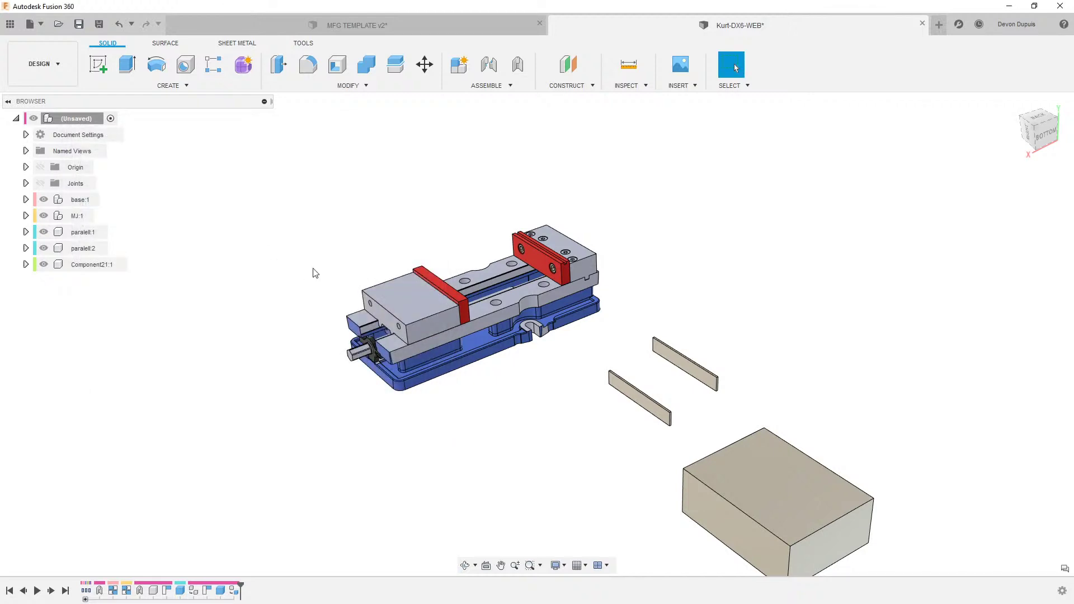
key("ctrl+z")
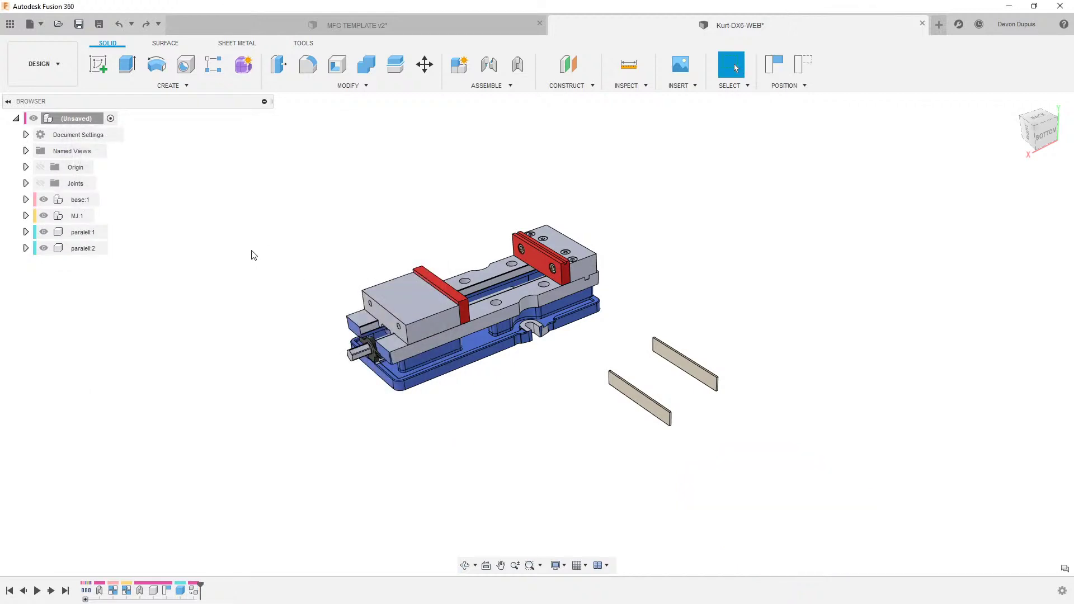
Step: Create and activate an empty component named Stock in the top-level assembly
left_click(171, 85)
left_click(182, 101)
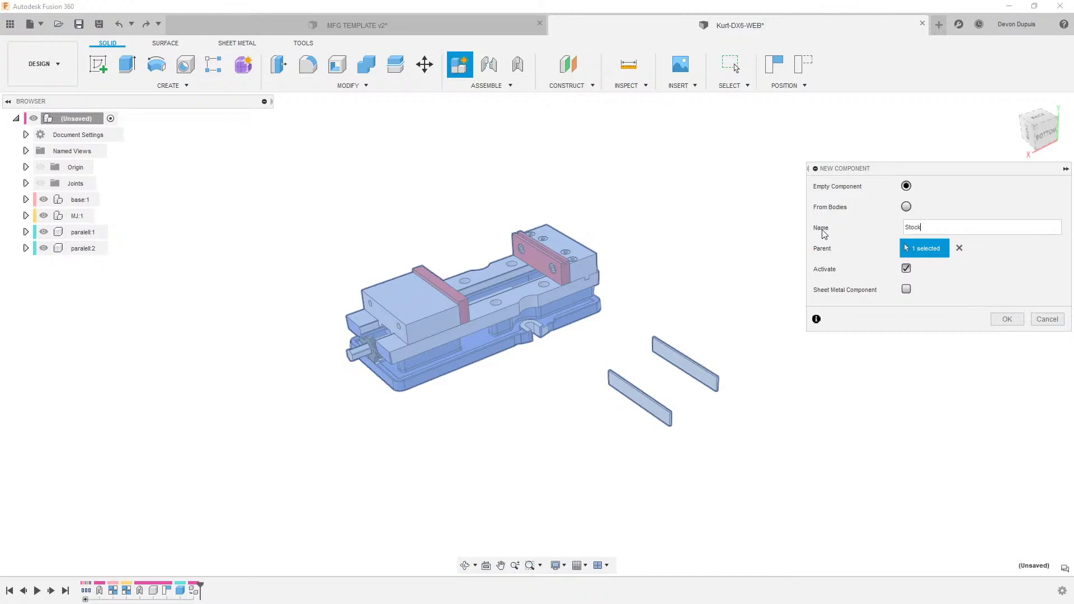
left_click(1005, 320)
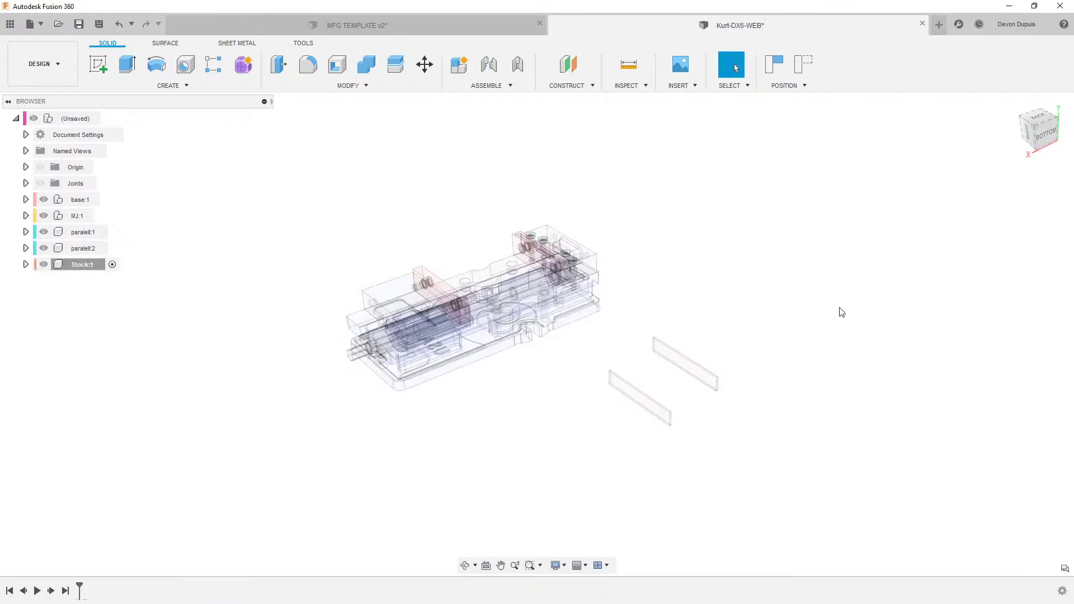
Step: Start a box in the Stock component, capturing the moved components' position, and draw its base beyond the parallels as stock_x by stock_y
left_click(186, 86)
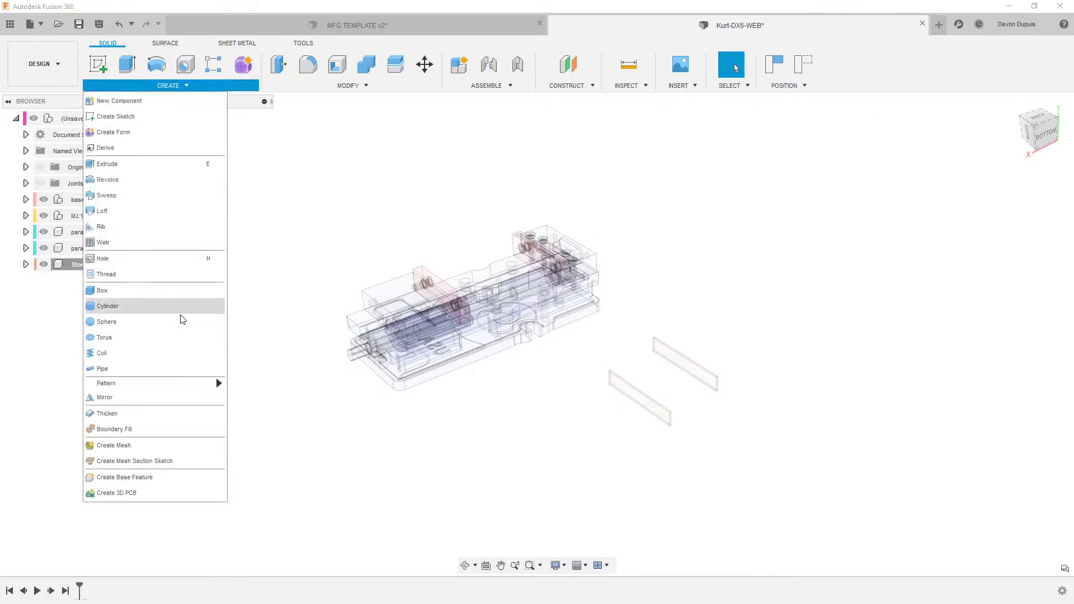
left_click(149, 341)
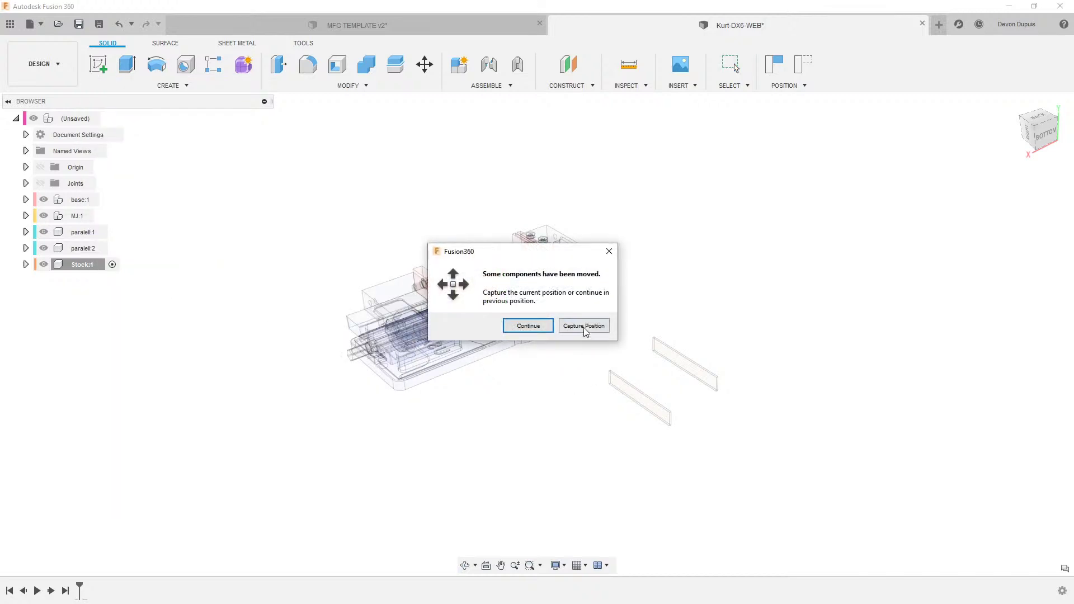
left_click(584, 326)
left_click(783, 425)
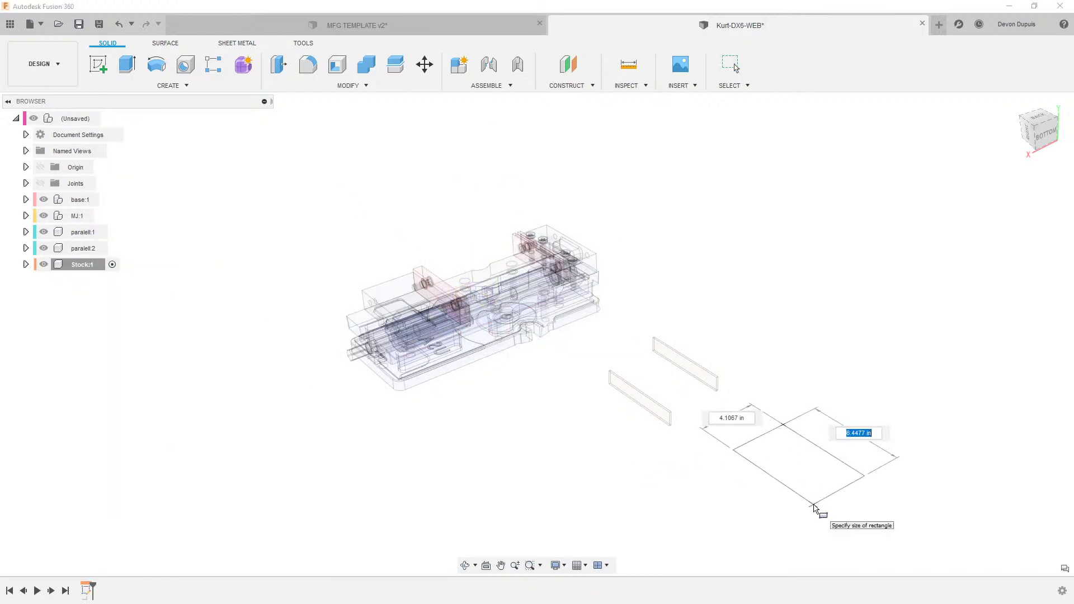
type("s")
key("Return")
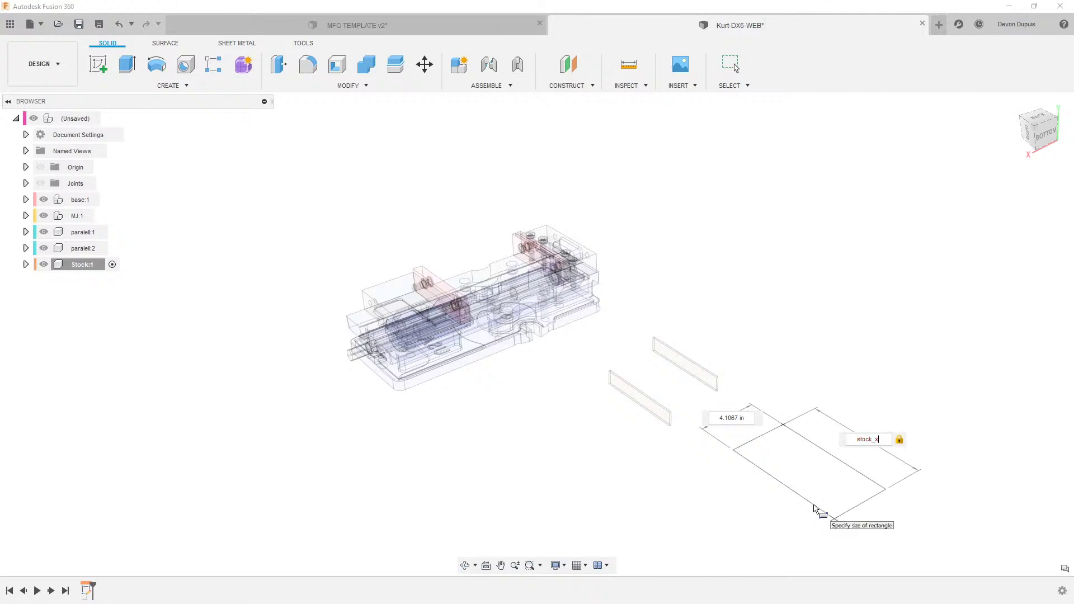
type("s")
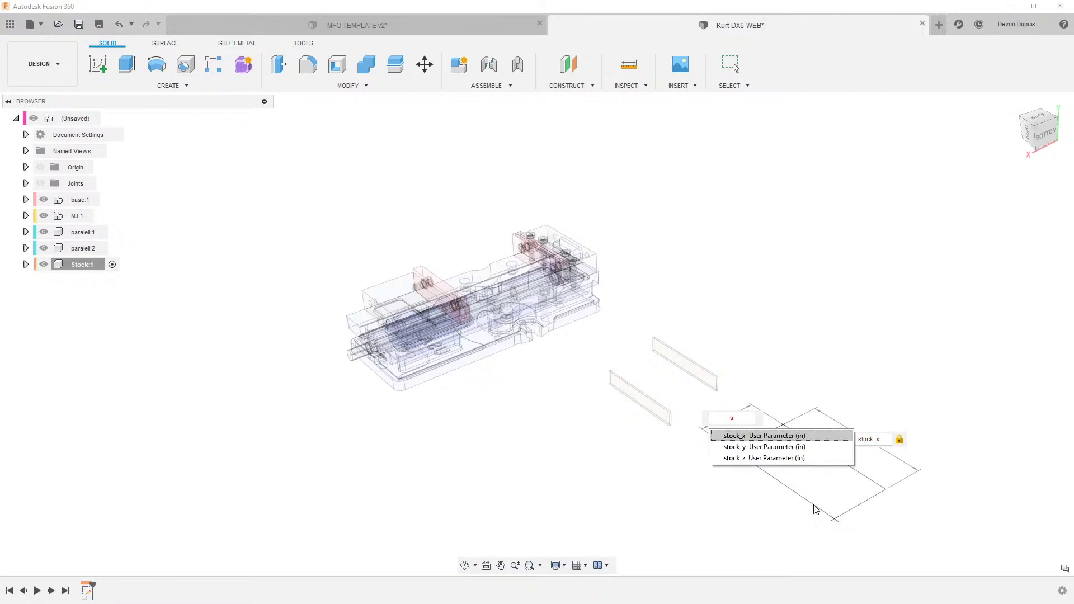
key("Down")
key("Return")
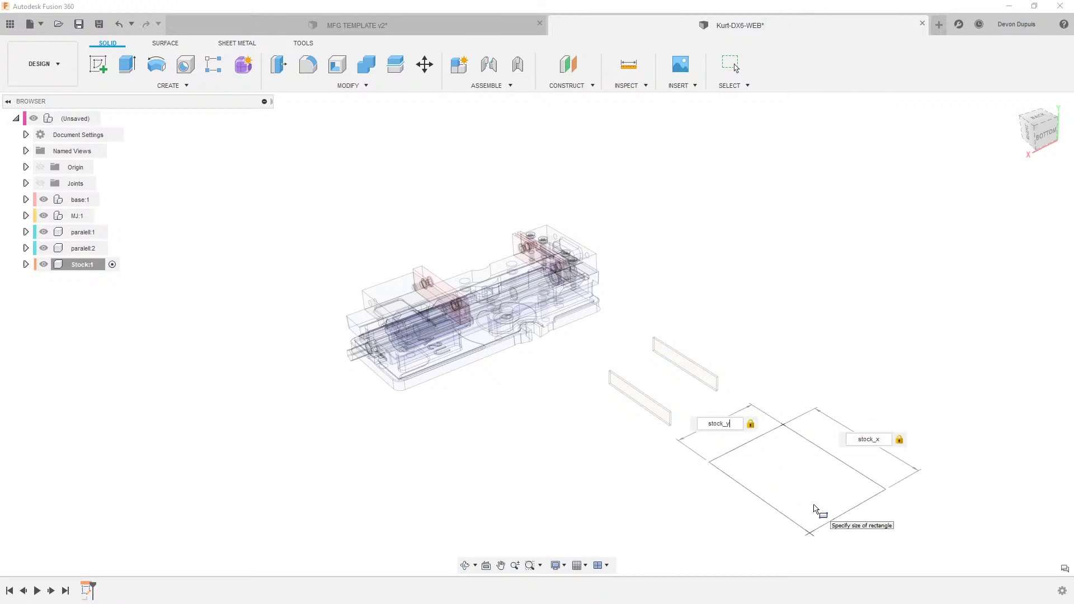
key("Return")
Step: Set the box's height to stock_z and create it as a new body
type("s")
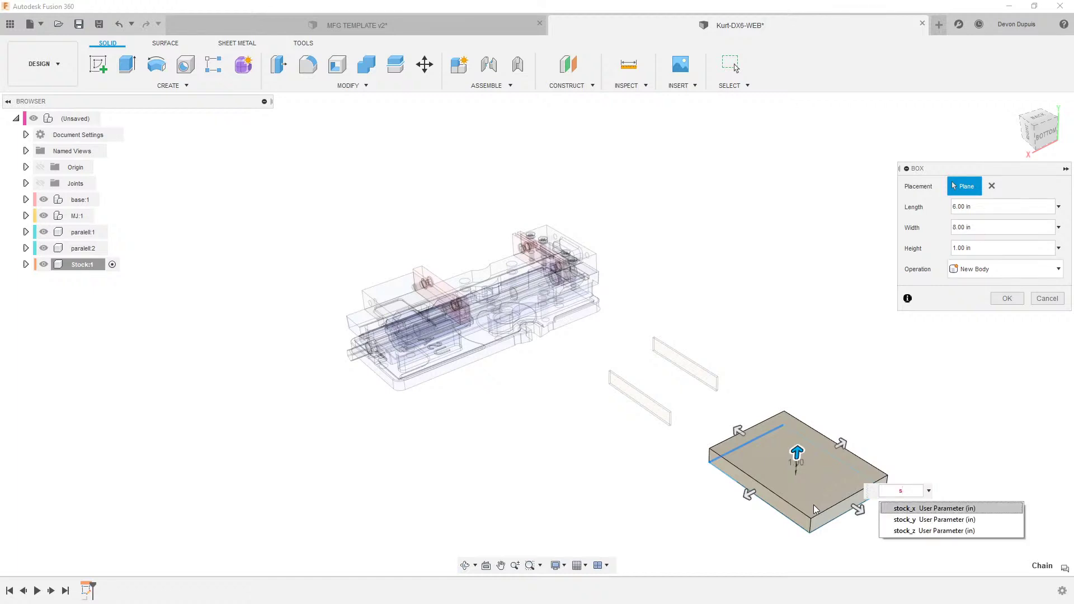
key("Down")
key("Down")
key("Return")
key("Return")
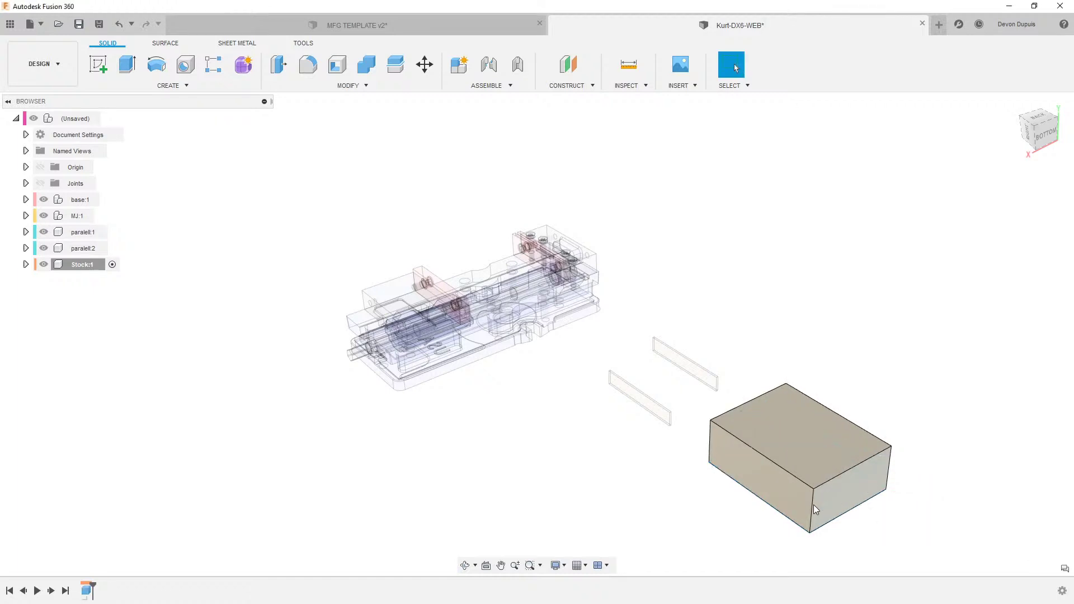
Step: Set the Stock component's opacity to 50% and activate the top-level assembly
left_click(81, 263)
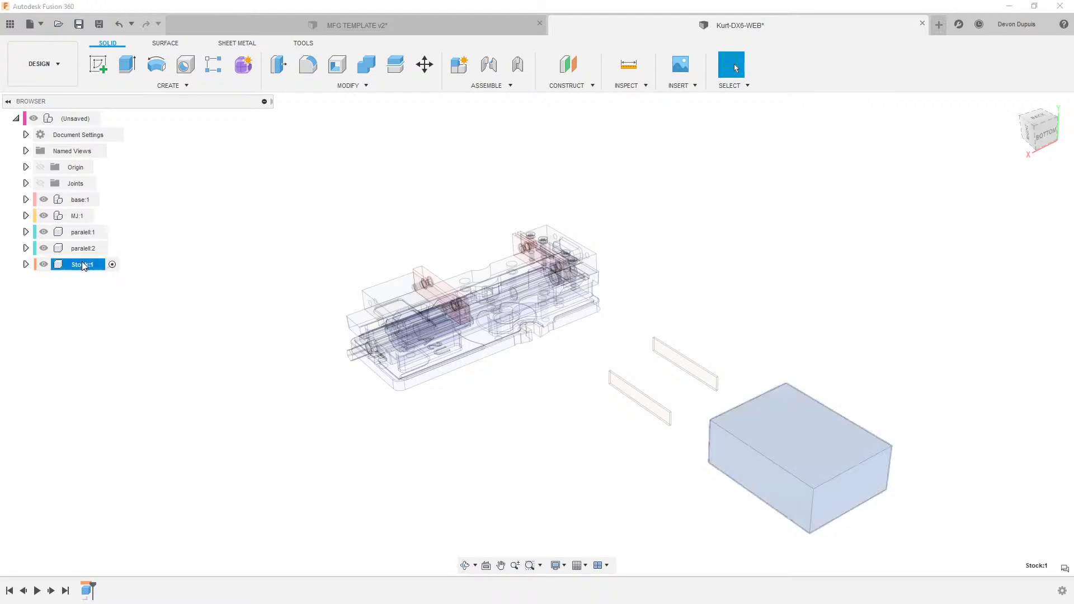
right_click(82, 260)
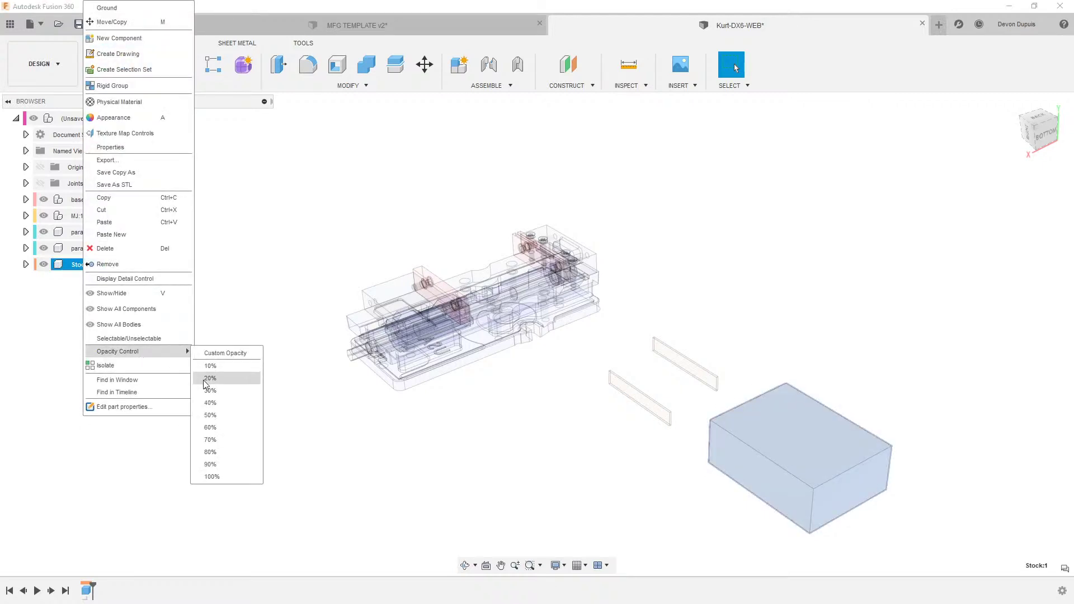
left_click(209, 417)
left_click(164, 383)
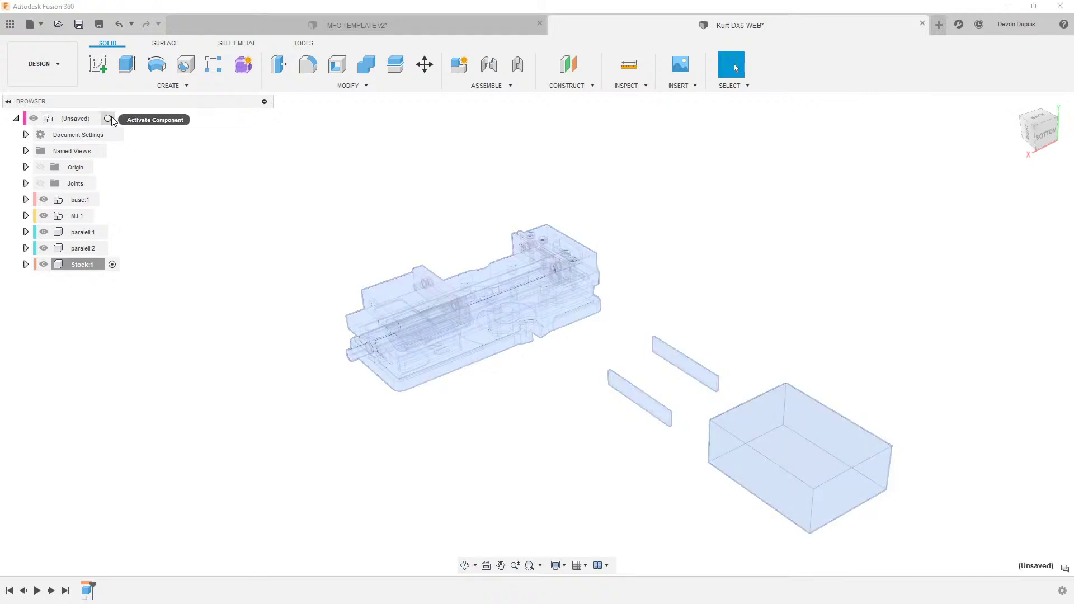
left_click(111, 118)
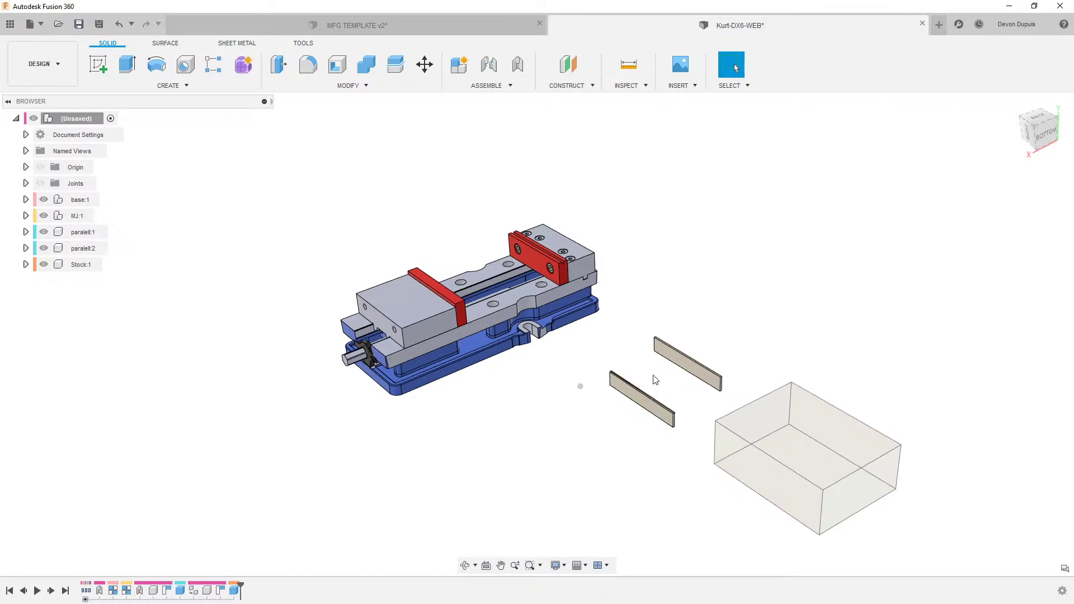
Step: Slide the movable jaw partway toward the fixed jaw
scroll(565, 220, "up", 2)
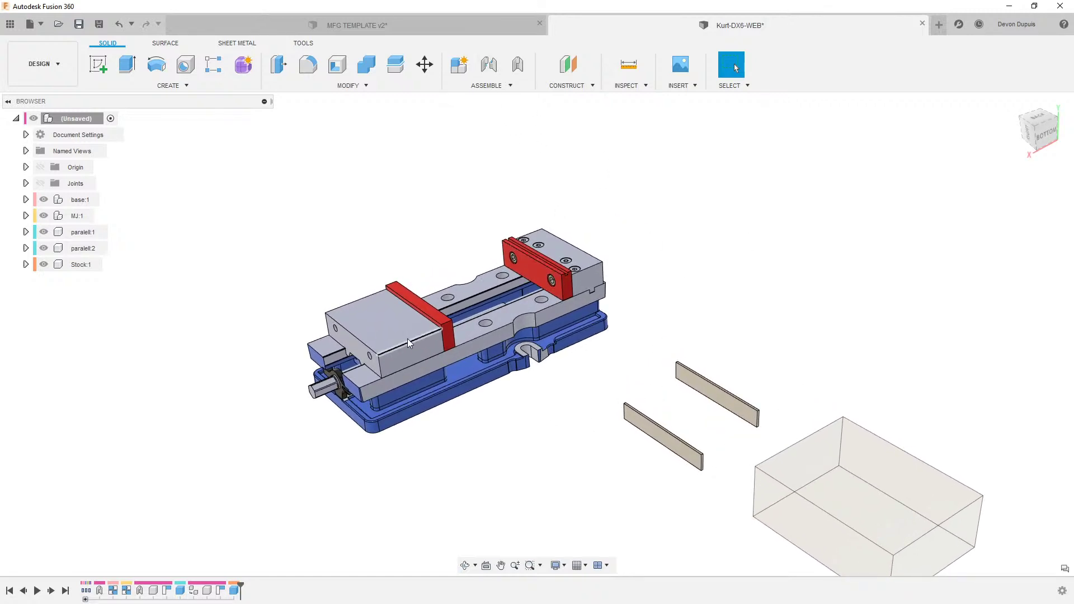
left_click_drag(407, 338, 463, 330)
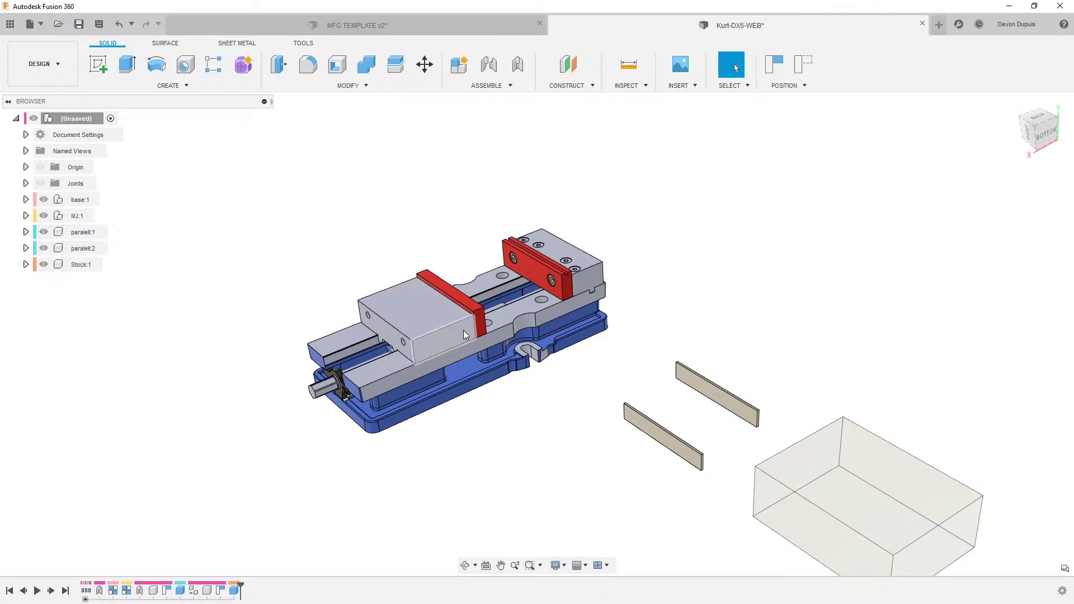
left_click(494, 66)
left_click(586, 330)
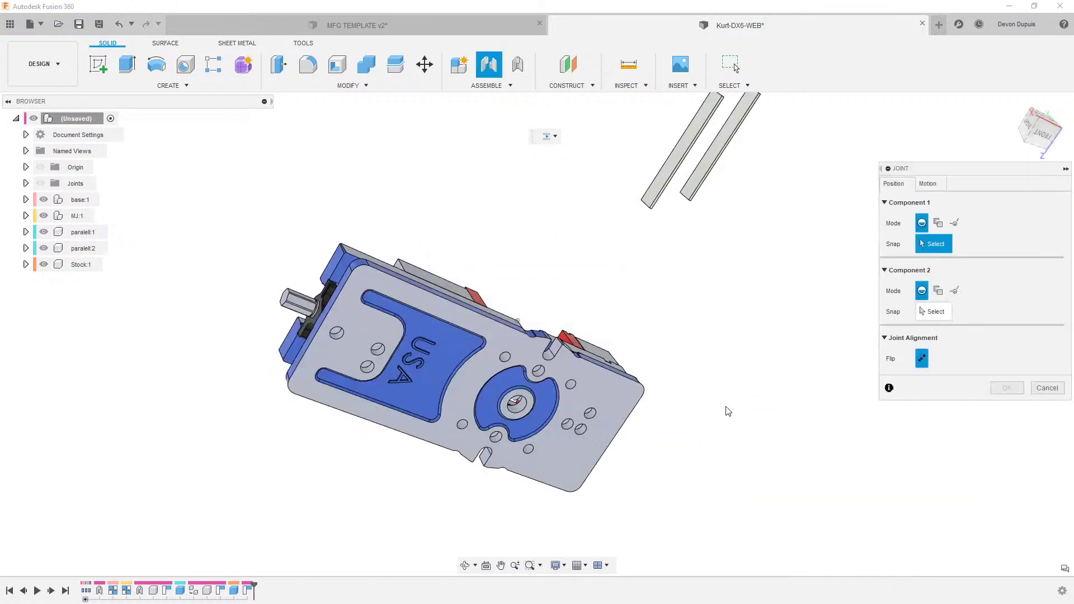
scroll(744, 229, "up", 5)
middle_click_drag(686, 361, 605, 430, "shift")
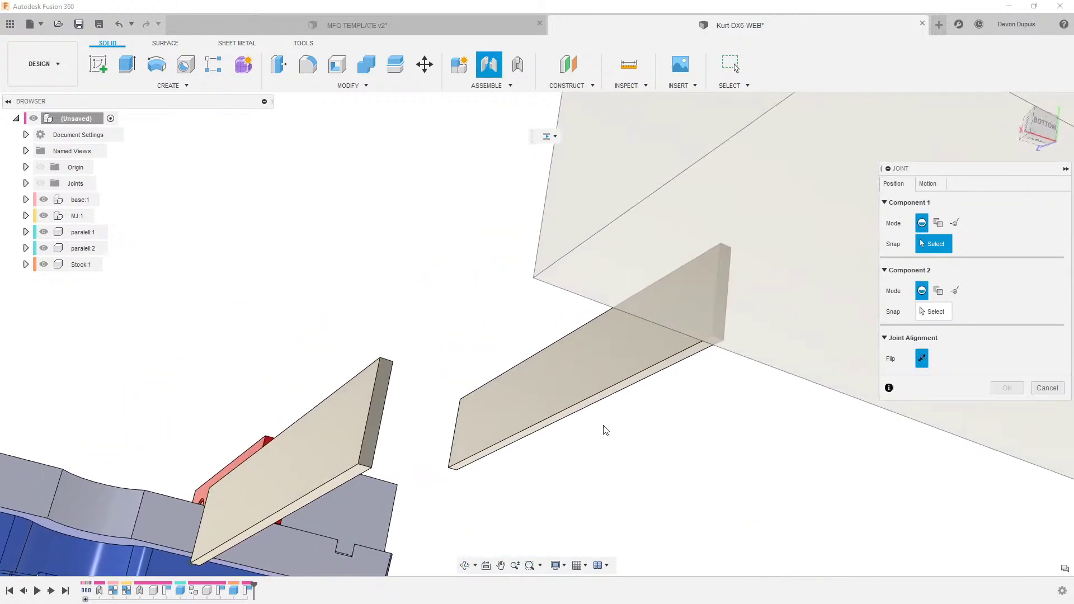
scroll(595, 405, "up", 5)
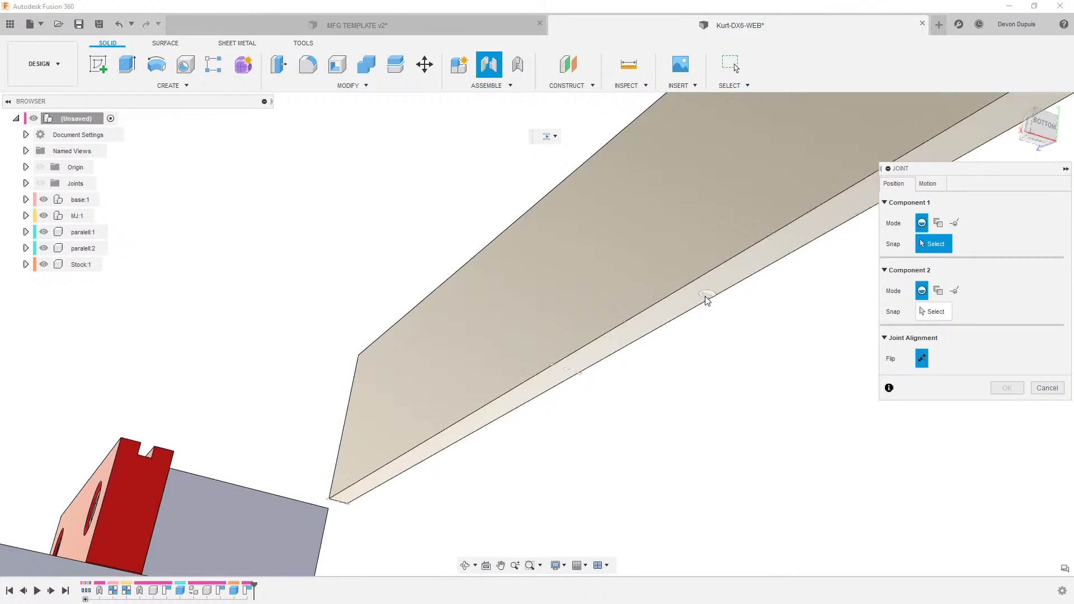
scroll(591, 348, "down", 3)
scroll(591, 348, "up", 2)
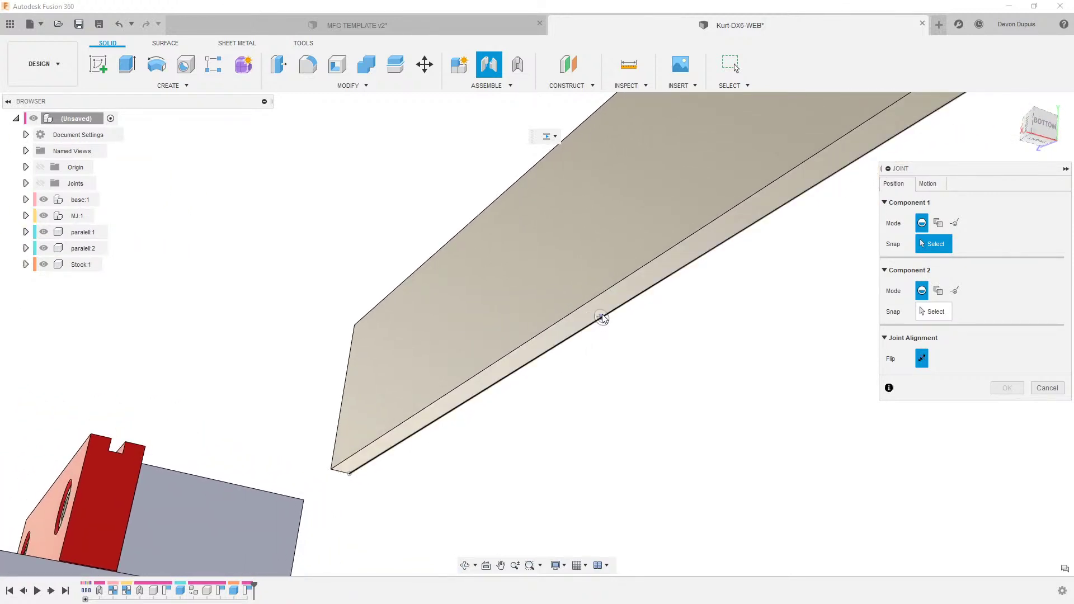
scroll(605, 315, "up", 3)
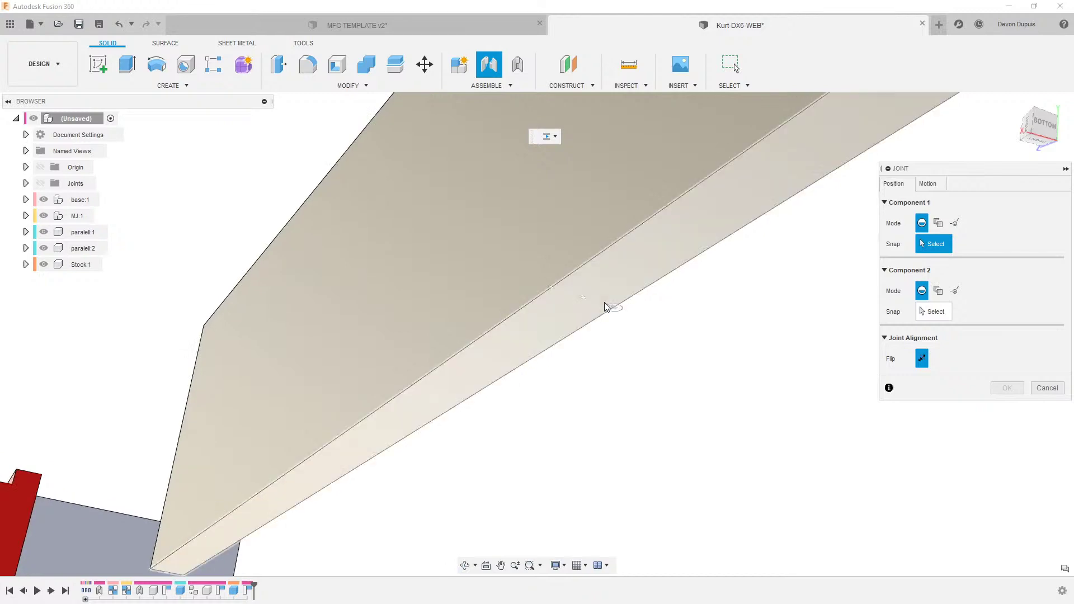
left_click(631, 308)
scroll(583, 344, "down", 5)
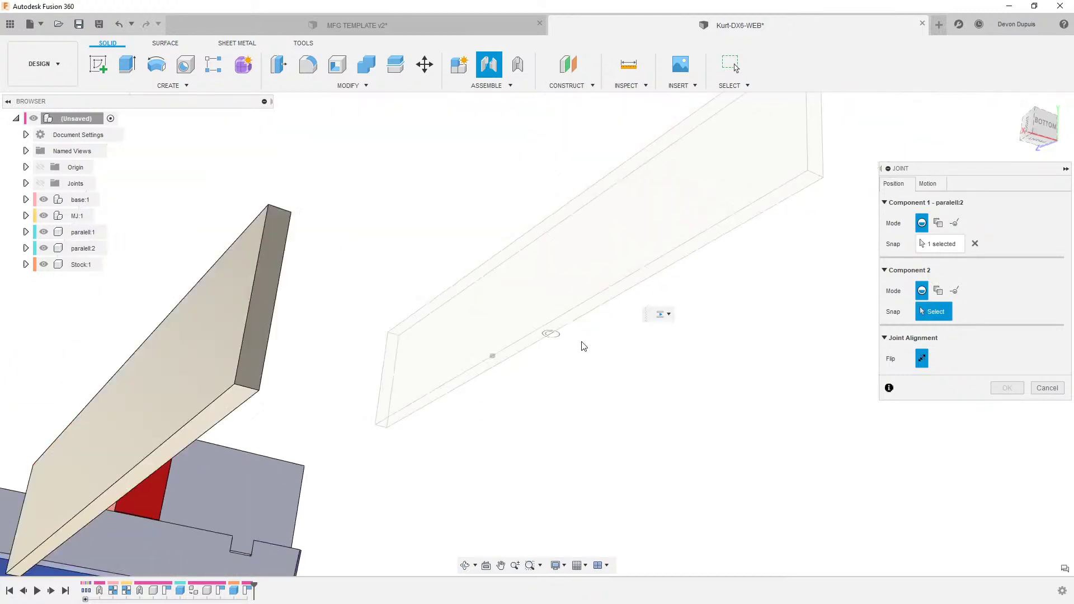
middle_click_drag(583, 345, 519, 246, "shift")
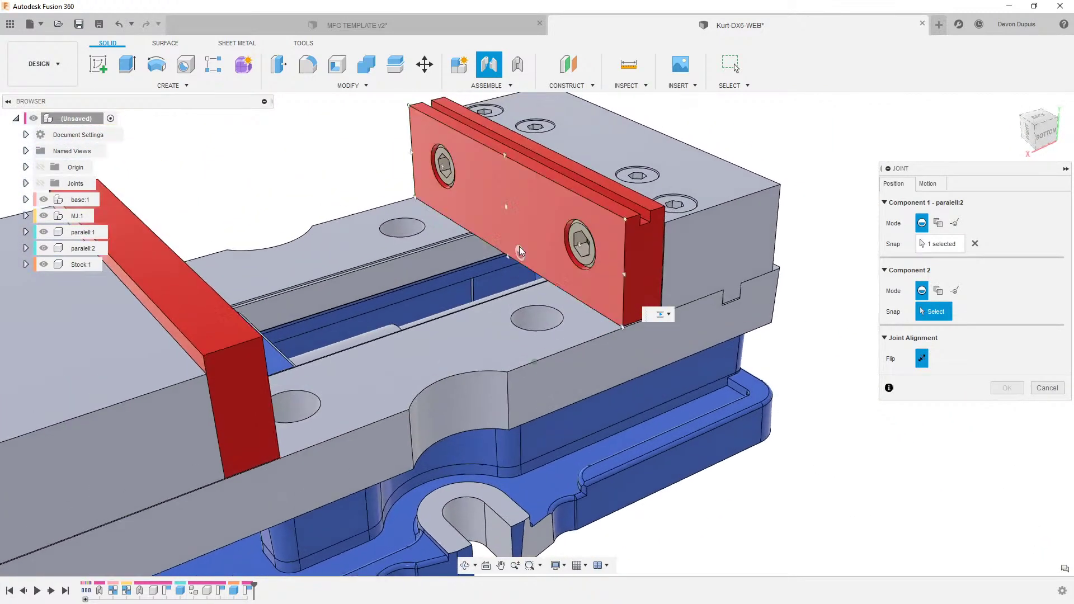
scroll(505, 277, "up", 4)
middle_click_drag(588, 269, 719, 477, "shift")
scroll(705, 482, "up", 8)
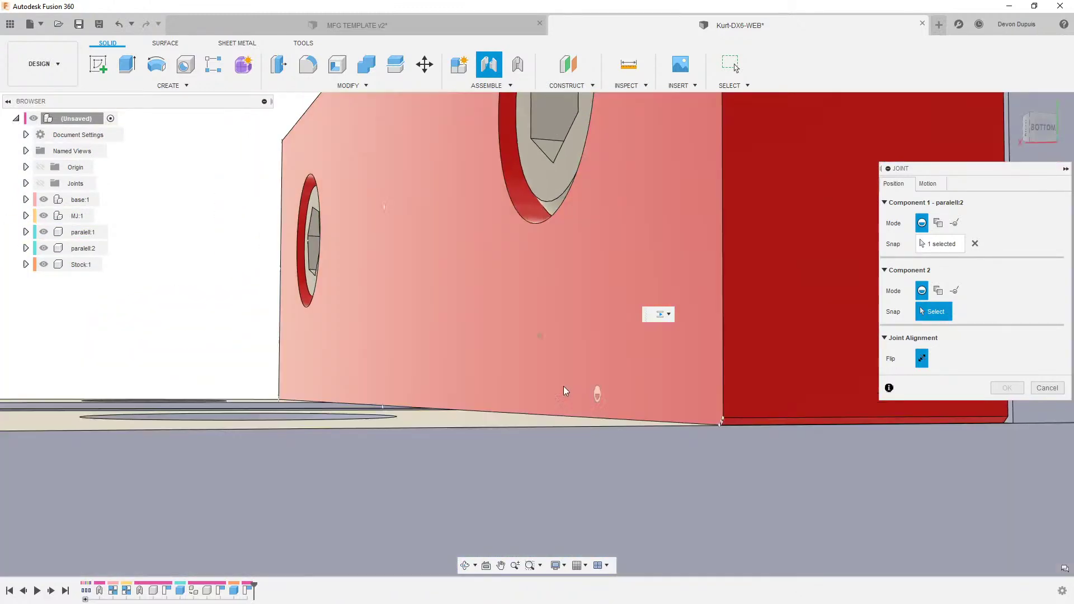
middle_click_drag(564, 390, 40, 244, "shift")
scroll(438, 319, "down", 6)
scroll(476, 324, "down", 5)
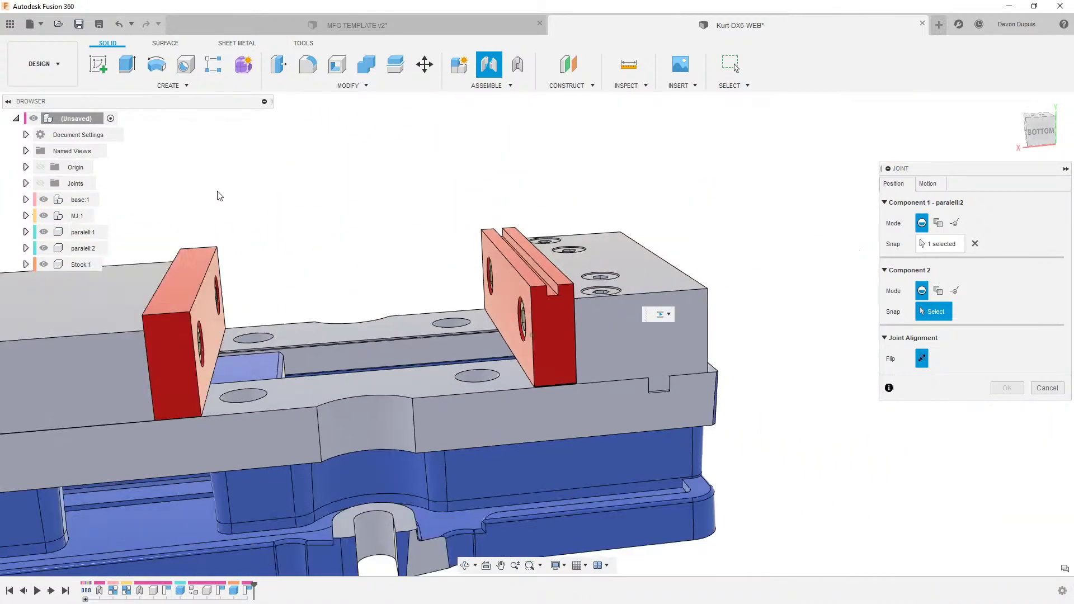
left_click(1047, 388)
Step: Isolate the fixed jaw's red face plate, then make both parallels and the Stock component visible with it
scroll(679, 319, "down", 3)
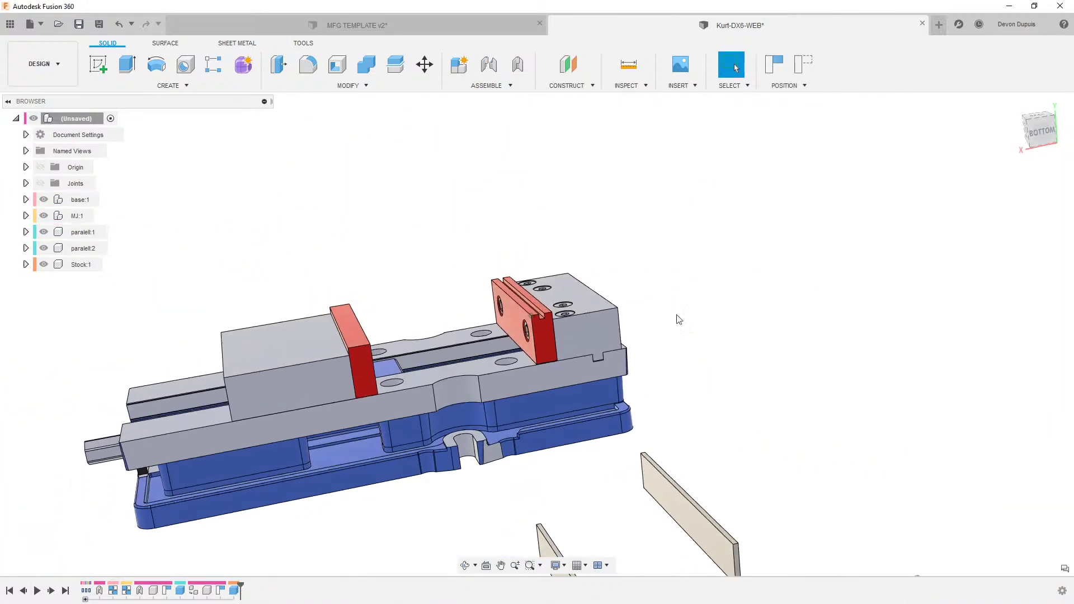
left_click(535, 329)
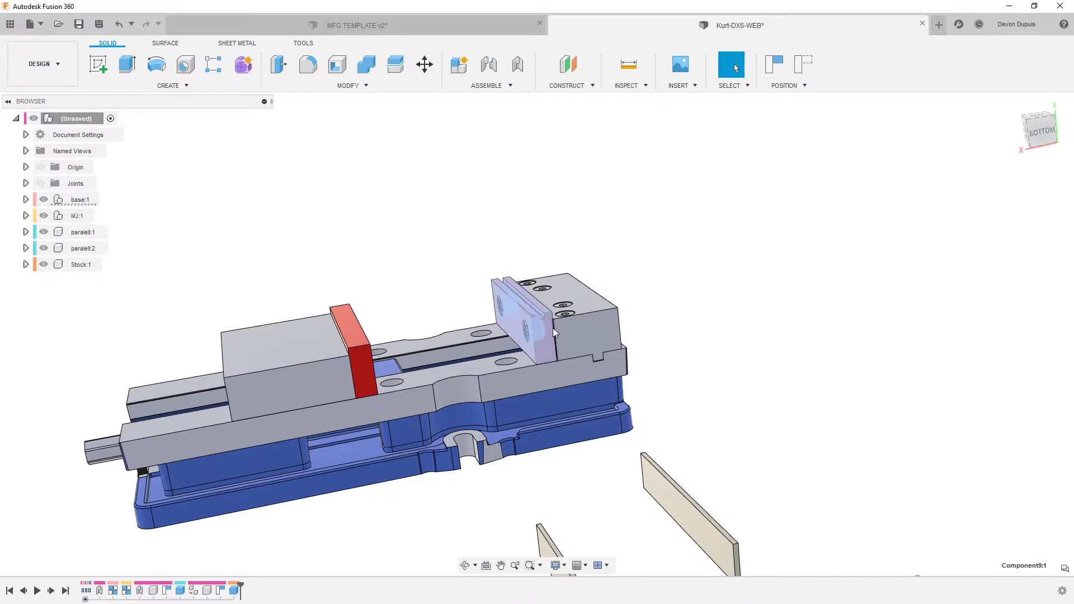
right_click(546, 326)
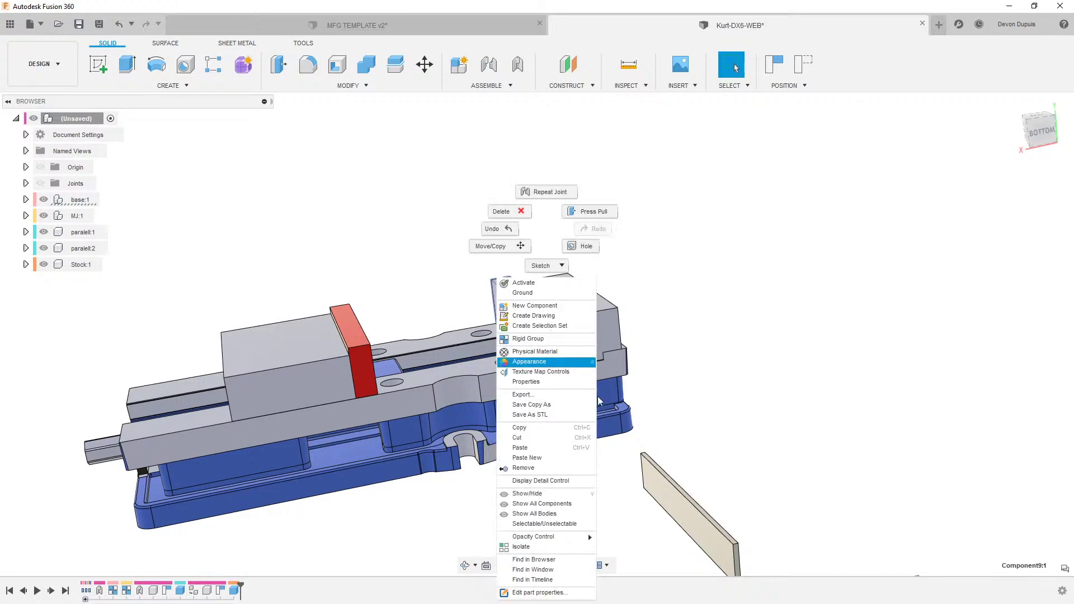
left_click(559, 548)
left_click(276, 362)
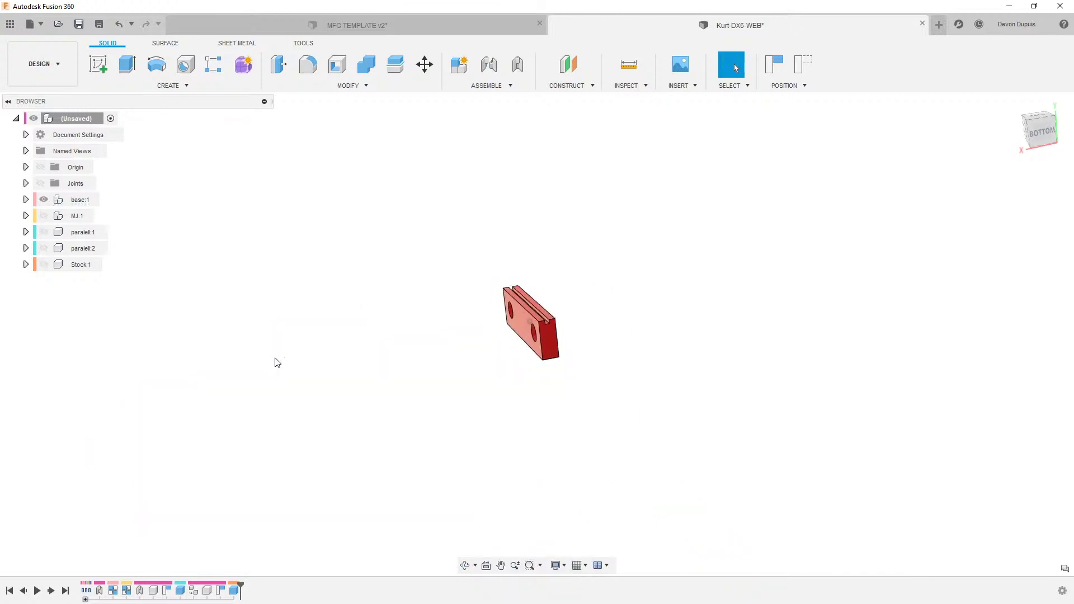
left_click(43, 248)
left_click(44, 231)
left_click(44, 264)
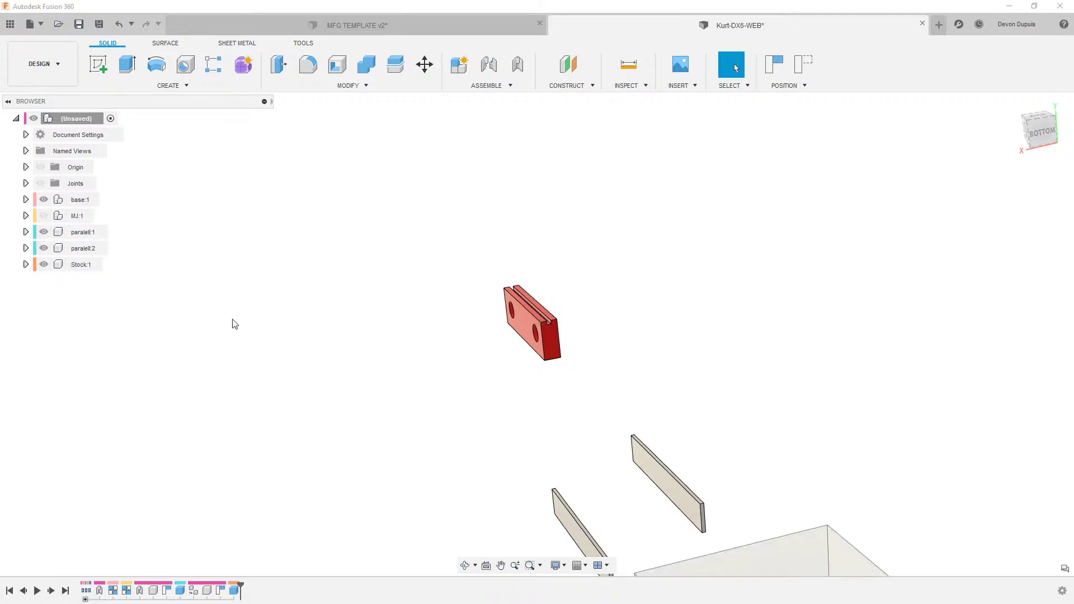
Step: Start a joint, capturing the moved position, from the second parallel's bottom edge midpoint to the fixed jaw plate's bottom edge midpoint
left_click(493, 73)
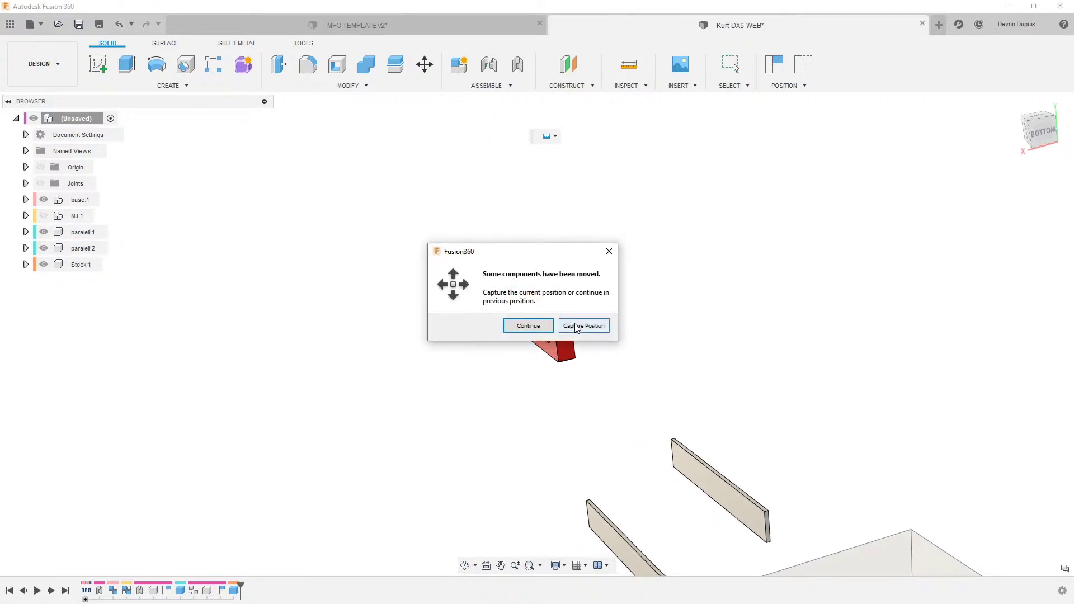
left_click(583, 326)
middle_click_drag(747, 460, 695, 257, "shift")
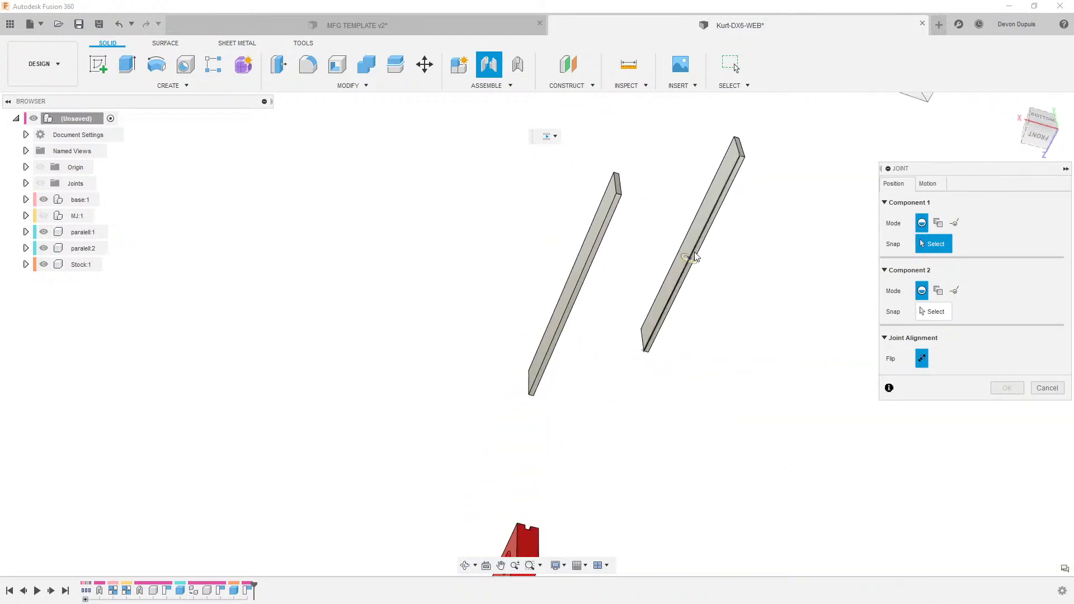
scroll(695, 256, "up", 5)
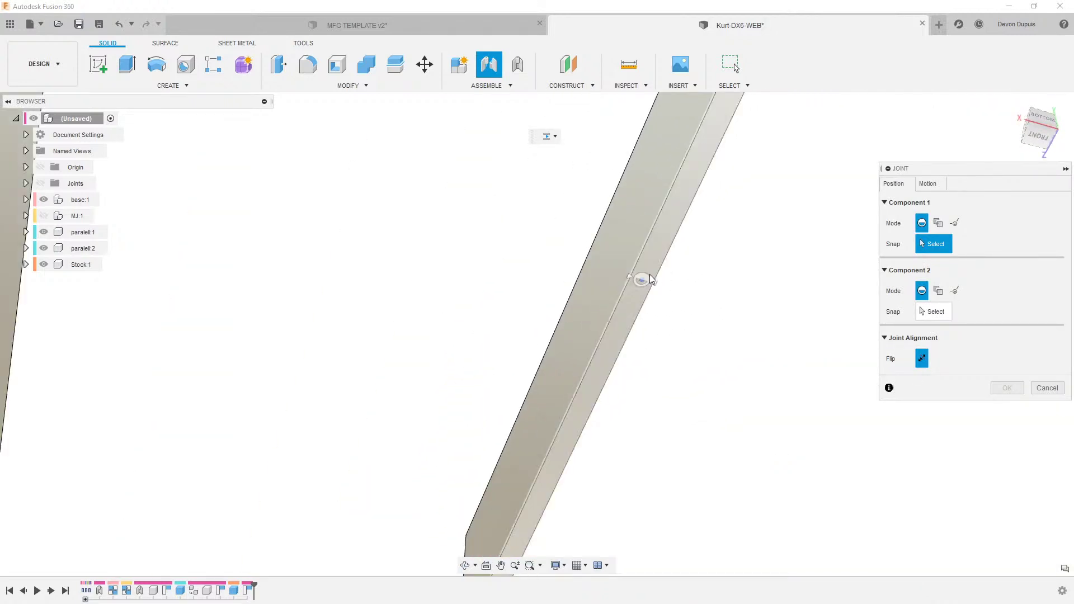
left_click(650, 279)
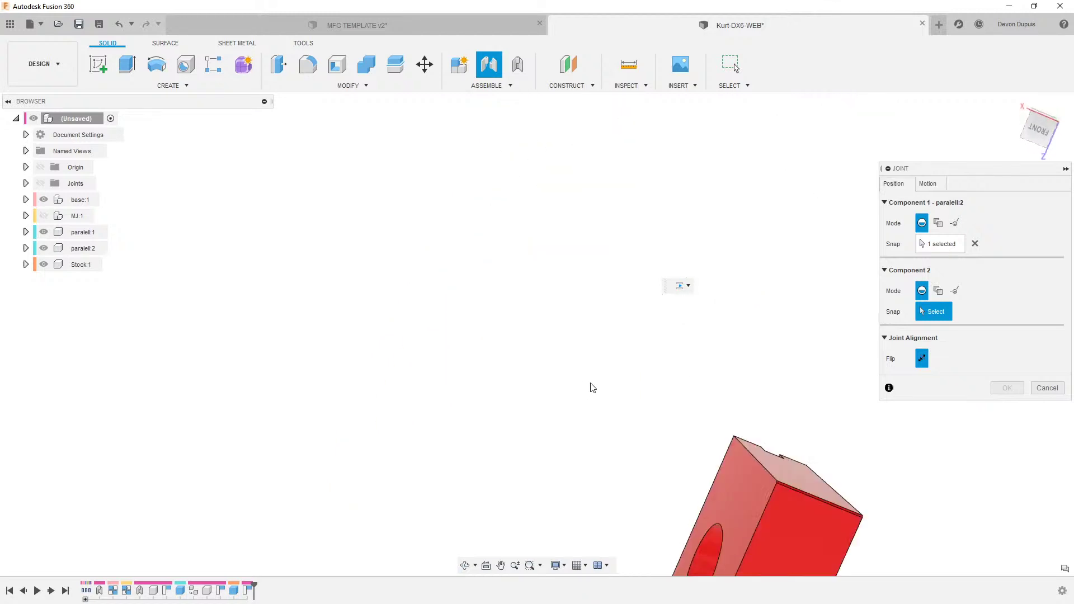
scroll(593, 388, "down", 3)
left_click(612, 322)
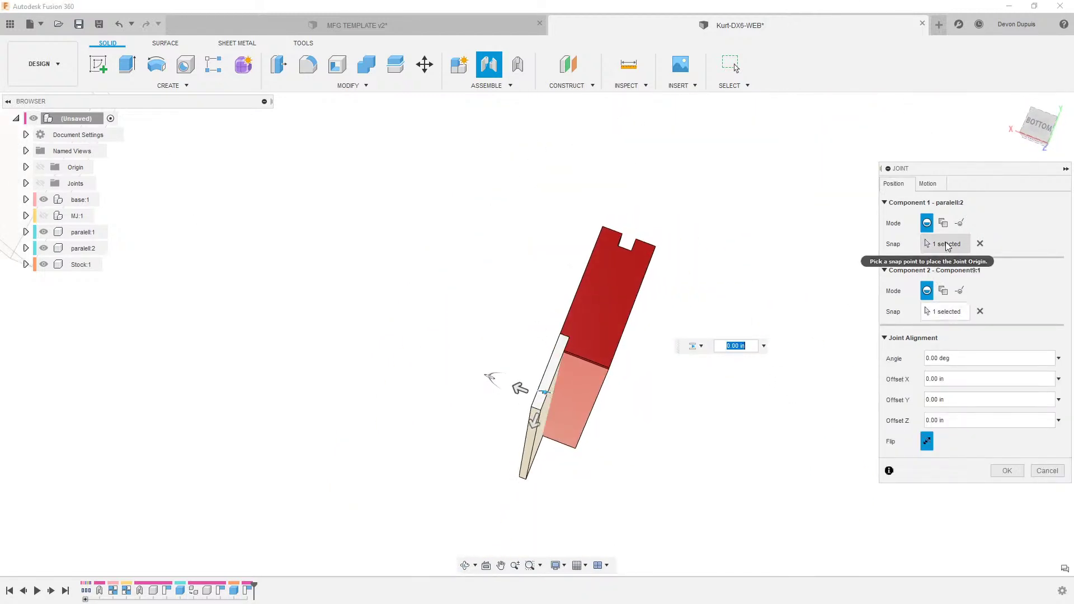
Step: Keep the joint's motion type rigid, flip its alignment so the parallel stands against the jaw plate, and create the joint
left_click(927, 184)
left_click(928, 203)
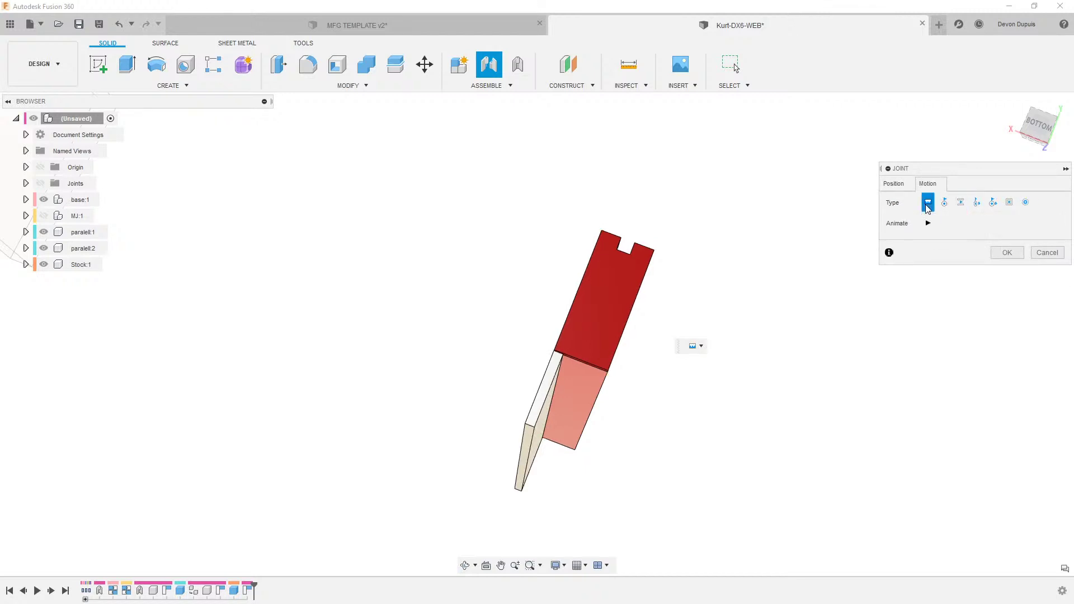
left_click(895, 185)
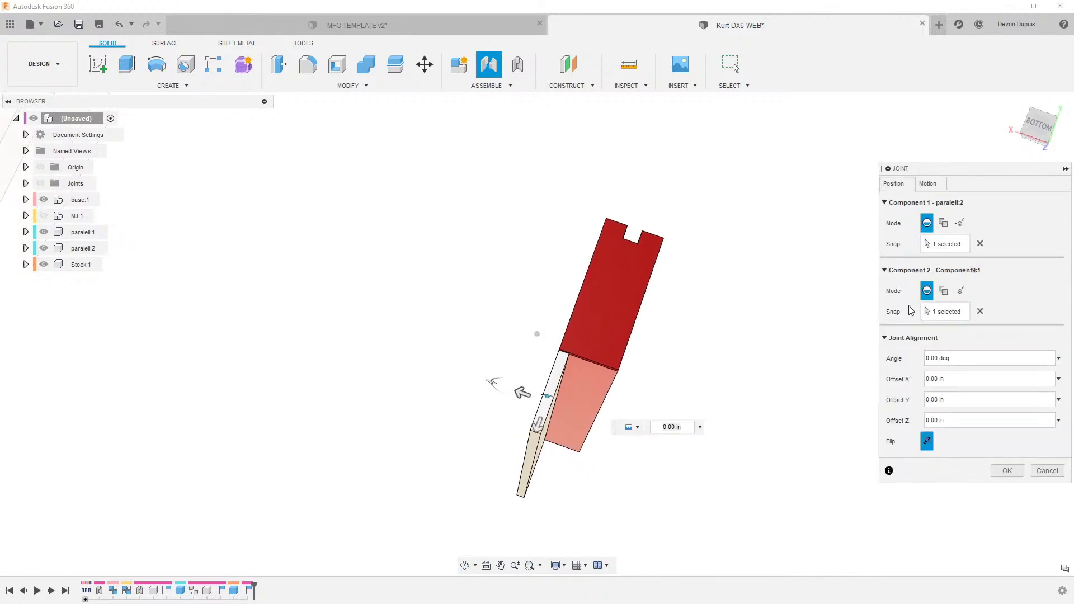
left_click(927, 441)
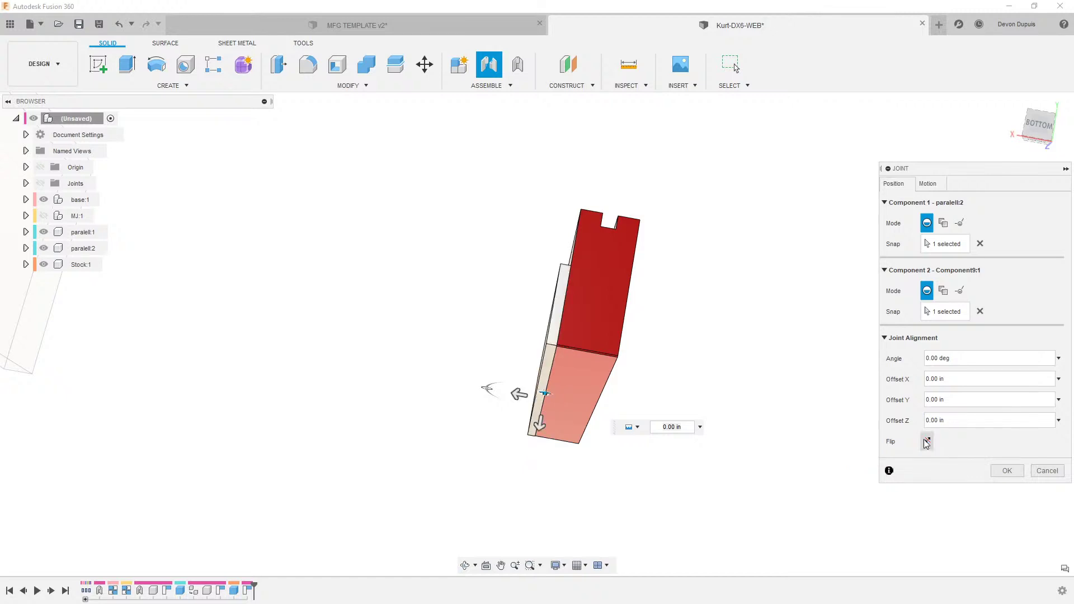
middle_click_drag(565, 414, 635, 430, "shift")
scroll(561, 422, "down", 4)
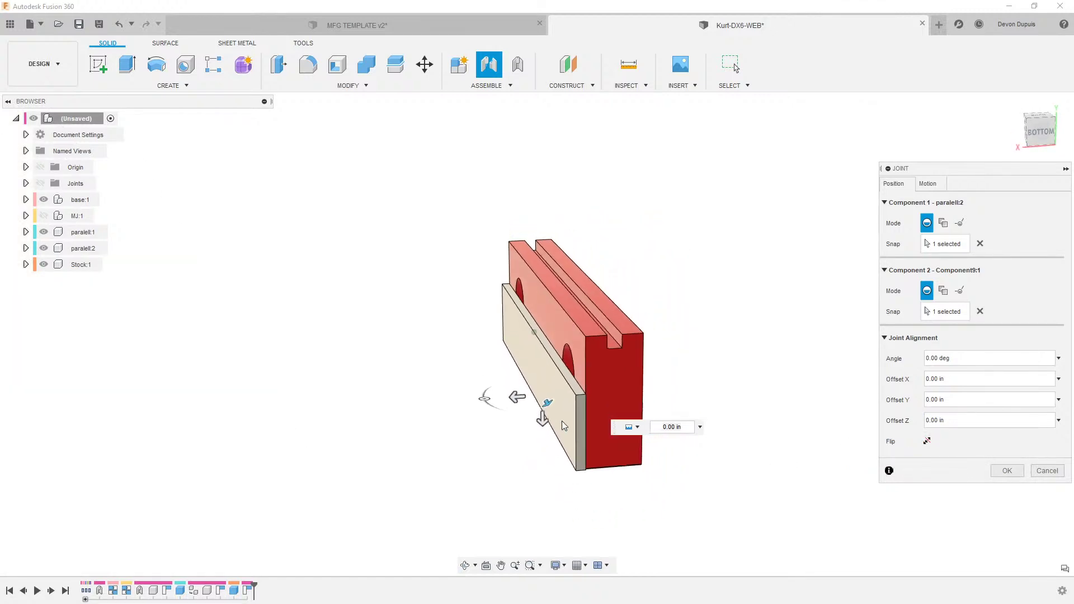
left_click(1006, 471)
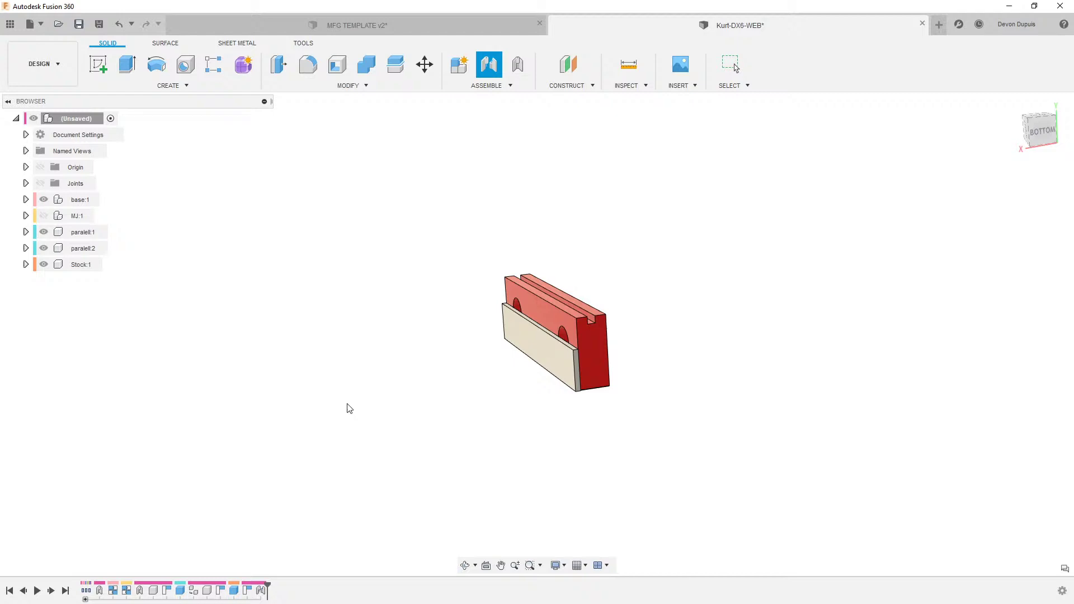
Step: Make the movable jaw visible and show all components of the assembly again
left_click(44, 216)
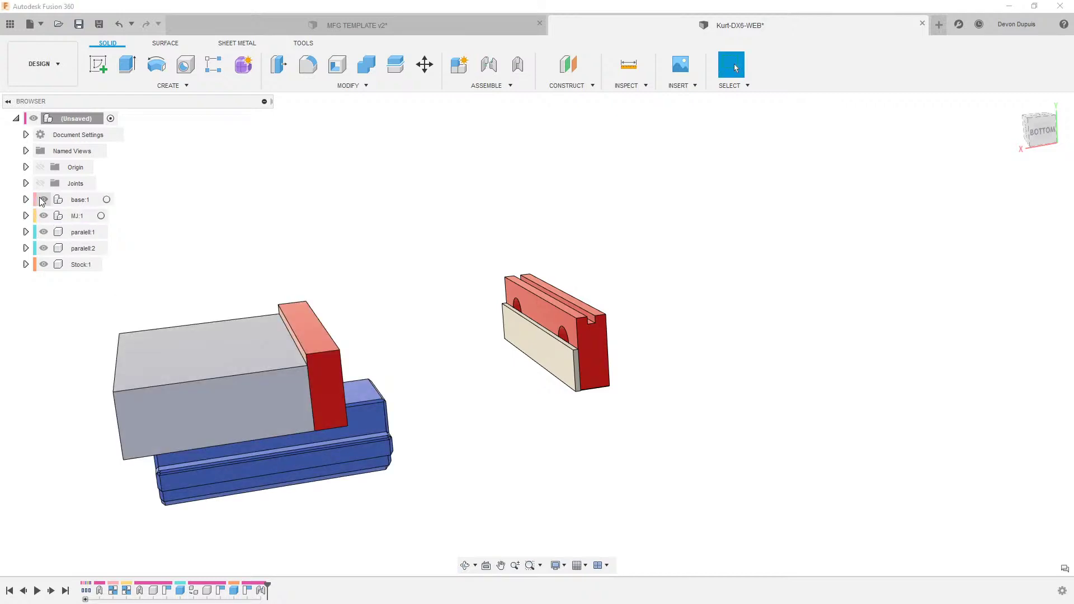
left_click(25, 200)
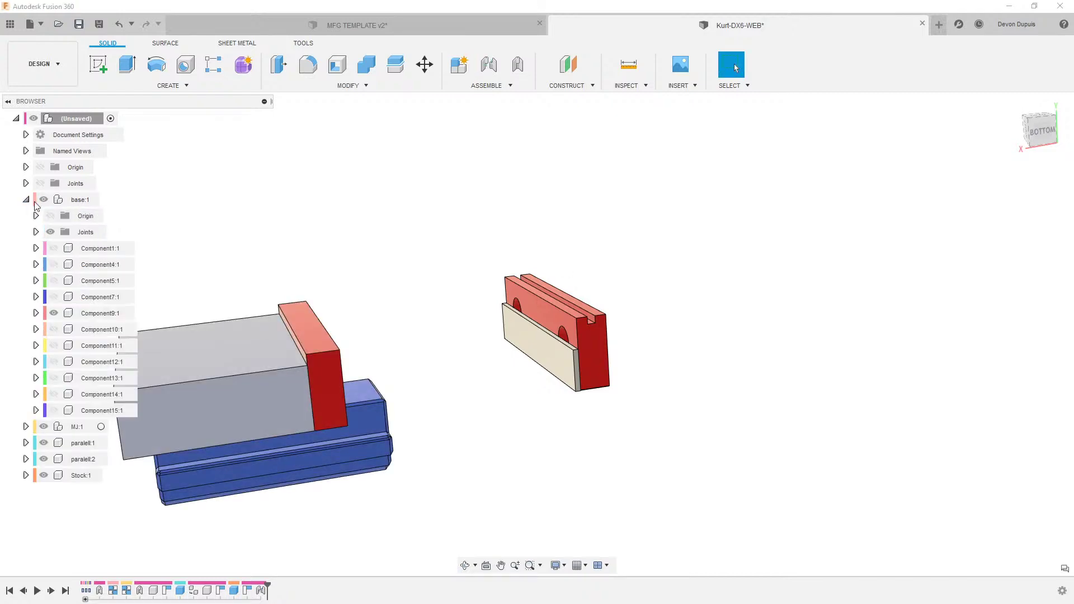
right_click(82, 118)
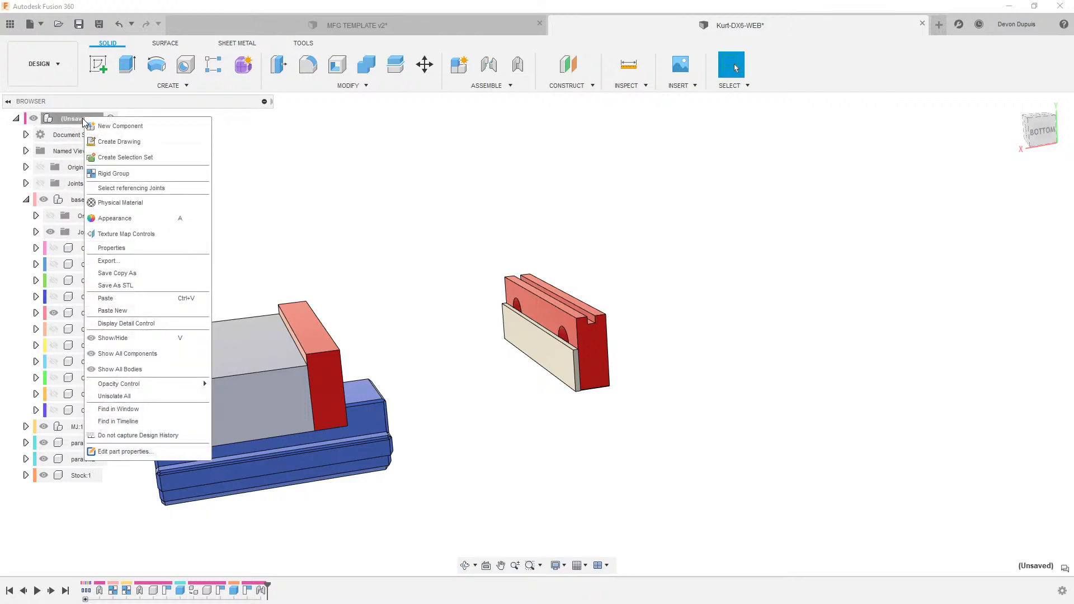
left_click(150, 353)
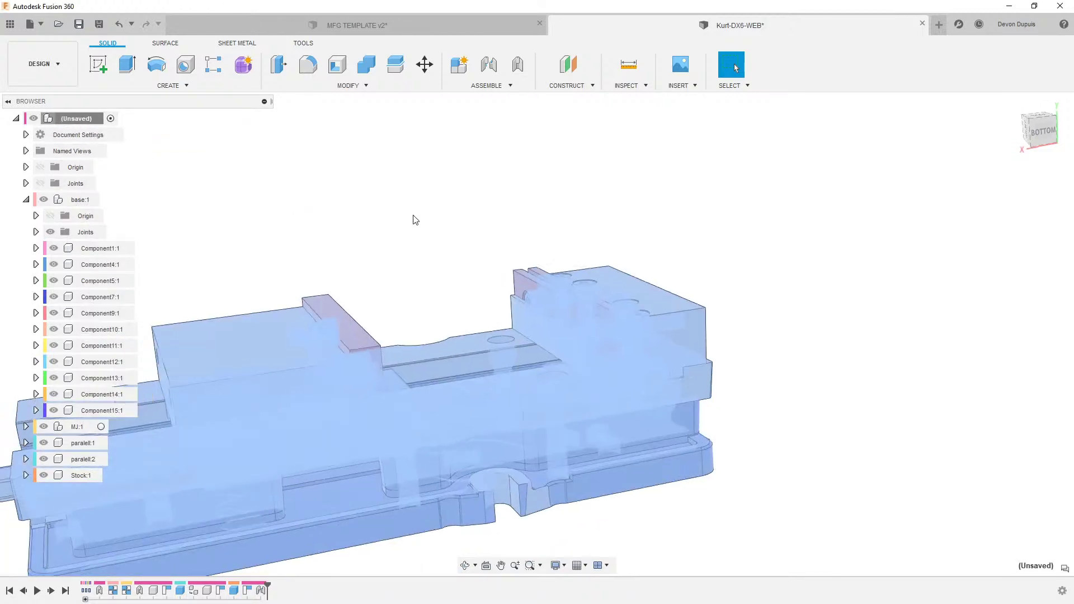
left_click(412, 215)
Step: Isolate the red face plate of the movable jaw
scroll(423, 215, "down", 4)
middle_click_drag(626, 280, 548, 300, "shift")
scroll(503, 296, "up", 8)
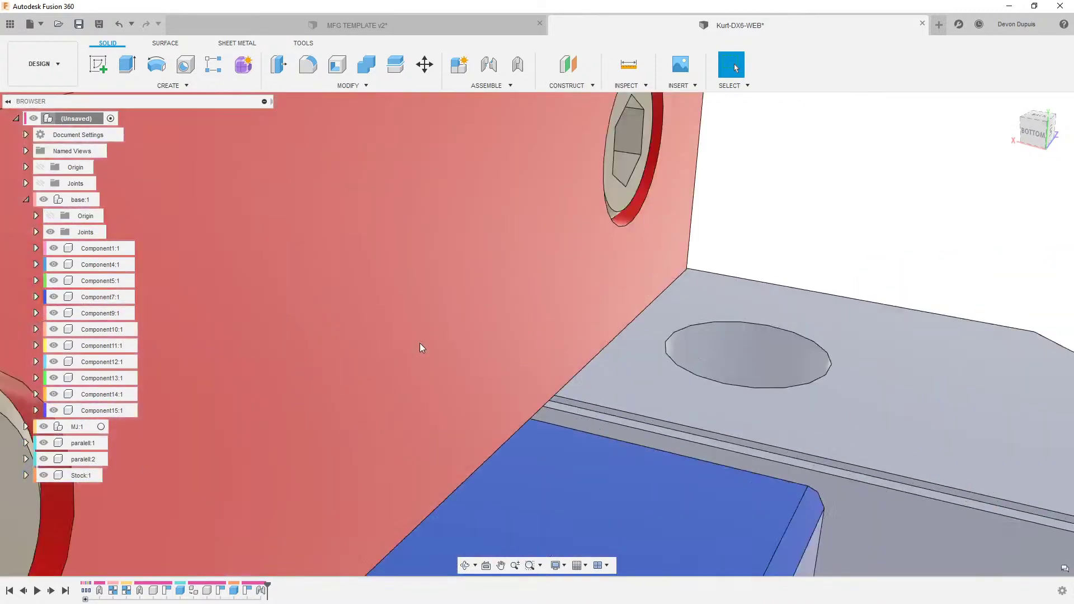
scroll(424, 344, "down", 5)
left_click(490, 325)
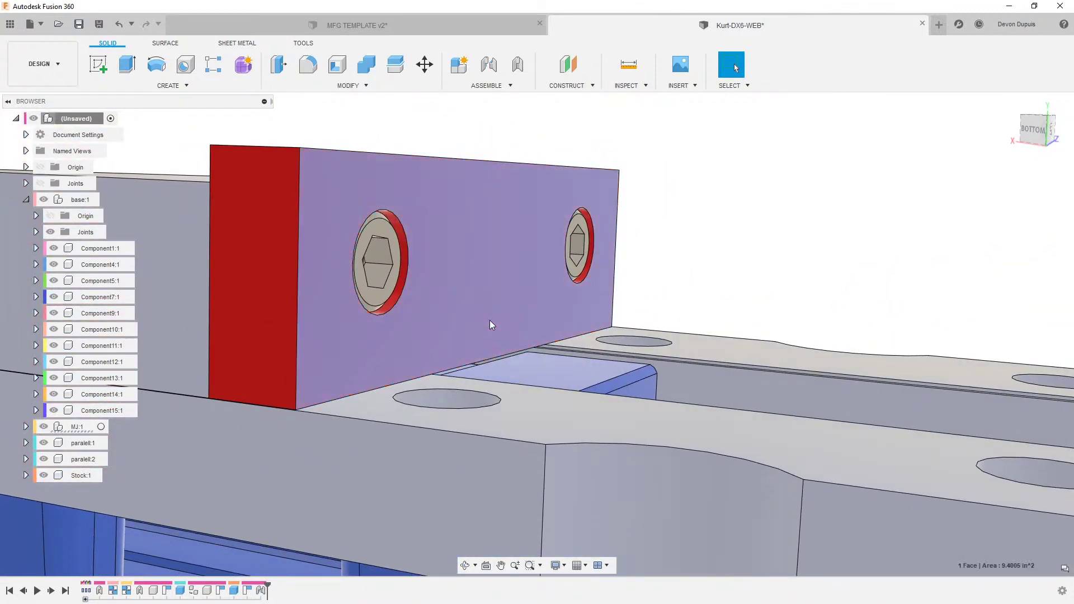
scroll(490, 320, "down", 6)
left_click(515, 302)
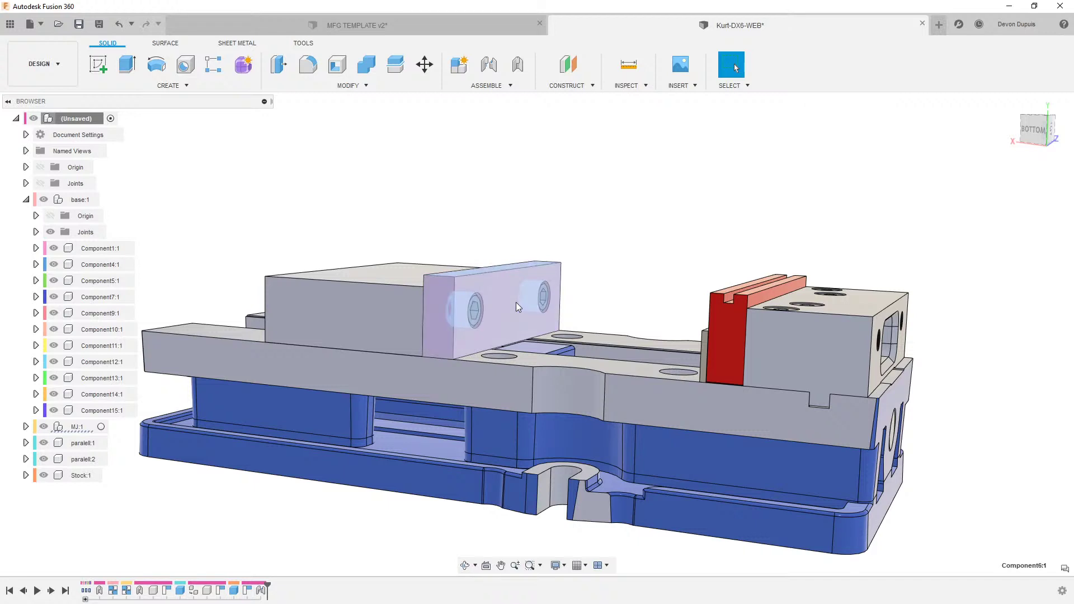
right_click(515, 302)
left_click(505, 547)
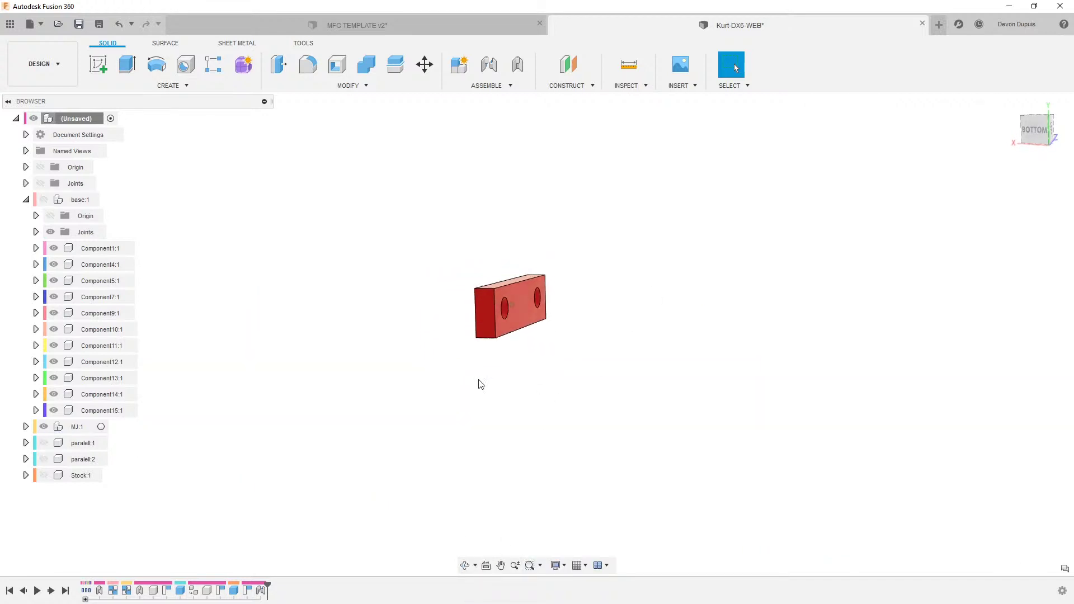
Step: Make both parallels visible alongside the isolated movable jaw plate
left_click(43, 459)
middle_click_drag(436, 425, 450, 421, "shift")
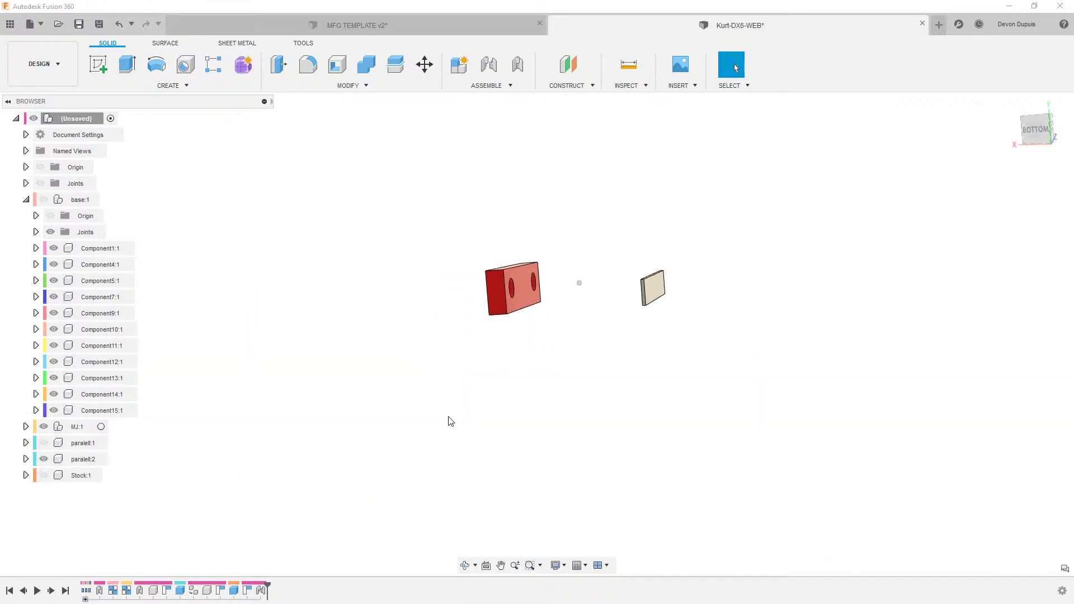
left_click(44, 443)
middle_click_drag(300, 438, 402, 414, "shift")
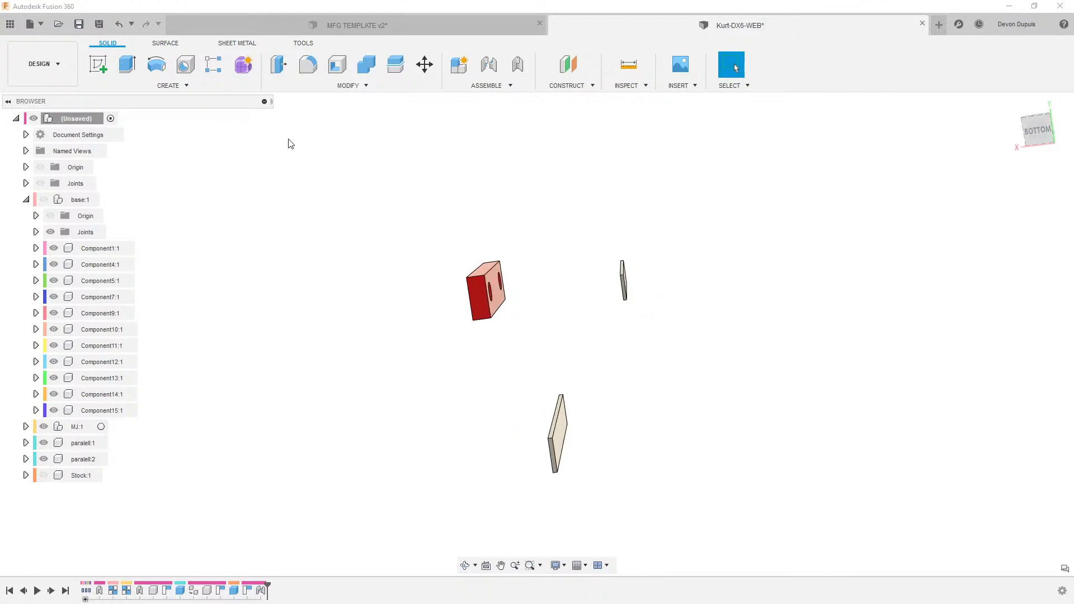
Step: Start a joint from the midpoint of the first parallel's long lower edge to the lower front edge midpoint of the movable jaw plate
left_click(488, 65)
scroll(542, 287, "up", 5)
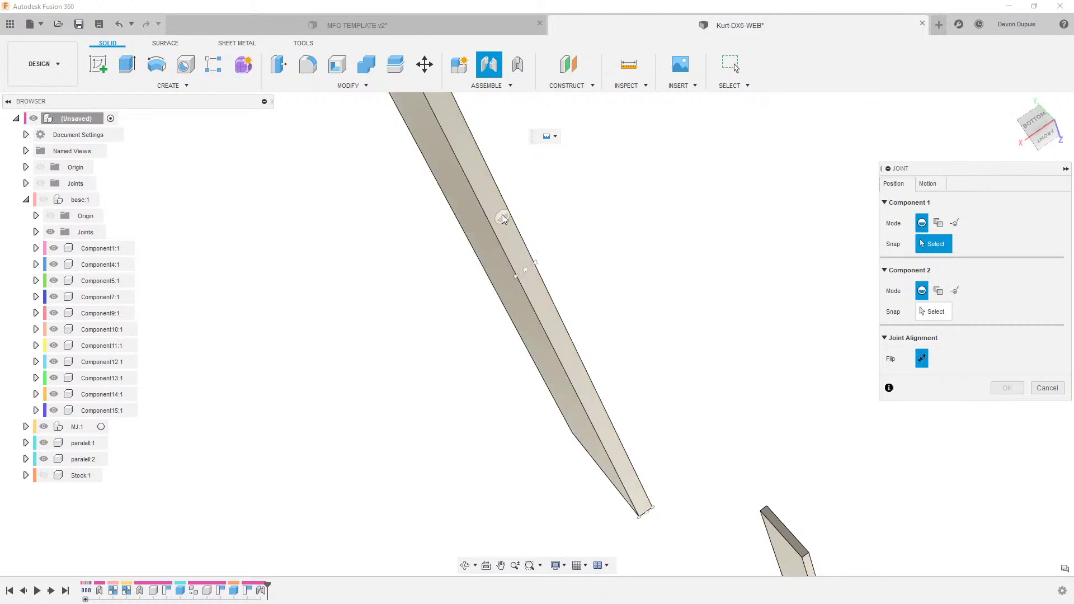
left_click(519, 270)
scroll(518, 270, "down", 3)
middle_click_drag(563, 439, 515, 364)
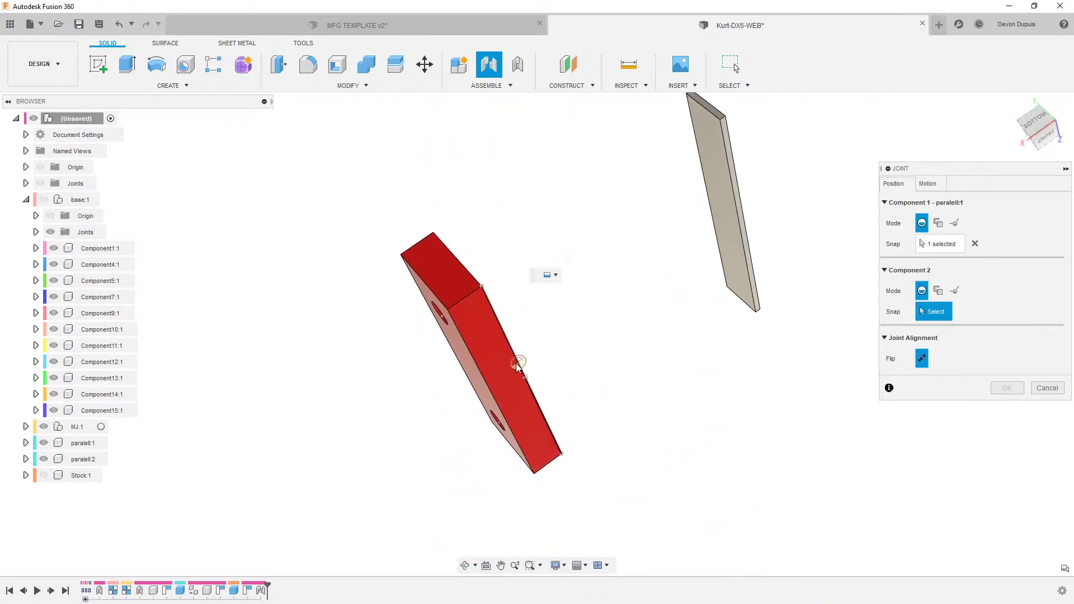
left_click(525, 385)
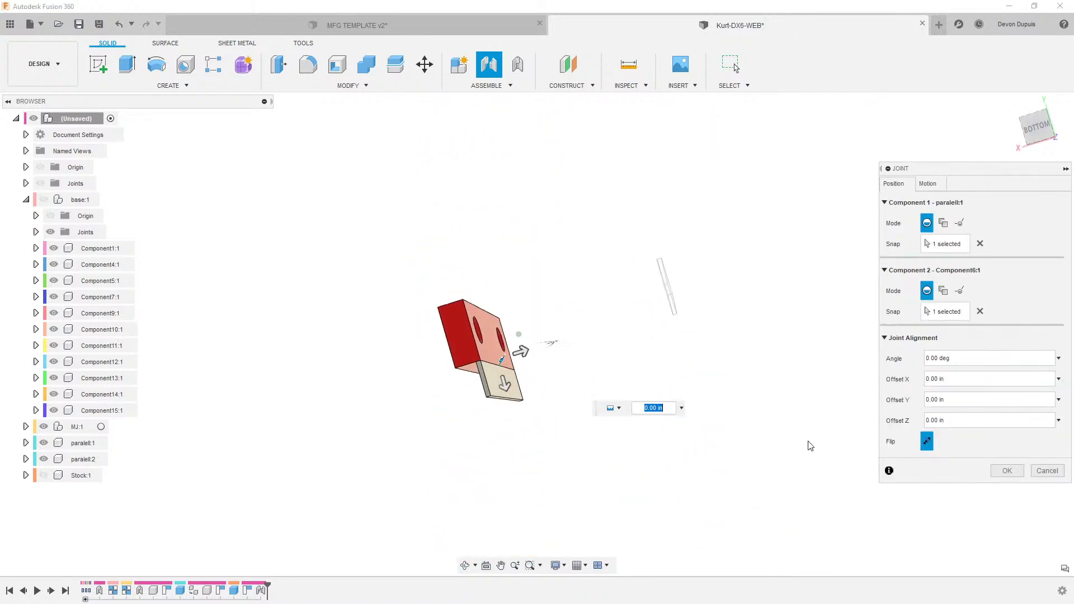
Step: Flip the joint alignment so the parallel stands against the movable jaw plate, create the joint, and show all components of the assembly
left_click(925, 441)
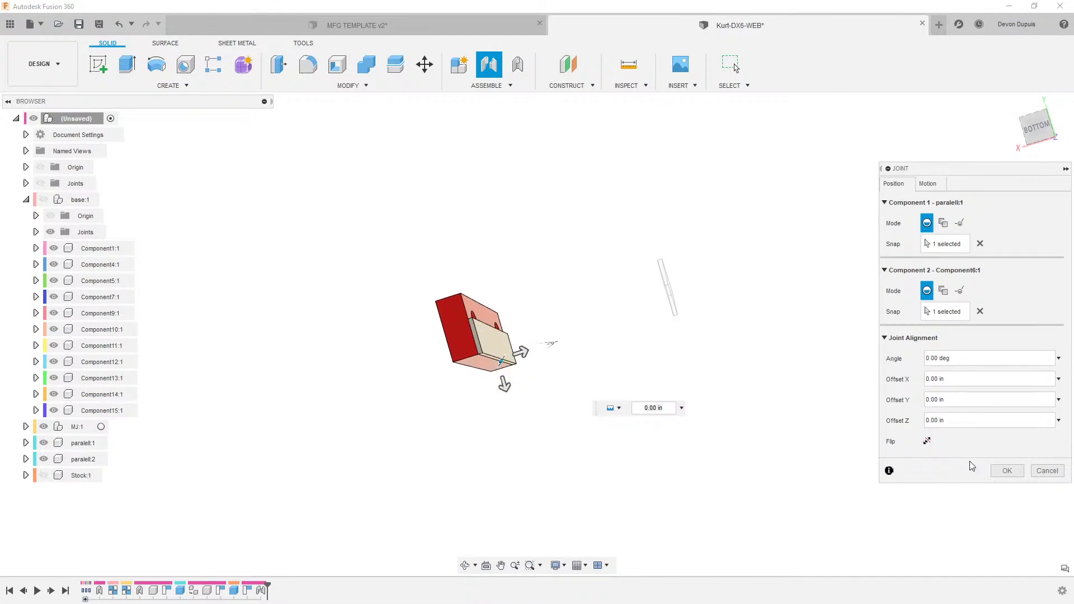
left_click(1014, 471)
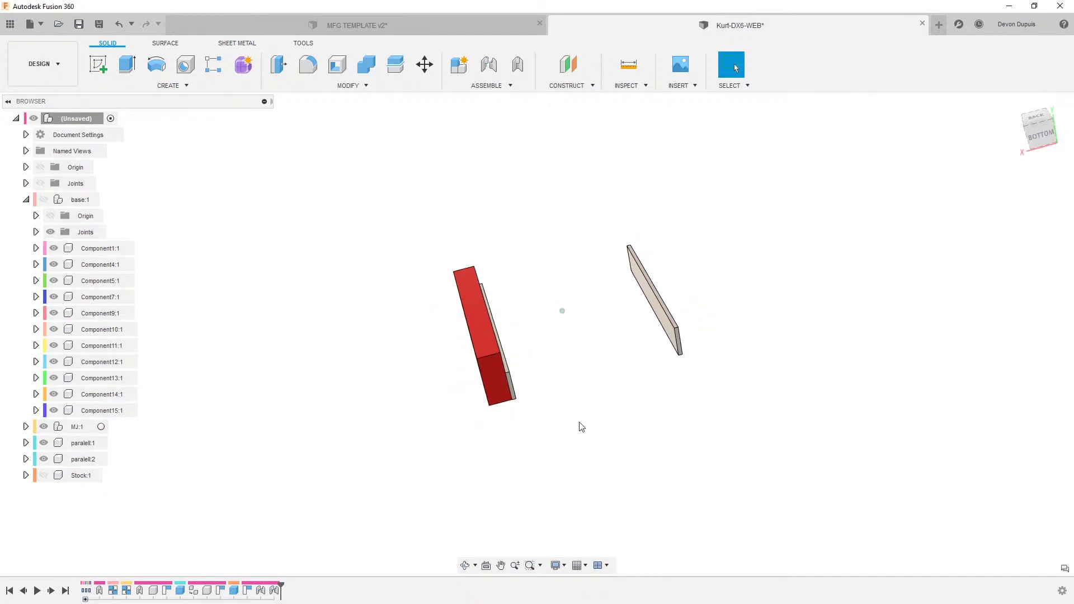
right_click(78, 119)
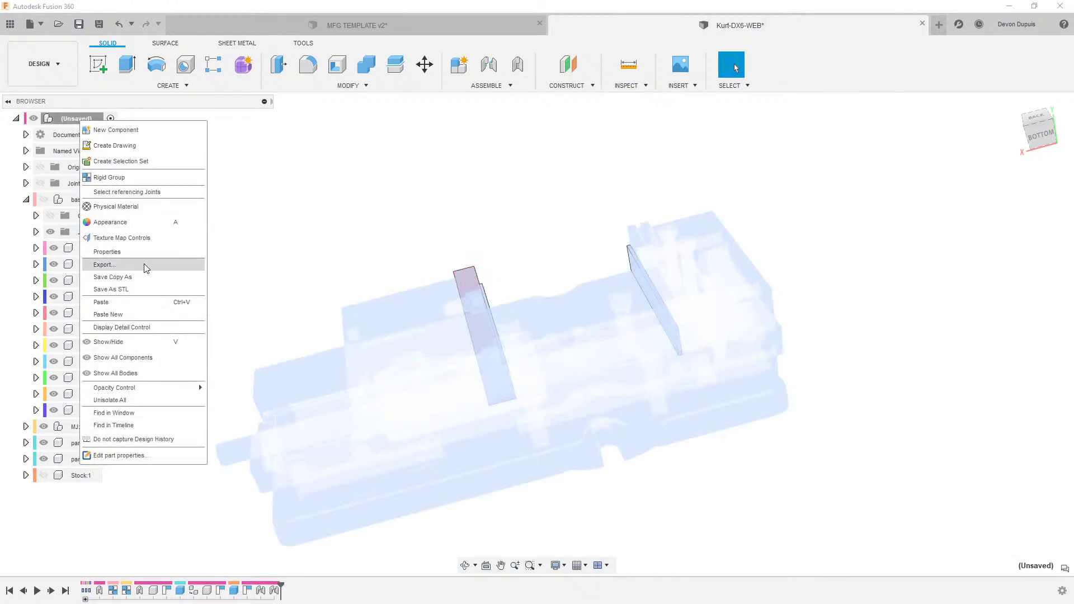
left_click(144, 359)
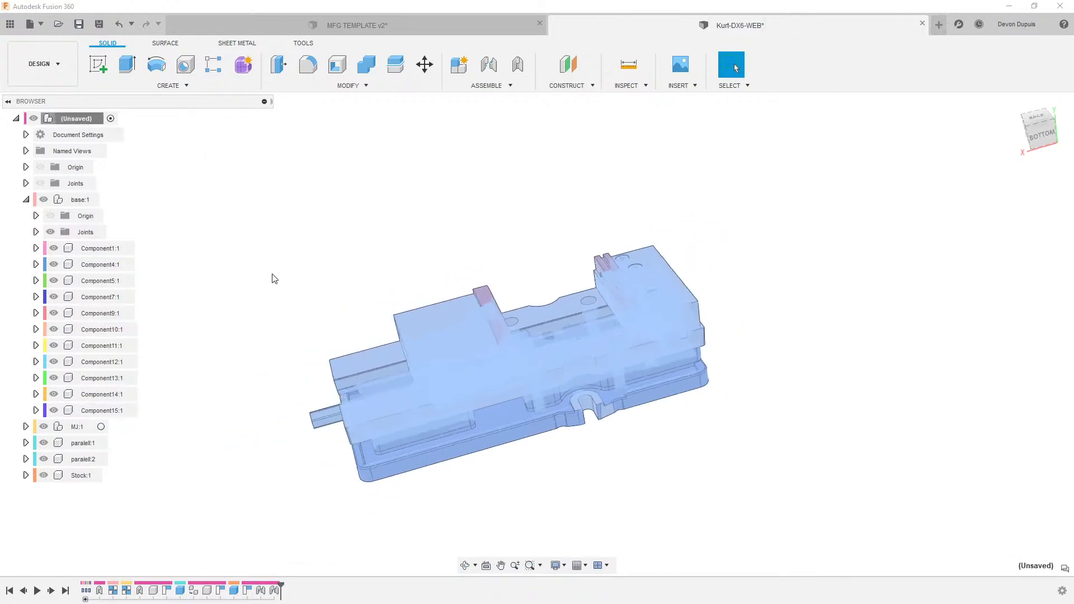
Step: Joint the midpoint of the Stock's bottom edge to the top edge midpoint of the fixed jaw's parallel, on the side against the jaw plate
left_click(484, 75)
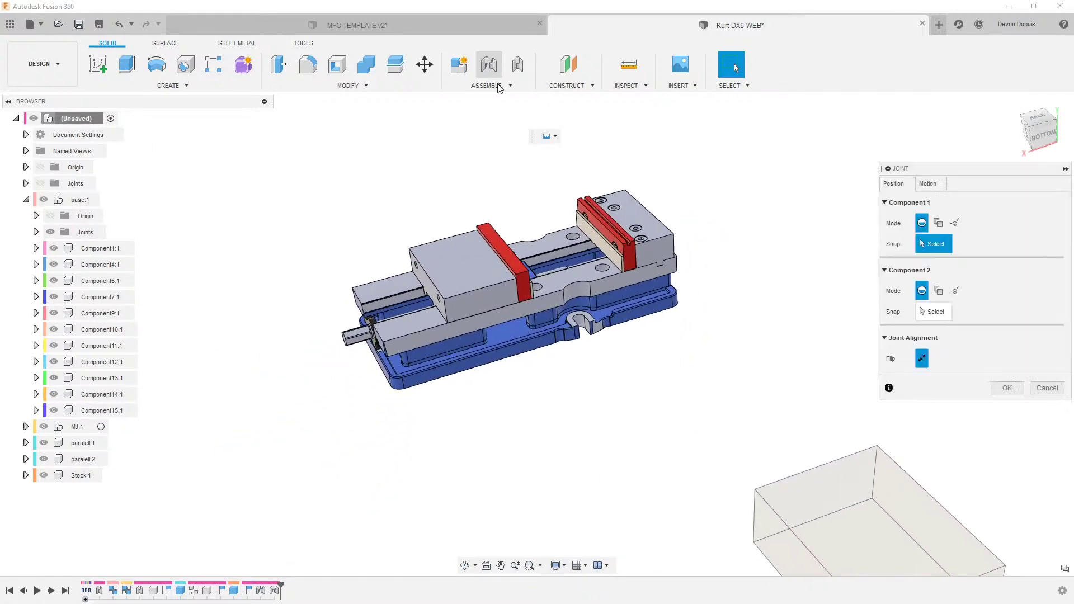
middle_click_drag(833, 386, 750, 106, "shift")
middle_click_drag(750, 106, 722, 273)
left_click(697, 298)
middle_click_drag(666, 336, 610, 386, "shift")
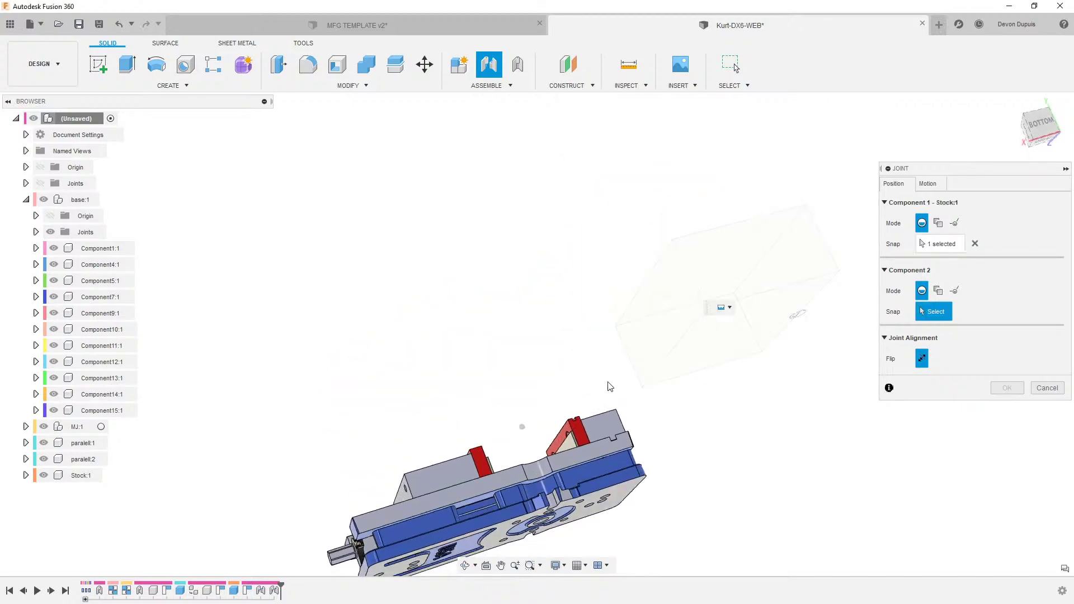
scroll(612, 386, "up", 6)
middle_click_drag(649, 355, 693, 409, "shift")
scroll(692, 409, "up", 2)
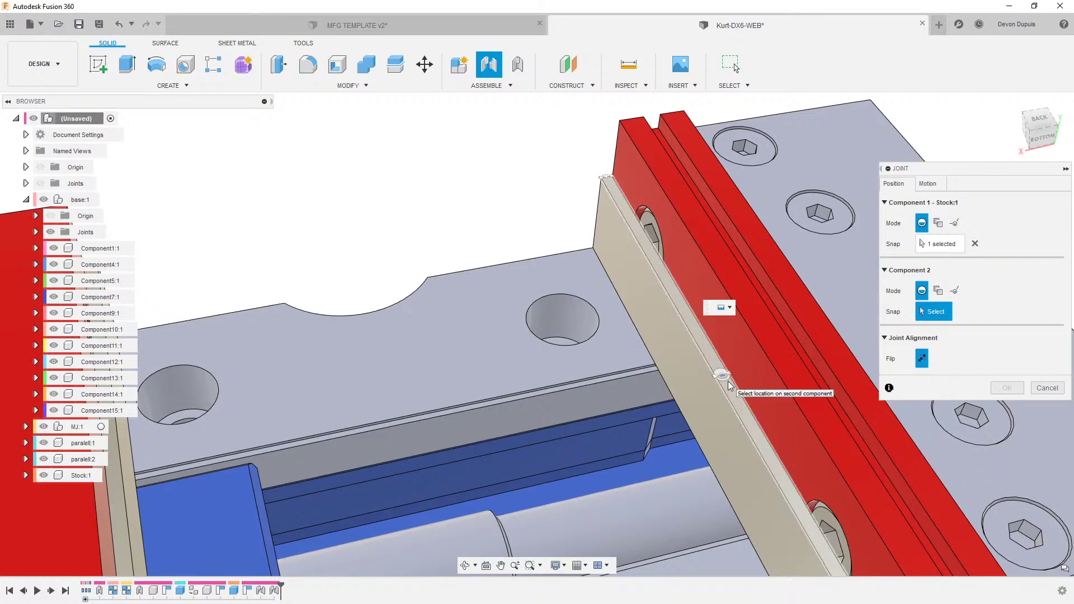
scroll(727, 381, "up", 5)
left_click(744, 321)
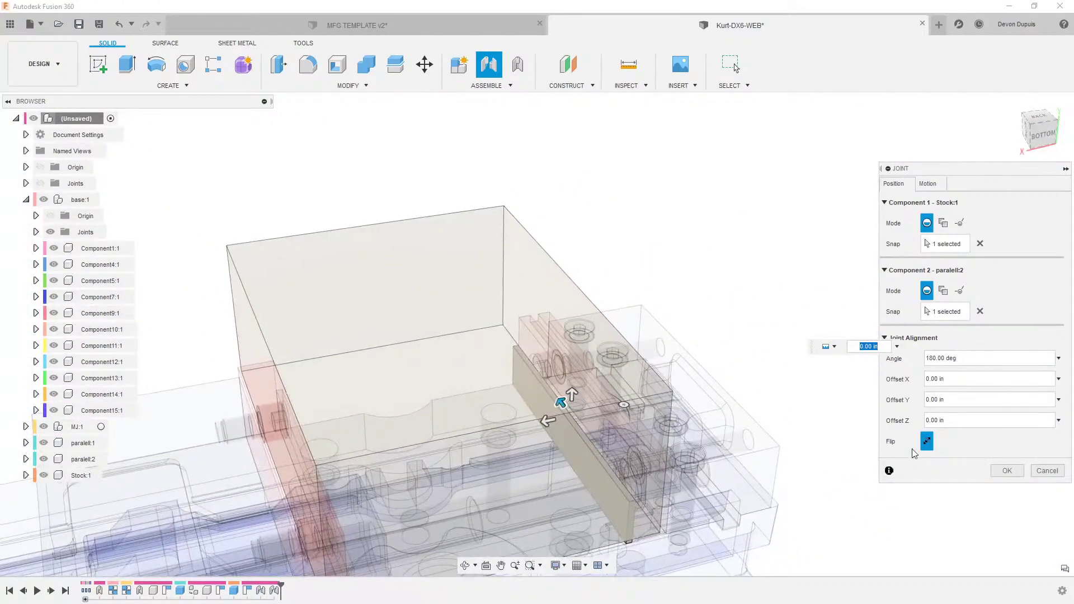
left_click(1007, 471)
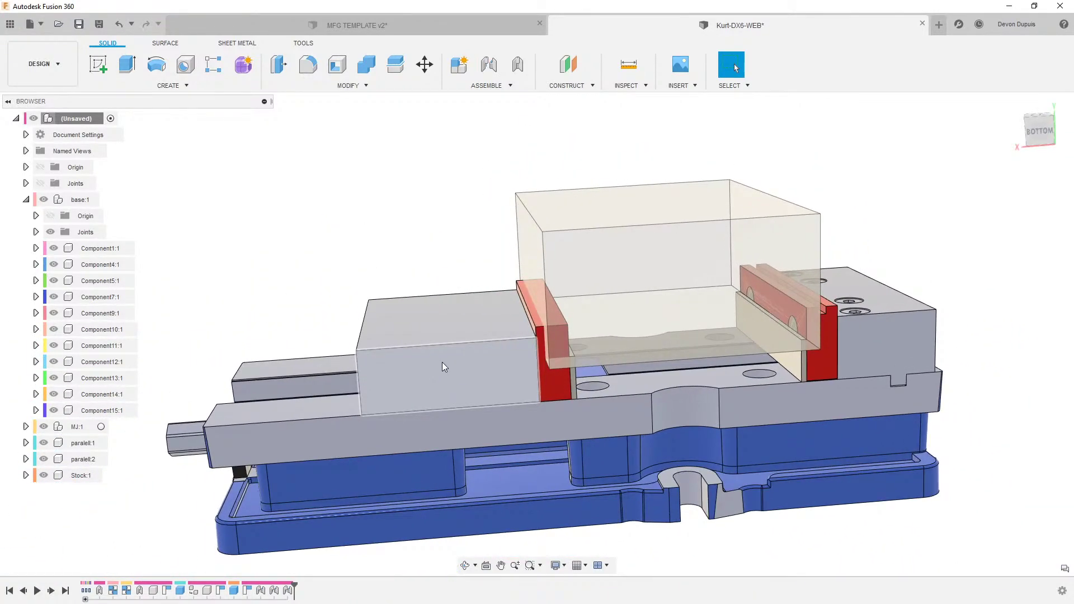
Step: Slide the movable jaw open, and joint the Stock's opposite bottom edge midpoint to the jaw-side top edge midpoint of the movable jaw's parallel
left_click_drag(441, 361, 311, 367)
middle_click_drag(323, 224, 286, 210, "shift")
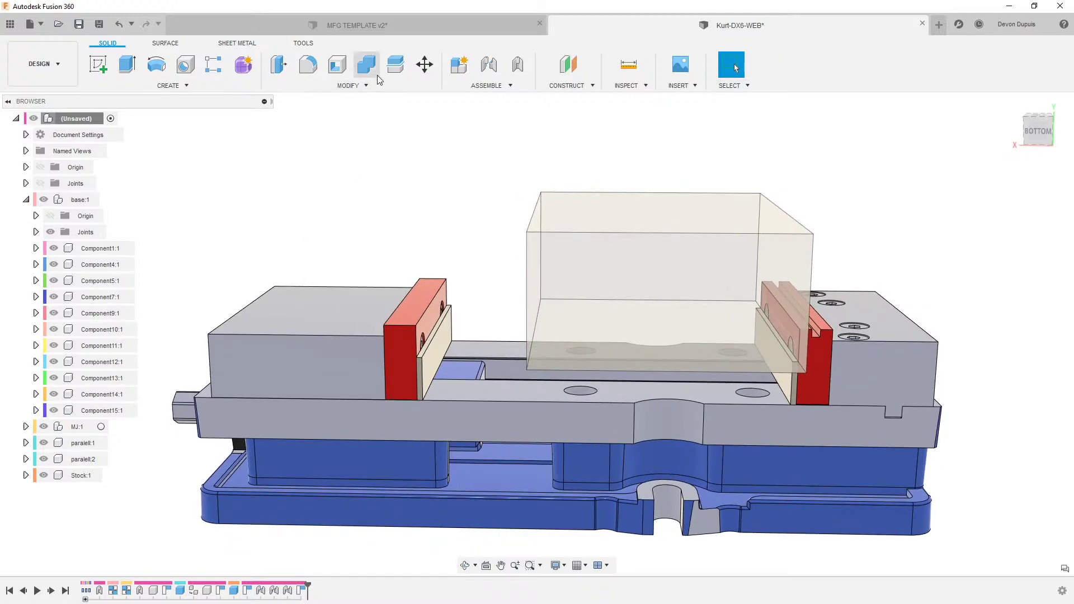
left_click(489, 66)
scroll(566, 351, "up", 3)
middle_click_drag(568, 354, 535, 306, "shift")
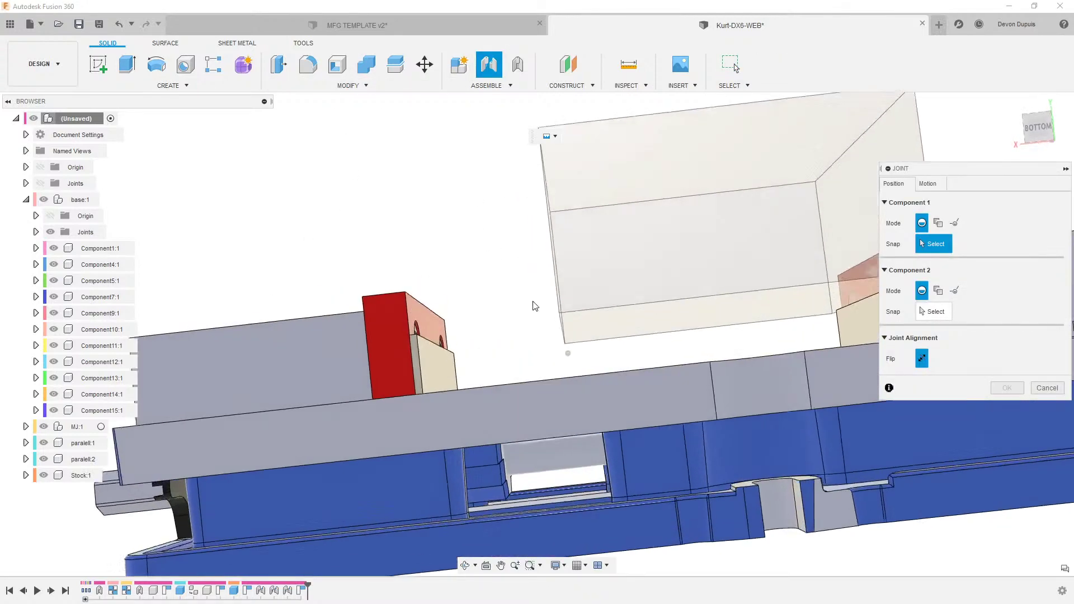
scroll(579, 363, "up", 5)
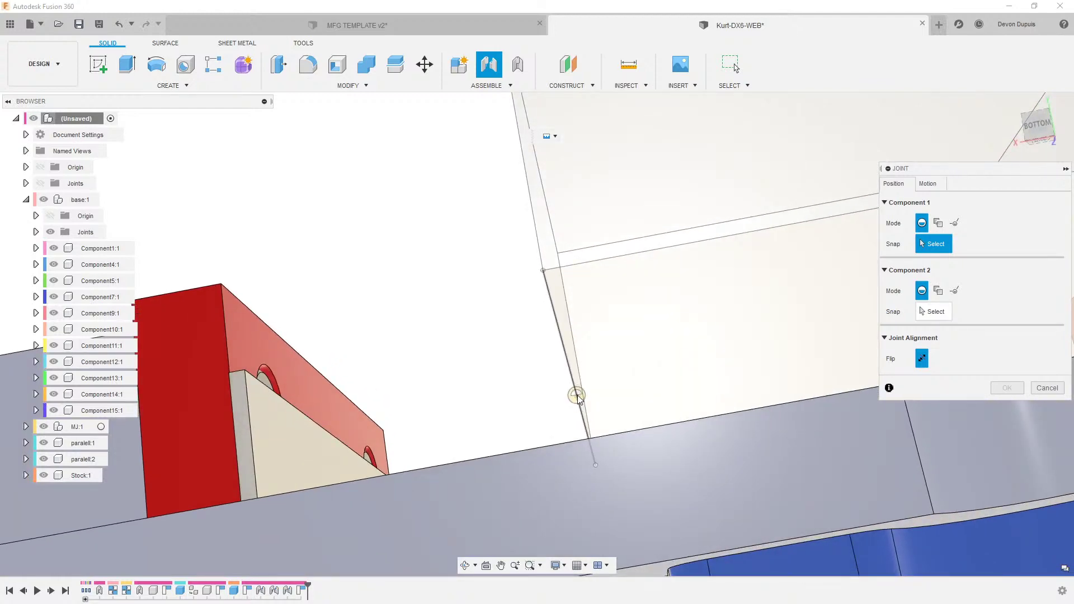
left_click(581, 396)
middle_click_drag(581, 396, 312, 241, "shift")
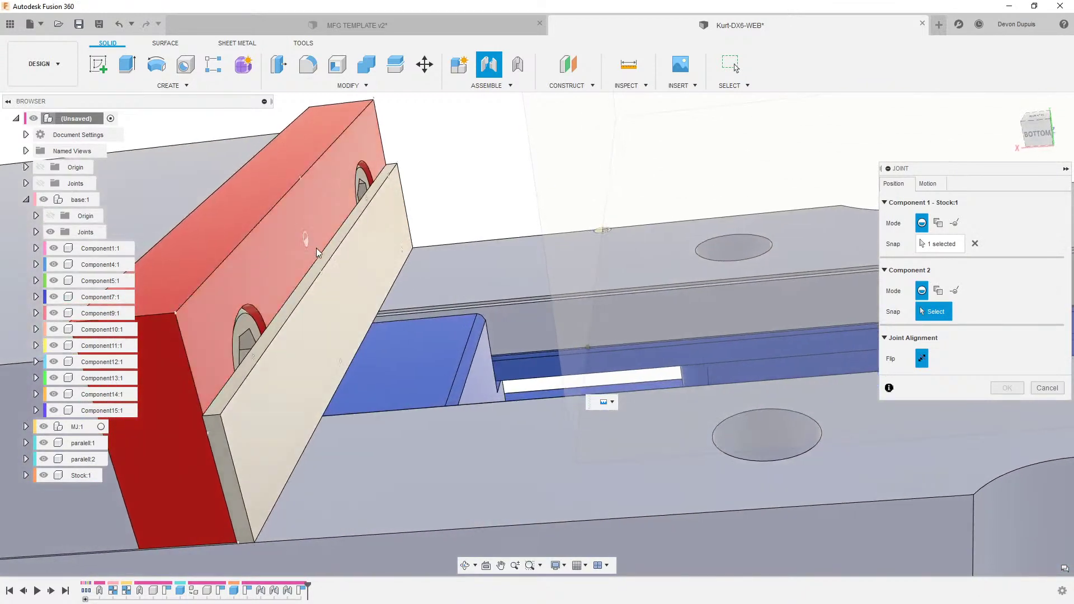
scroll(322, 263, "up", 4)
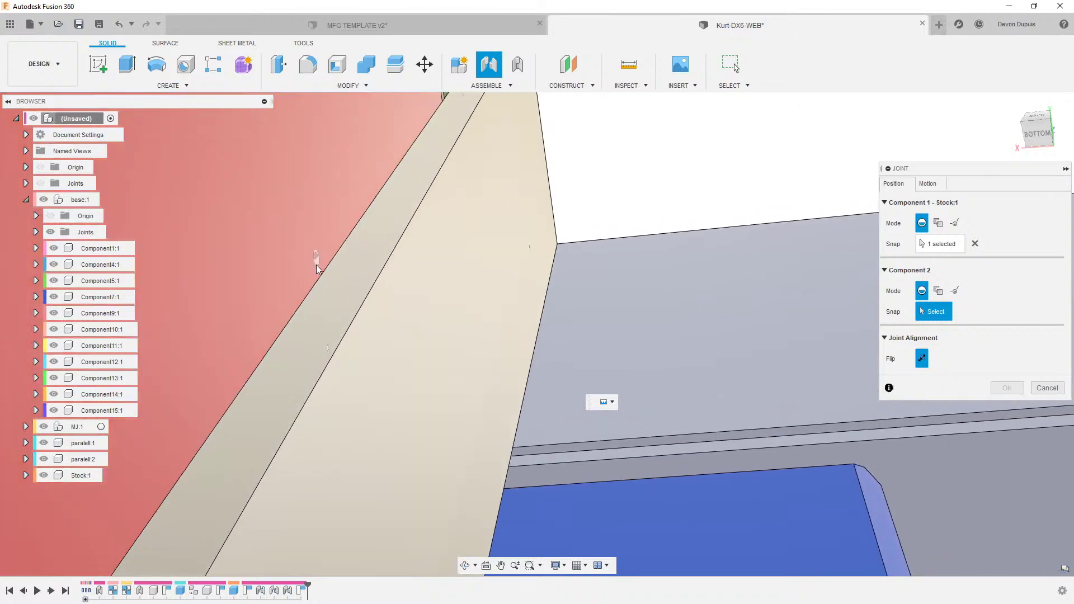
left_click(320, 287)
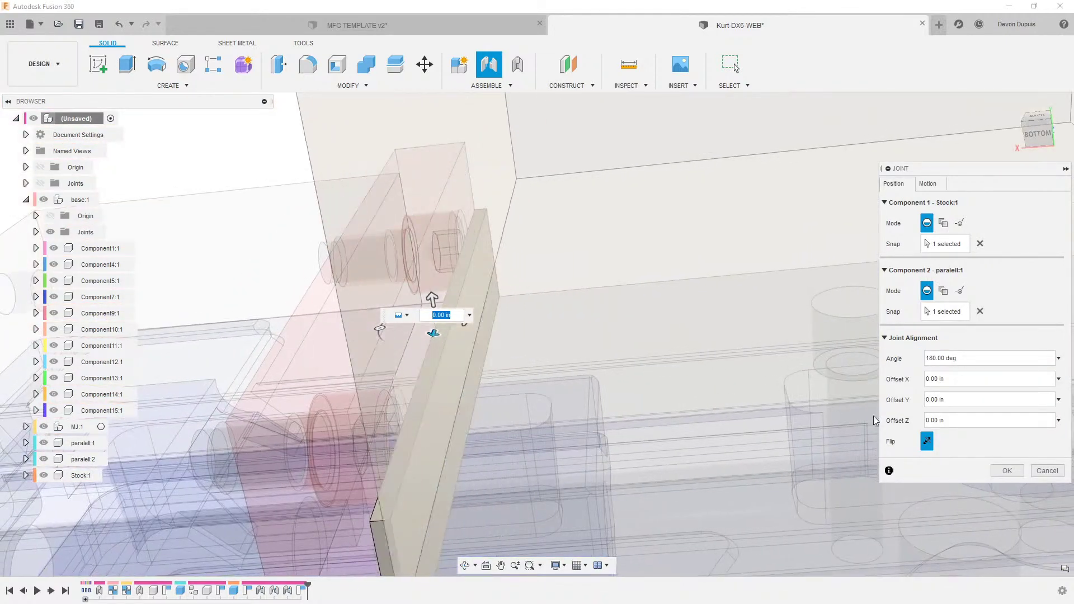
left_click(1003, 469)
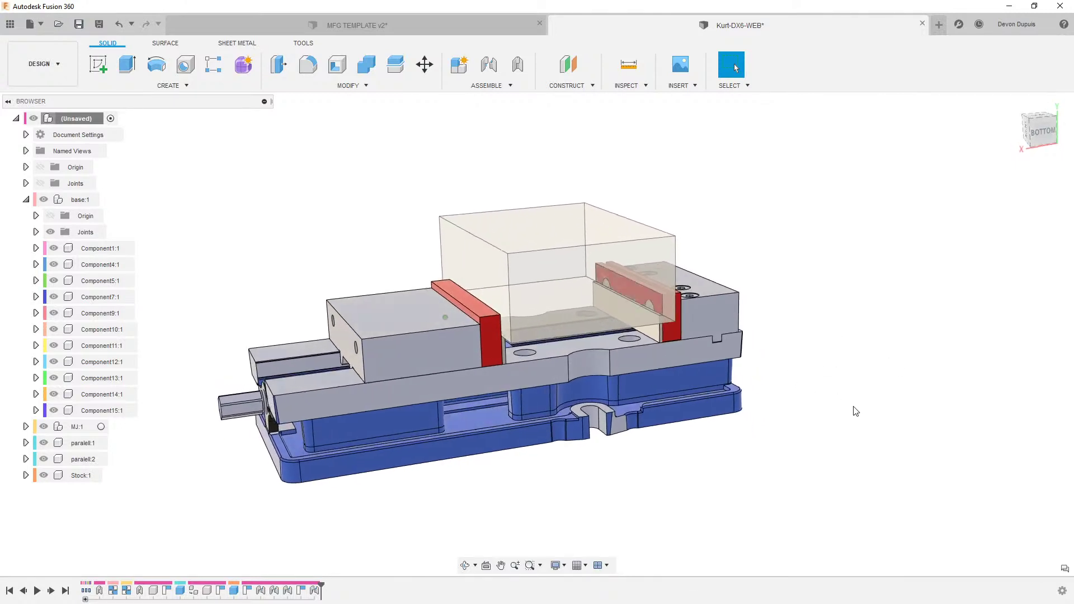
Step: Set the user parameter stock_y to 3 in and check how the jaw follows the resized Stock
left_click(350, 85)
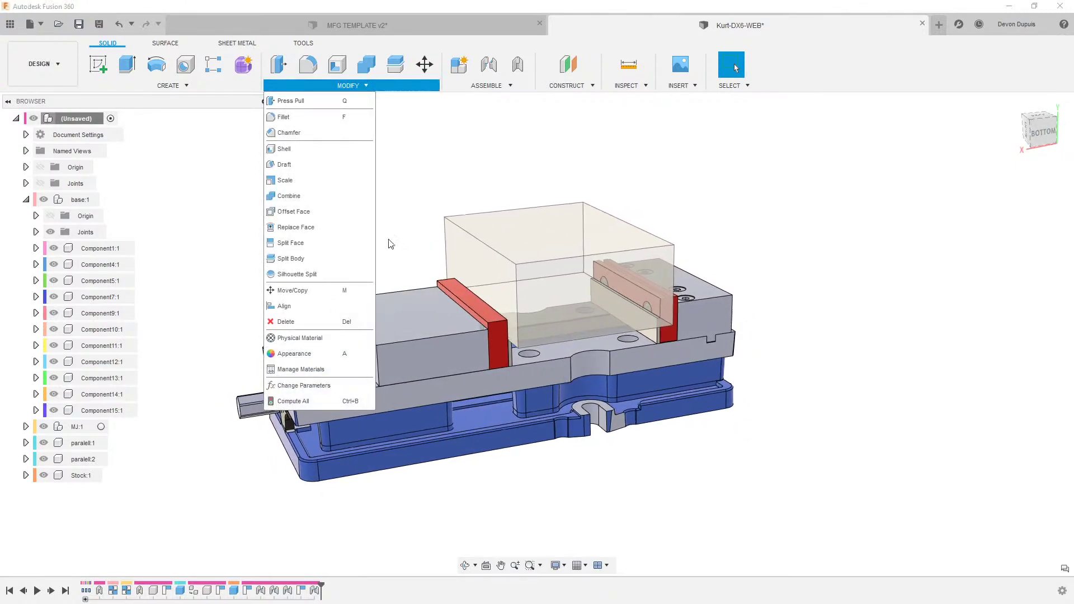
left_click(304, 385)
double_click(326, 214)
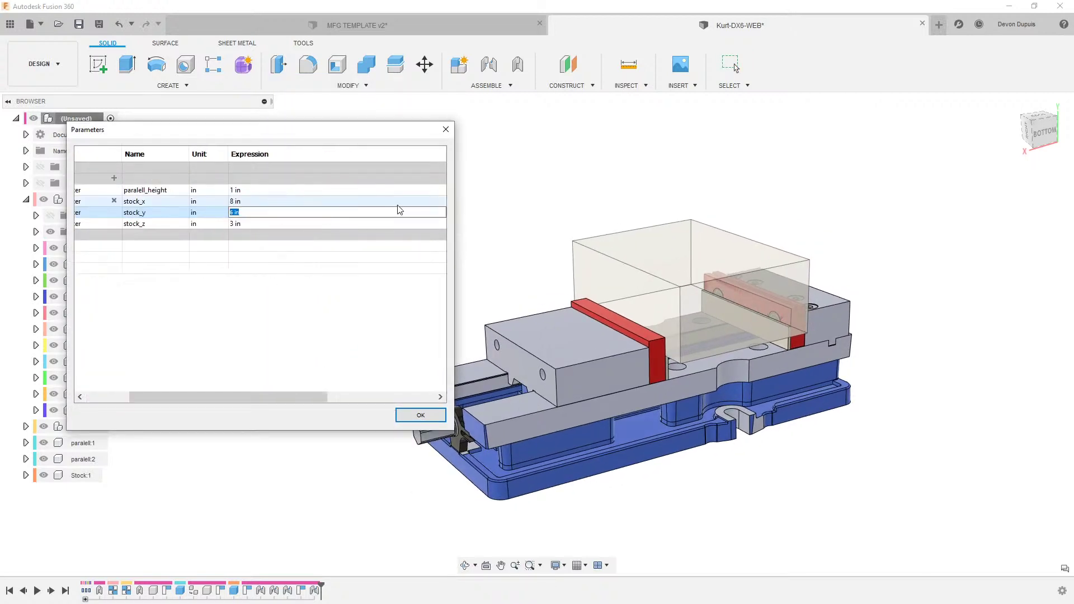
type("3")
key("Return")
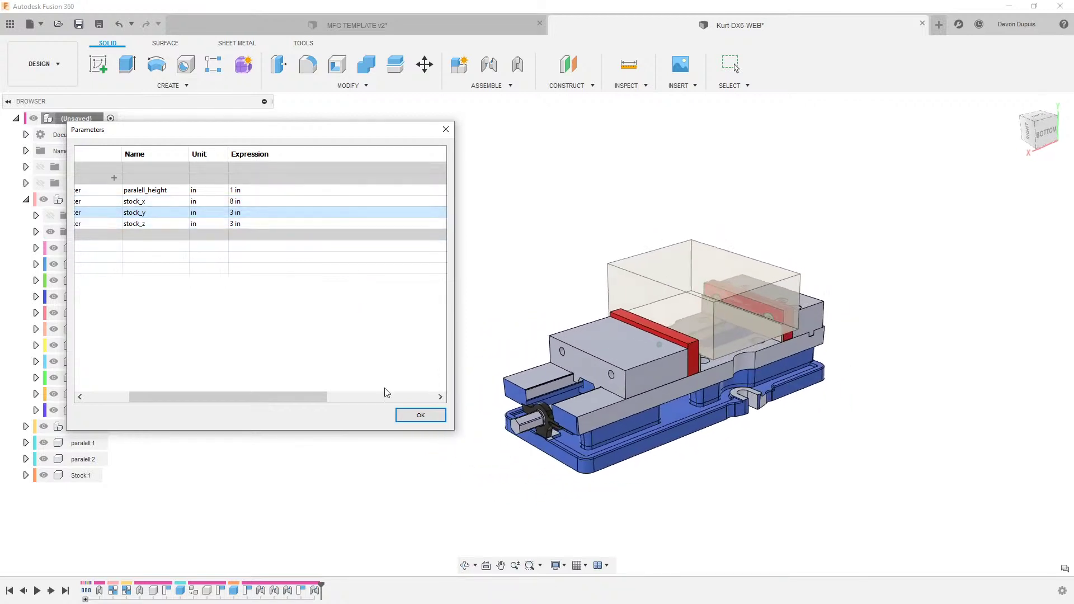
left_click(447, 130)
middle_click_drag(418, 179, 820, 335, "shift")
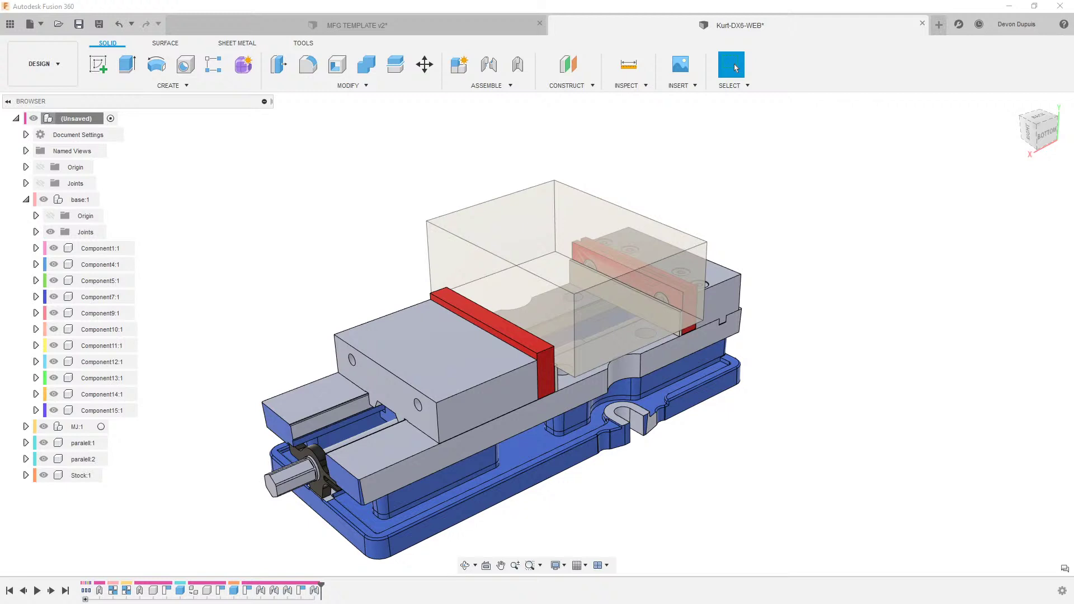
left_click(881, 405)
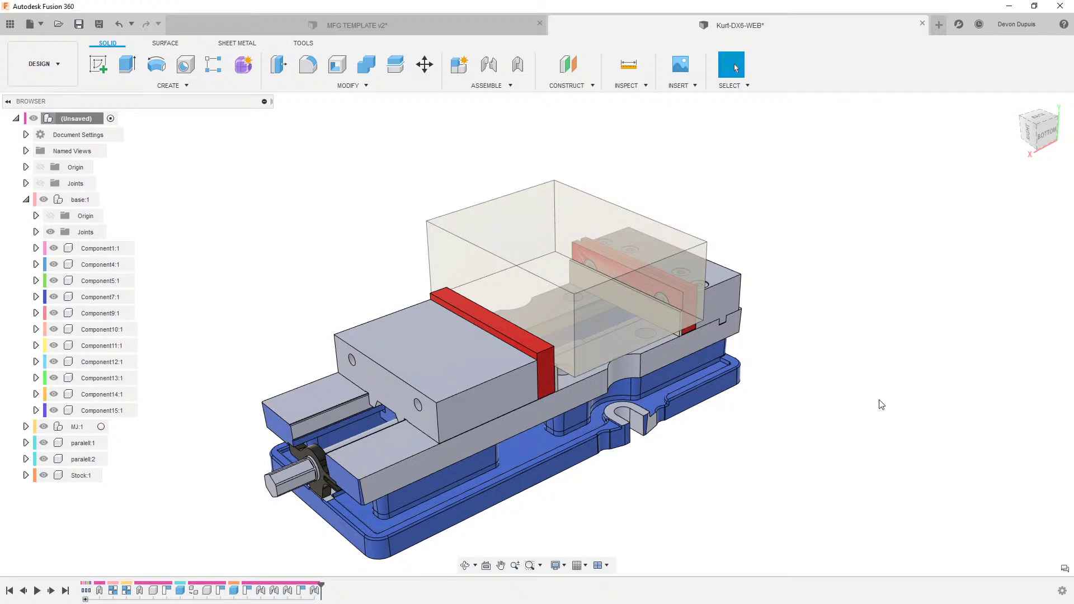